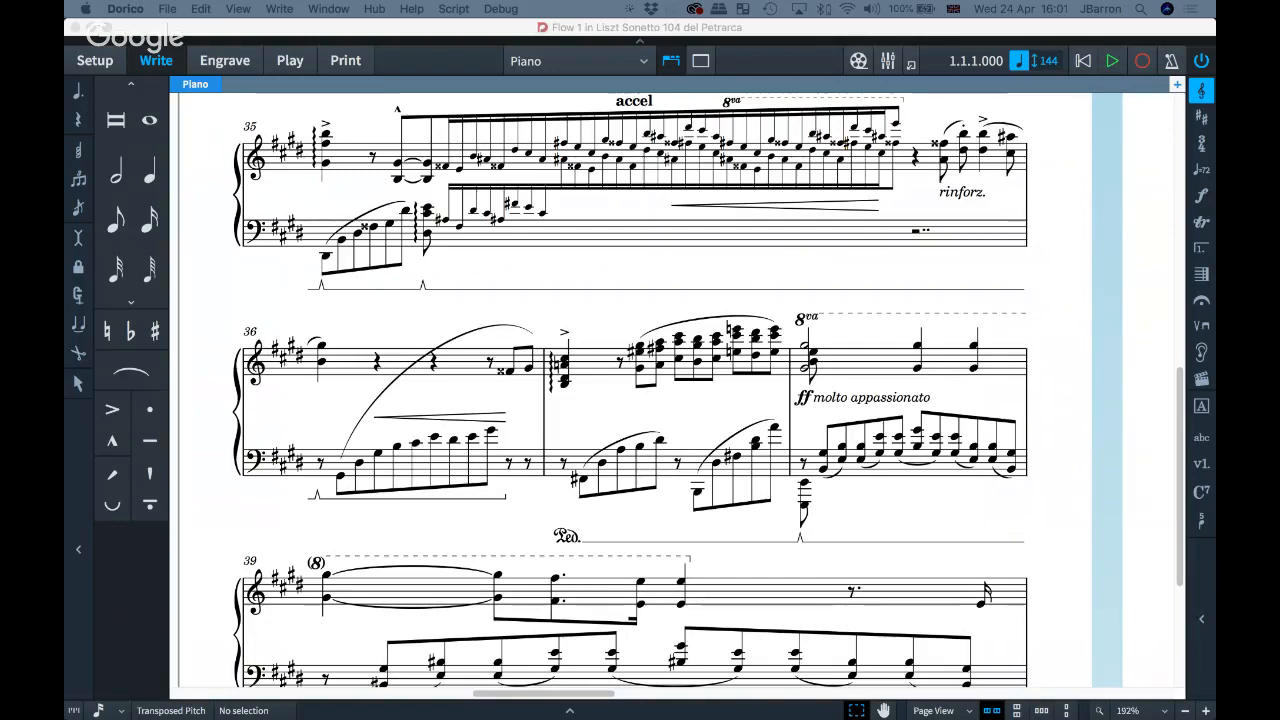
Step: Switch from the Liszt score in Dorico to the Dorico 2.2.20 blog post in Chrome
key(super+Tab)
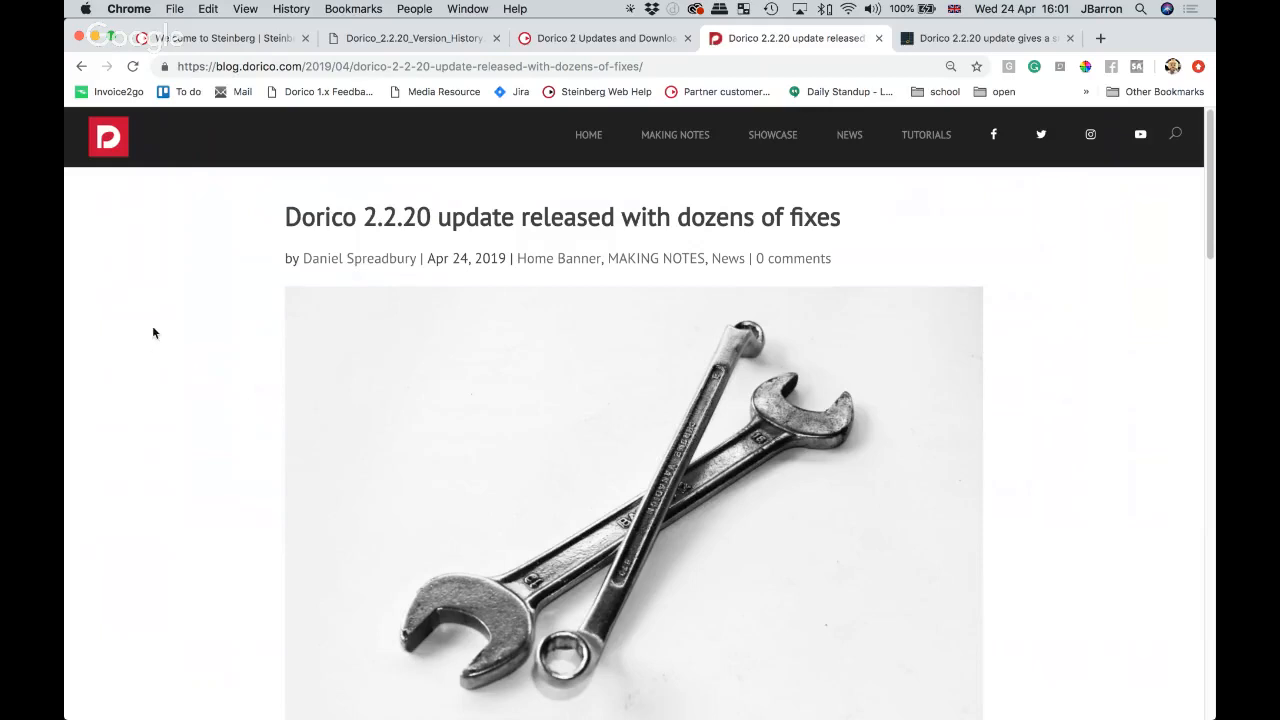
Step: Go from steinberg.net through Support > Downloads, choose Dorico 2, and open the Dorico 2 Updates tab
key(super+1)
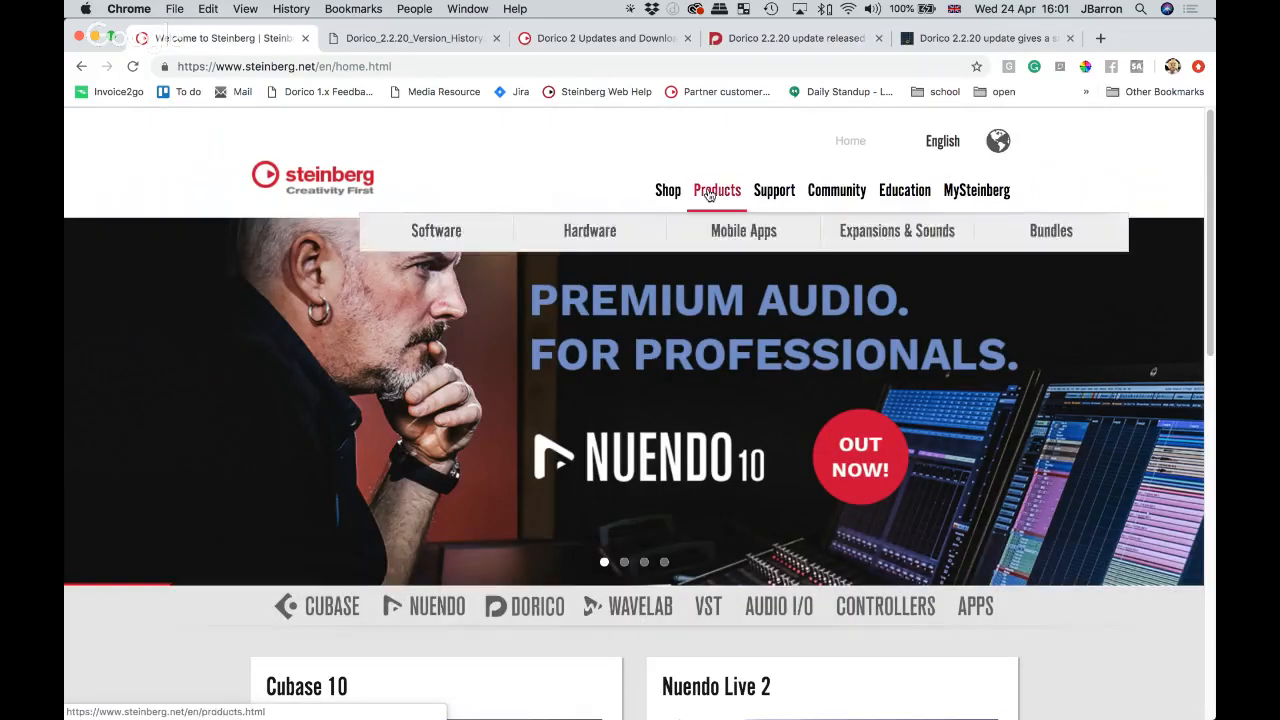
click(783, 191)
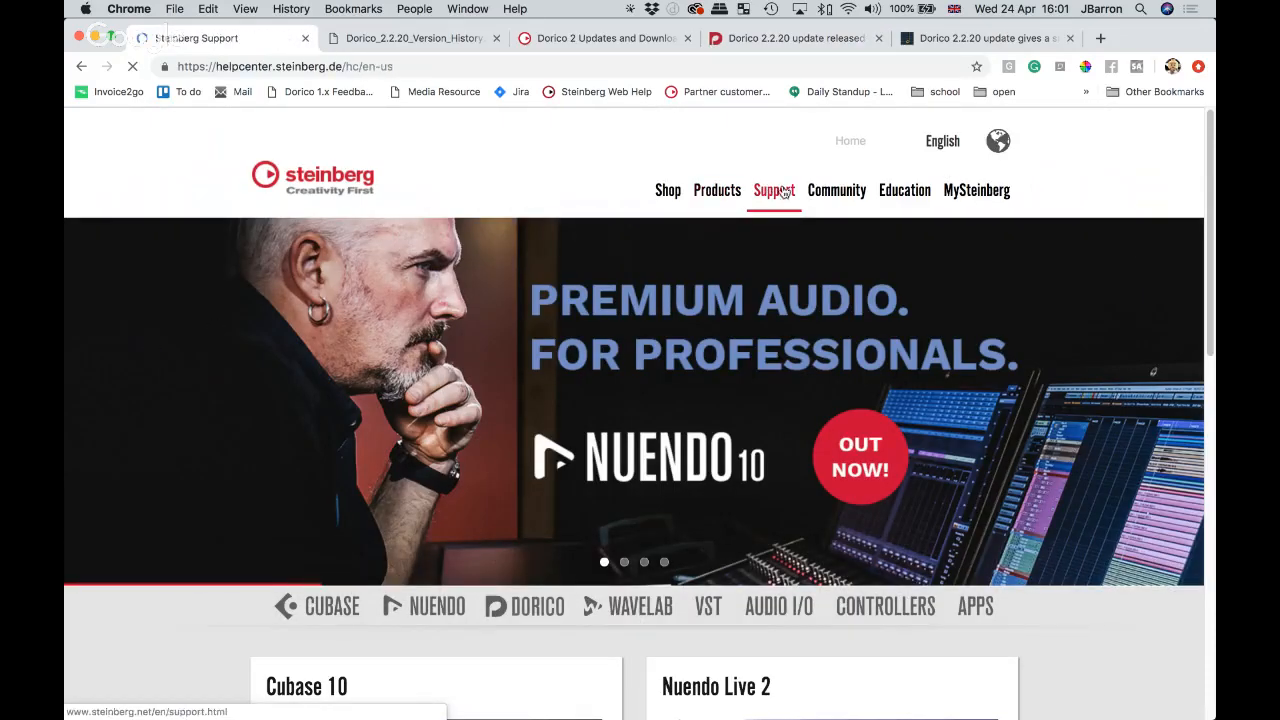
scroll(580, 357, down, 10)
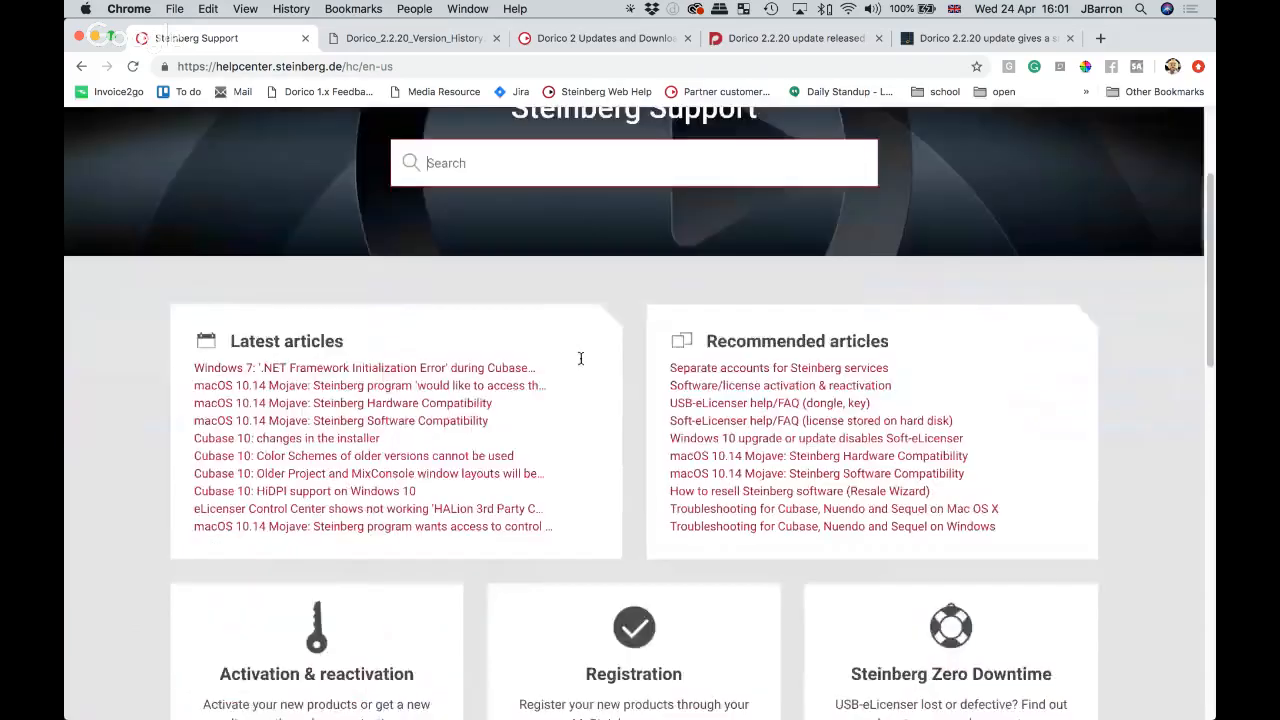
click(593, 405)
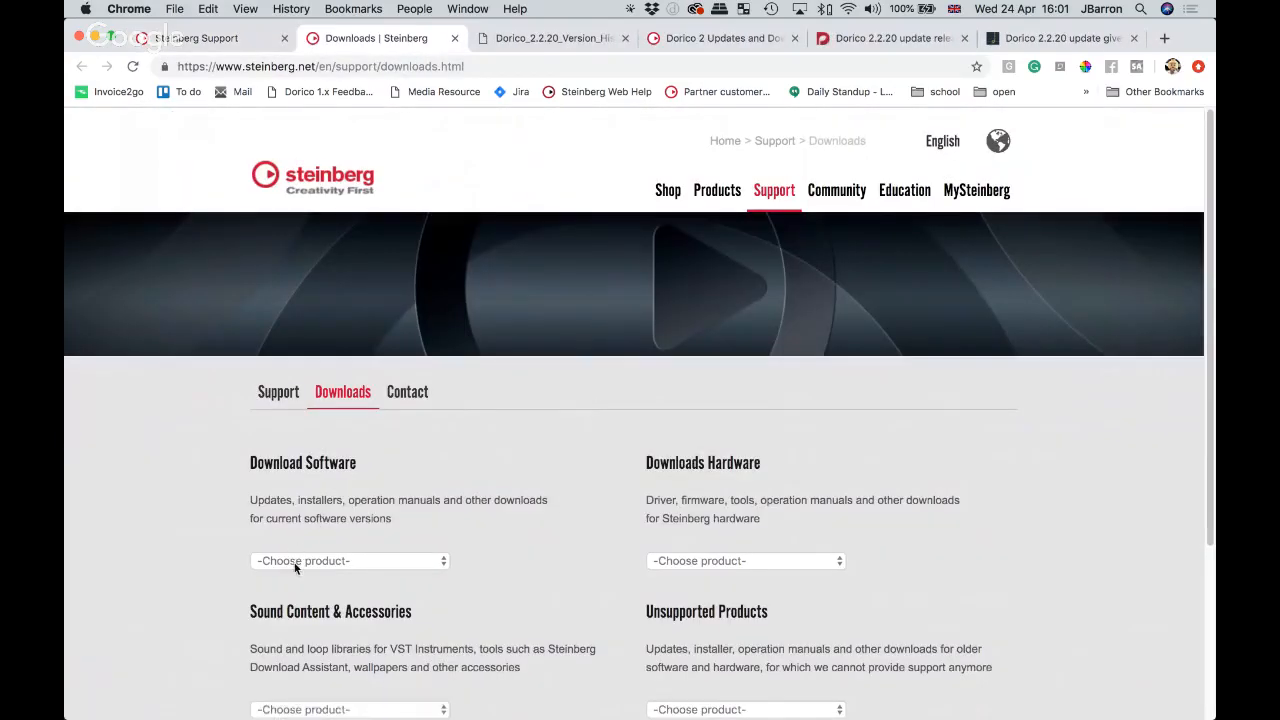
click(295, 562)
scroll(295, 567, down, 5)
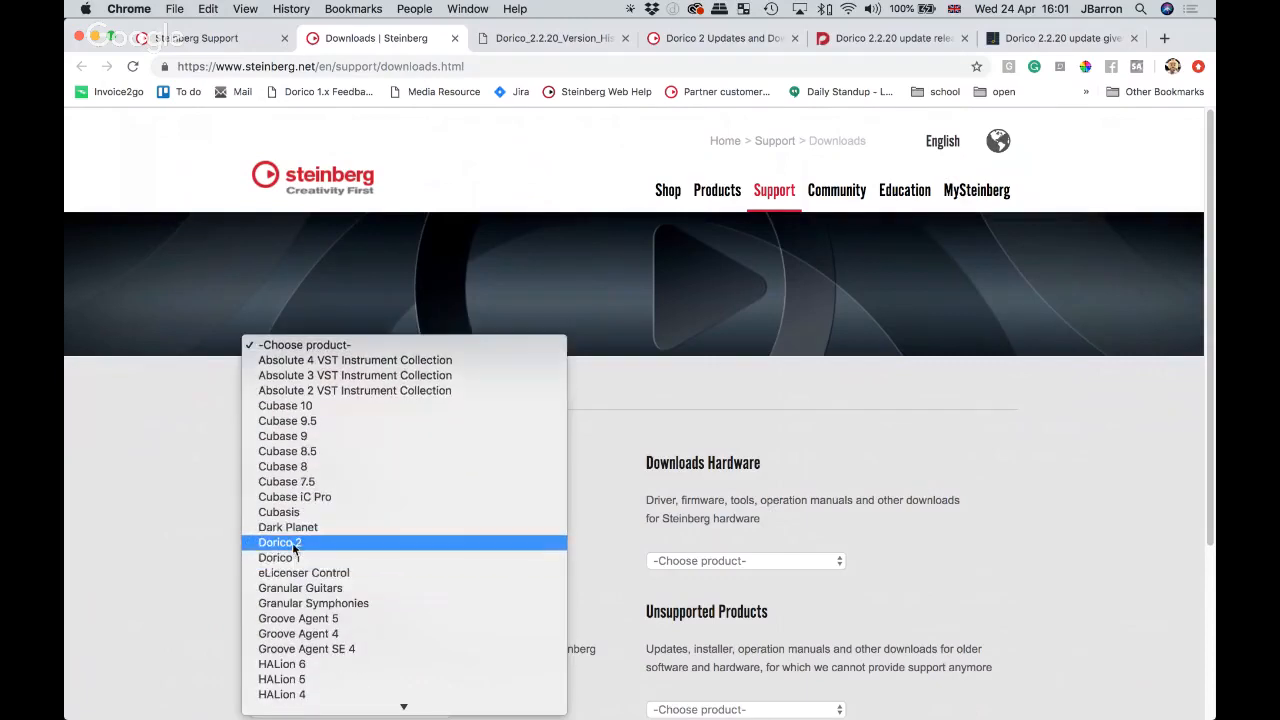
click(280, 542)
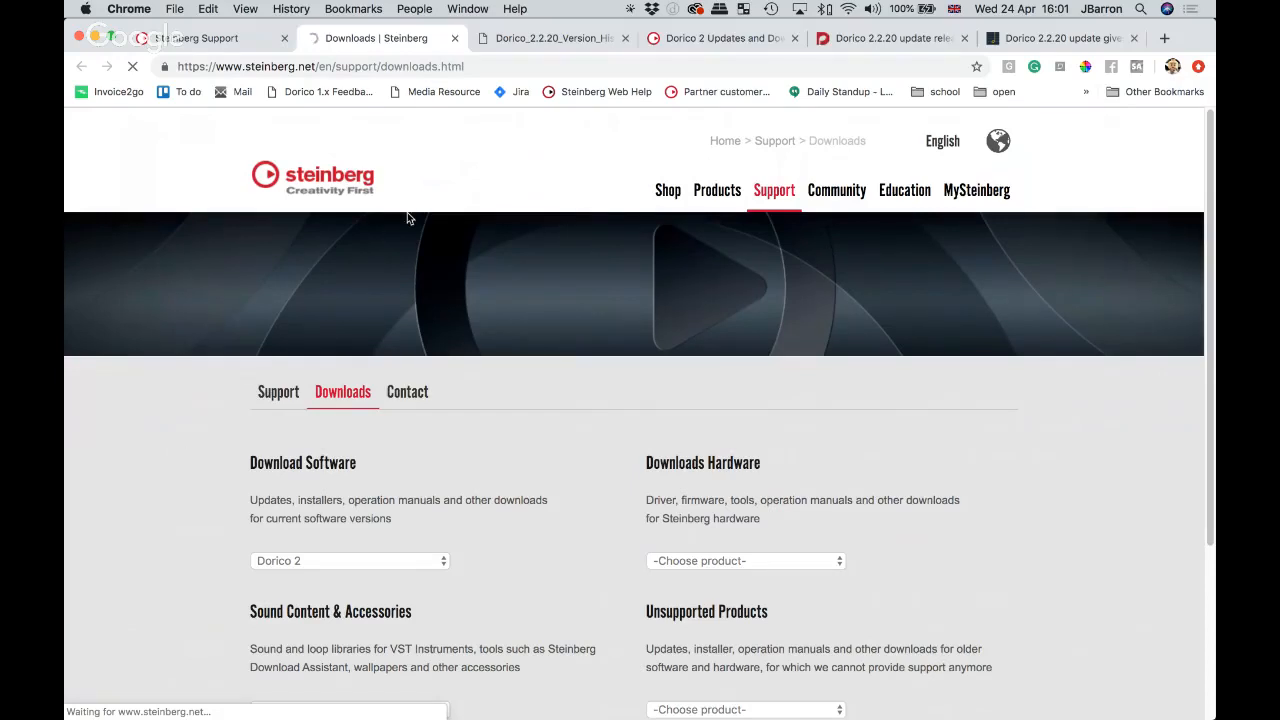
click(710, 40)
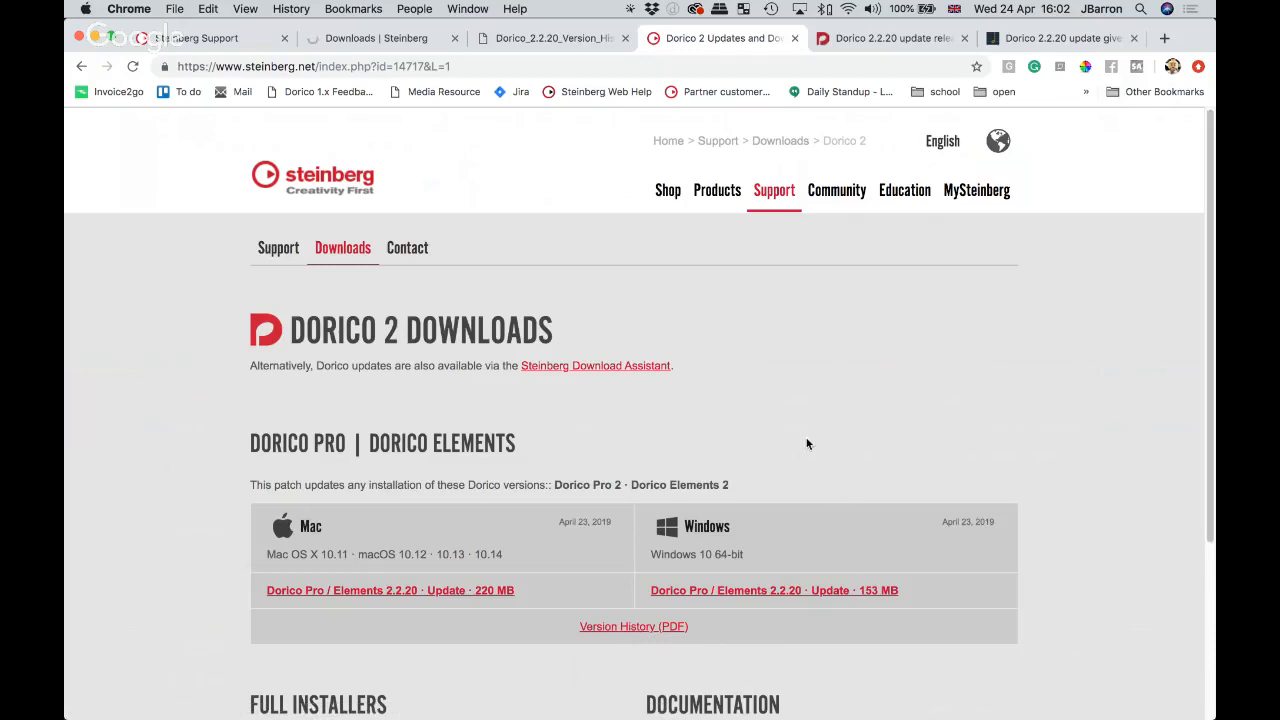
Step: Open the 2.2.20 version history PDF and close the leftover Downloads | Steinberg tab
click(575, 38)
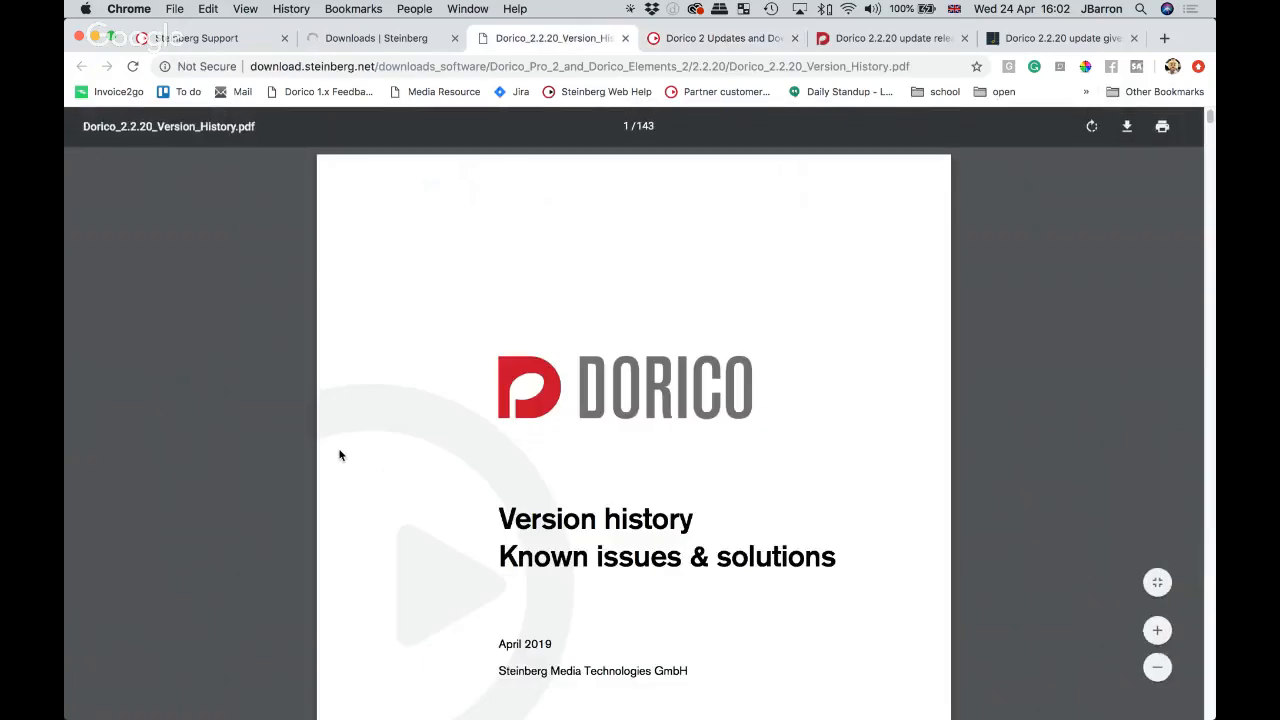
scroll(339, 455, down, 3)
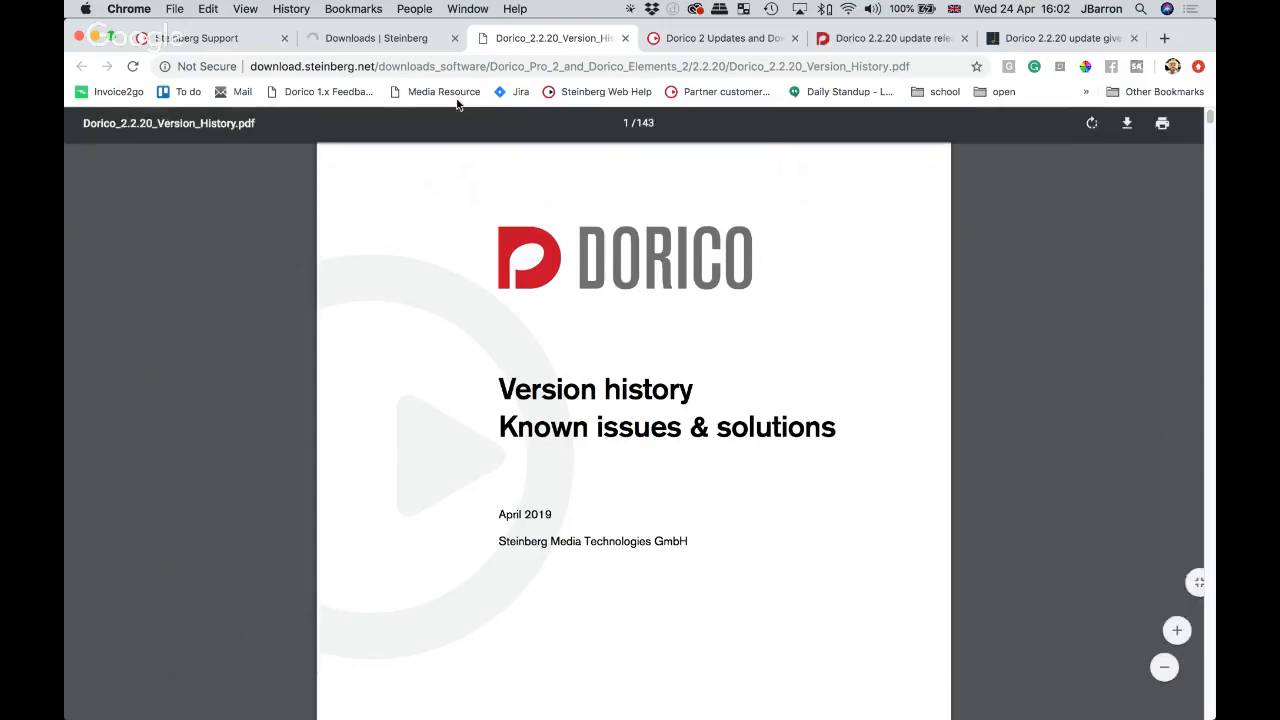
click(455, 38)
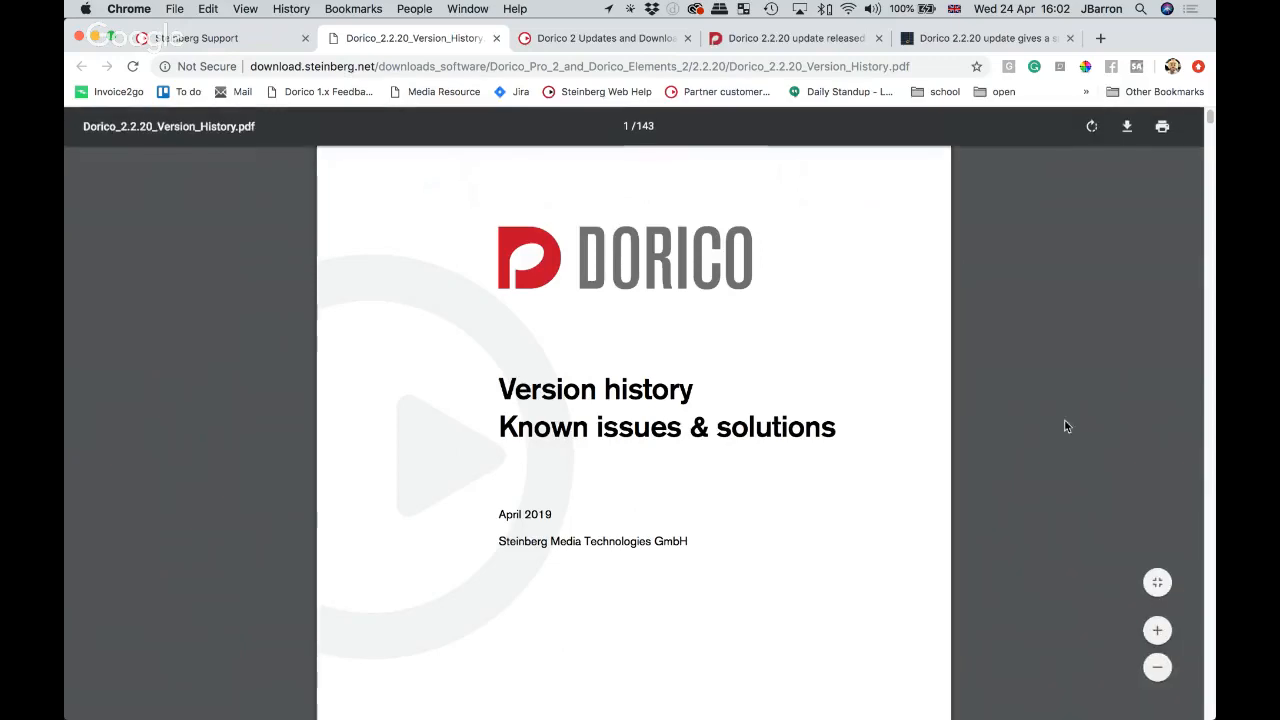
Step: Scroll through the version history PDF, then go back via the Dorico 2 Updates tab to the blog post
scroll(990, 414, down, 3)
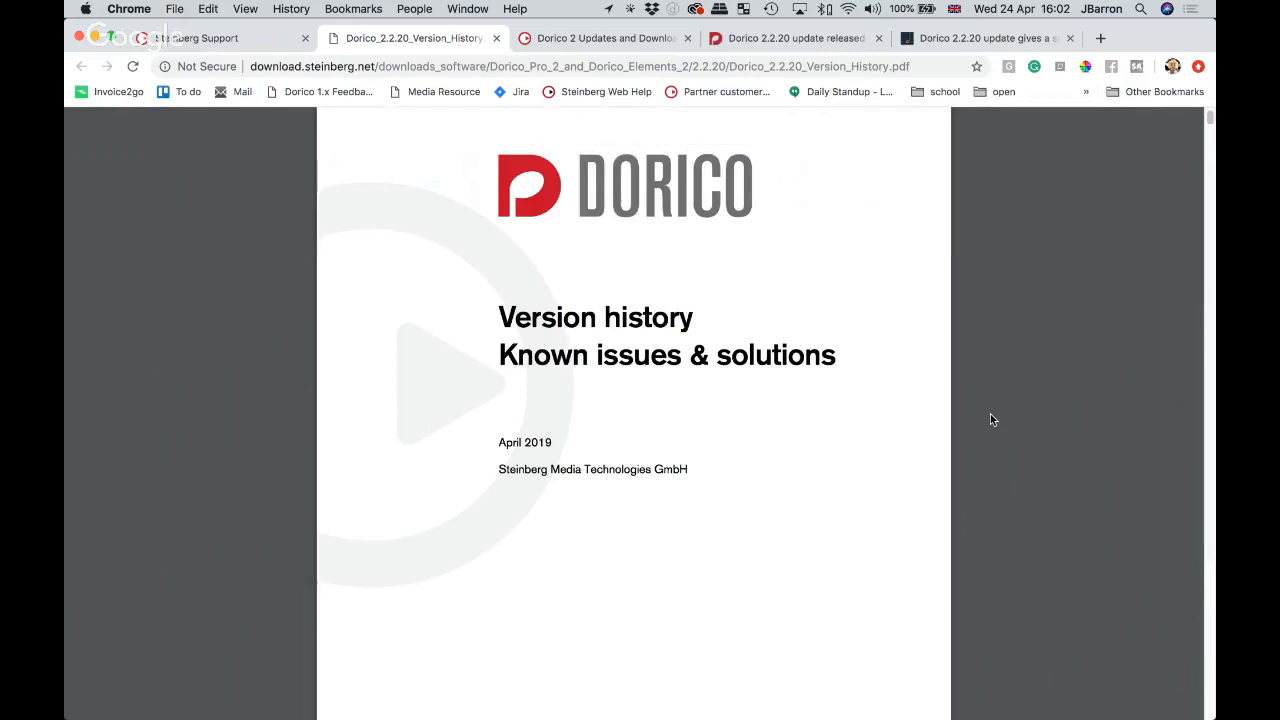
scroll(995, 430, down, 8)
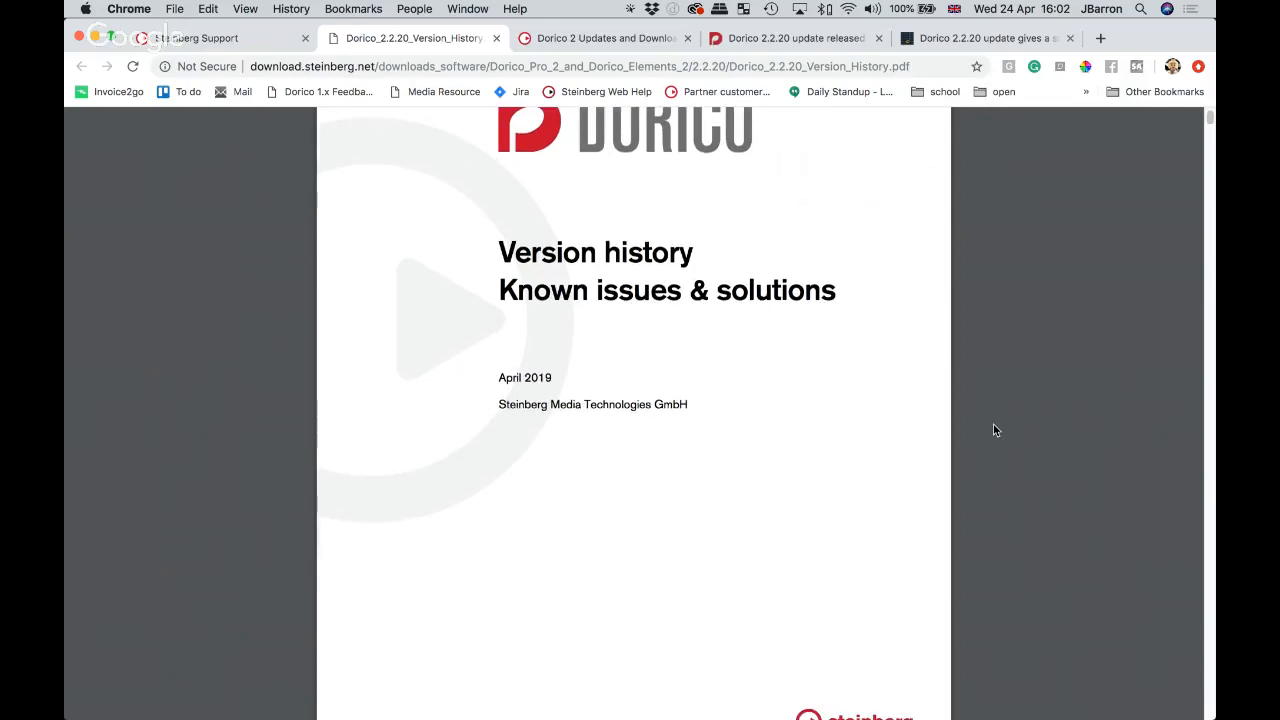
scroll(995, 430, down, 20)
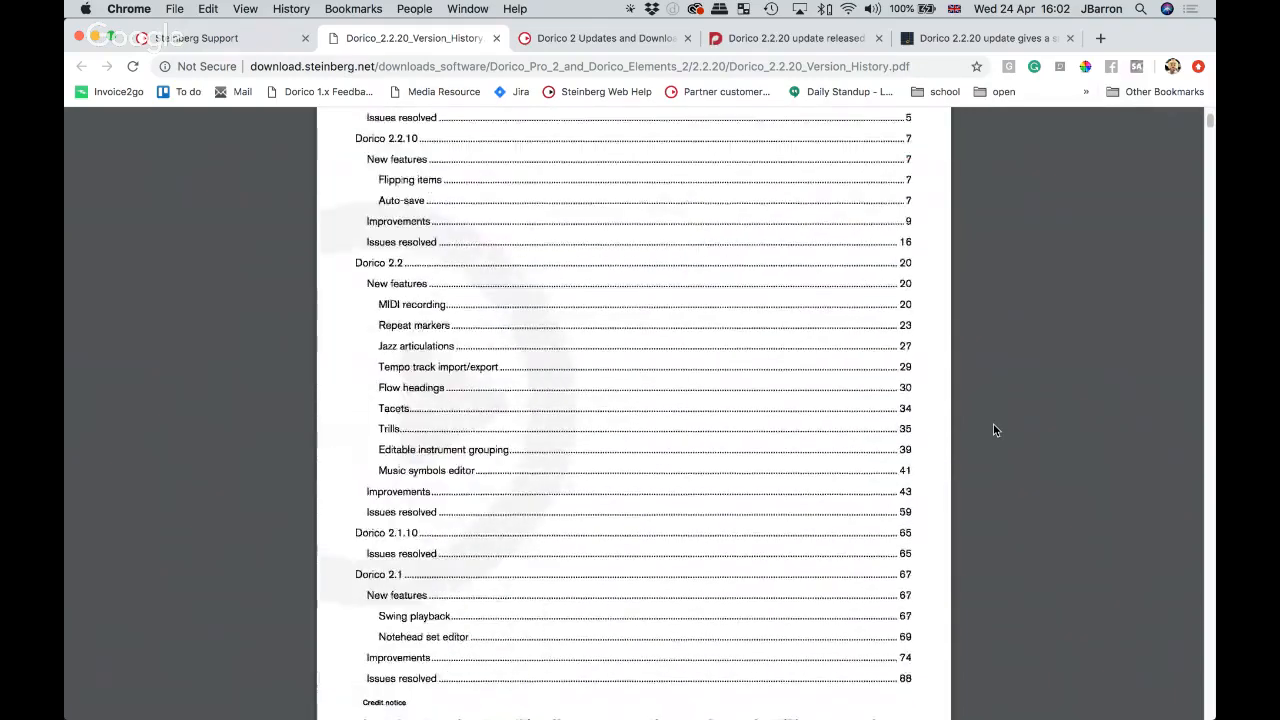
scroll(995, 430, down, 20)
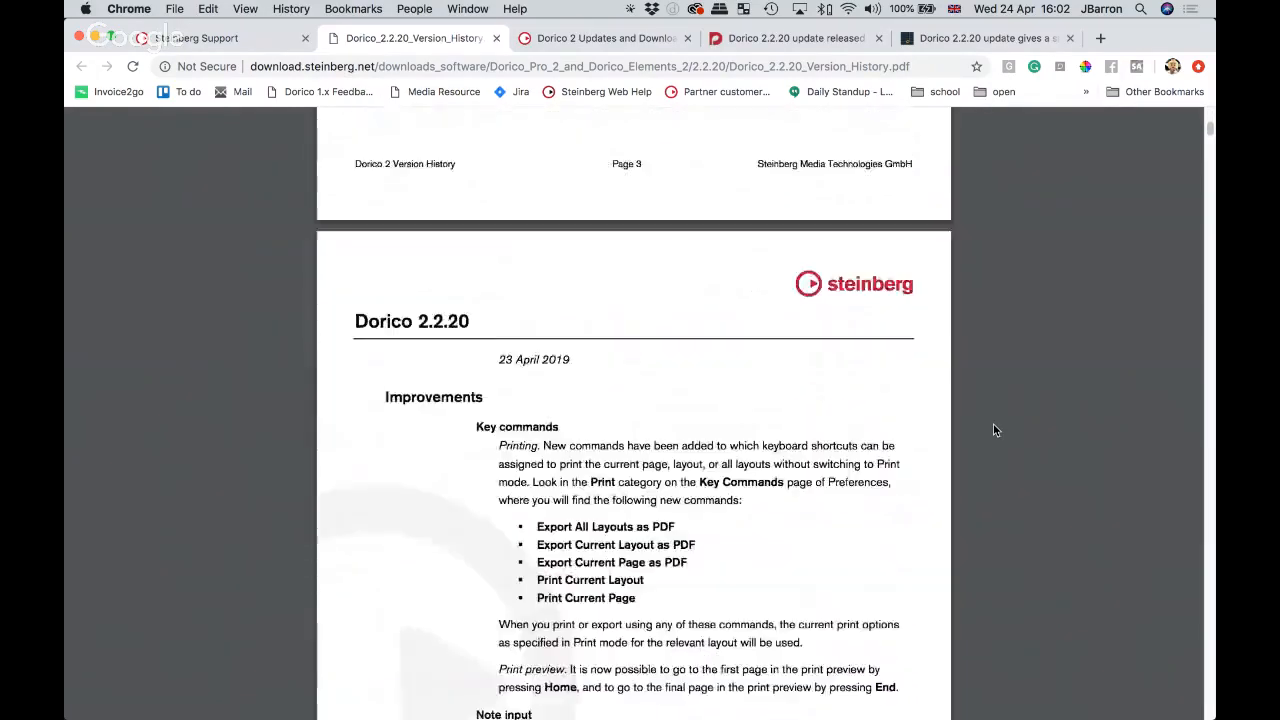
scroll(993, 430, down, 4)
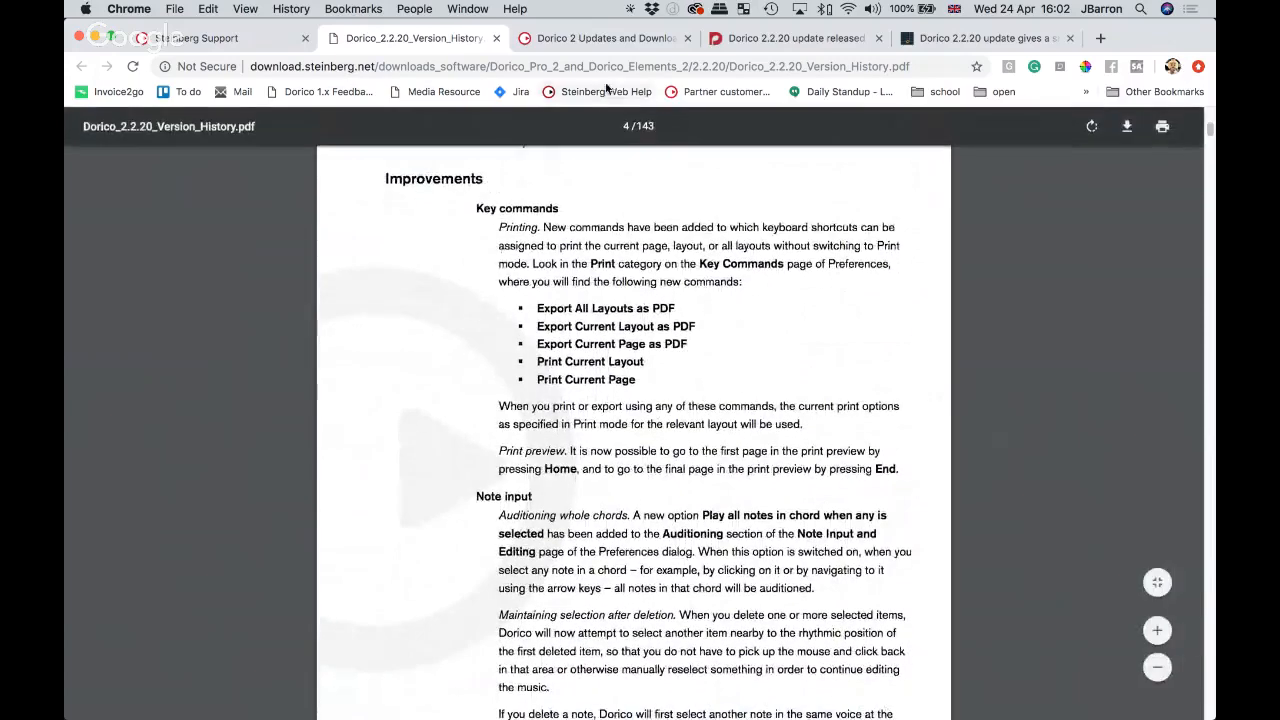
click(605, 40)
click(785, 40)
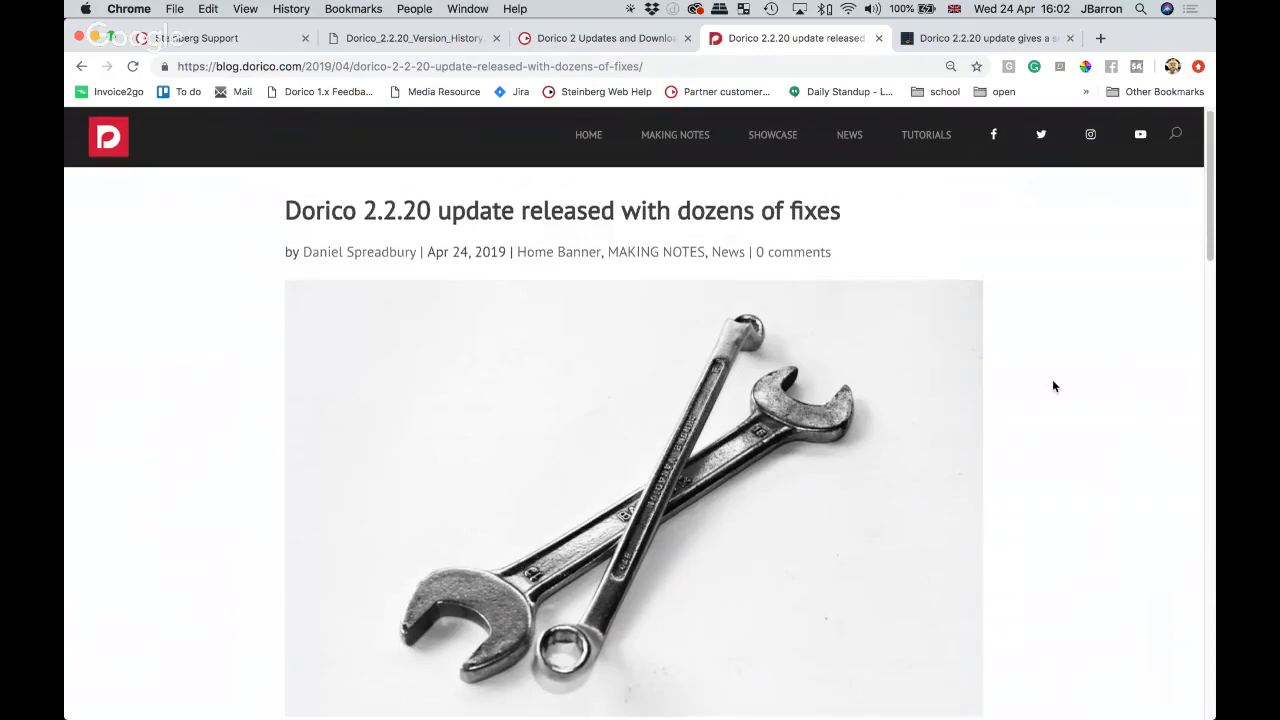
Step: Glance at the Scoring Notes 2.2.20 article, return to the blog, then switch back to the Liszt score
scroll(1052, 386, down, 5)
scroll(1052, 386, up, 3)
scroll(1052, 386, up, 5)
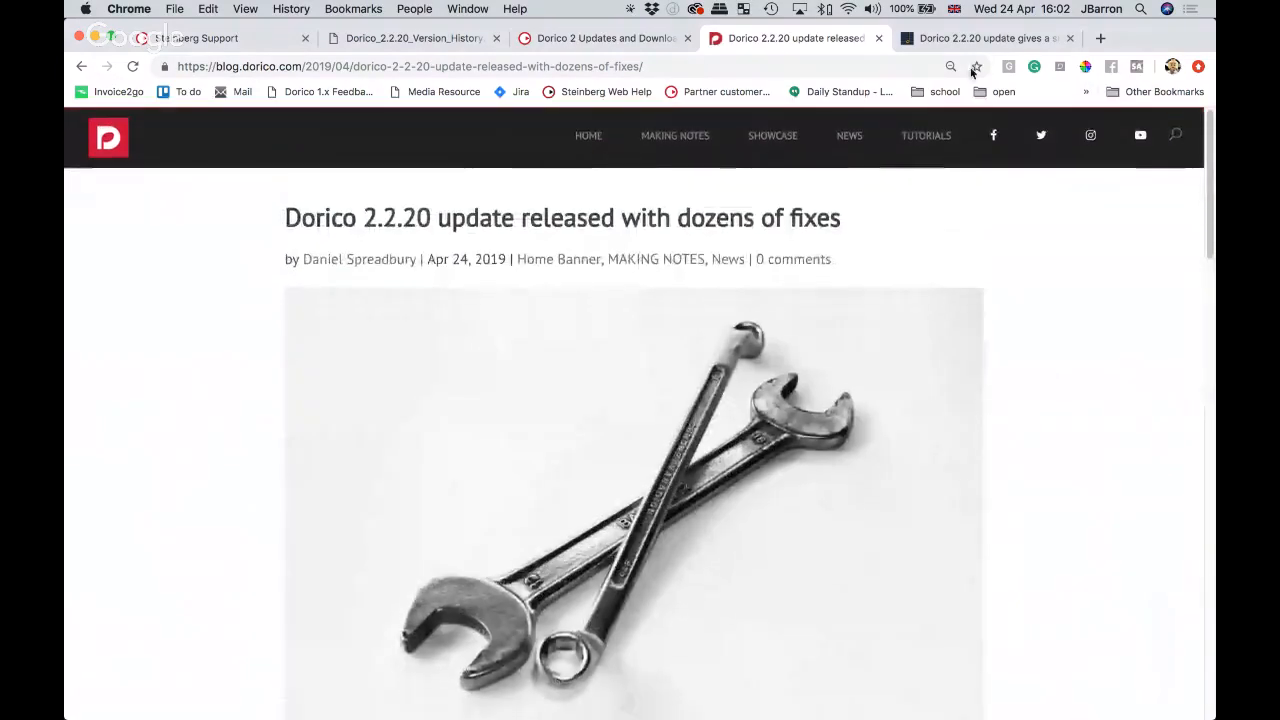
click(985, 38)
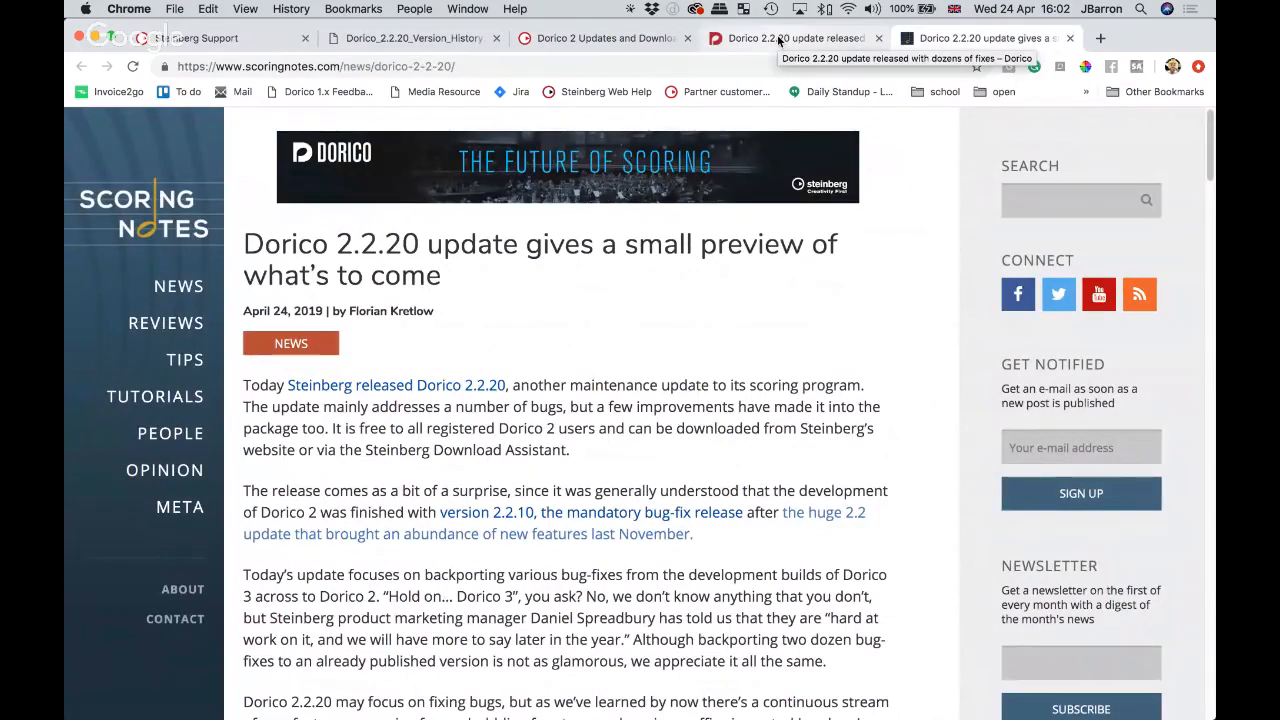
click(779, 40)
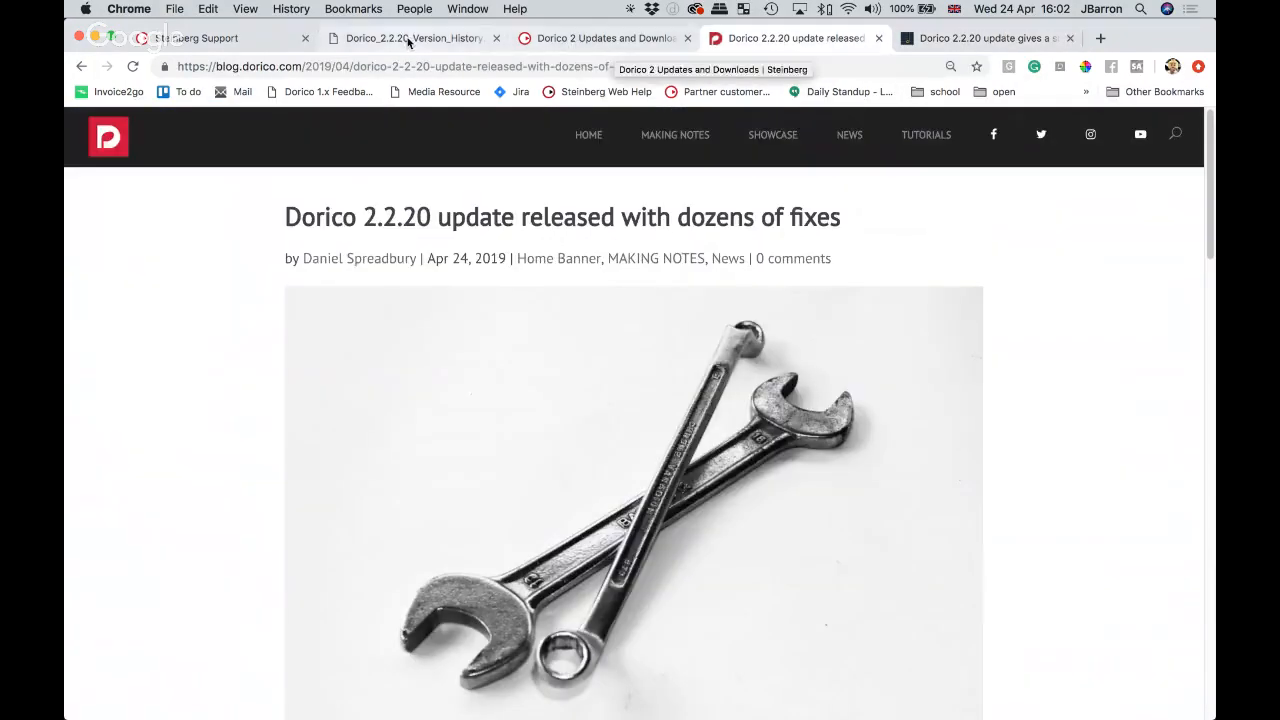
key(super+Tab)
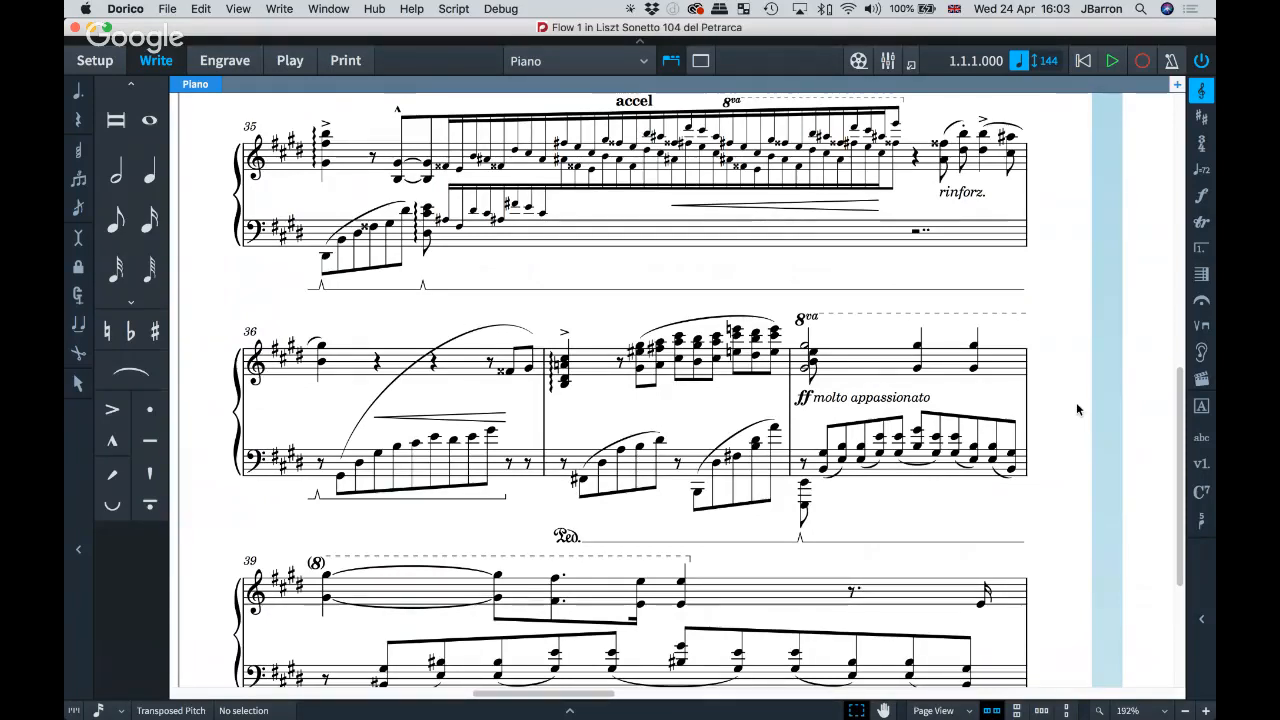
key(super+comma)
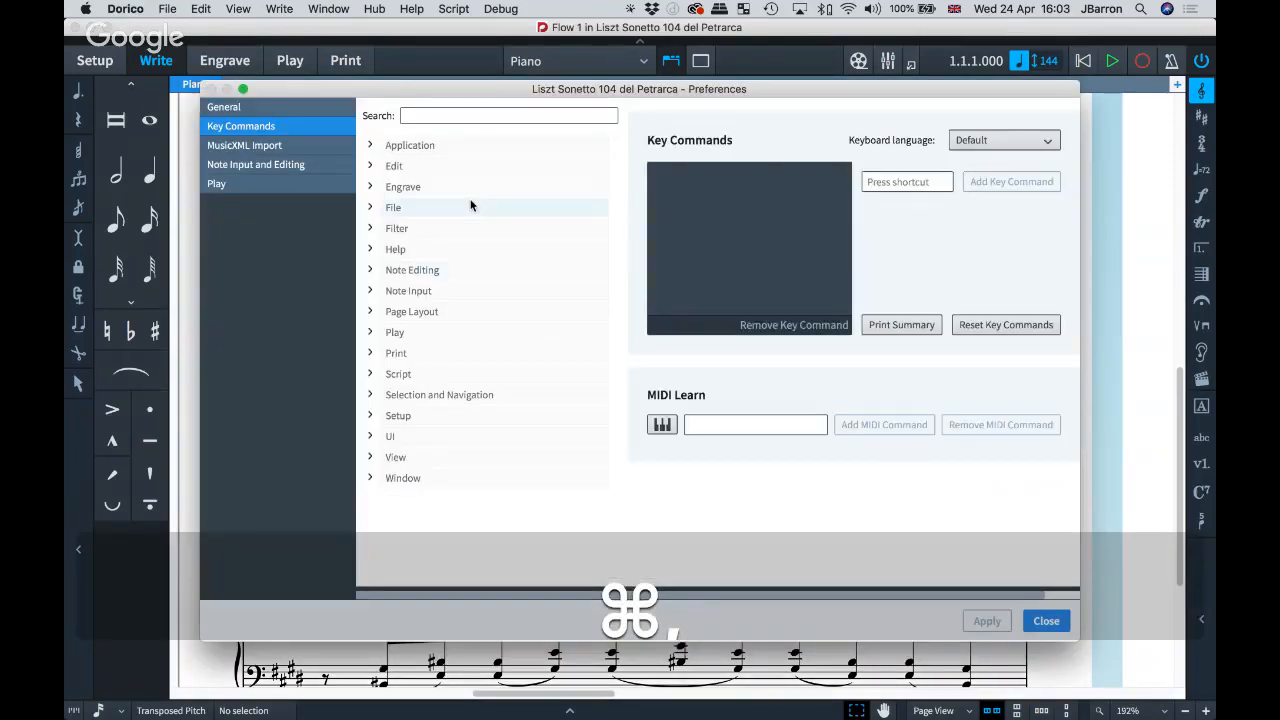
click(425, 113)
text(print)
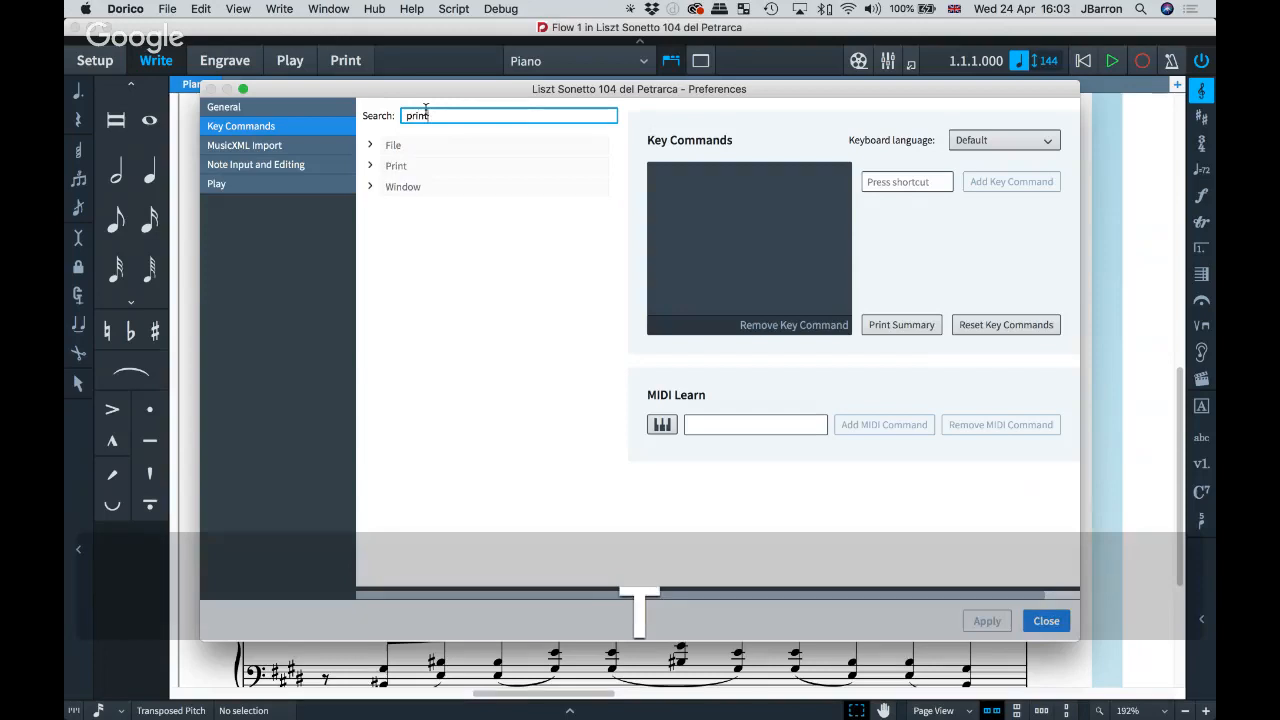
click(369, 167)
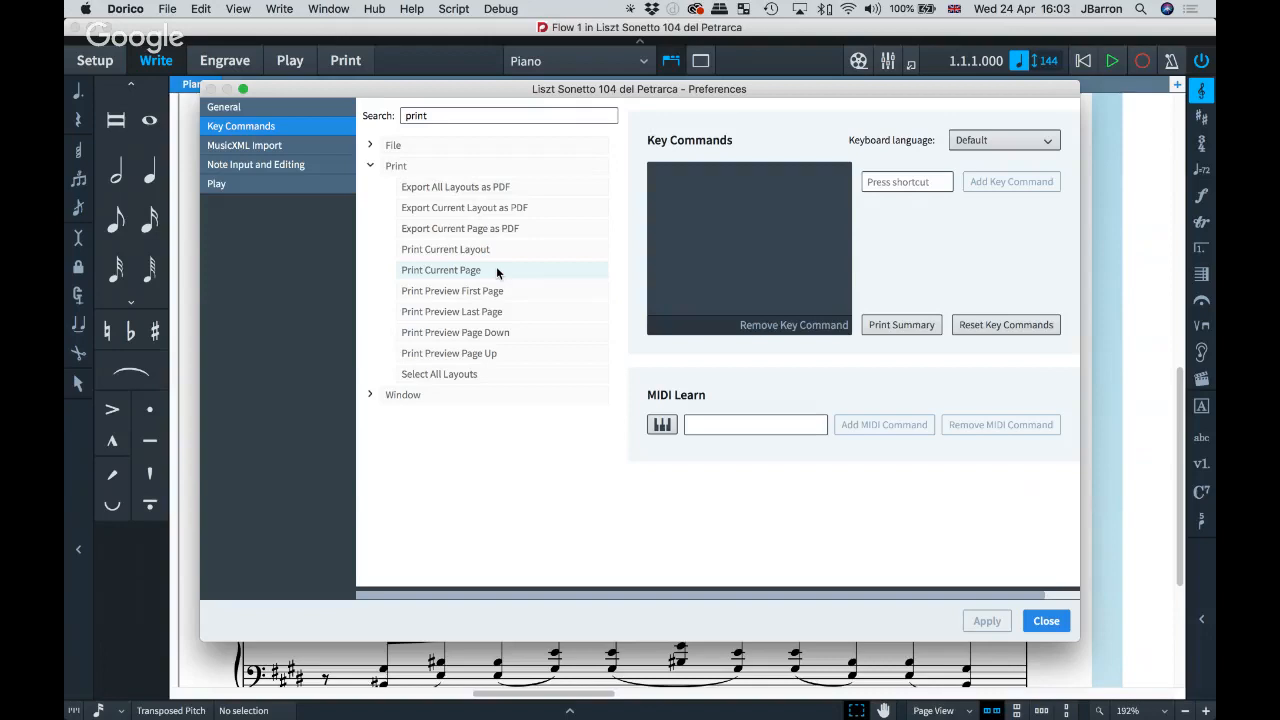
click(487, 189)
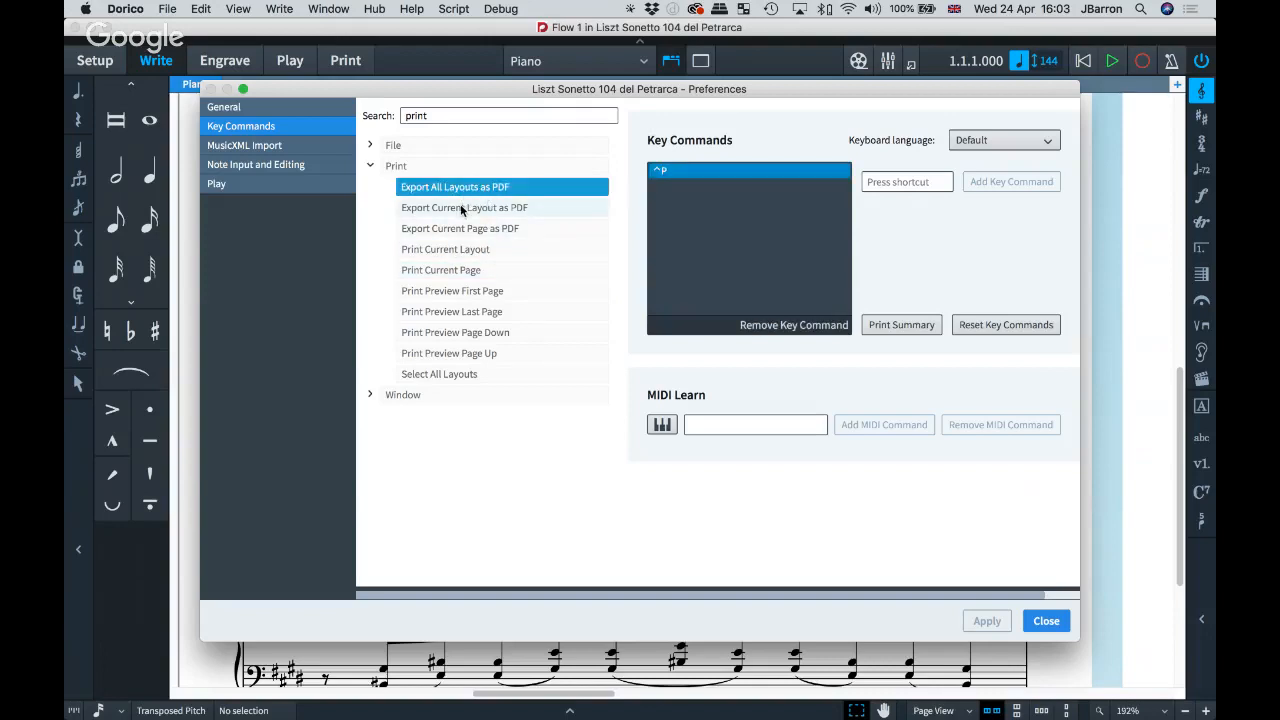
click(464, 207)
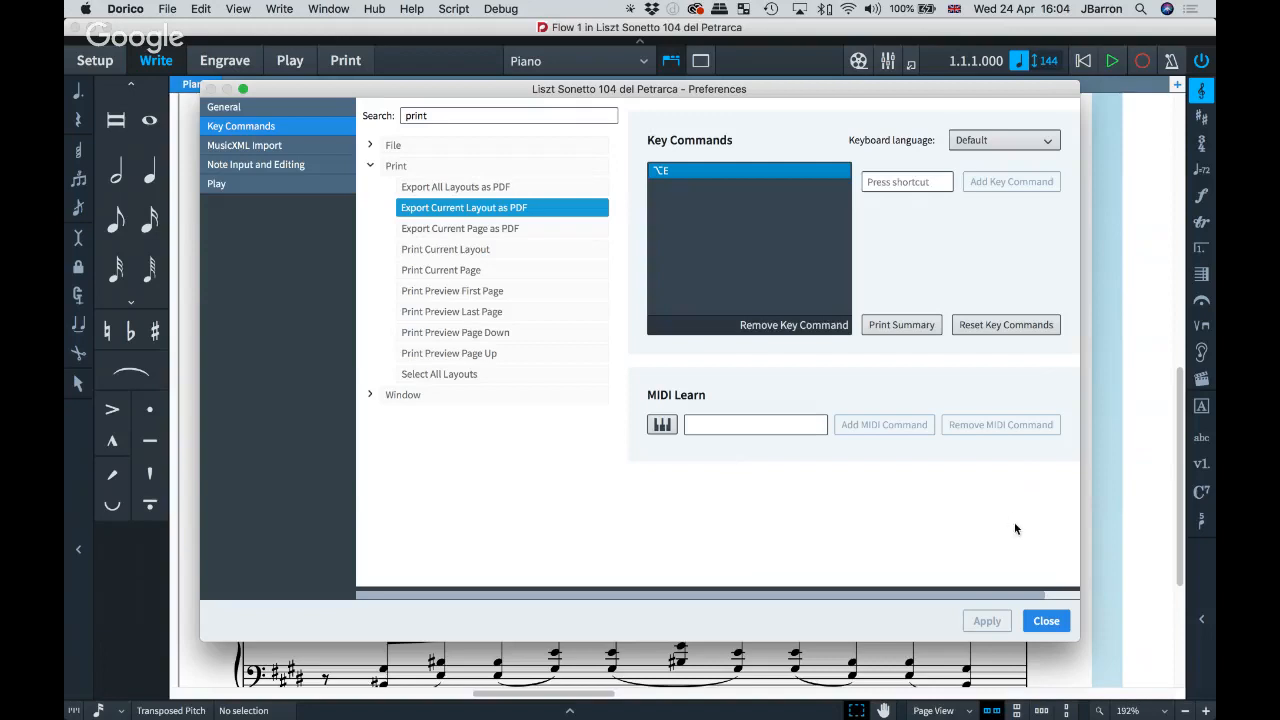
click(1046, 621)
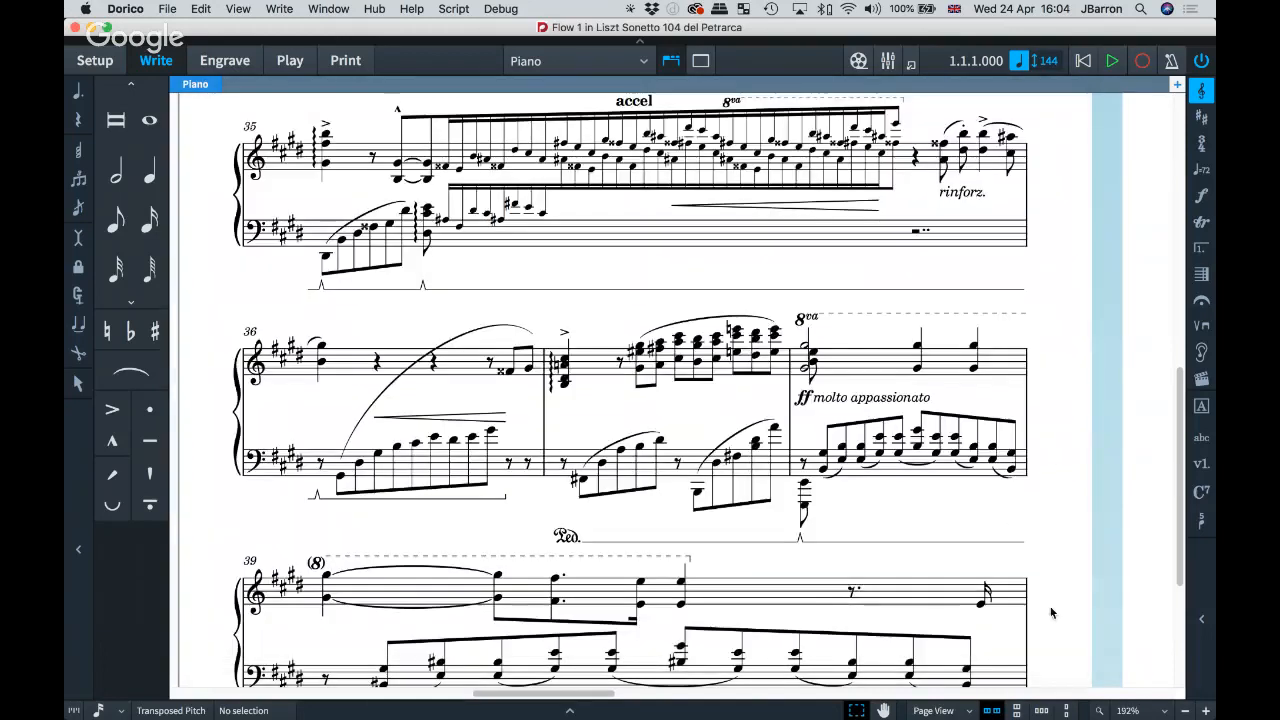
click(342, 61)
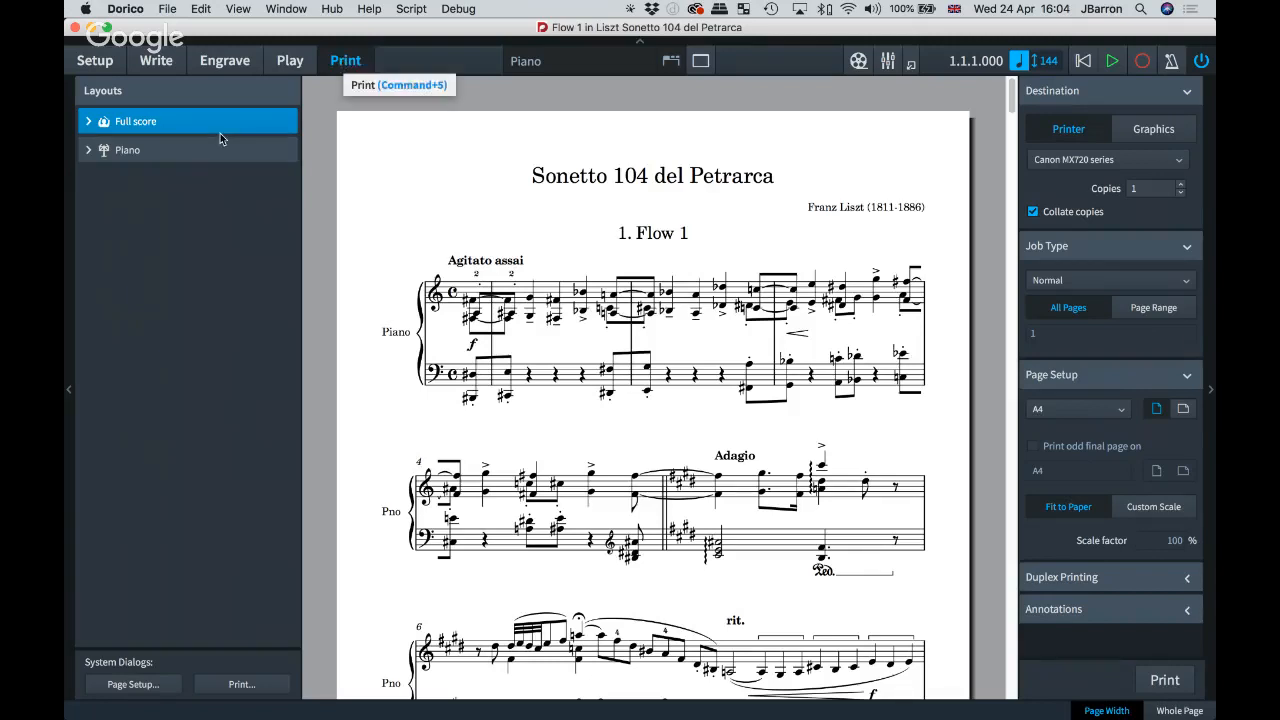
click(170, 154)
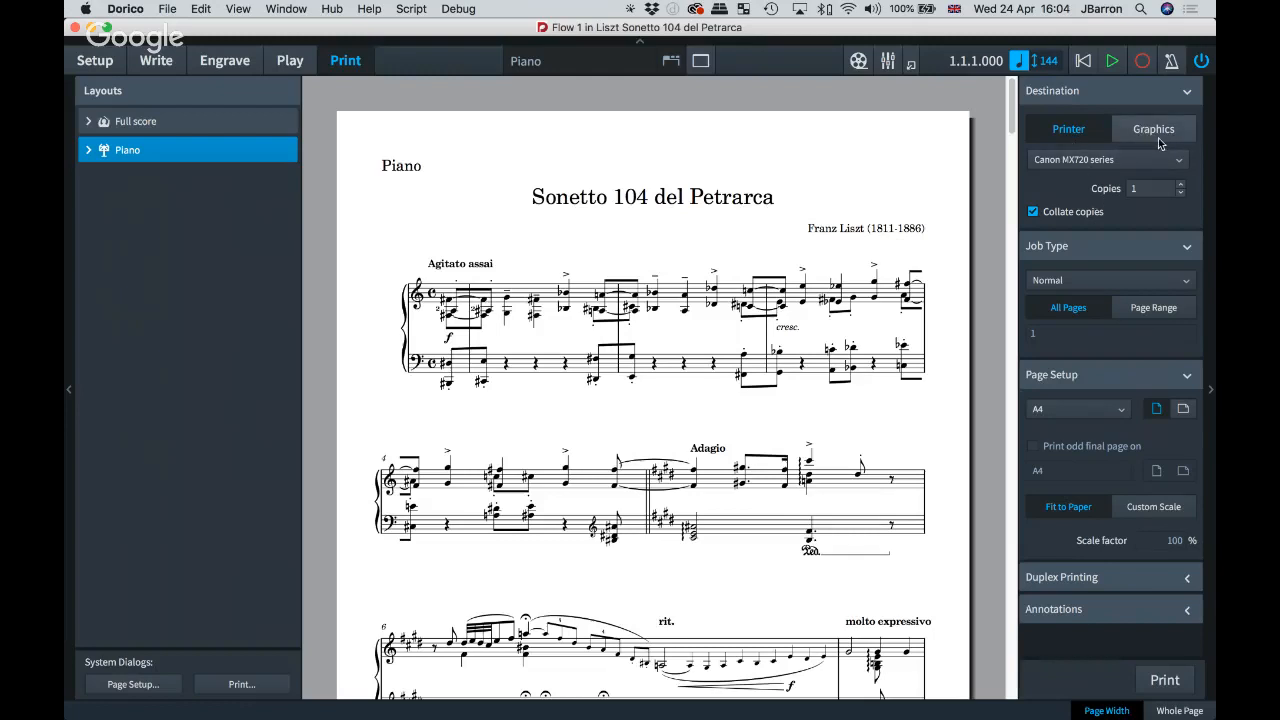
click(156, 61)
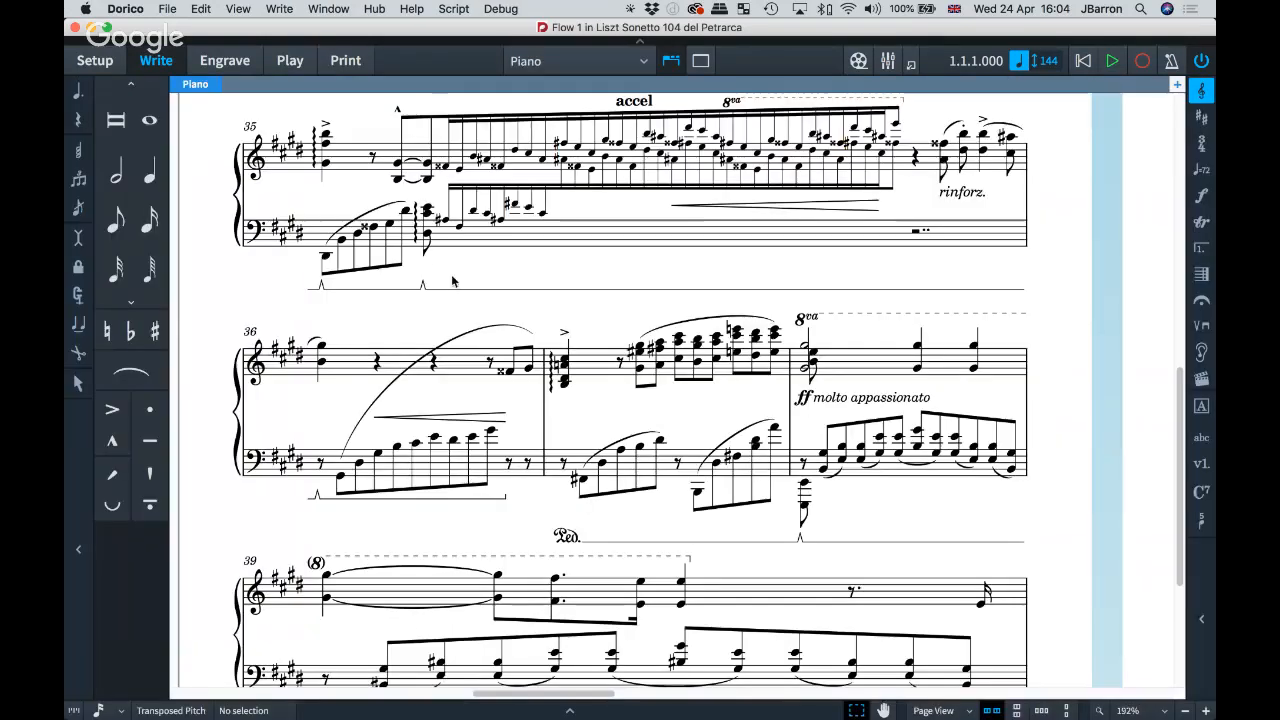
key(alt+e)
key(super+Tab)
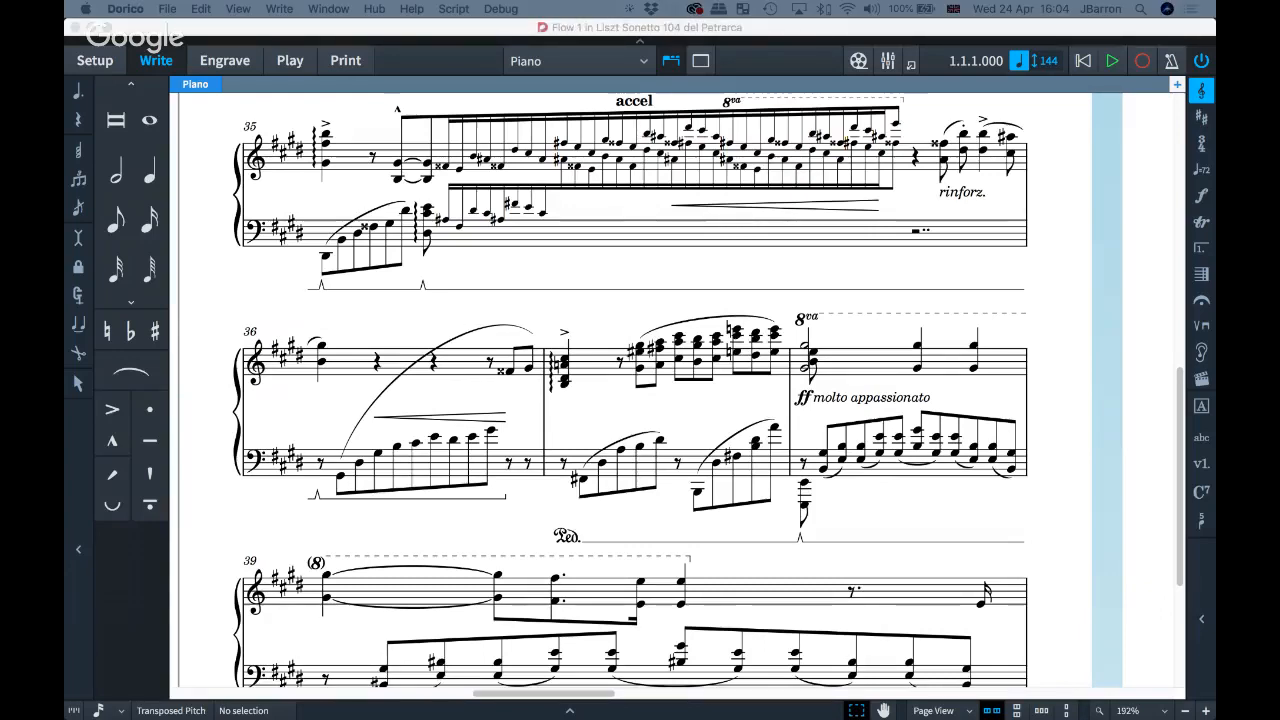
Step: Scroll through the exported Sonetto 104 del Petrarca piano PDF in Preview, then close it
drag(1214, 72, 474, 31)
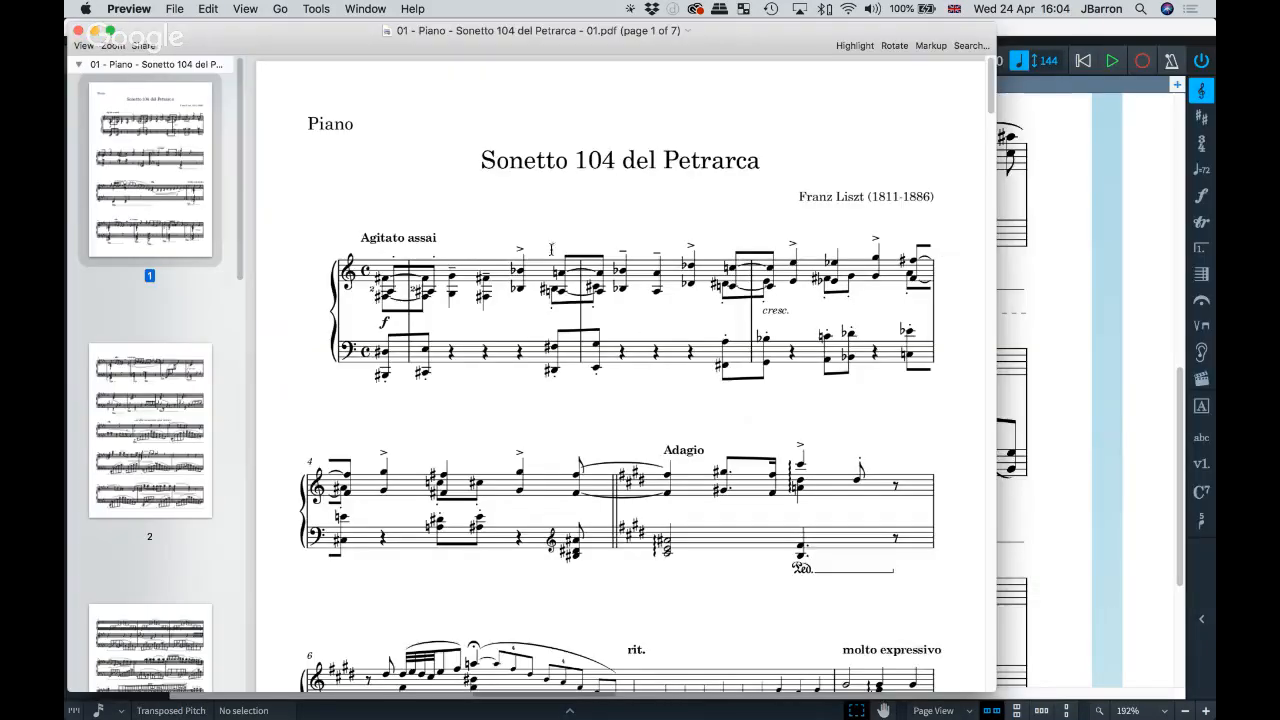
scroll(474, 417, down, 15)
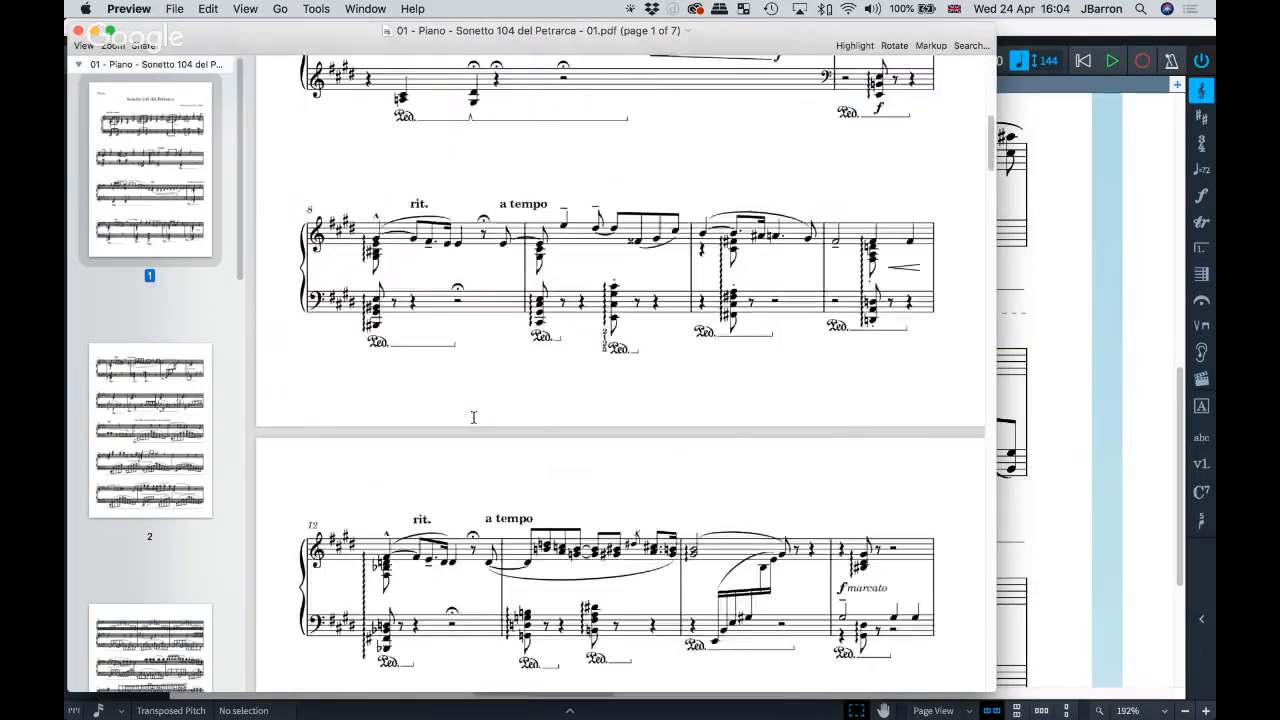
scroll(474, 417, down, 15)
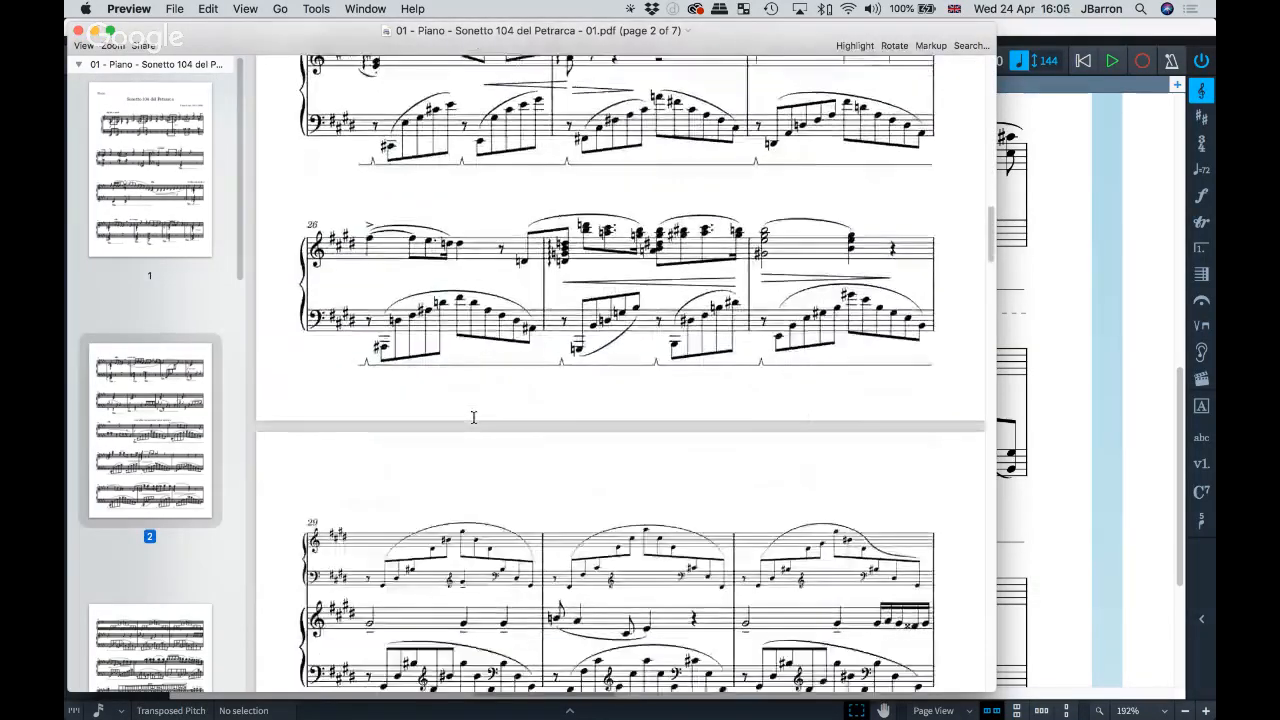
scroll(474, 417, down, 3)
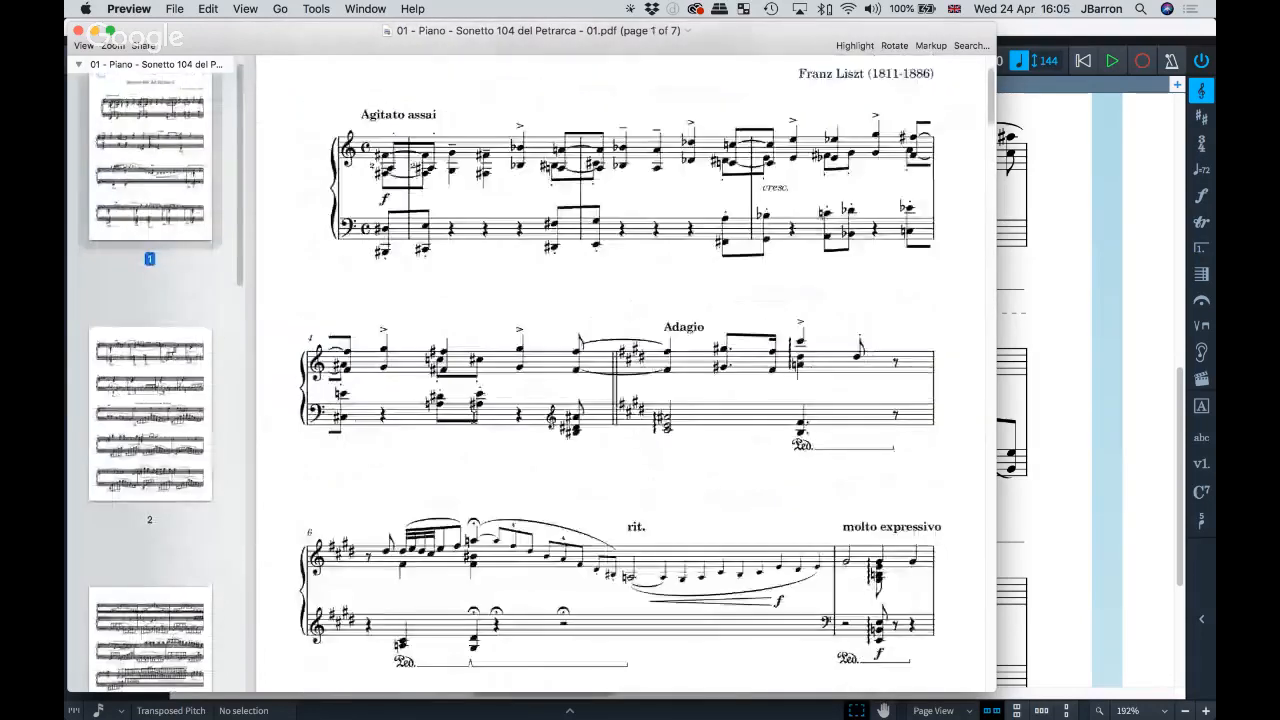
scroll(620, 375, up, 3)
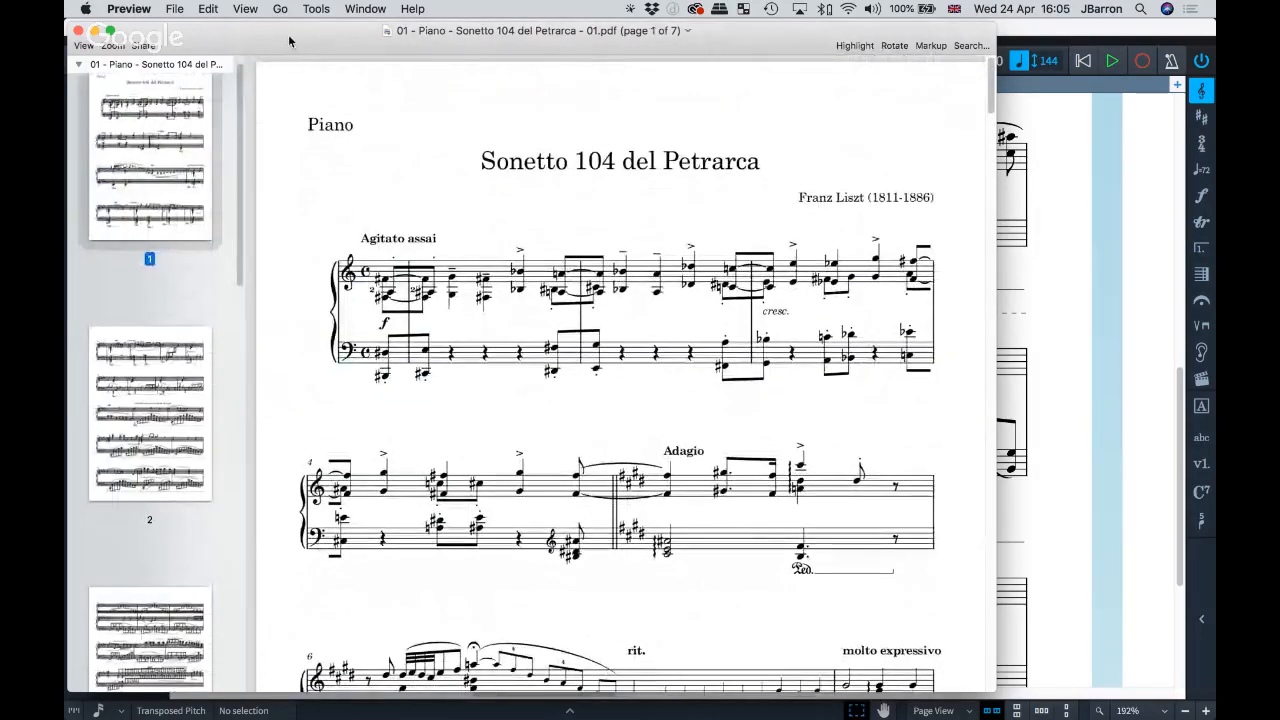
drag(288, 40, 322, 37)
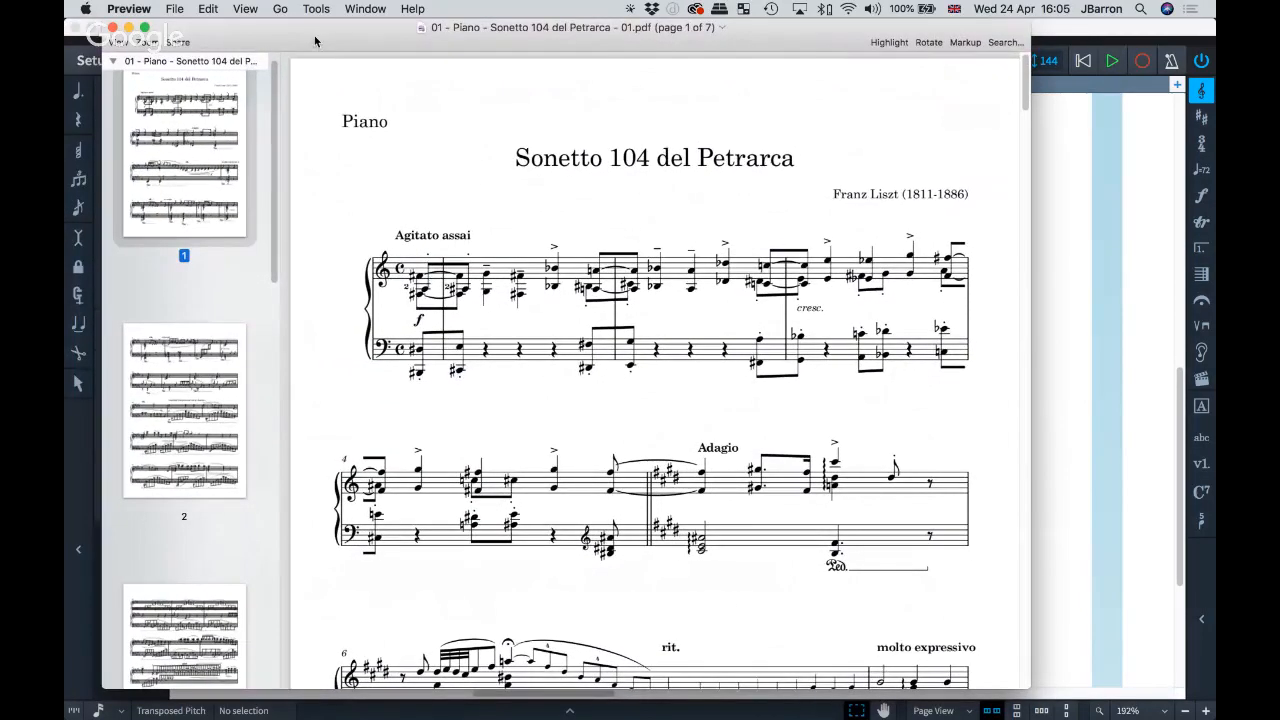
key(super+w)
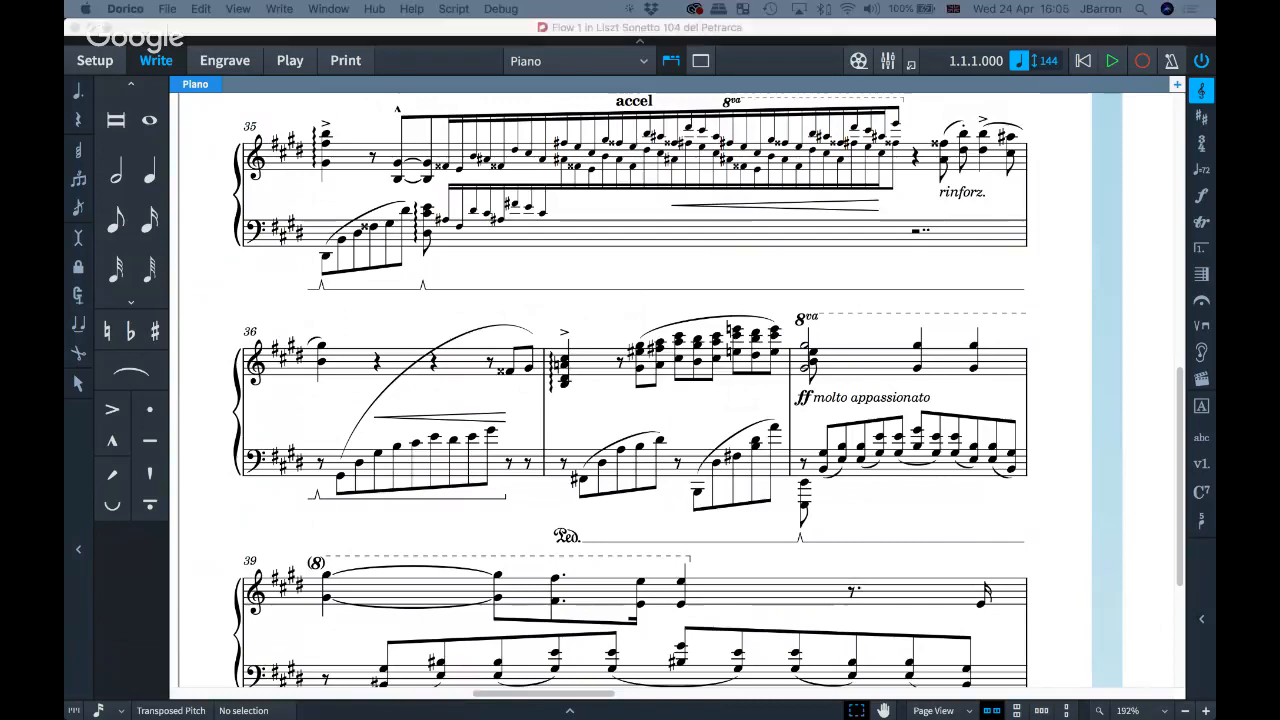
Step: Set the Piano layout's Print-mode destination to Graphics, return to Write mode, and start playback
click(446, 316)
click(340, 61)
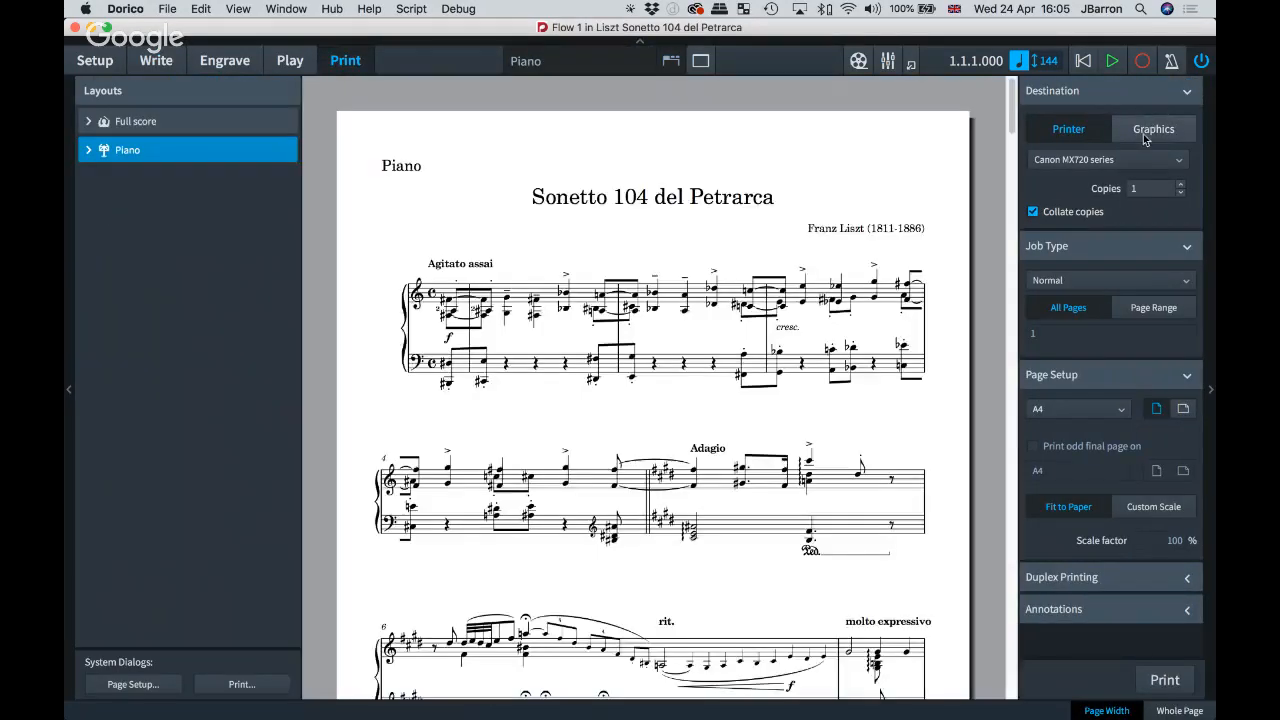
click(1150, 130)
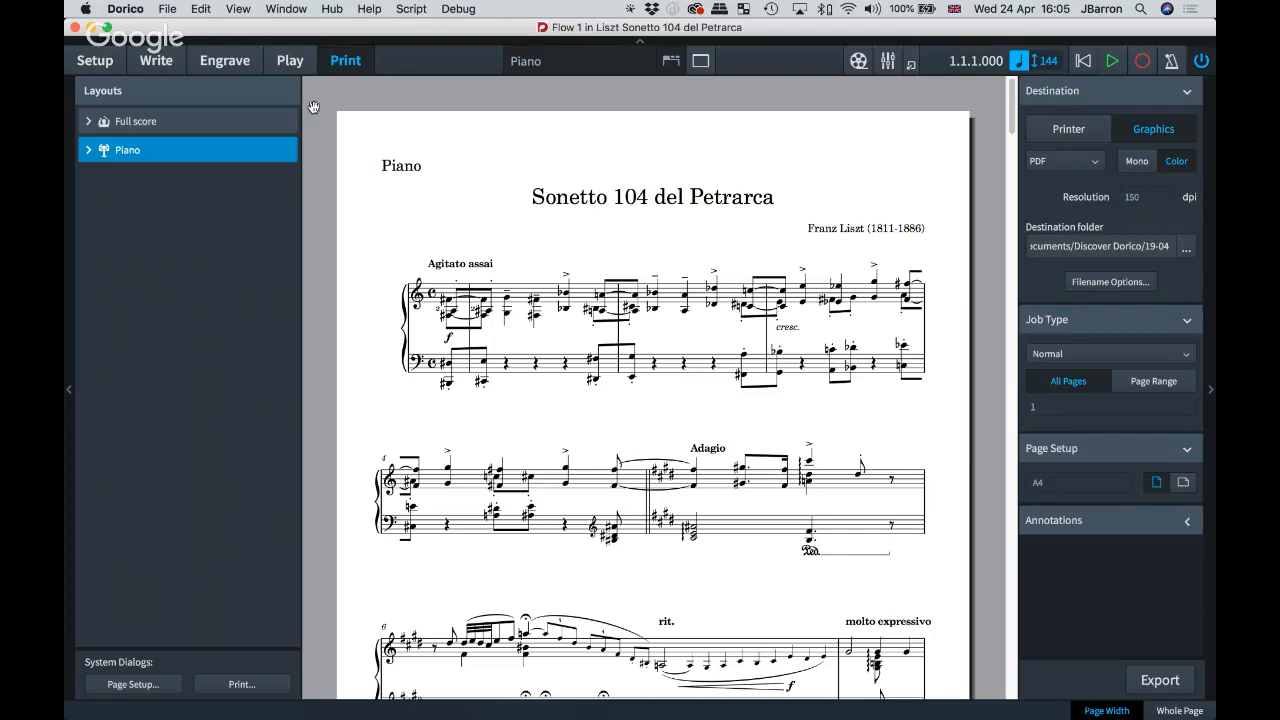
click(166, 60)
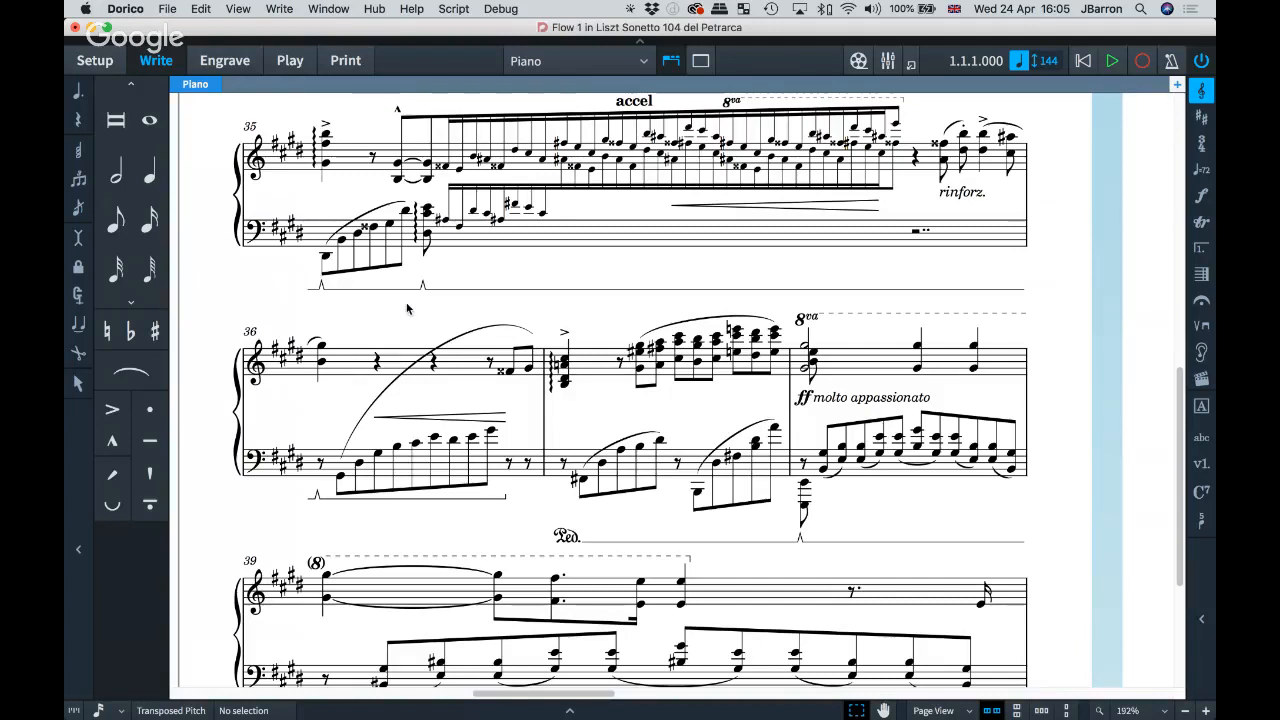
key(space)
Step: Play and stop the score, then view the Note Input and Editing preferences and close them unchanged
key(comma)
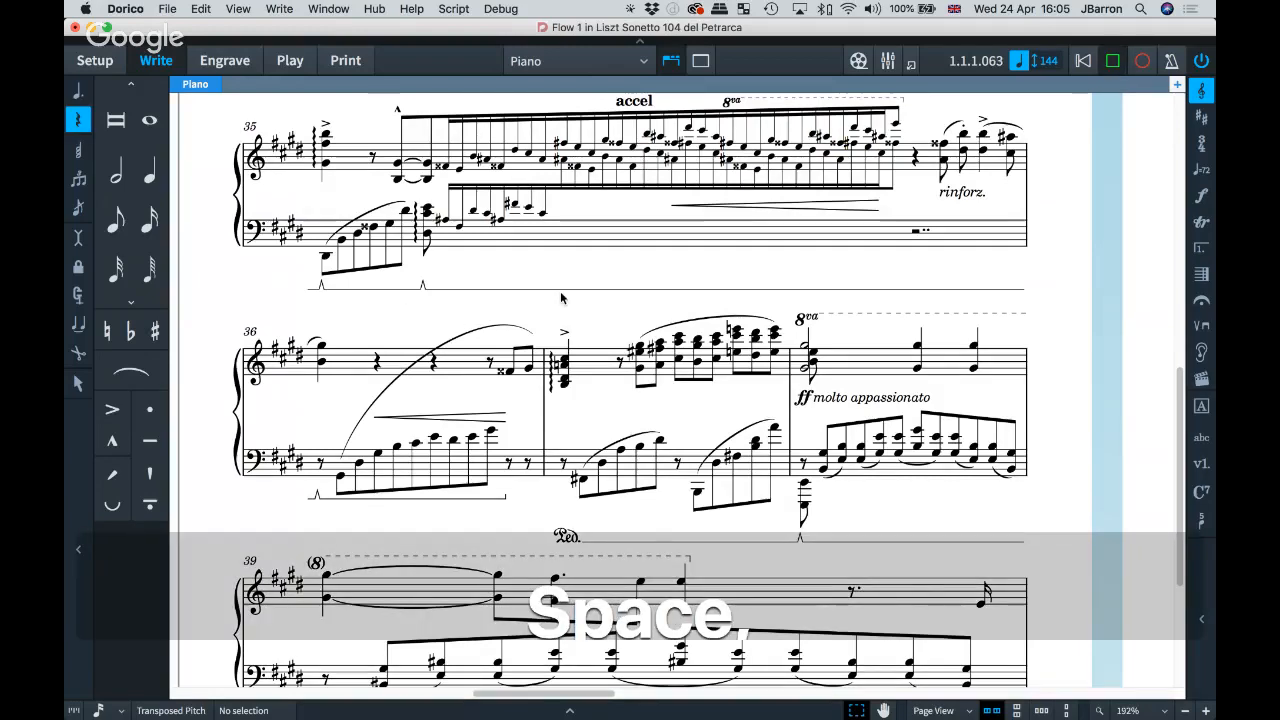
key(space)
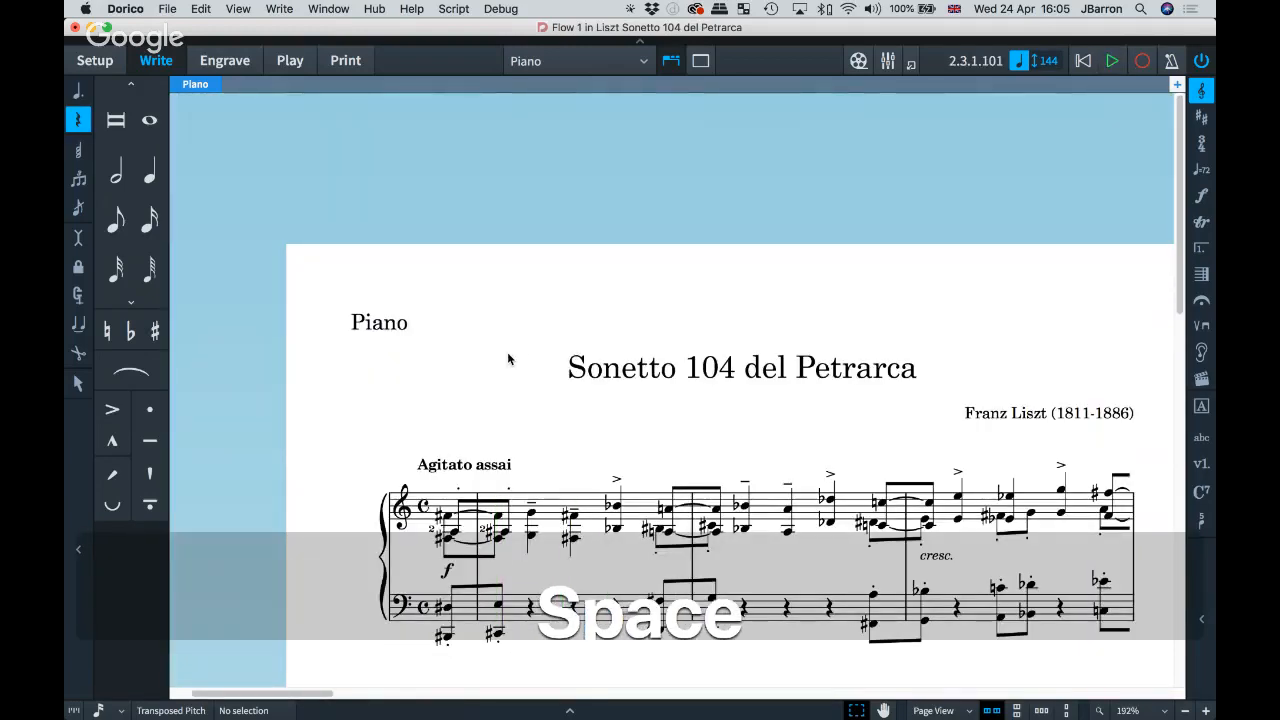
key(super+comma)
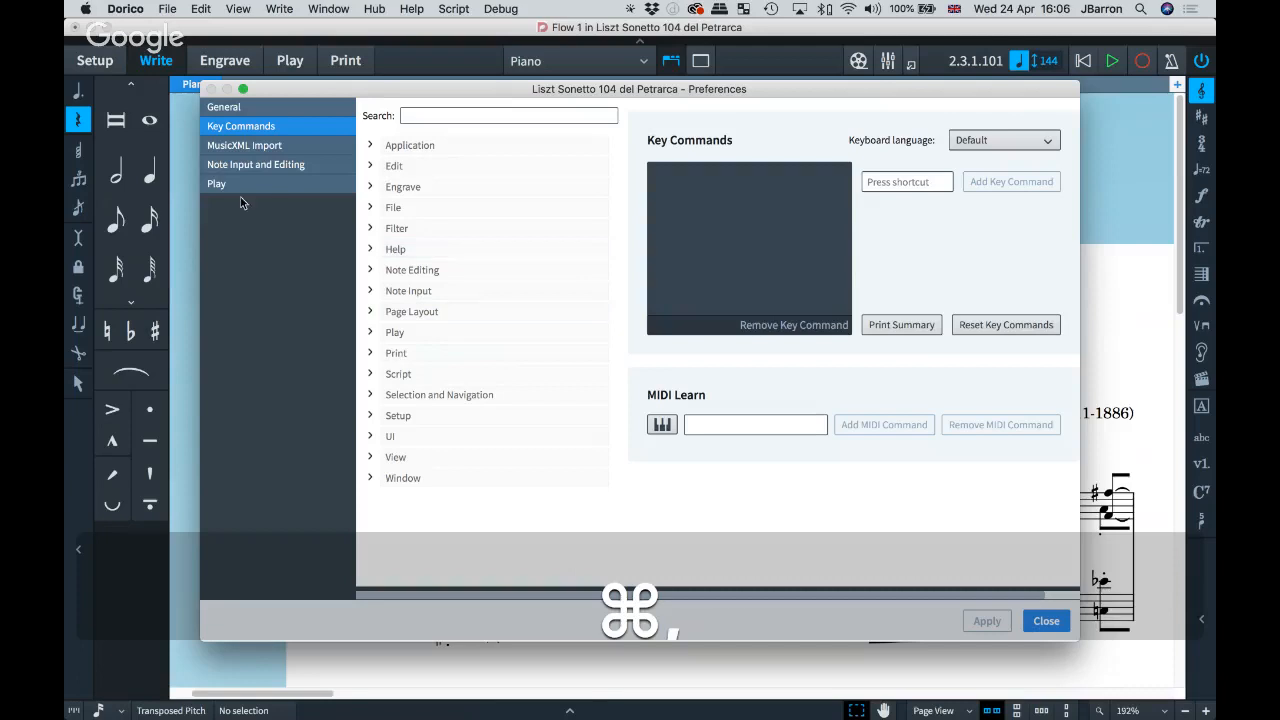
click(228, 165)
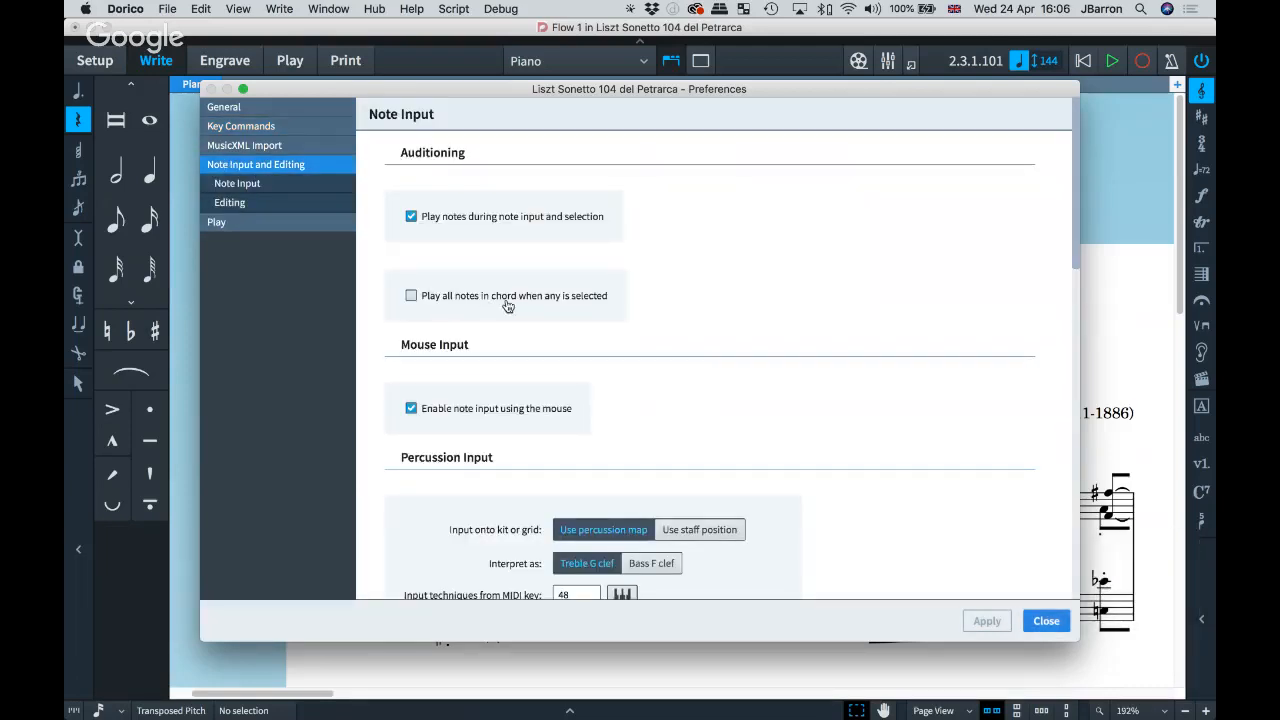
key(Escape)
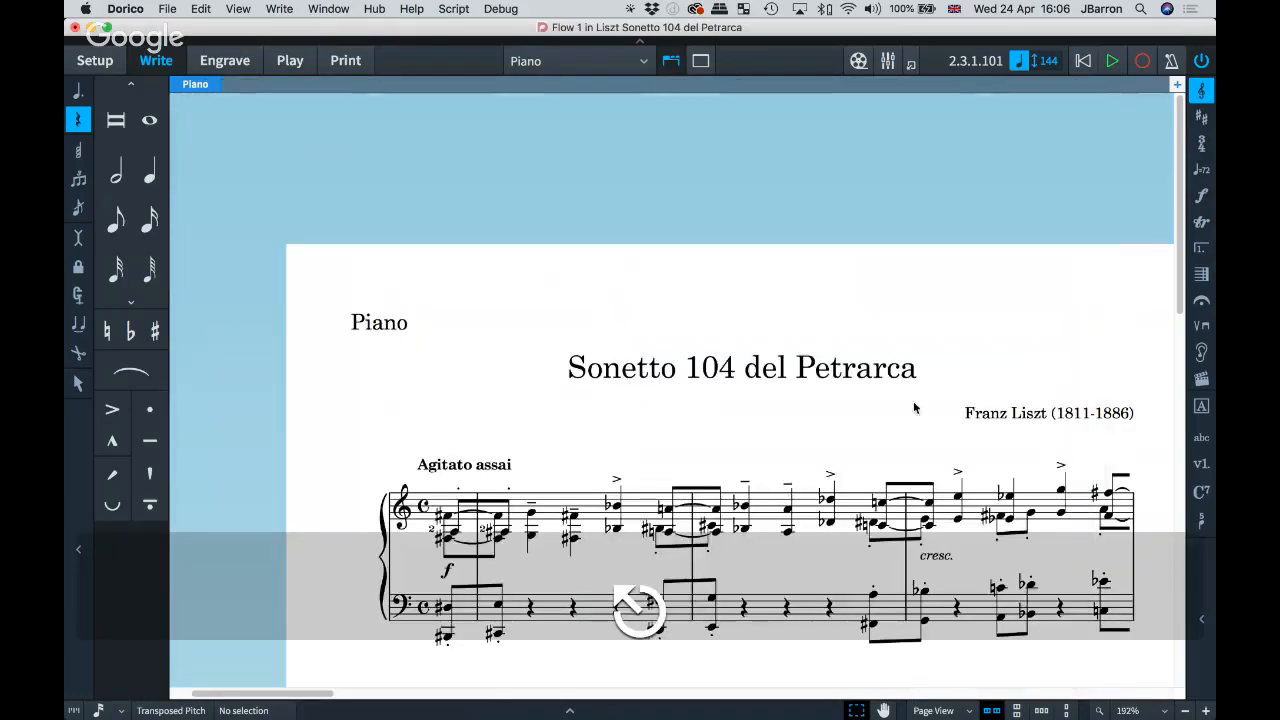
Step: Audition bar 37 from G#4 to D#5, select its opening chord, and reopen Preferences
scroll(940, 408, down, 15)
scroll(945, 405, right, 5)
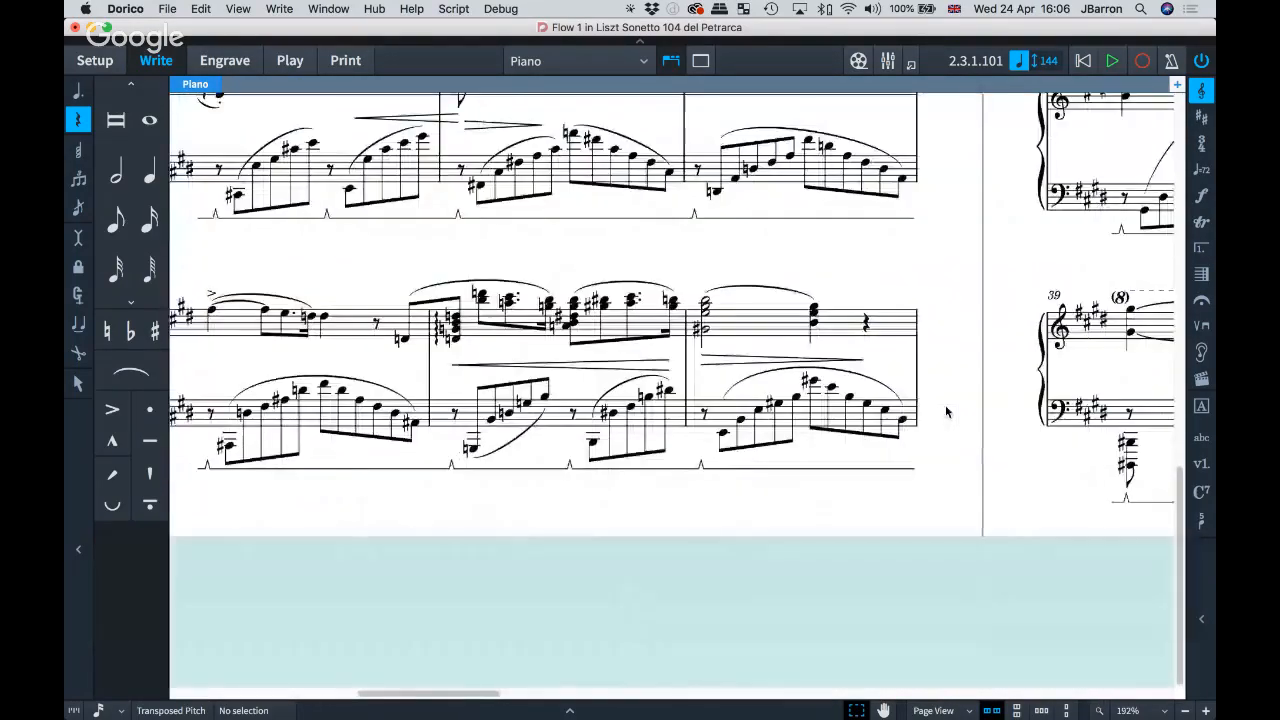
scroll(946, 411, up, 5)
scroll(946, 411, right, 10)
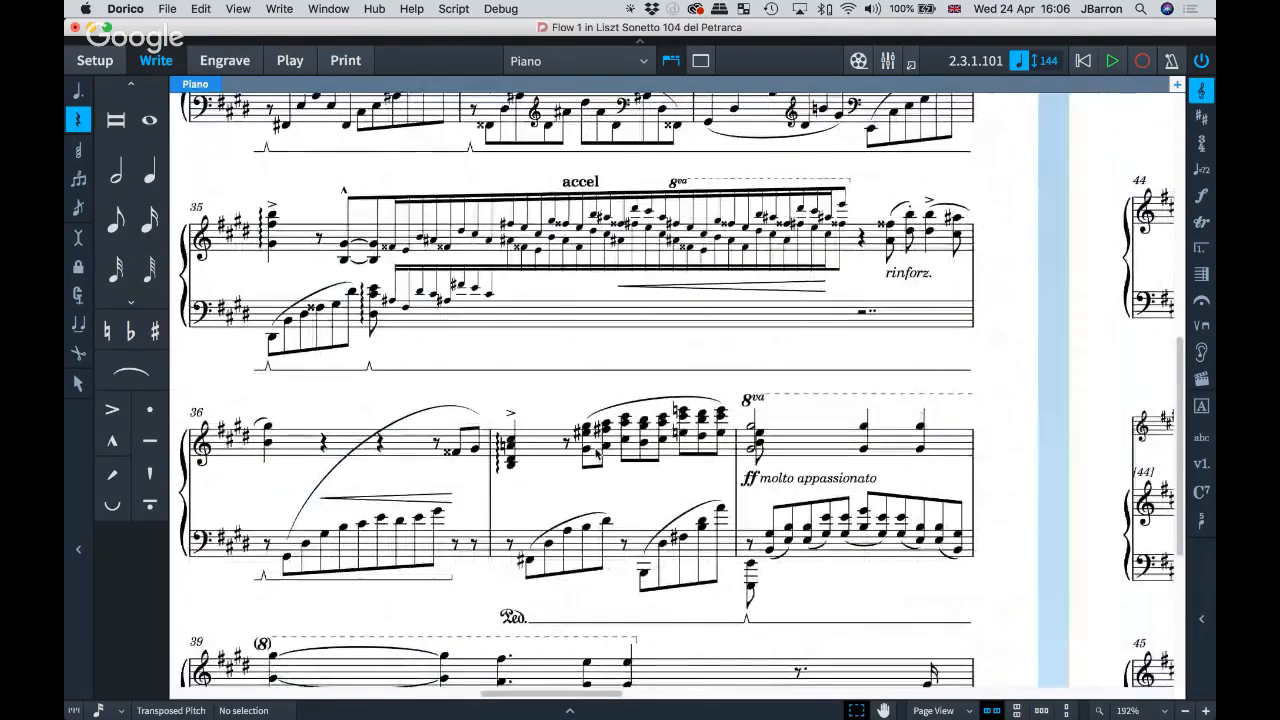
click(589, 449)
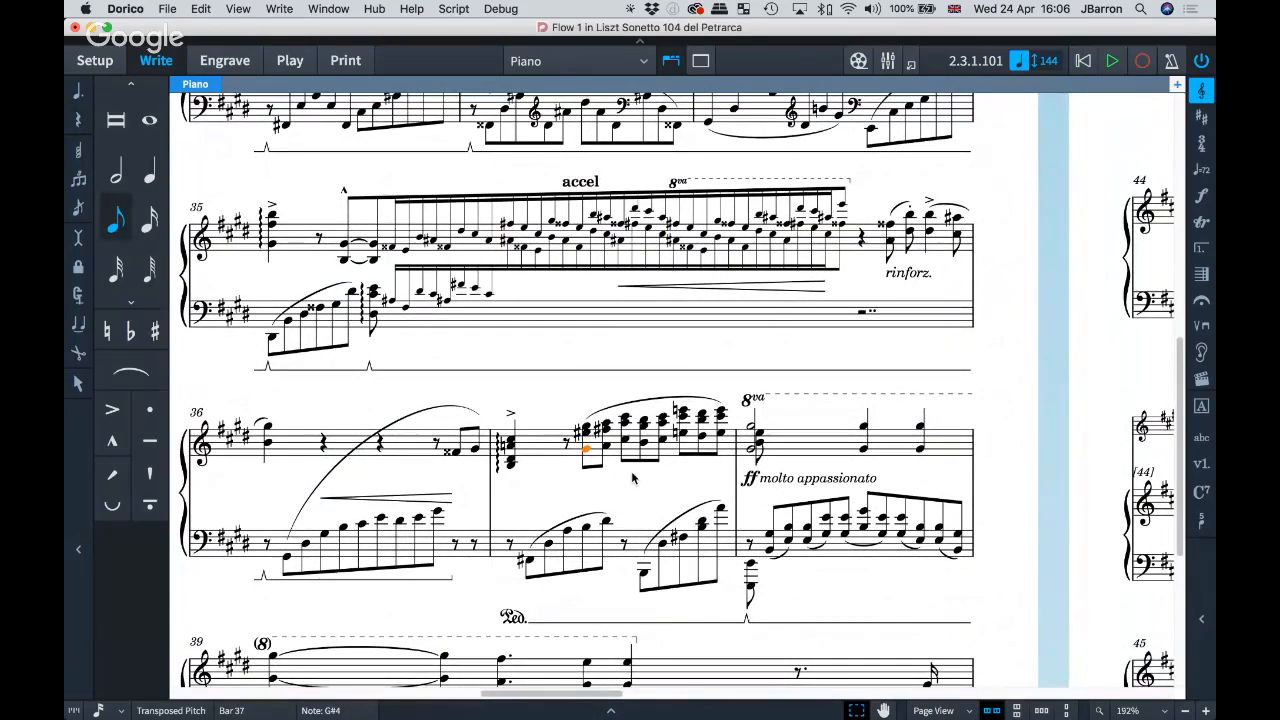
key(Right)
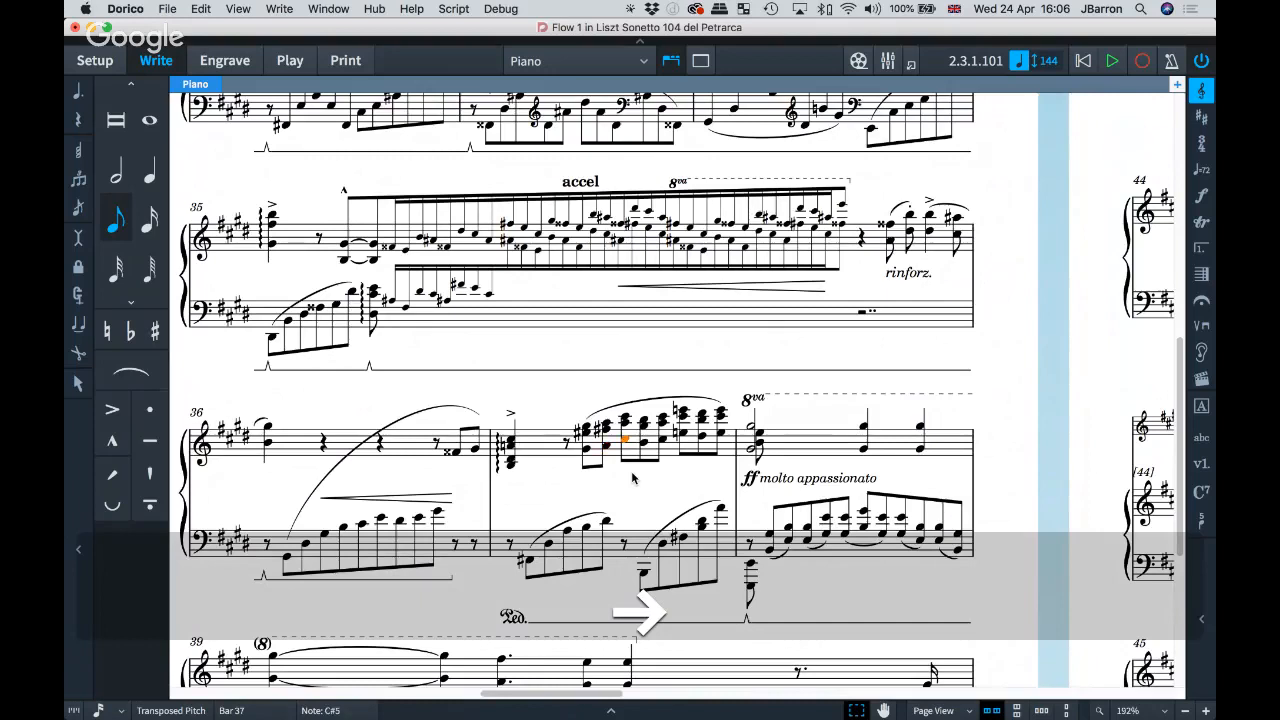
key(Right)
key(Right)
key(Right)
key(Right)
key(Right)
click(588, 452)
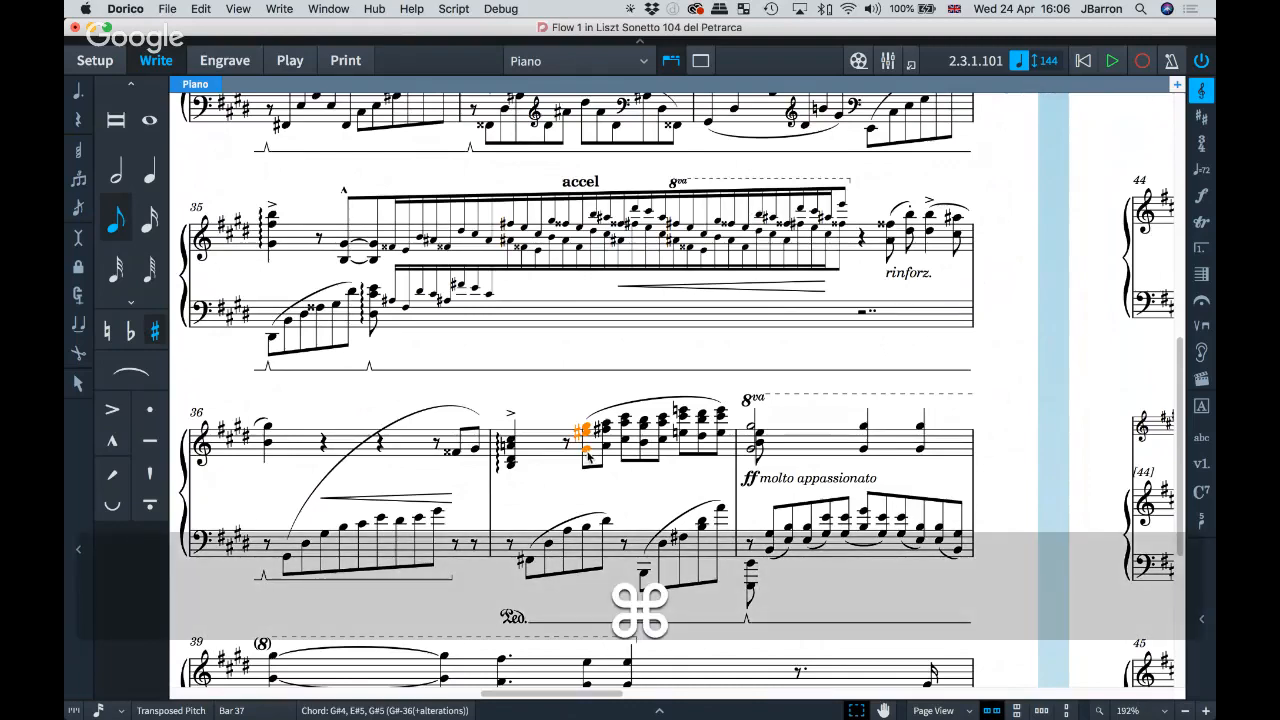
key(super+comma)
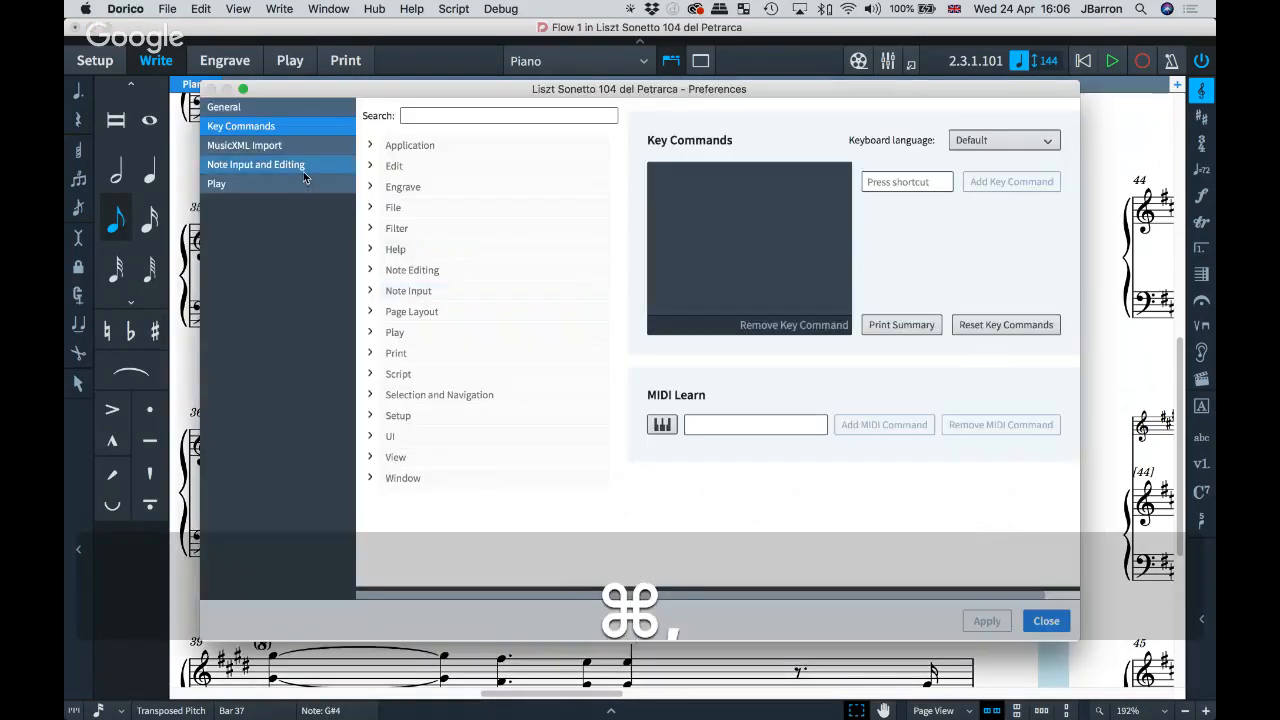
Step: Make selecting a note play the whole chord in Note Input and Editing preferences, and apply
click(303, 176)
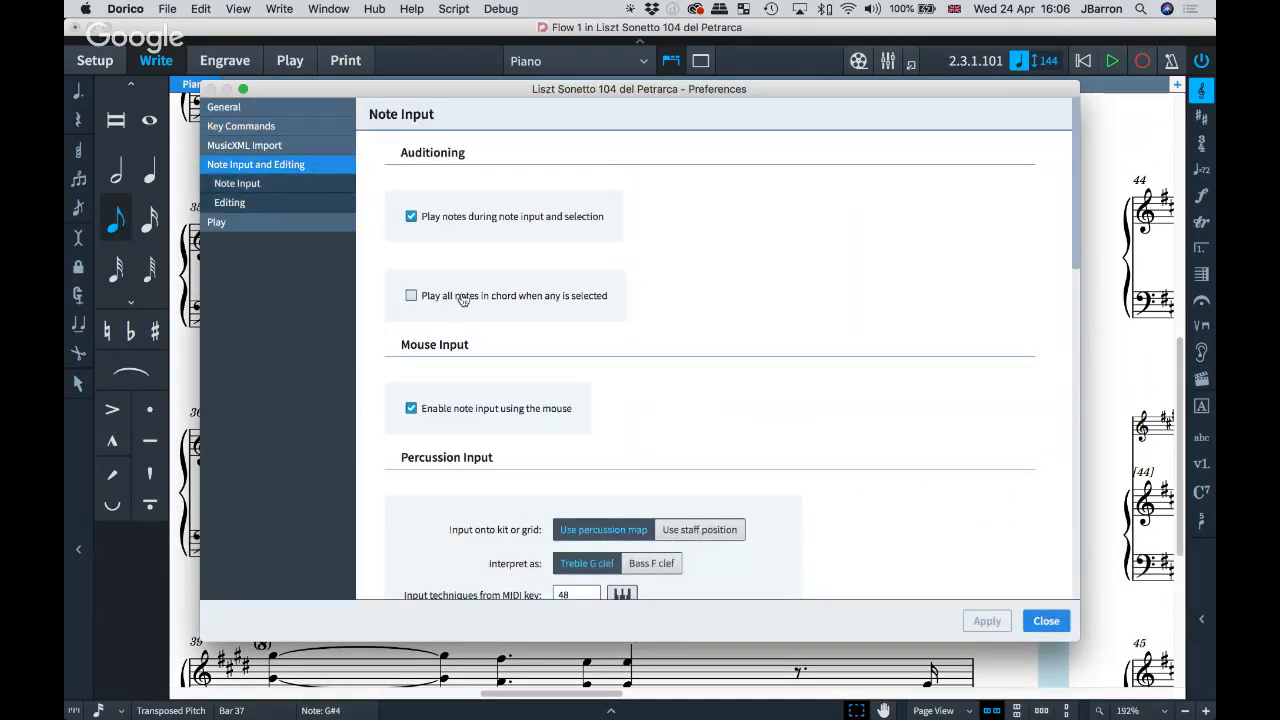
click(549, 304)
click(985, 620)
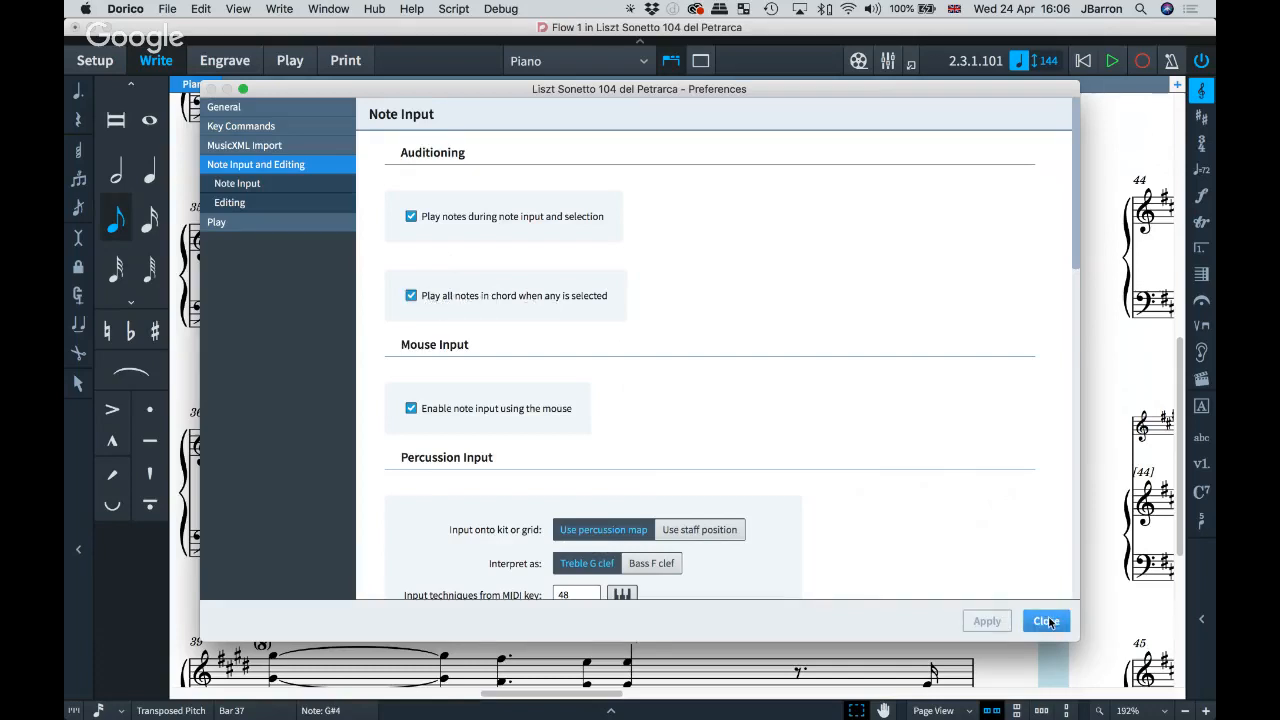
click(1047, 621)
Step: Step through the notes of bars 37–38 to audition chords, then select the ff molto appassionato dynamic
click(594, 474)
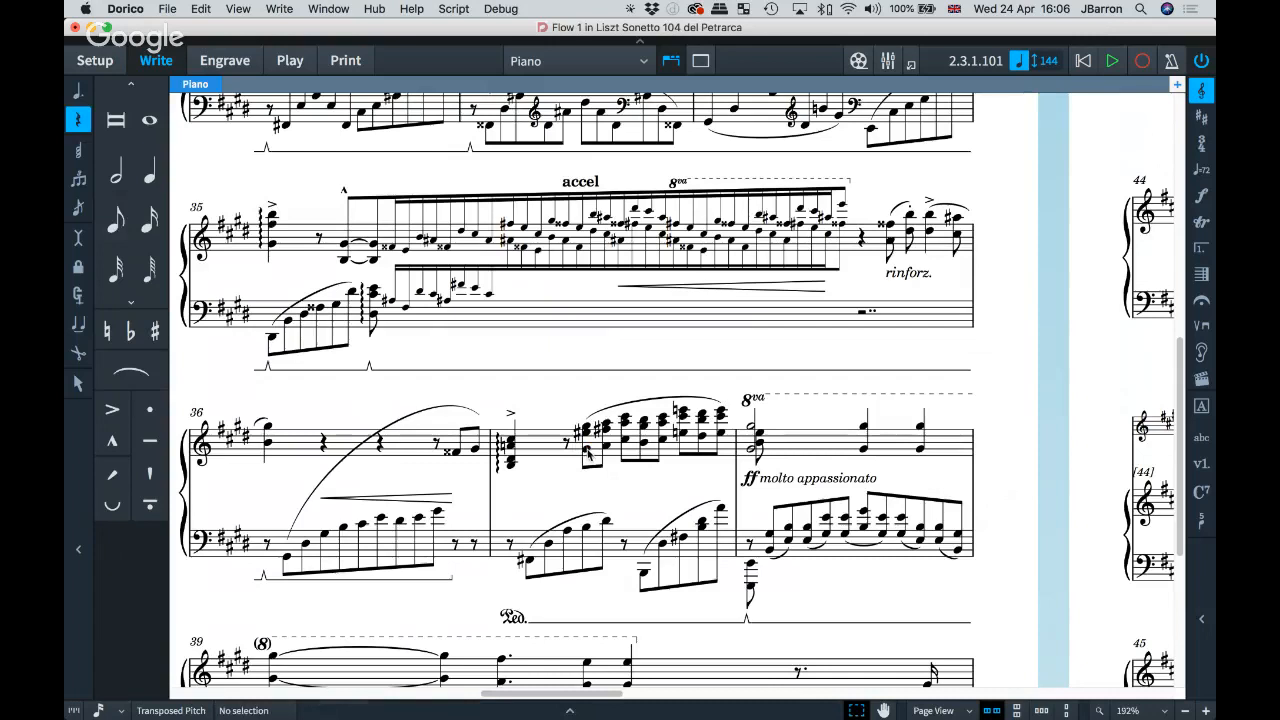
click(587, 449)
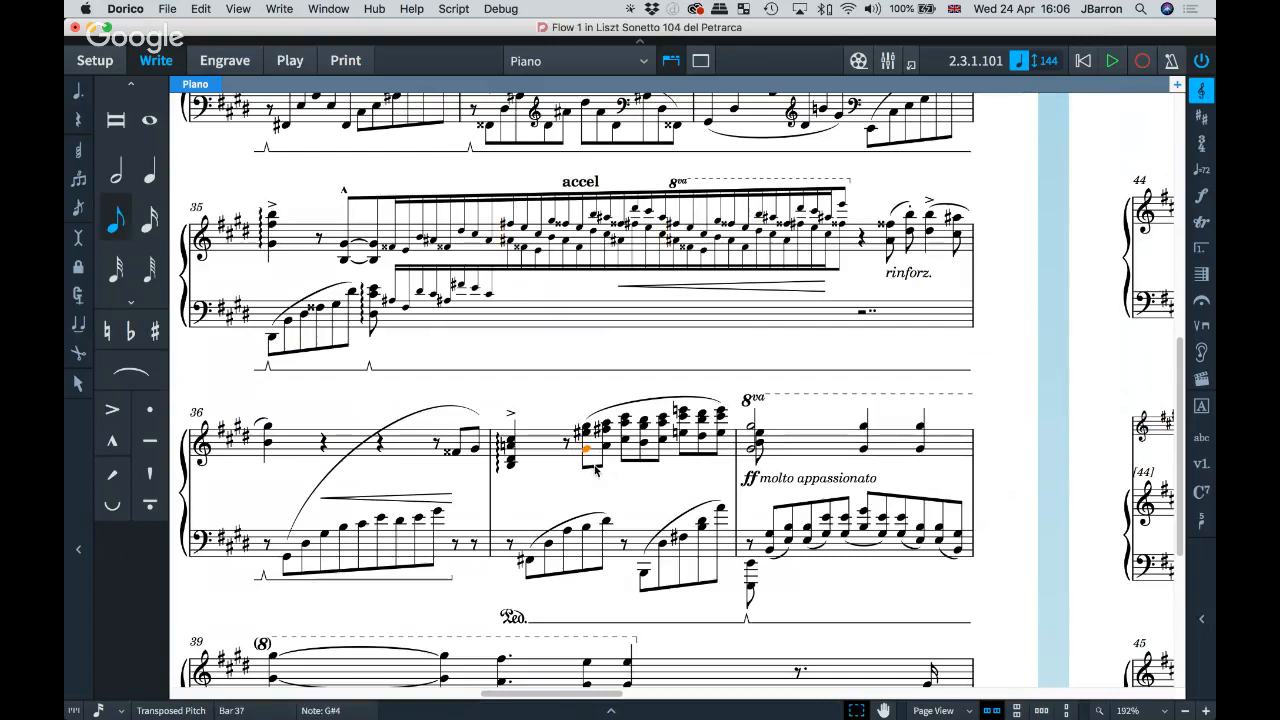
key(Right)
key(Right)
key(Right)
key(Right)
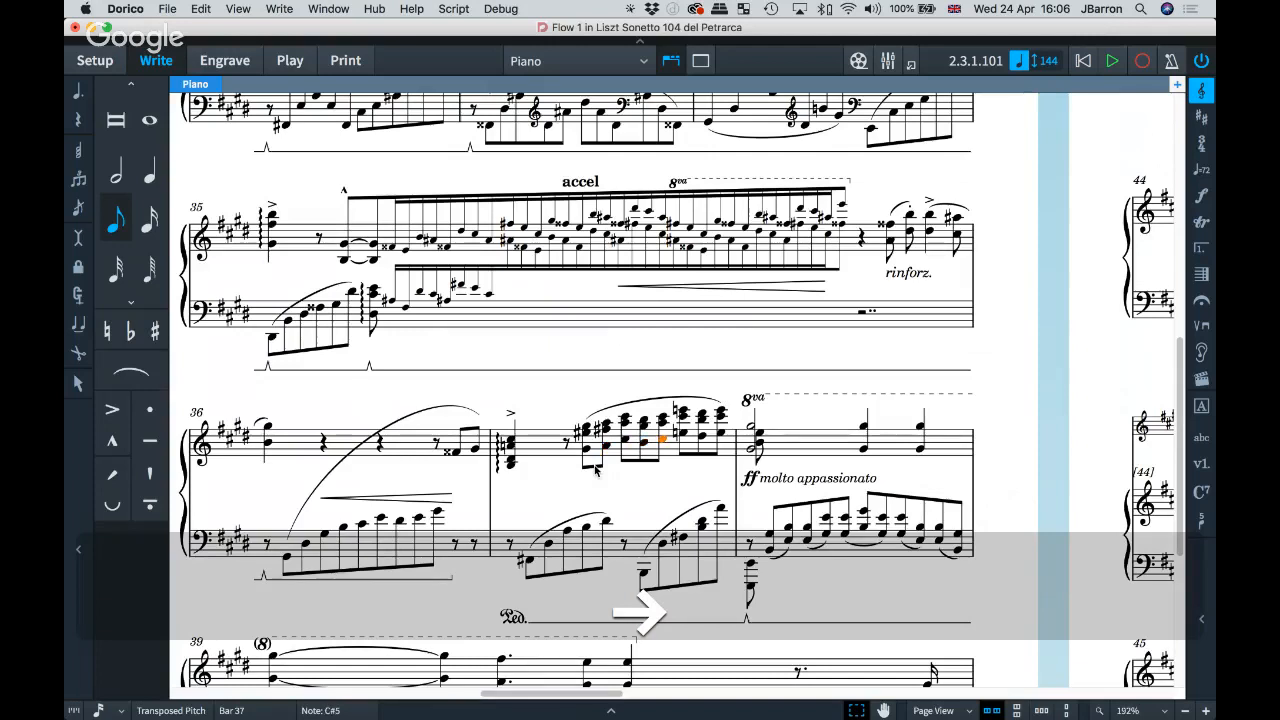
key(Right)
key(Right)
key(Right)
key(Right)
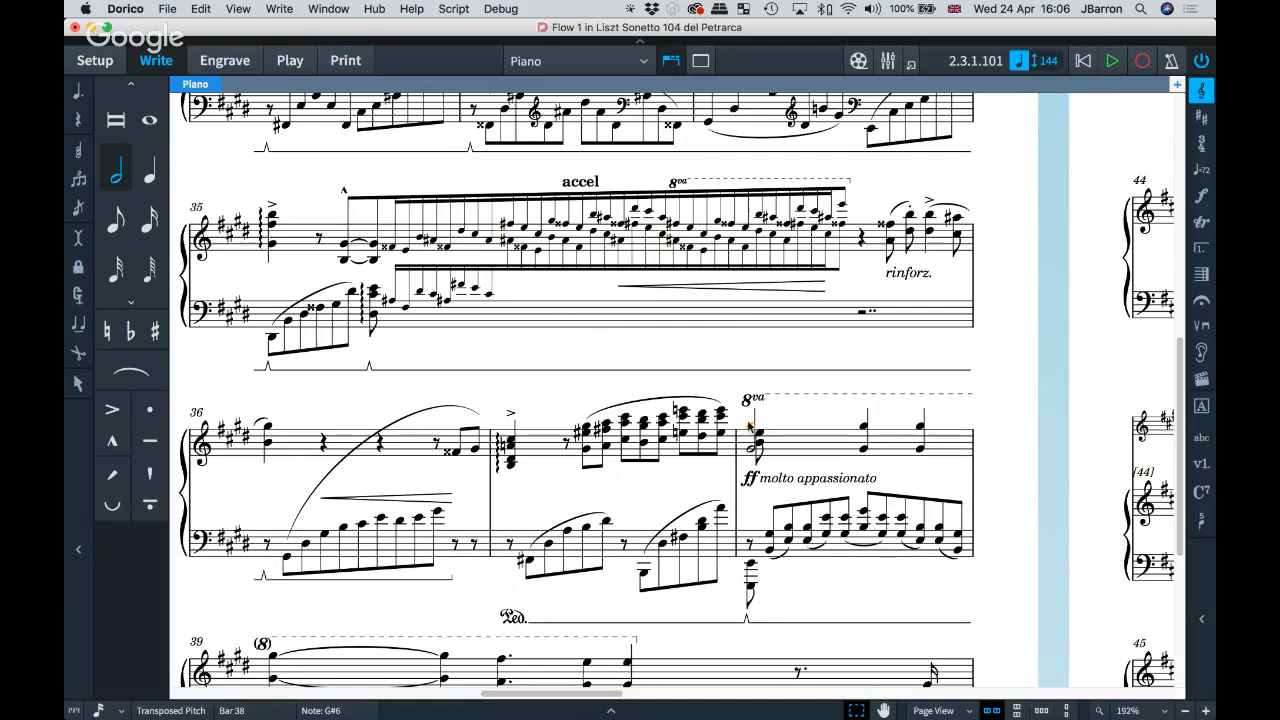
key(Right)
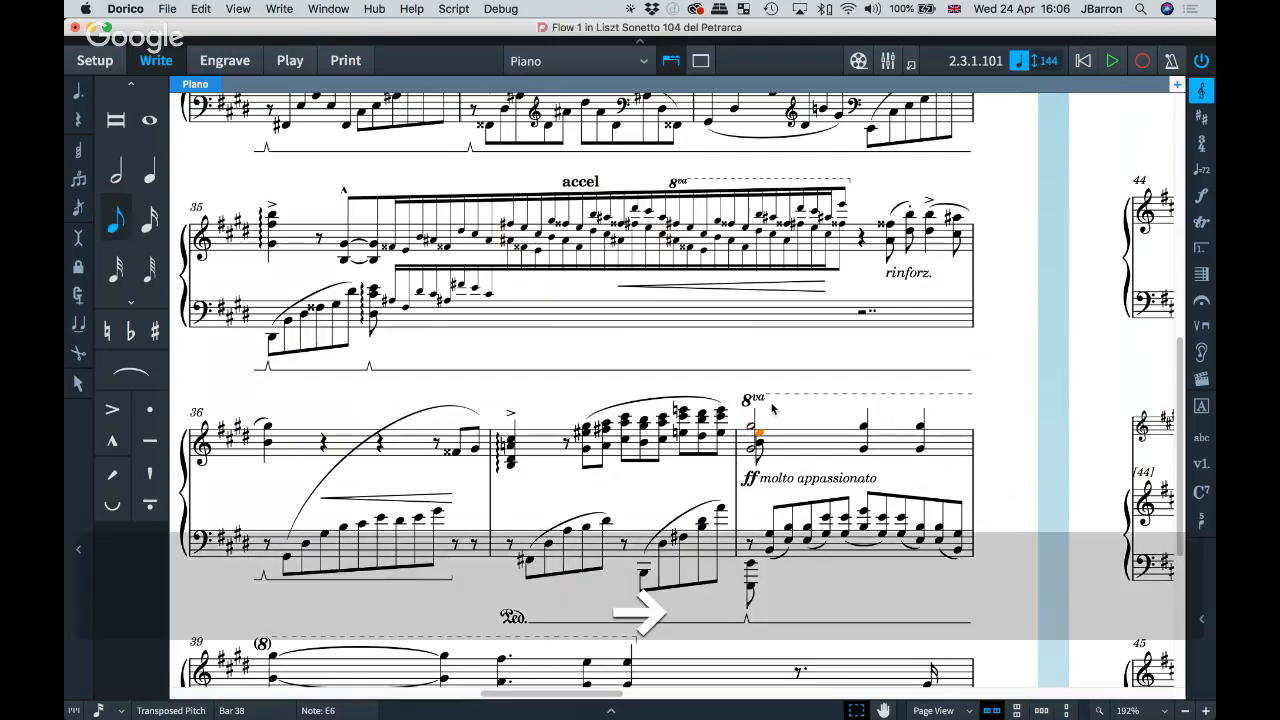
key(Left)
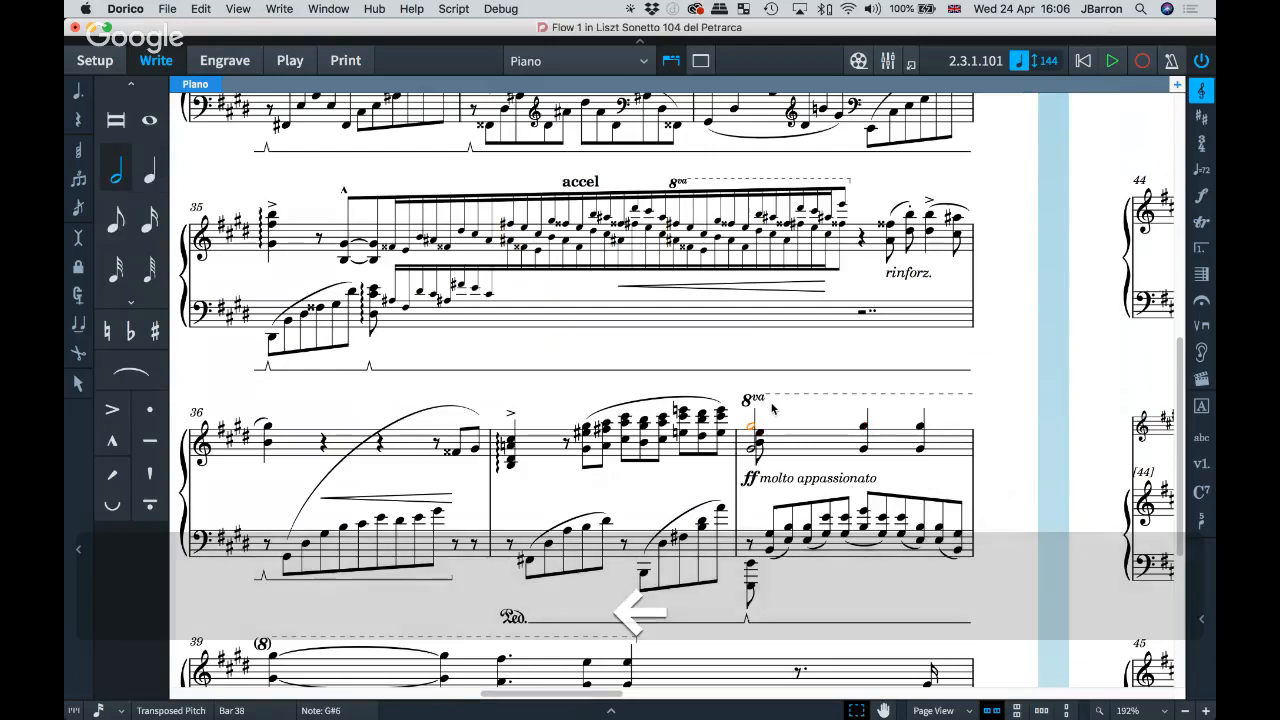
key(Left)
key(Left)
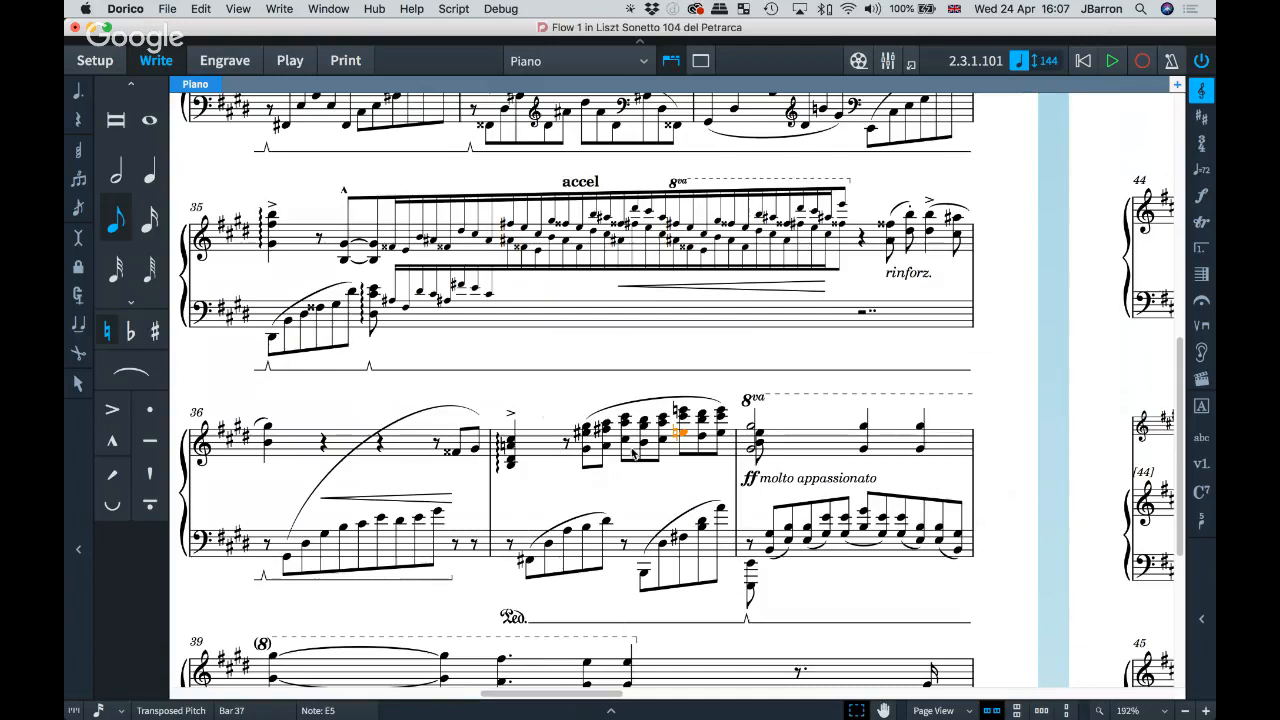
click(635, 483)
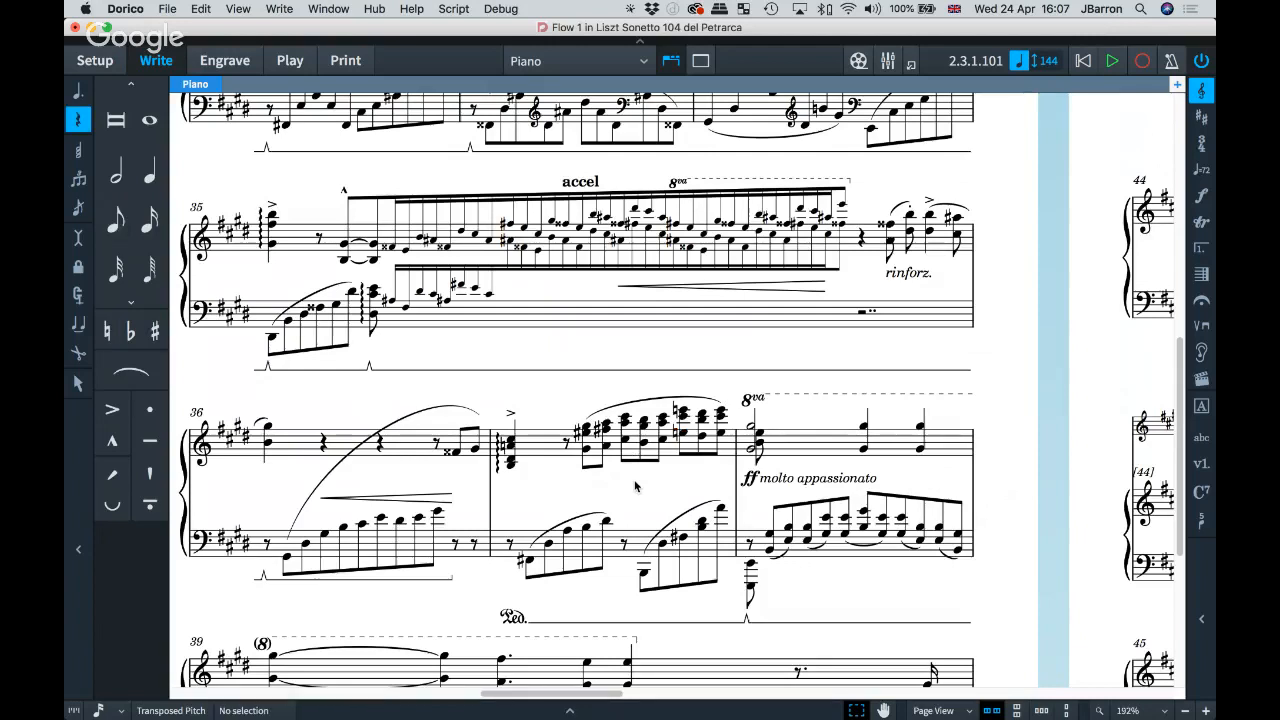
click(750, 481)
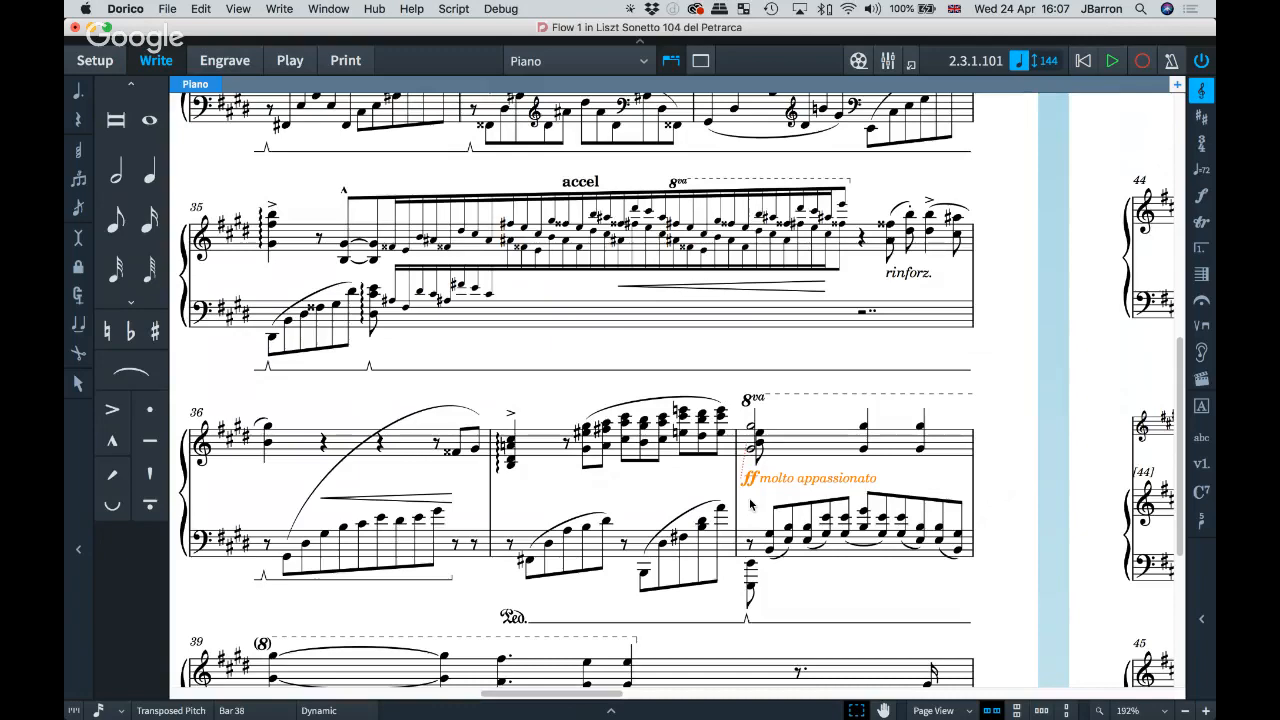
Step: Delete the ff molto appassionato dynamic in bar 38 and enter mf through the Shift+D popover
key(BackSpace)
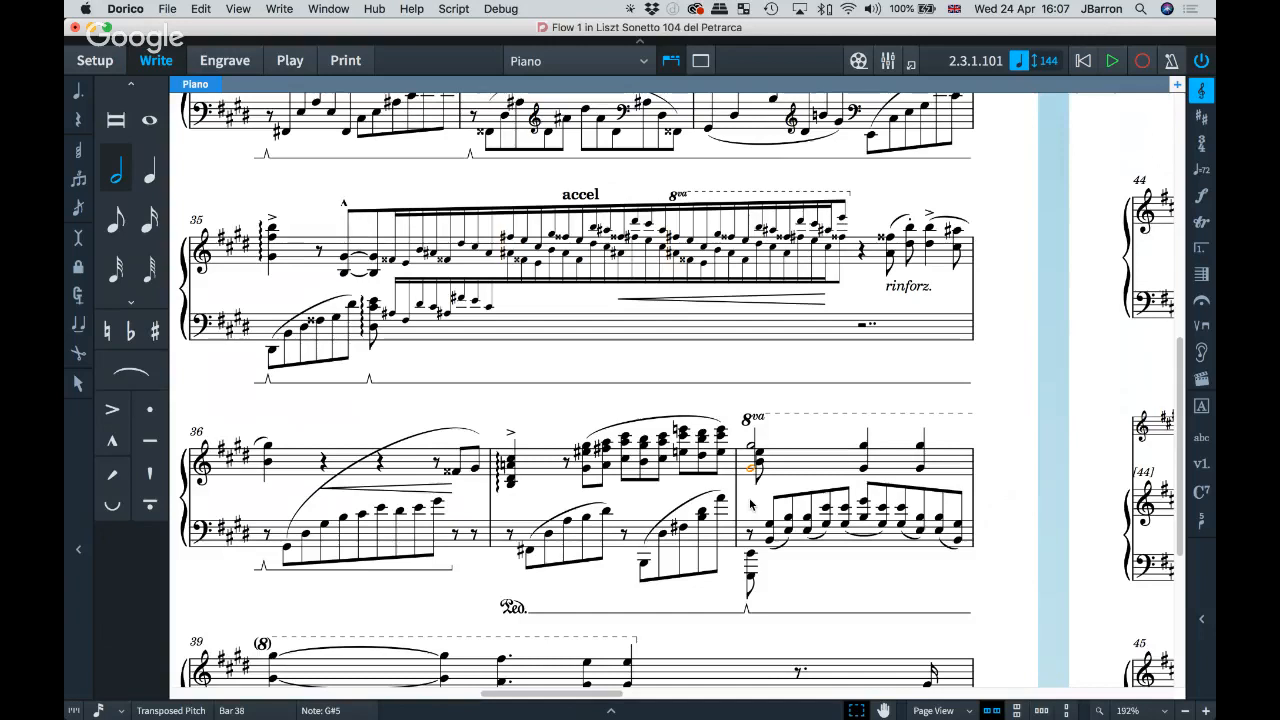
key(shift+d)
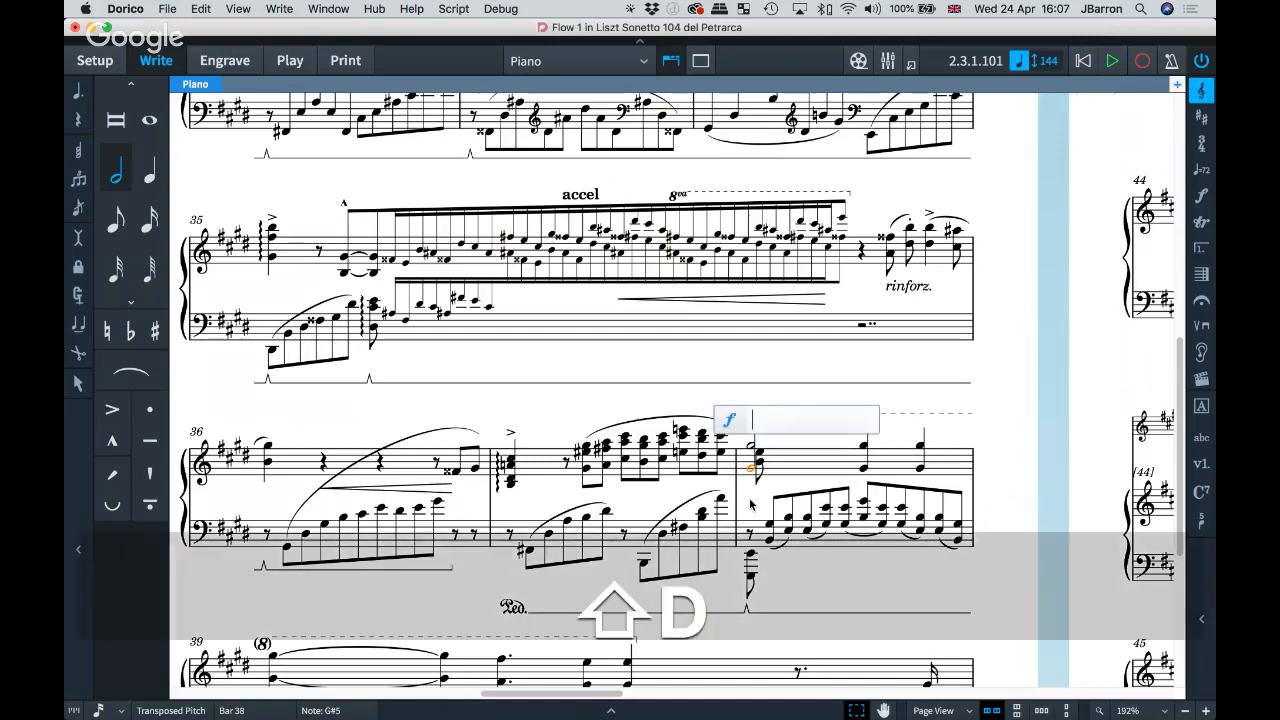
text(mf)
key(Return)
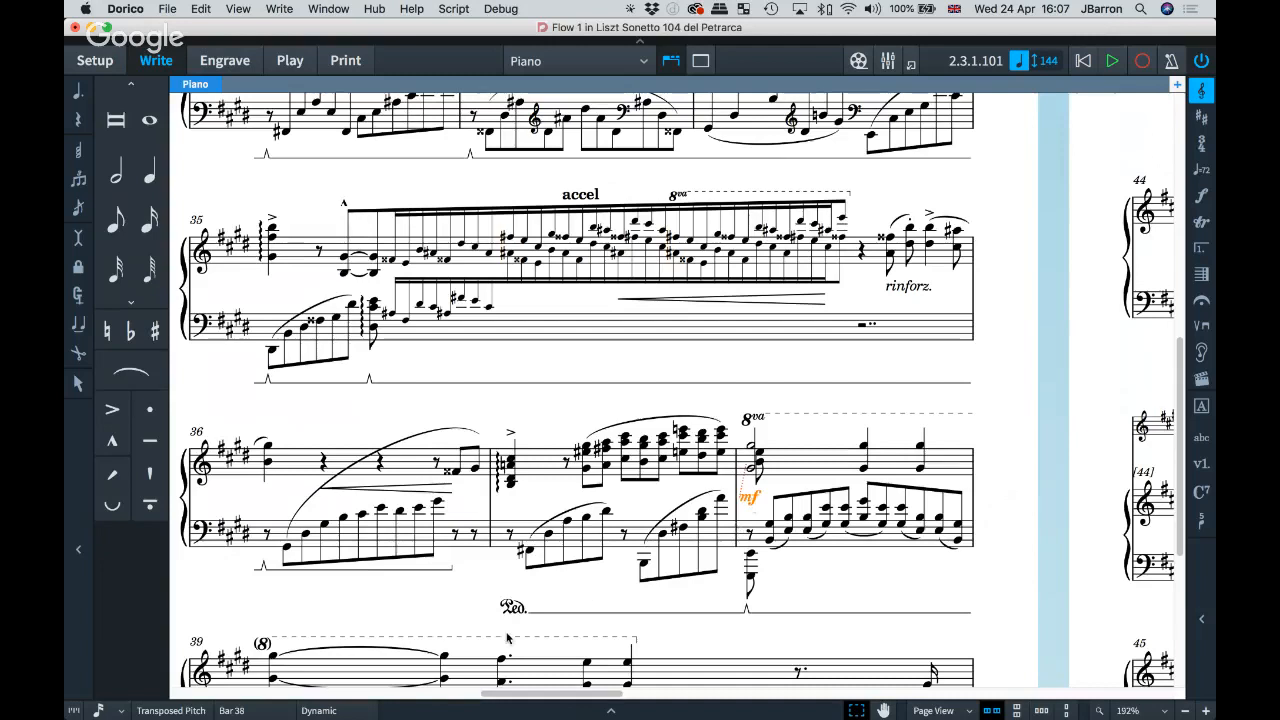
click(563, 515)
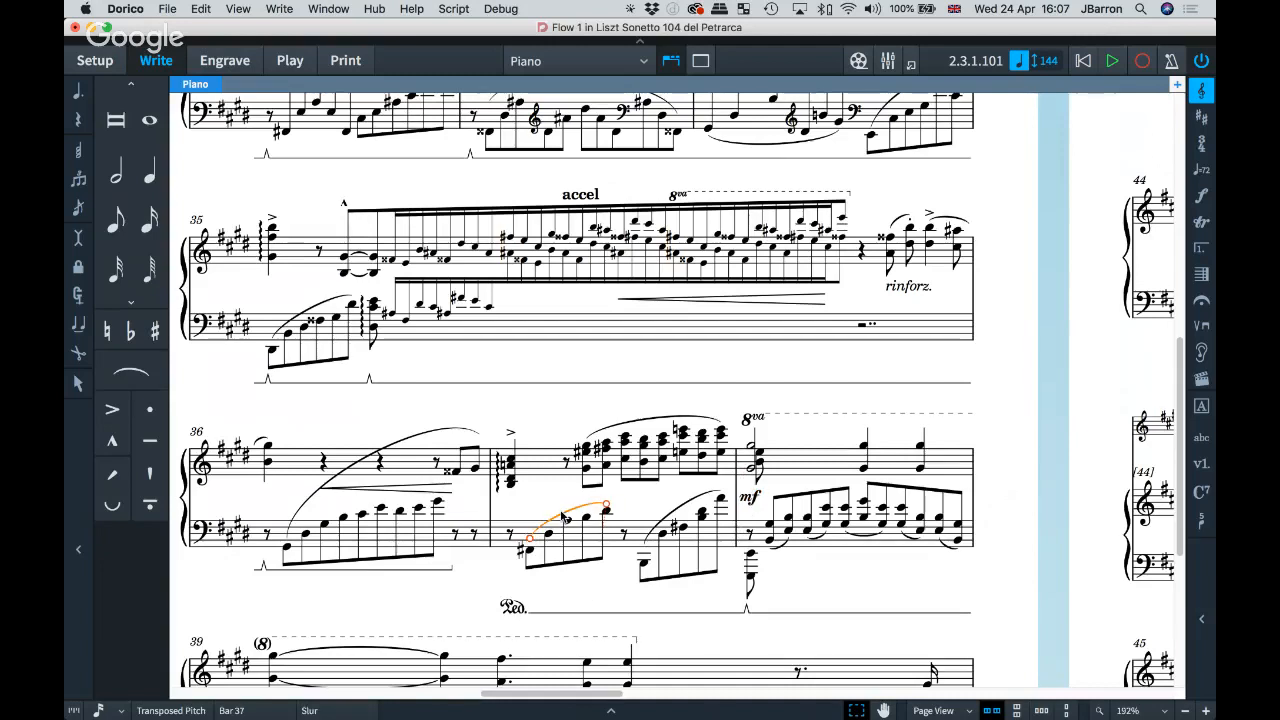
key(BackSpace)
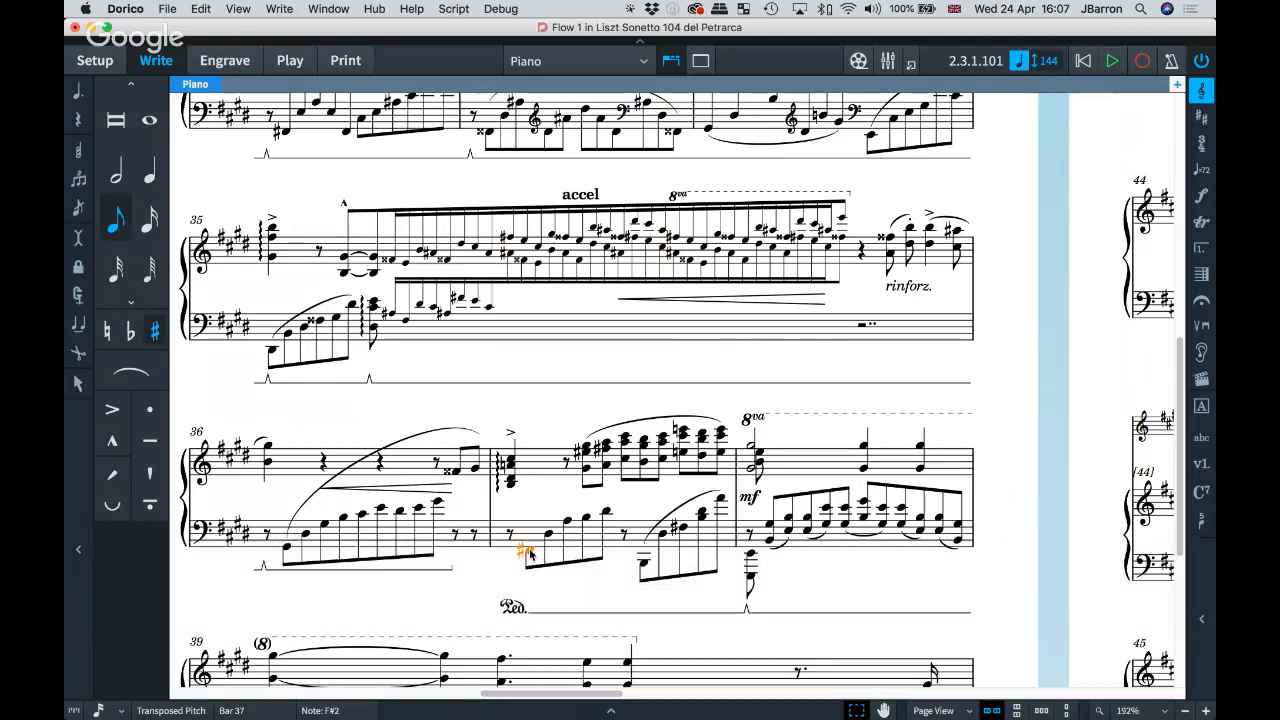
key(super+z)
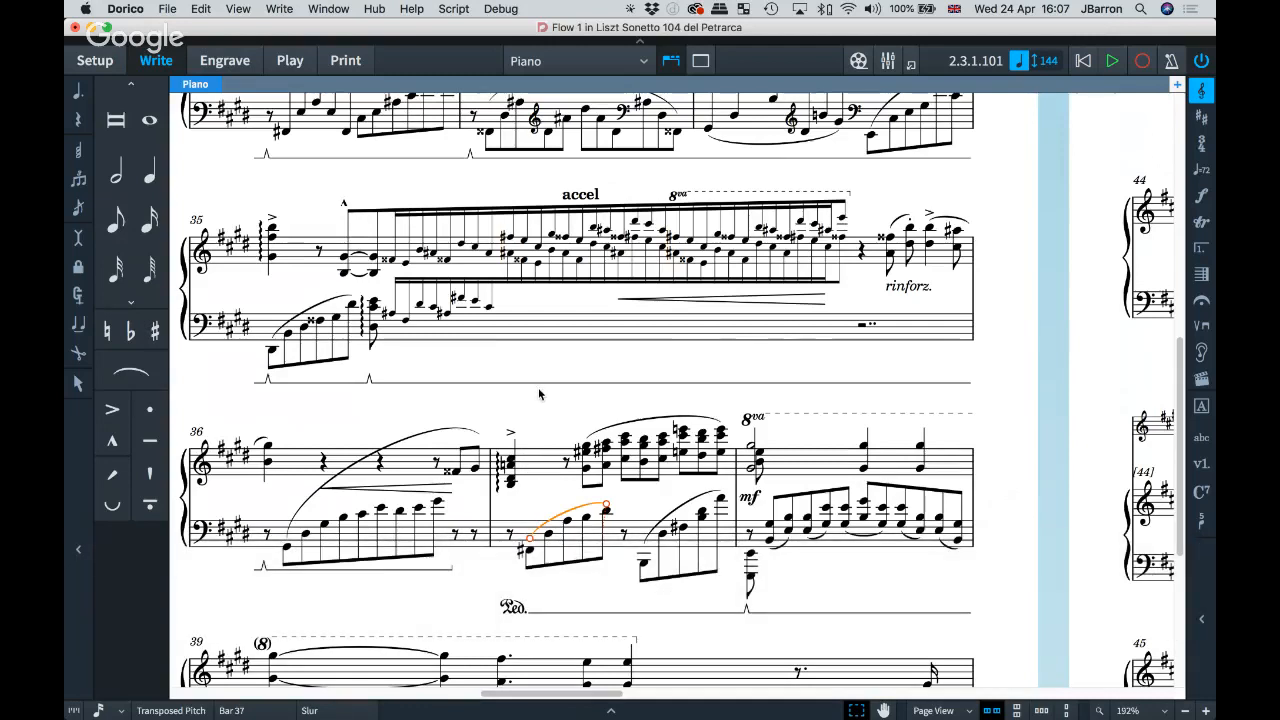
click(557, 584)
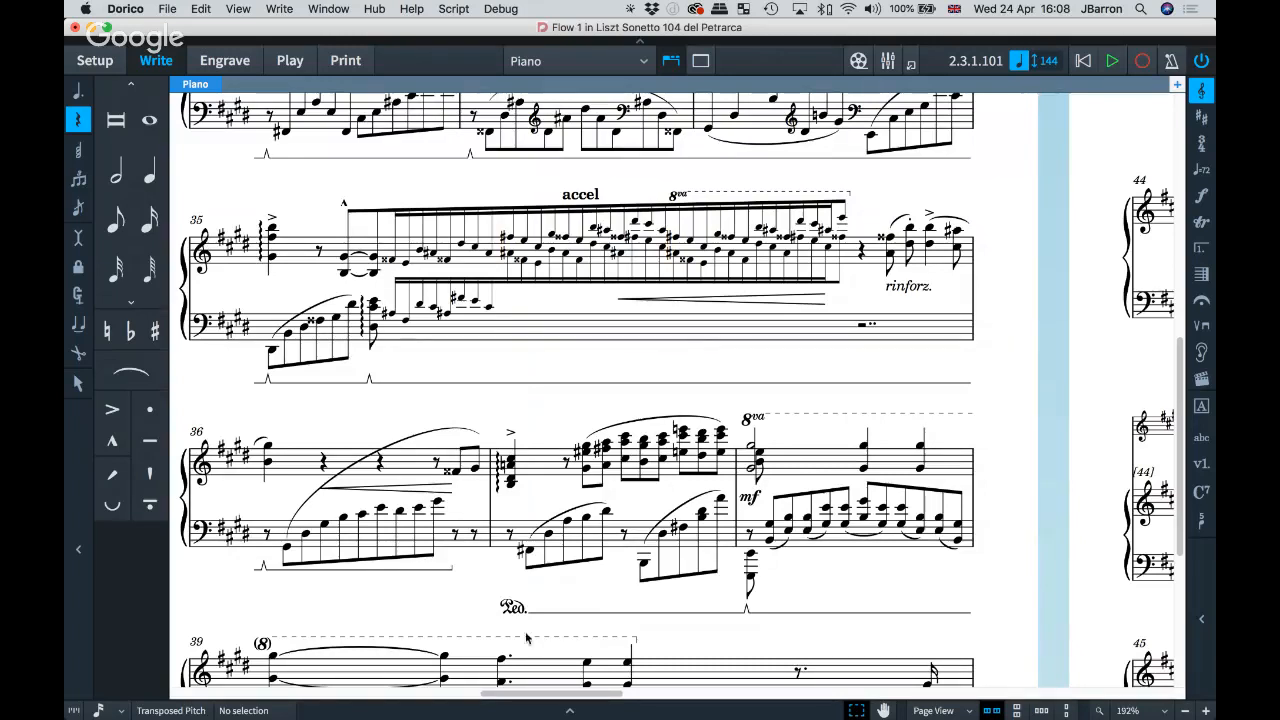
click(538, 467)
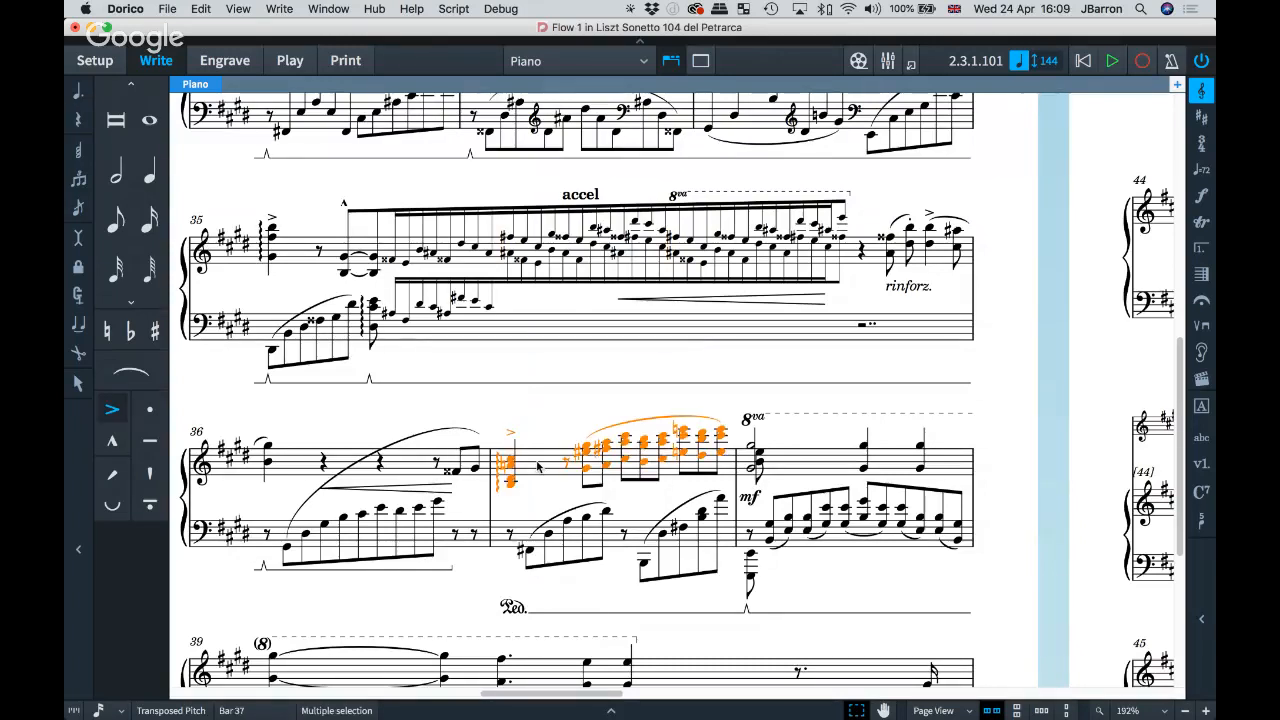
key(p)
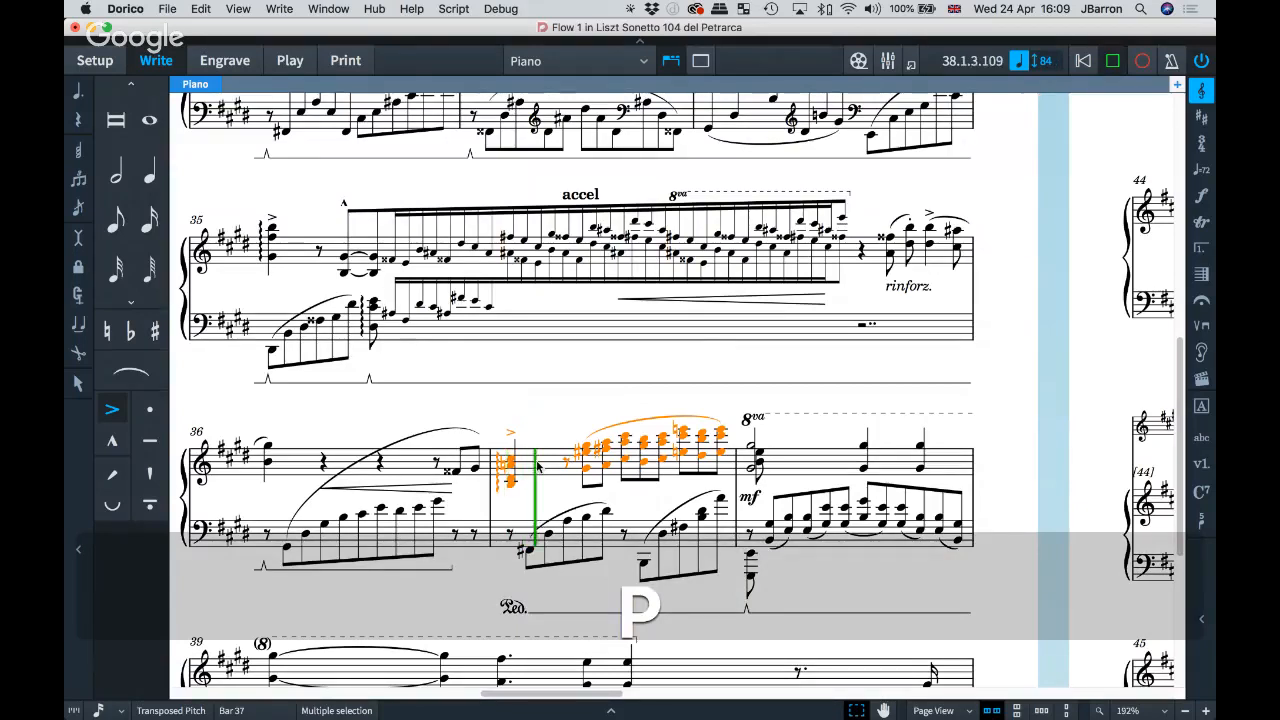
key(space)
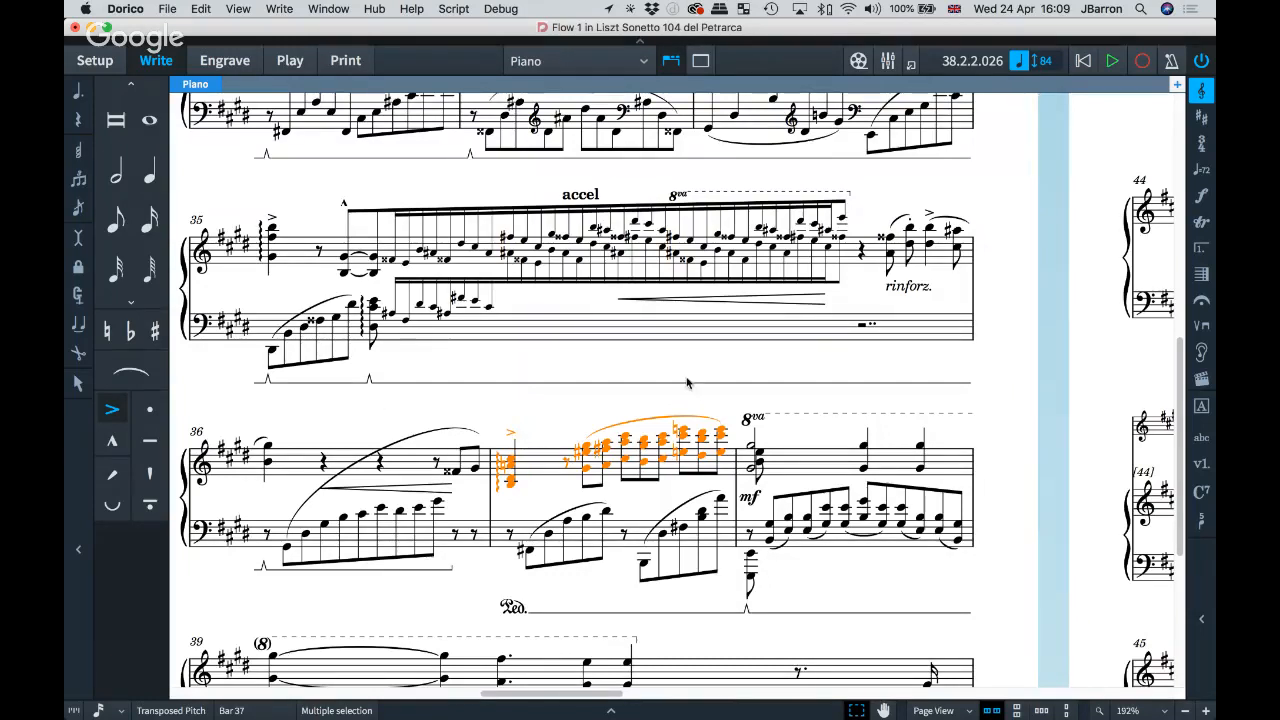
key(Escape)
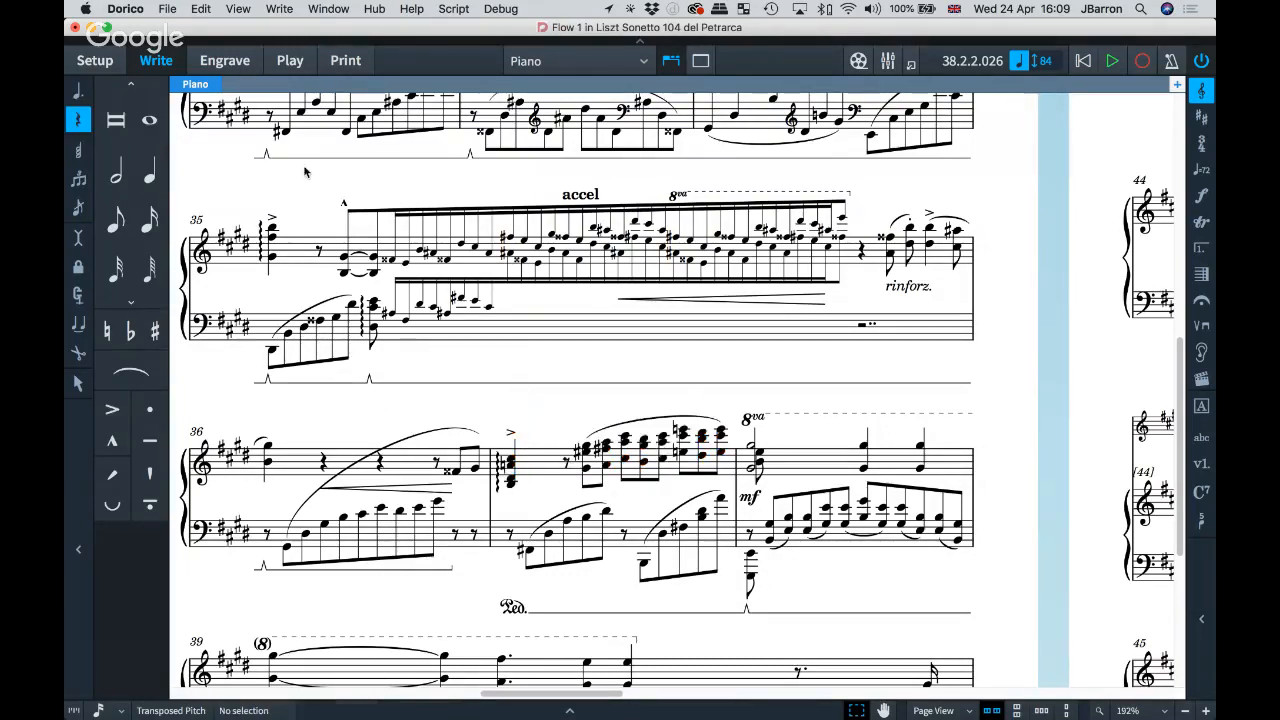
click(167, 8)
mouse_move(190, 184)
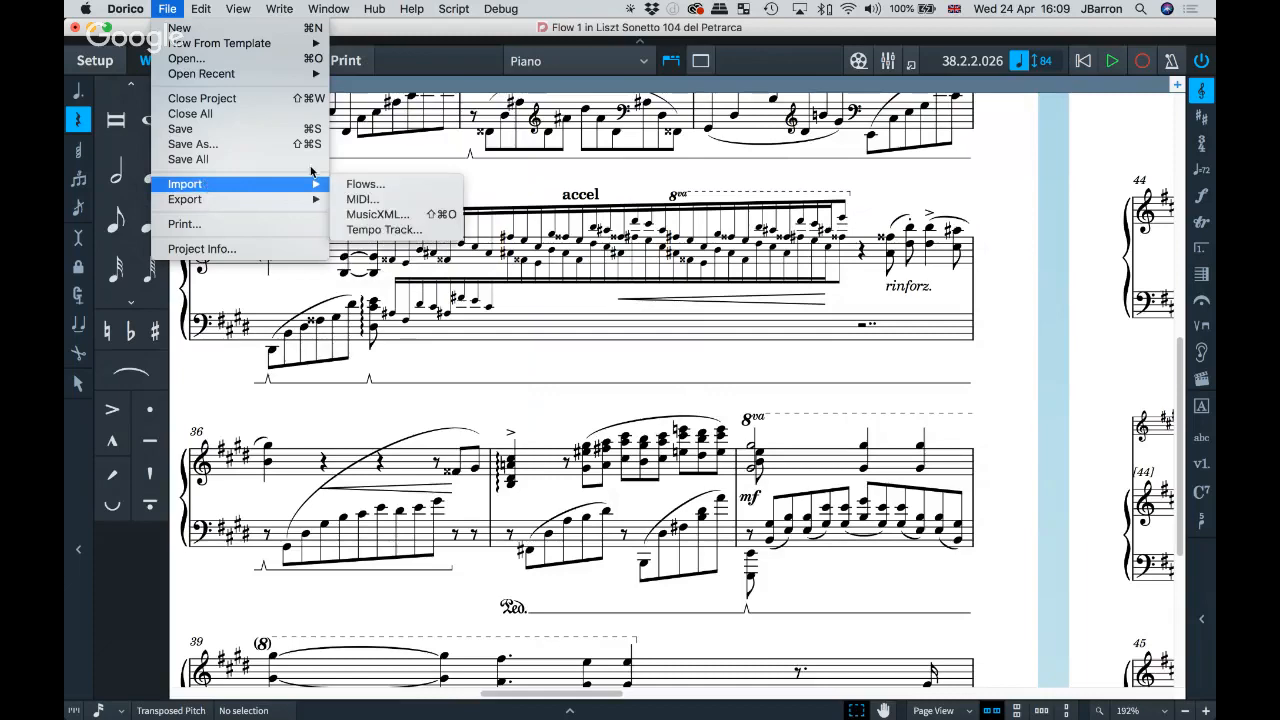
click(377, 230)
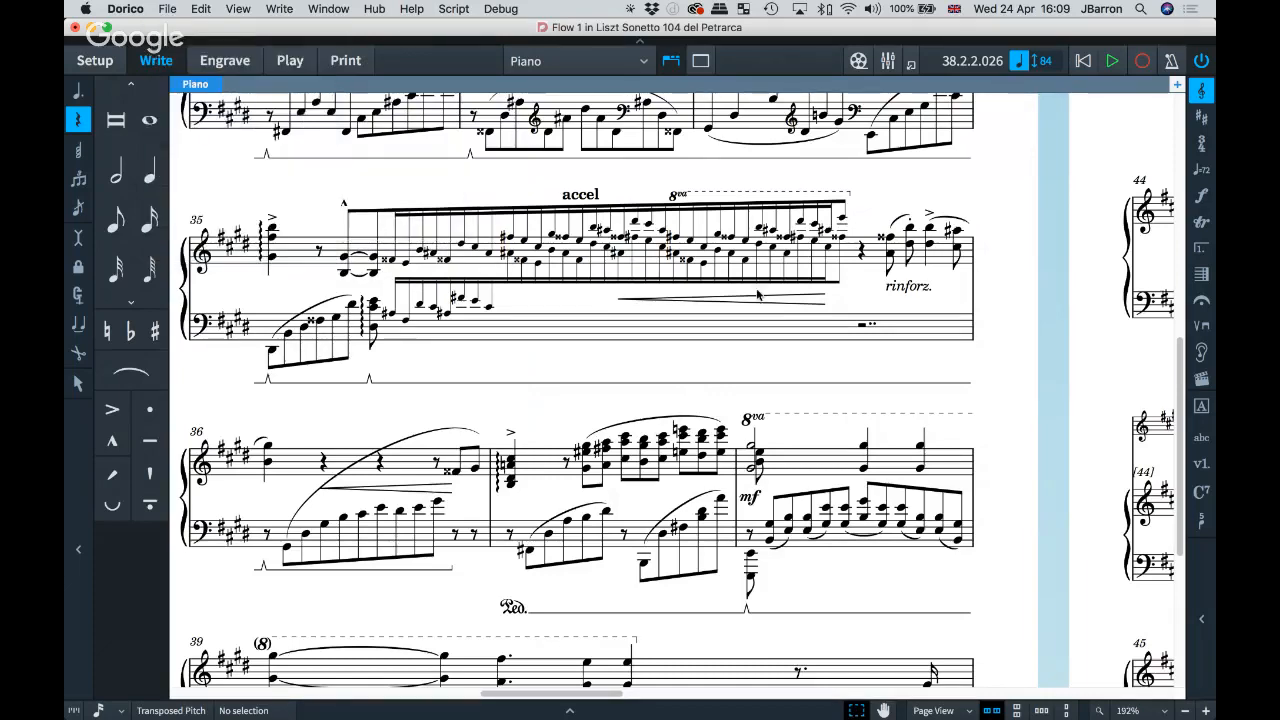
click(574, 289)
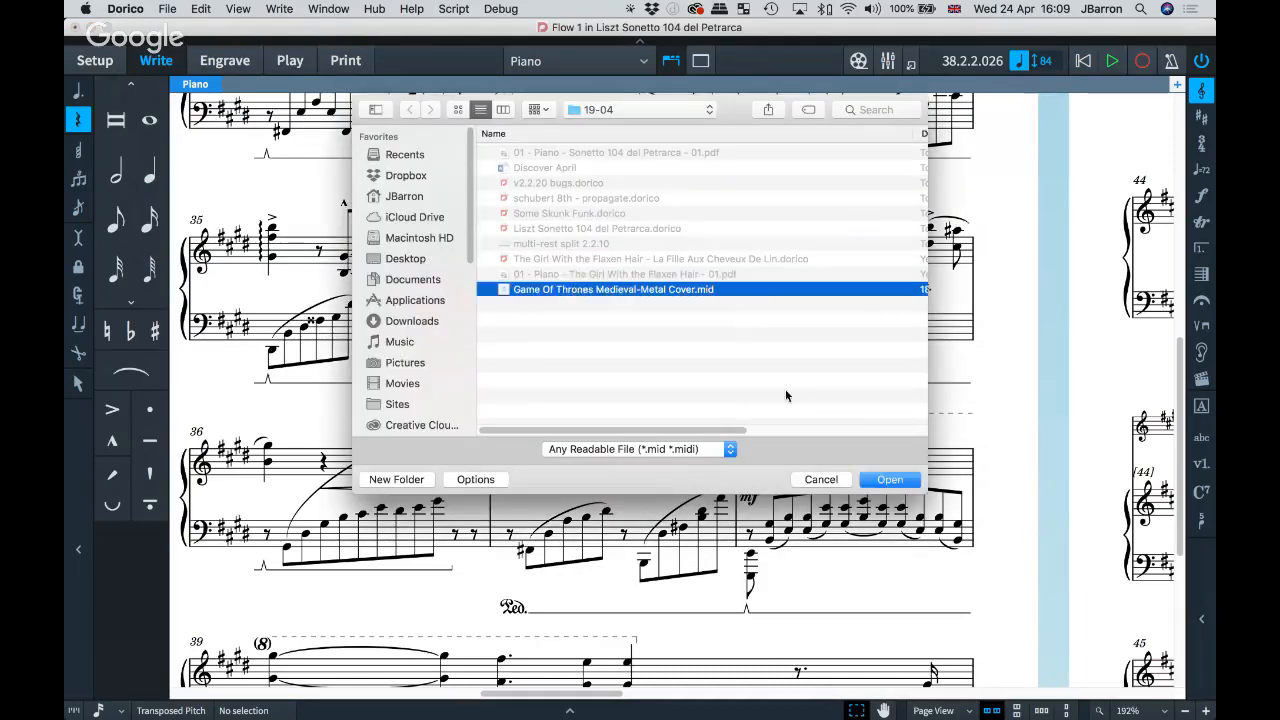
click(874, 480)
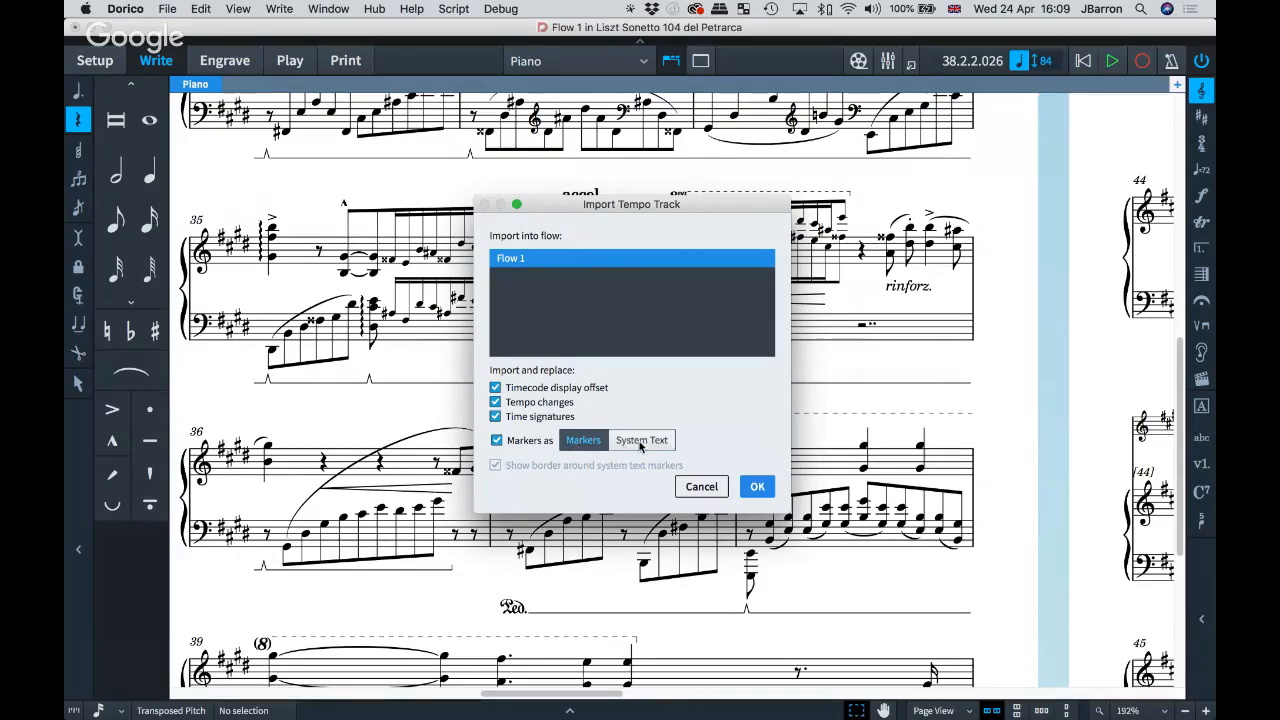
click(641, 446)
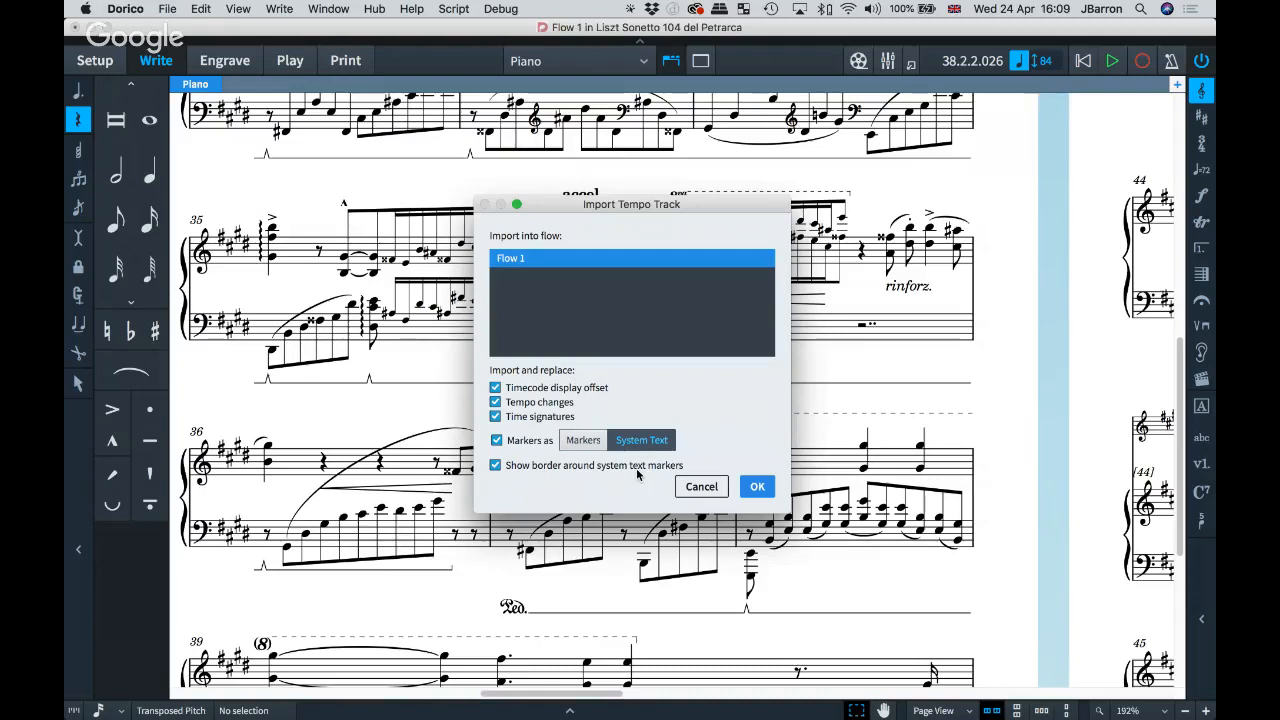
click(702, 487)
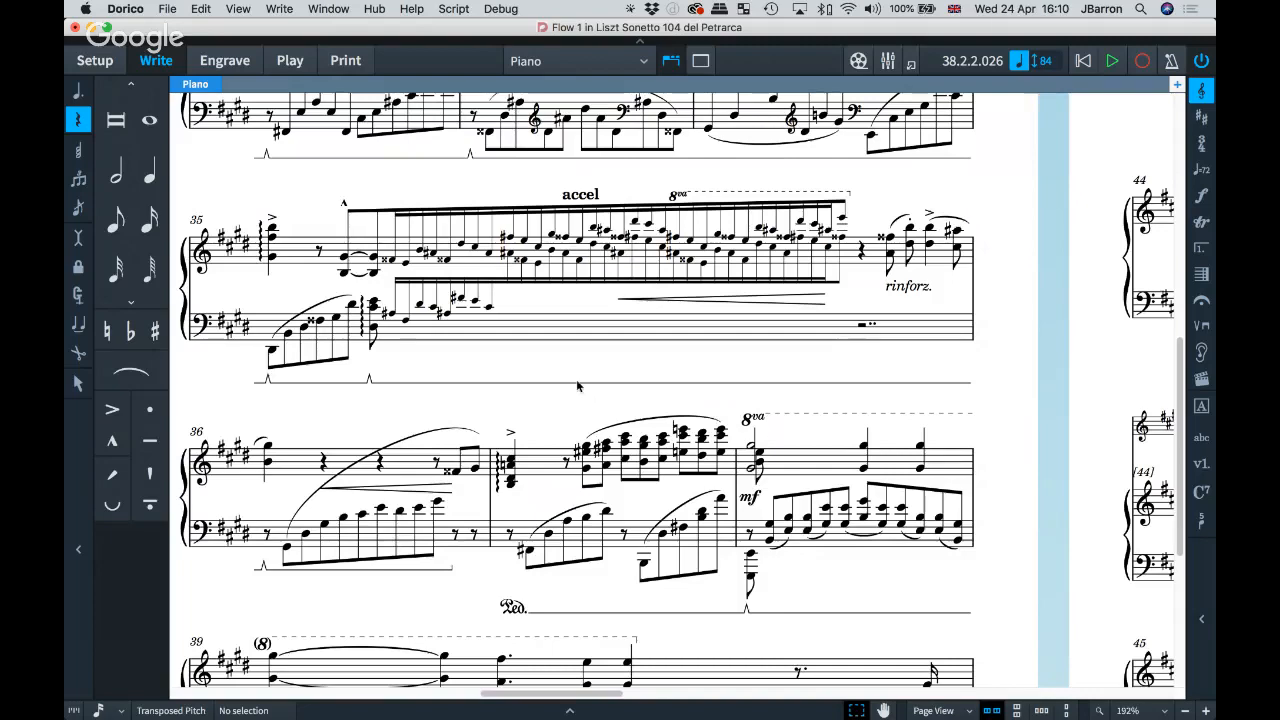
click(350, 62)
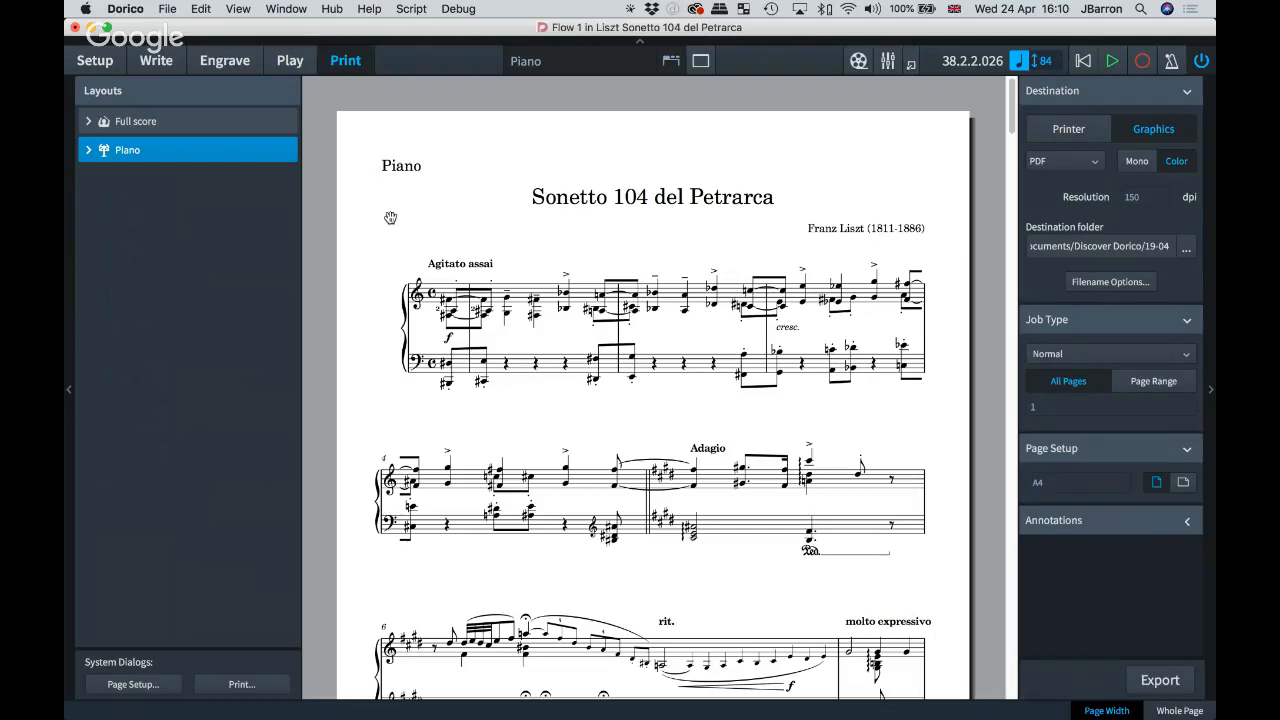
scroll(390, 217, down, 10)
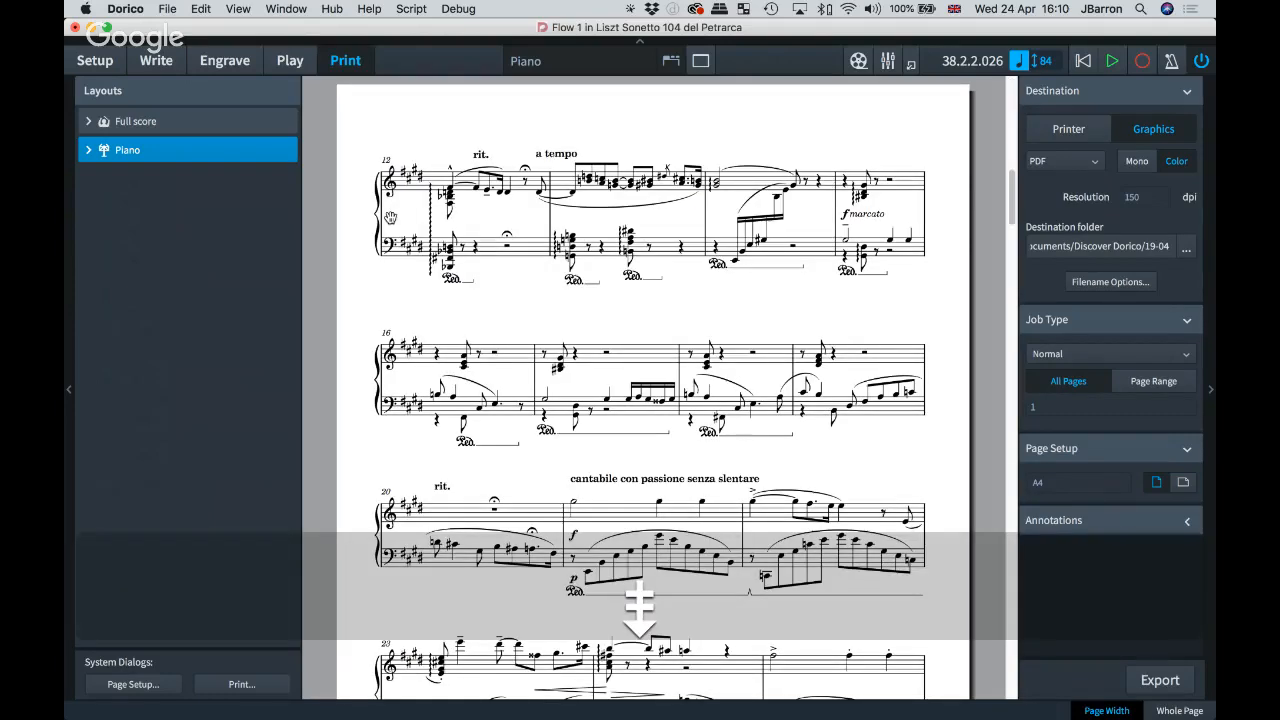
key(Home)
key(End)
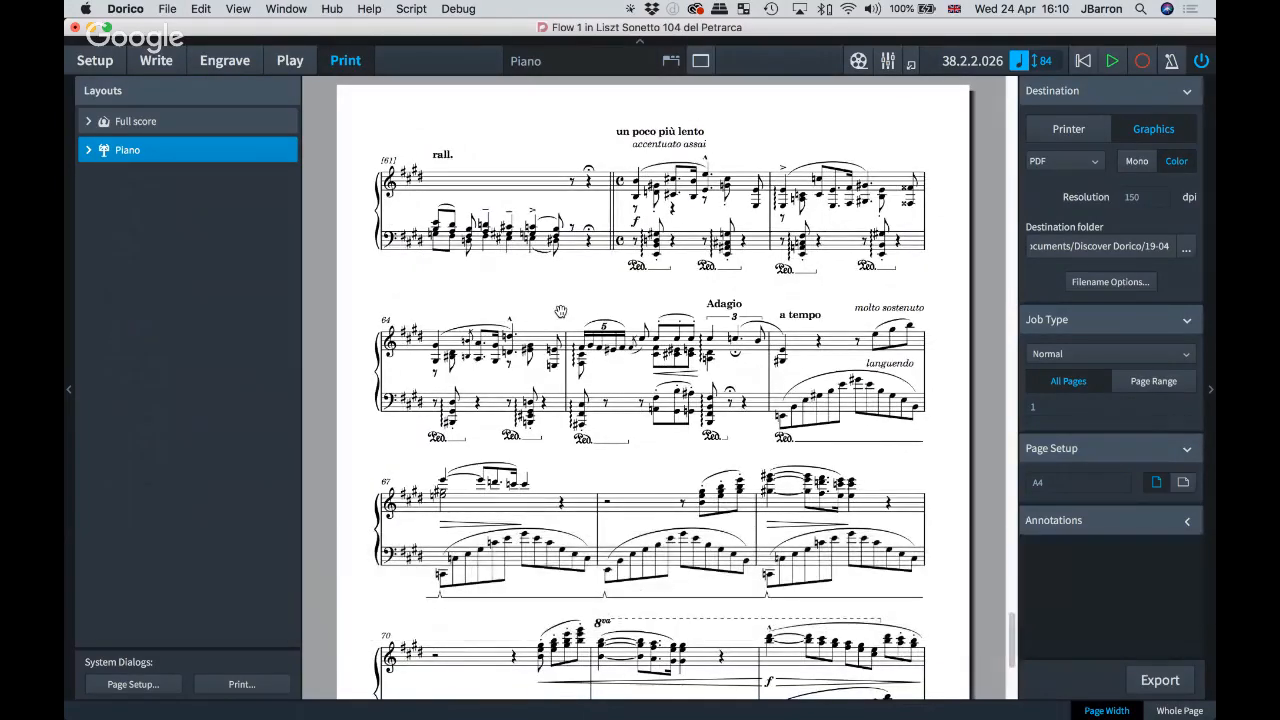
key(Home)
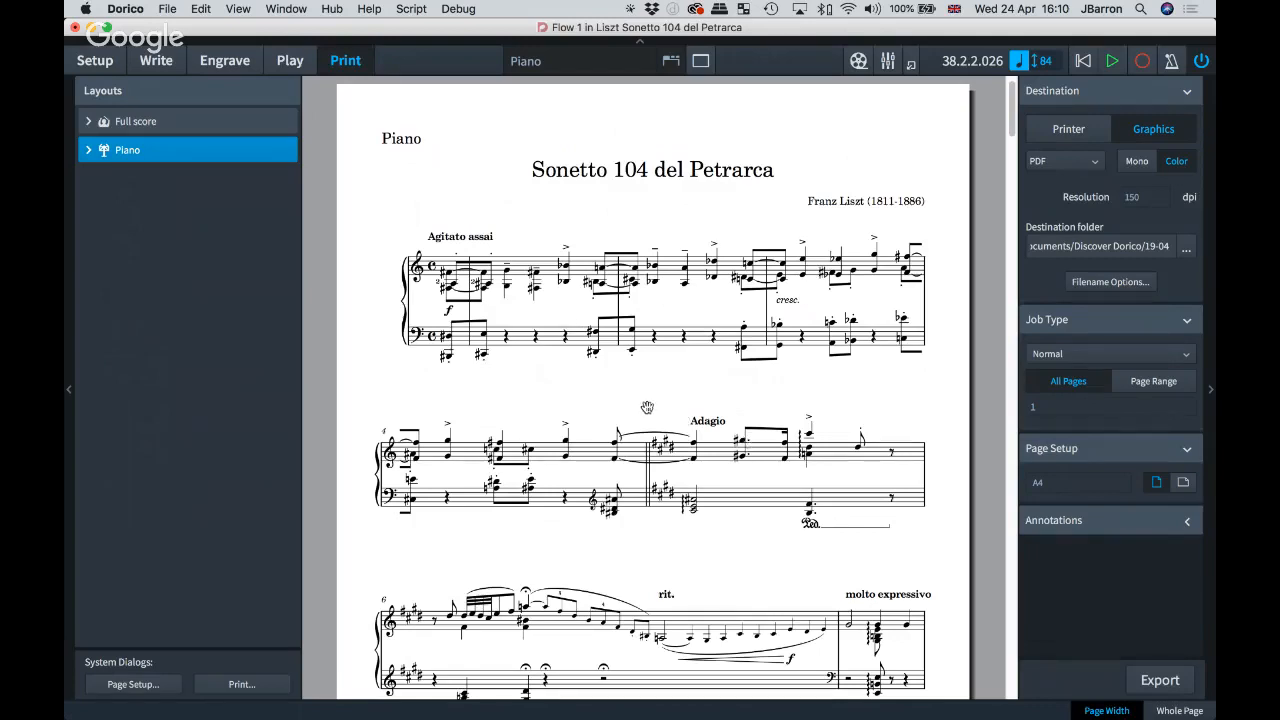
key(super+2)
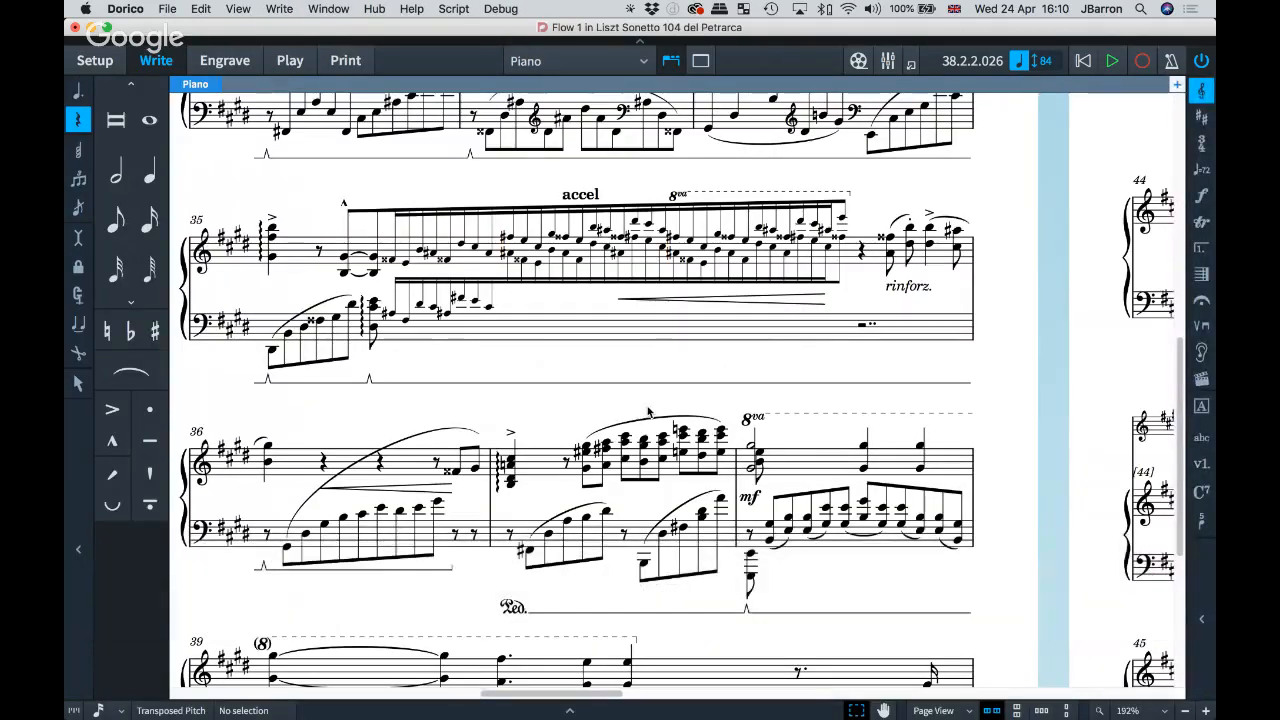
Step: Switch to galley view and jump forward through bars 40–51 and beyond
key(alt+super+2)
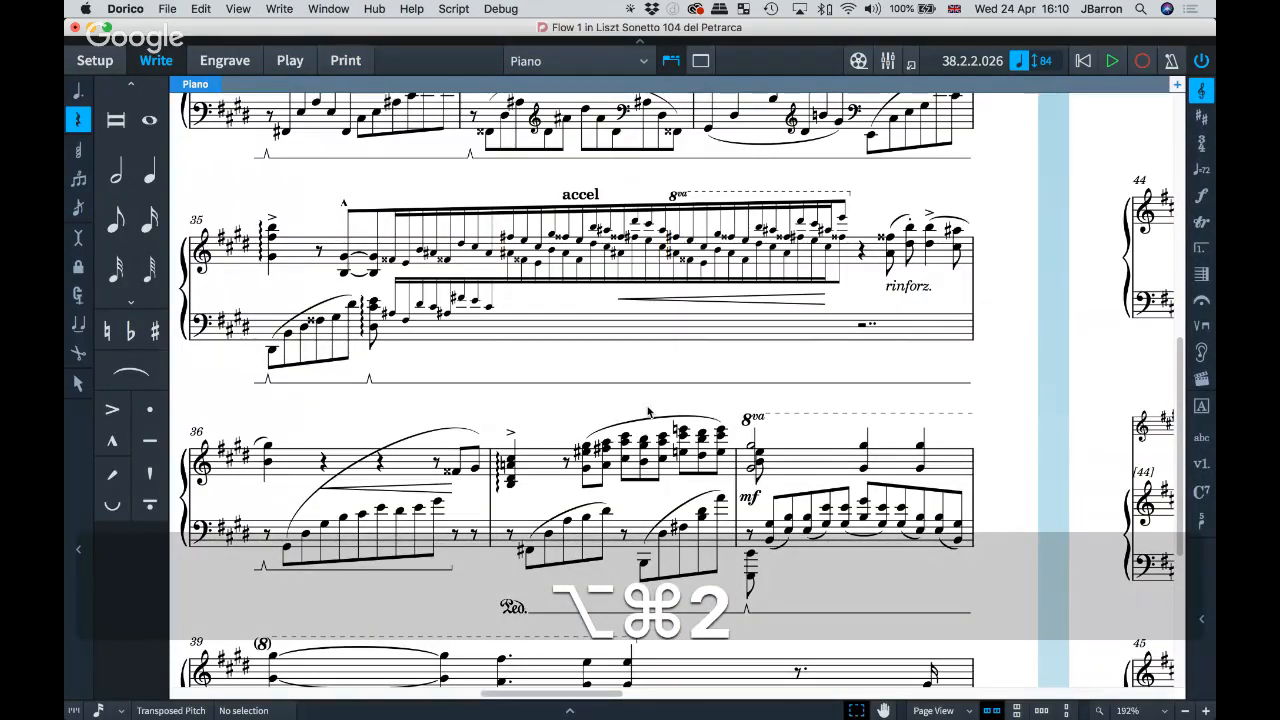
key(alt+super+2)
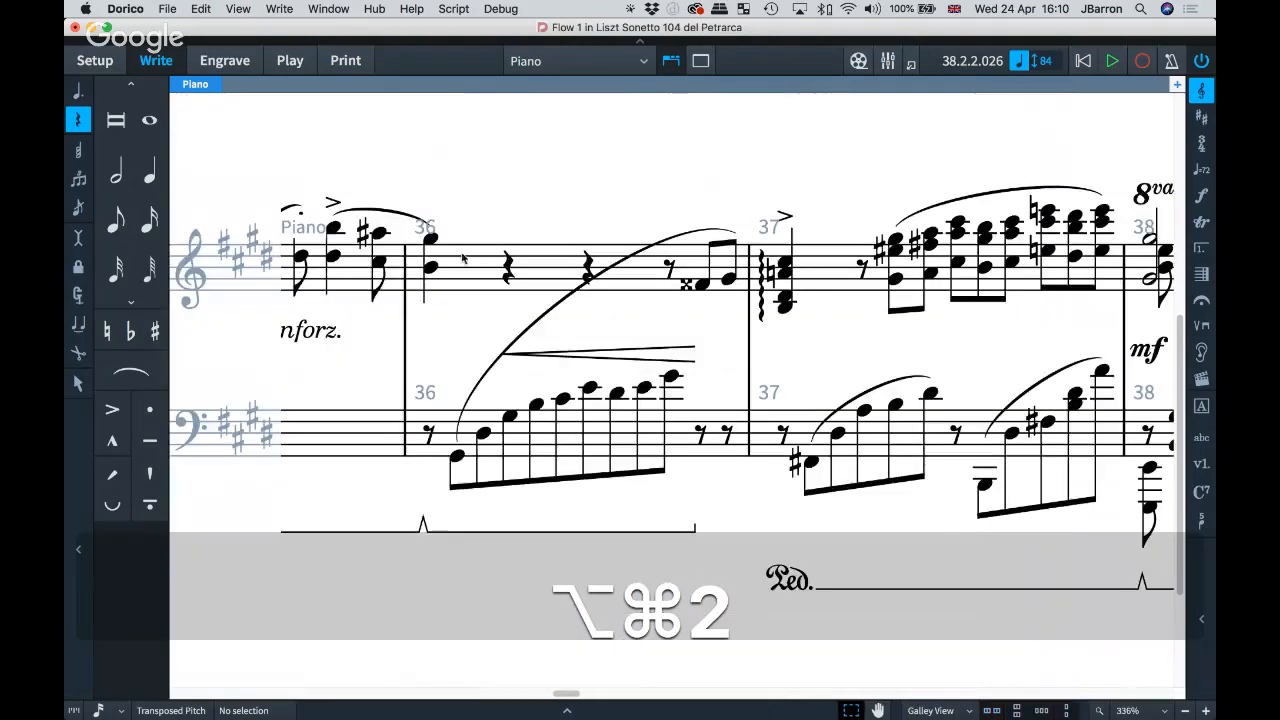
scroll(508, 274, down, 5)
scroll(506, 275, right, 2)
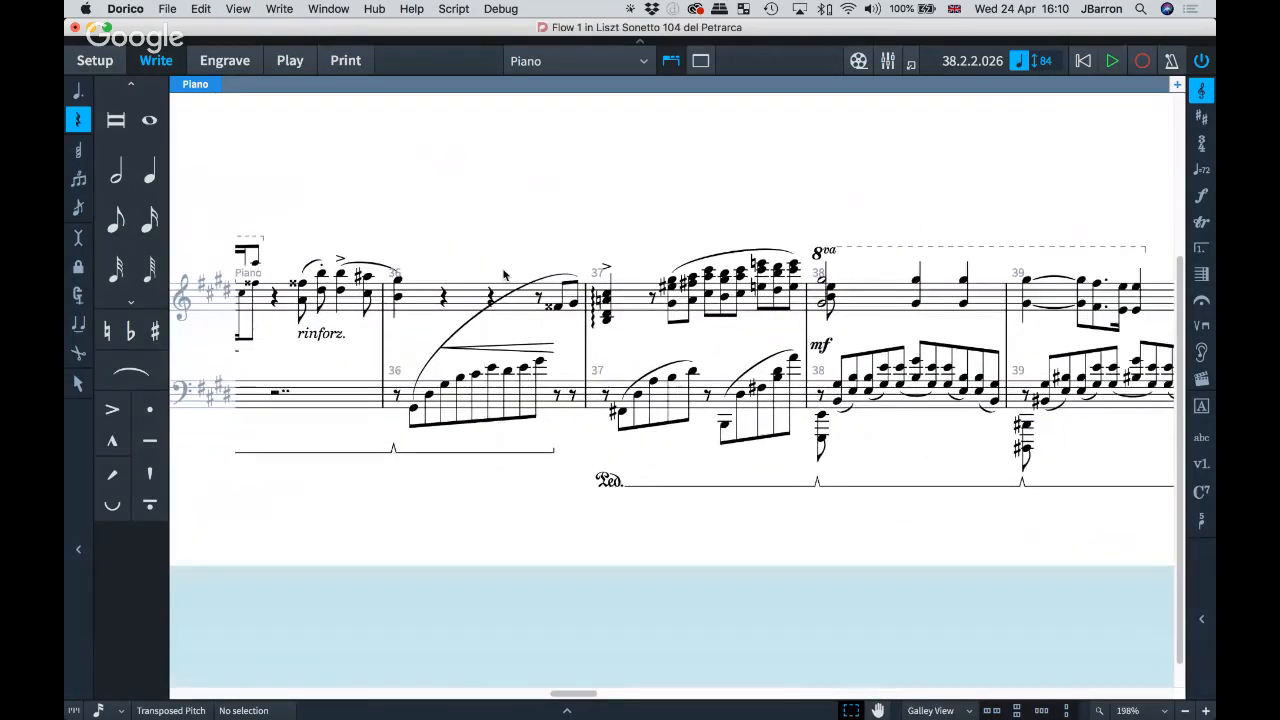
scroll(464, 222, right, 5)
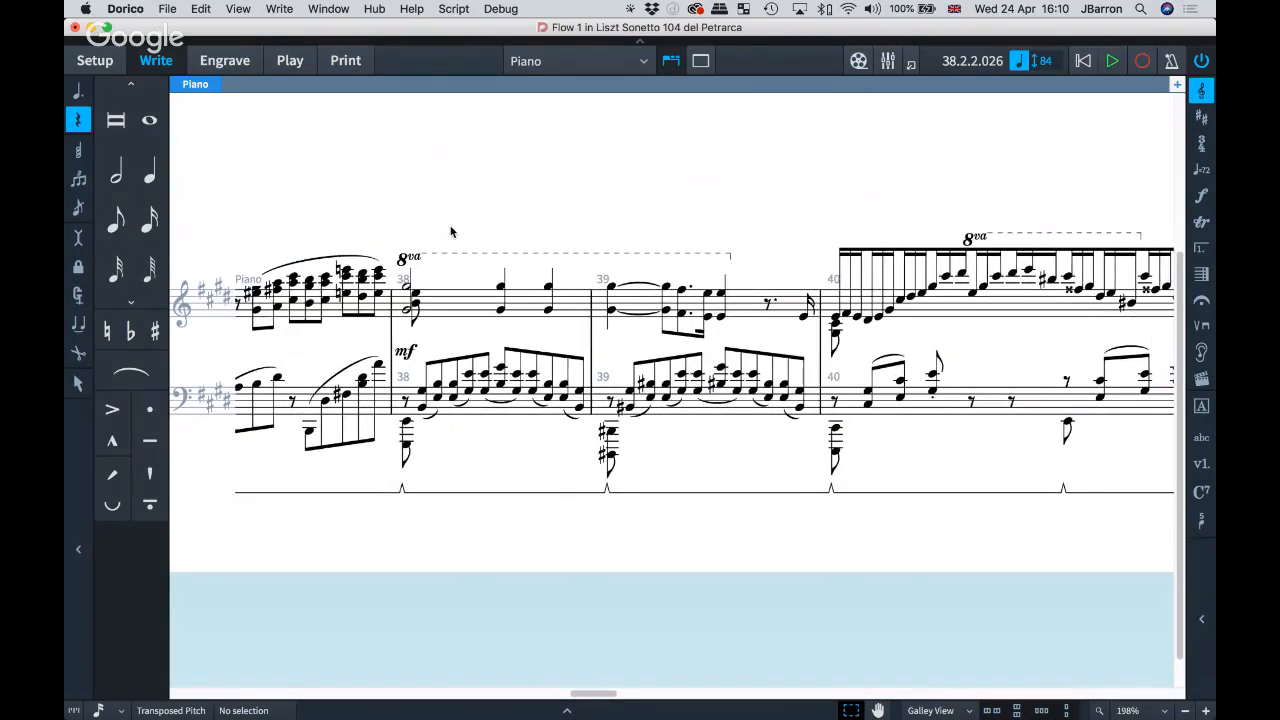
key(End)
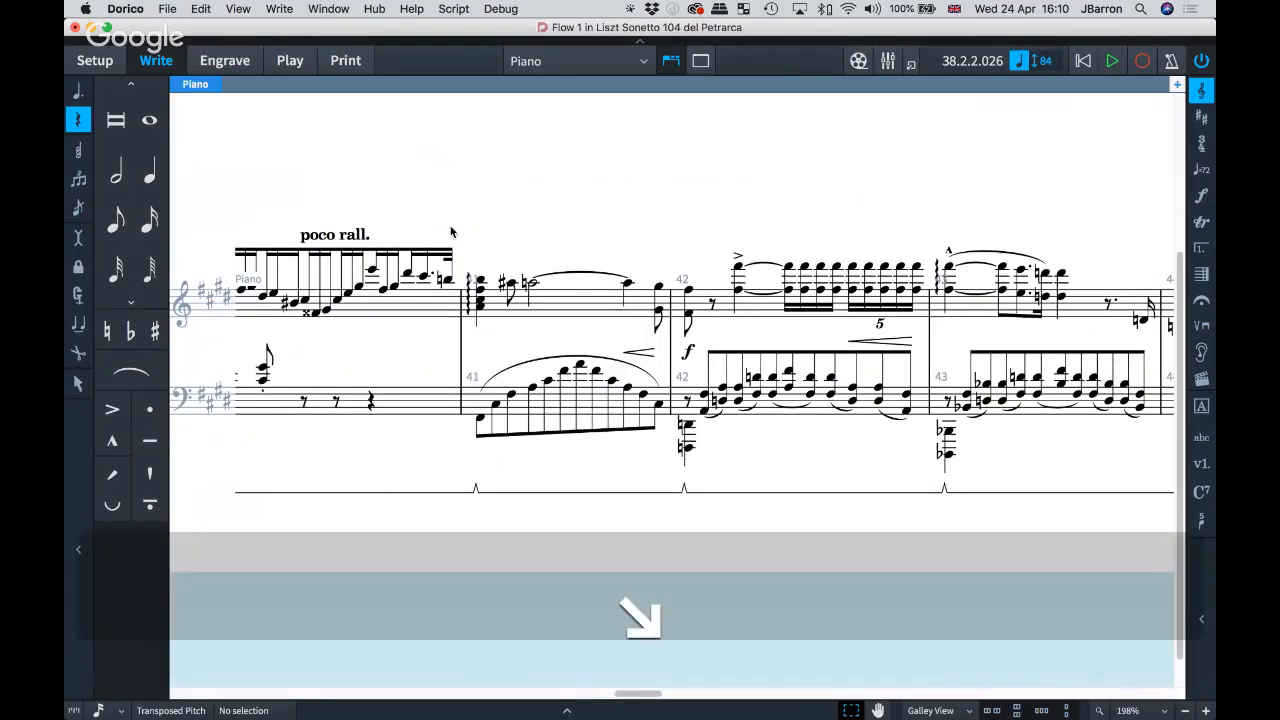
key(End)
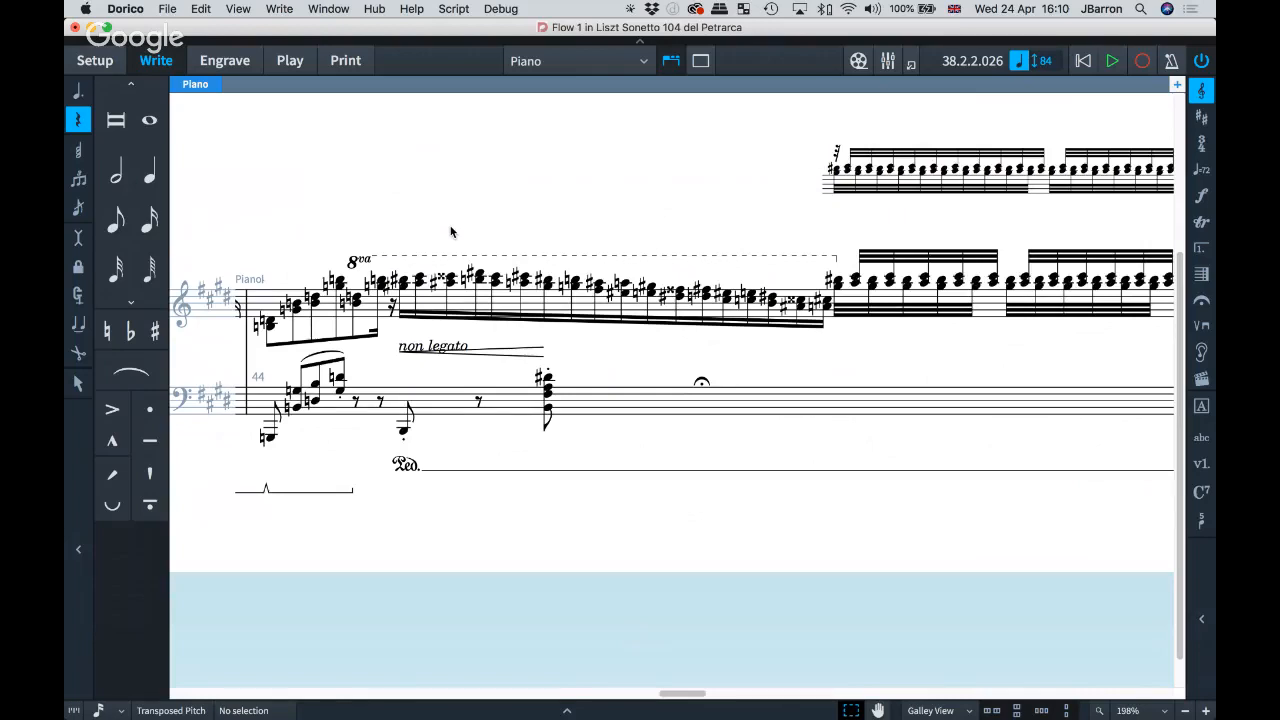
key(End)
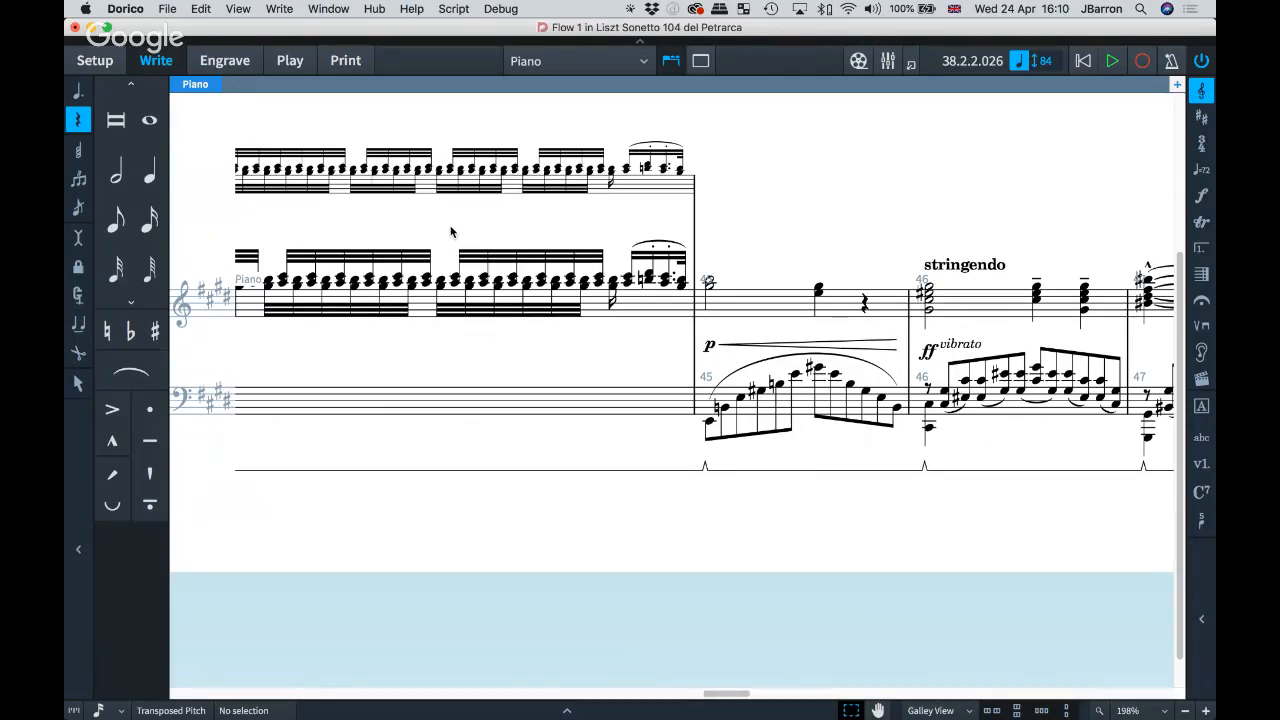
key(End)
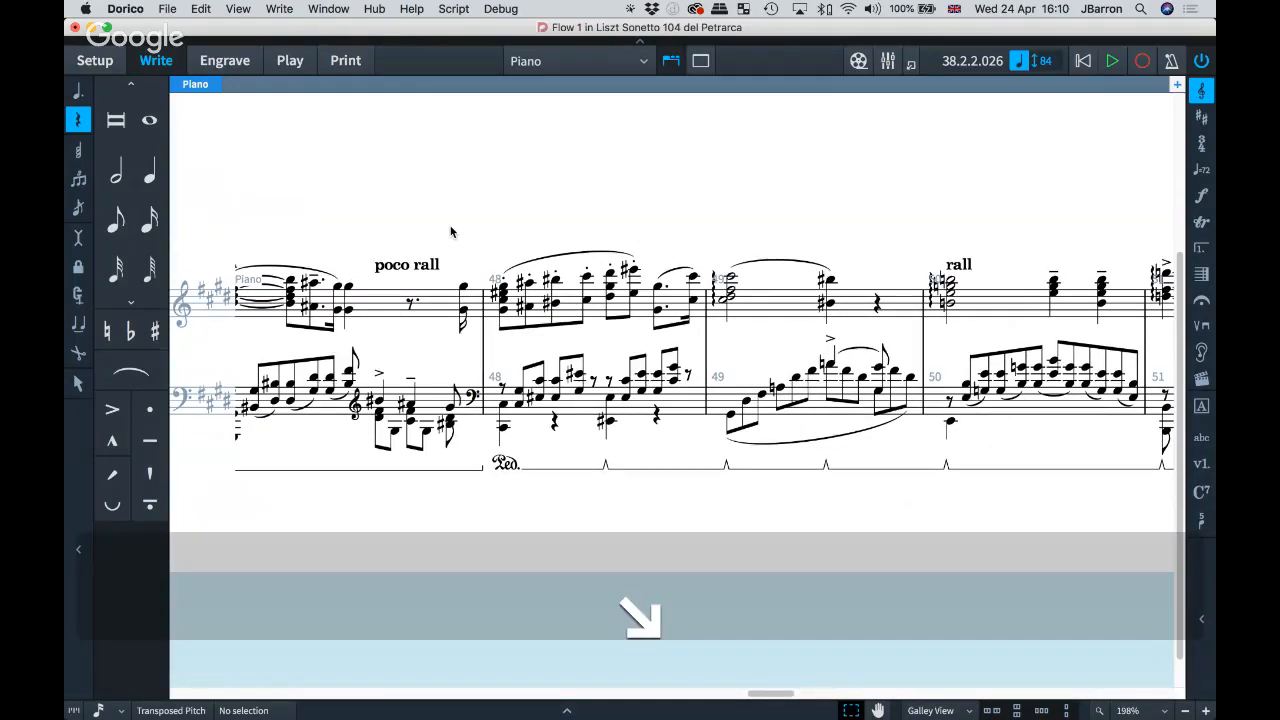
key(End)
key(End)
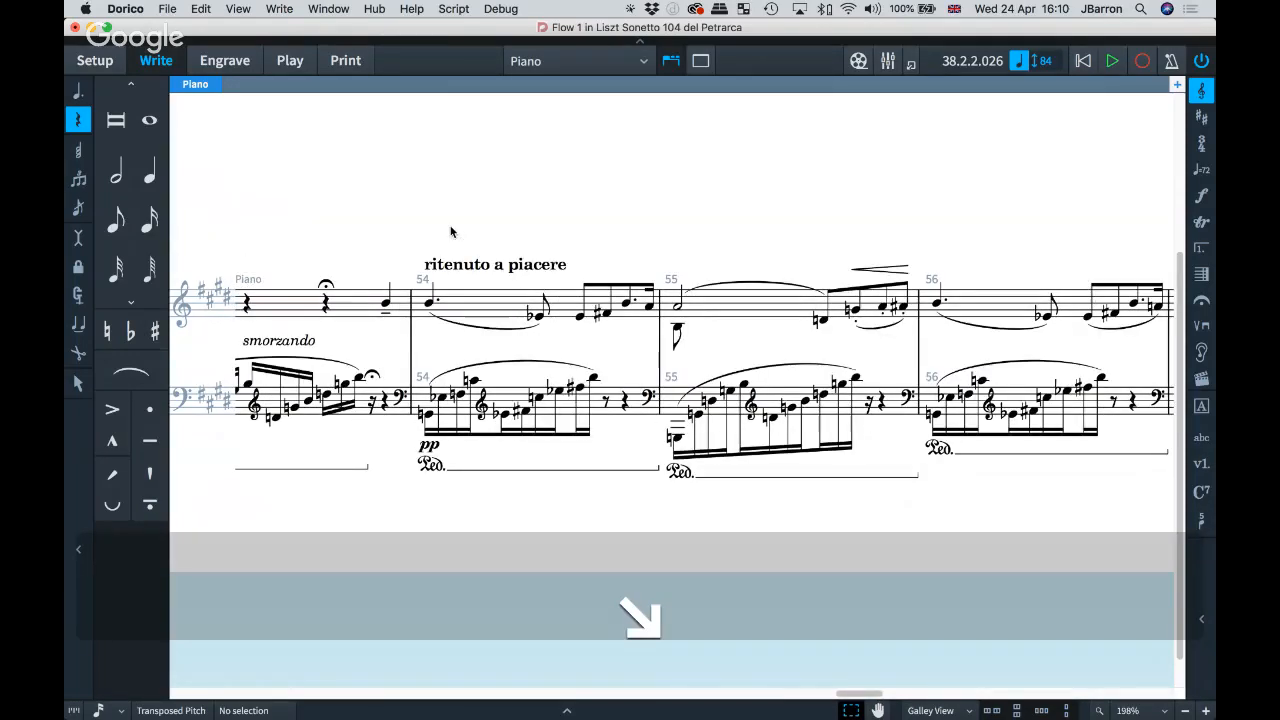
Step: Jump back to bars 19–23 and switch the score to Page View
key(Home)
key(Home)
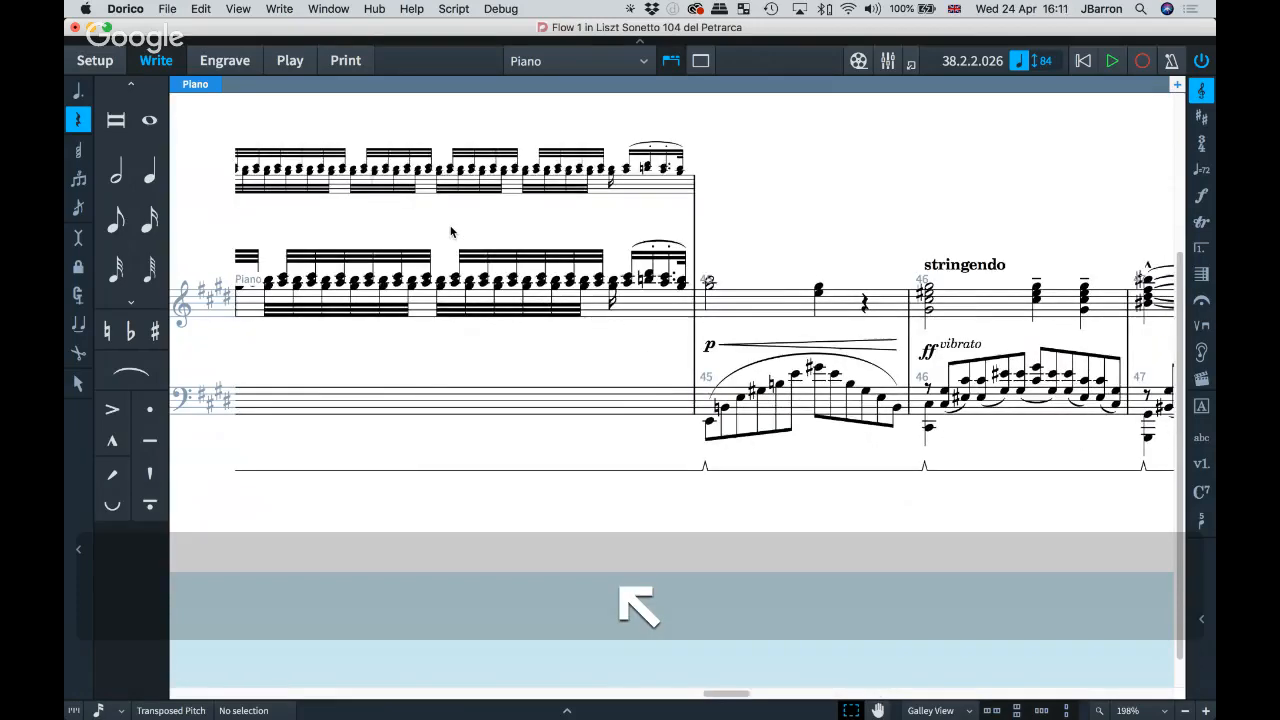
key(Home)
key(Home)
key(Home)
key(Home)
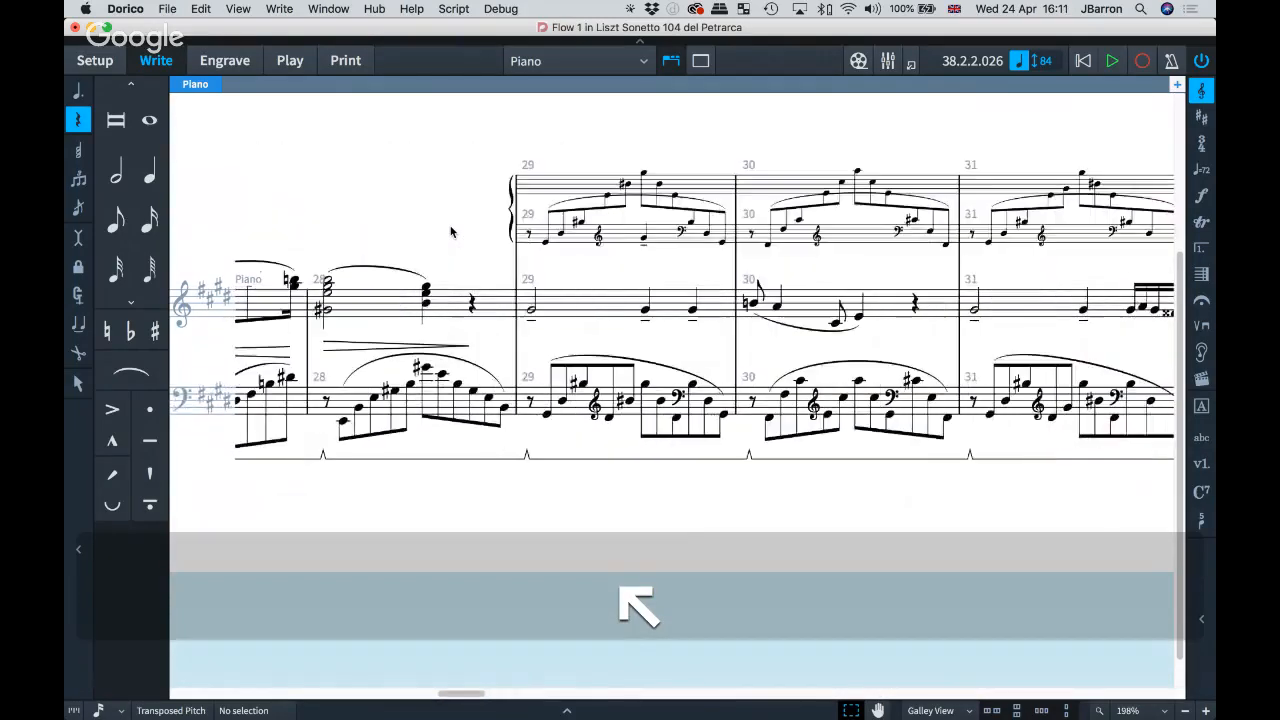
key(Home)
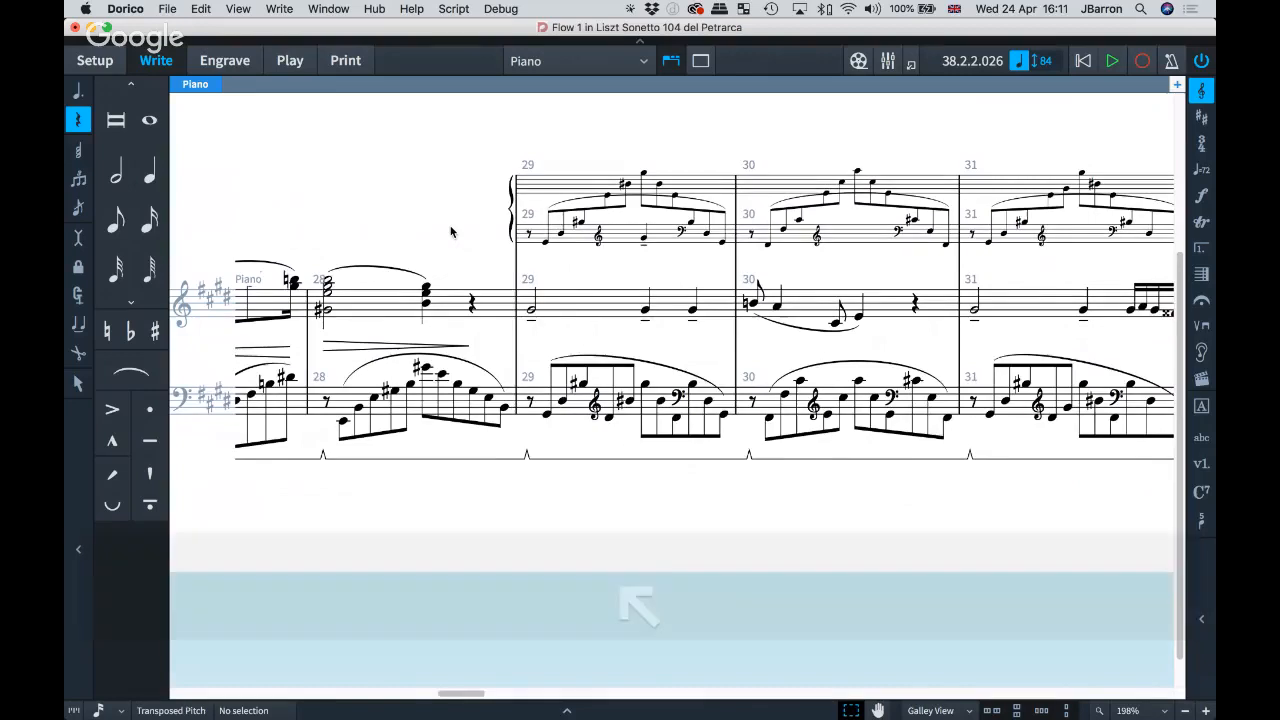
key(Home)
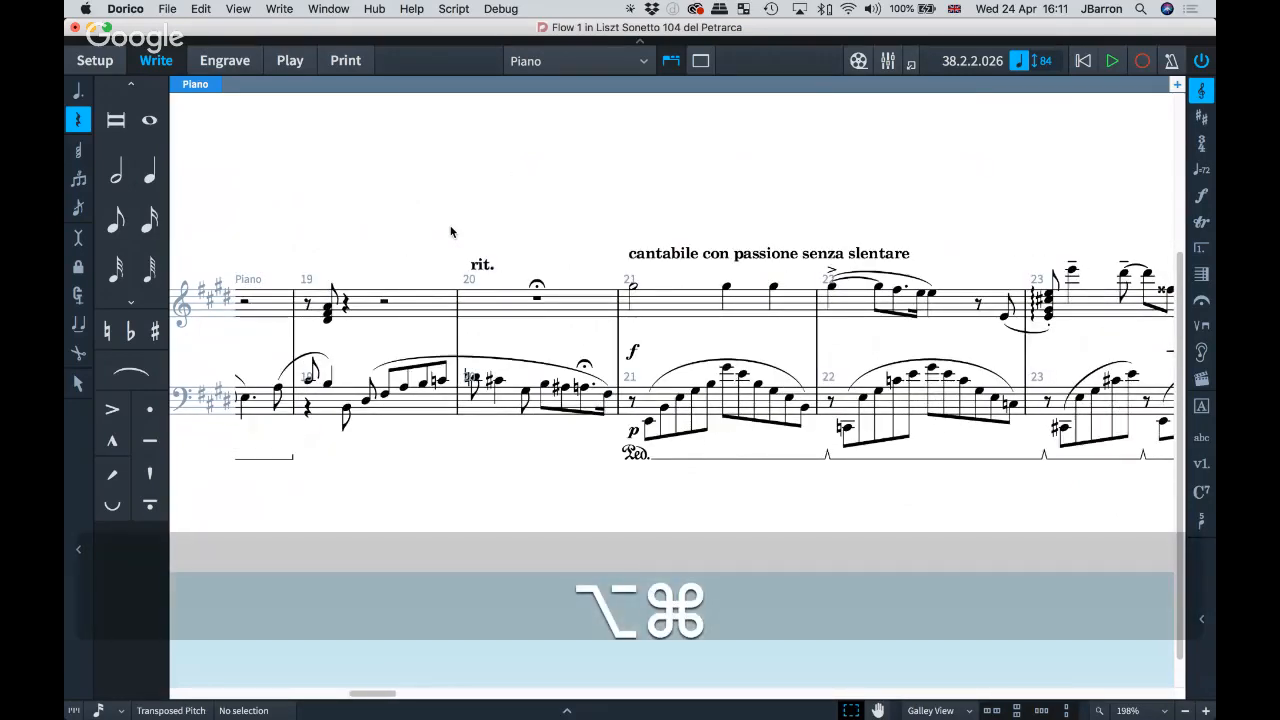
key(alt+super+1)
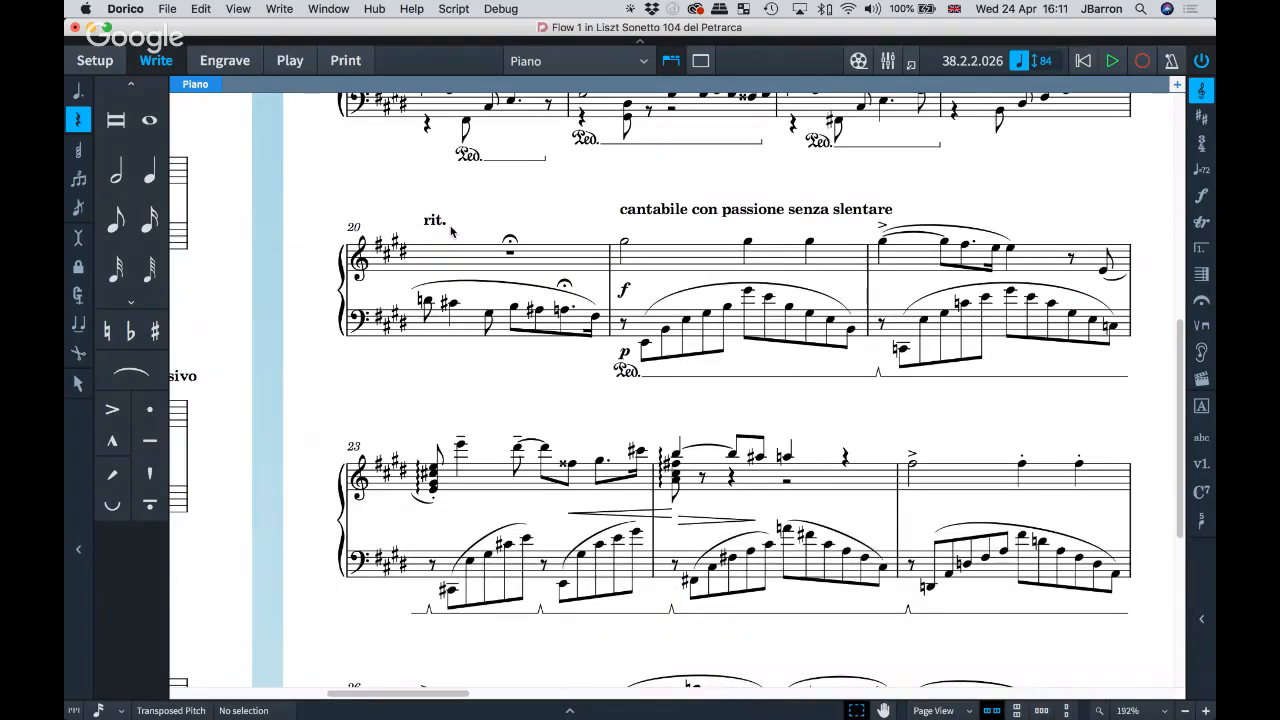
Step: Switch from the Liszt score to the v2.2.20 bugs project window via the Window menu
scroll(451, 232, down, 3)
scroll(451, 232, right, 2)
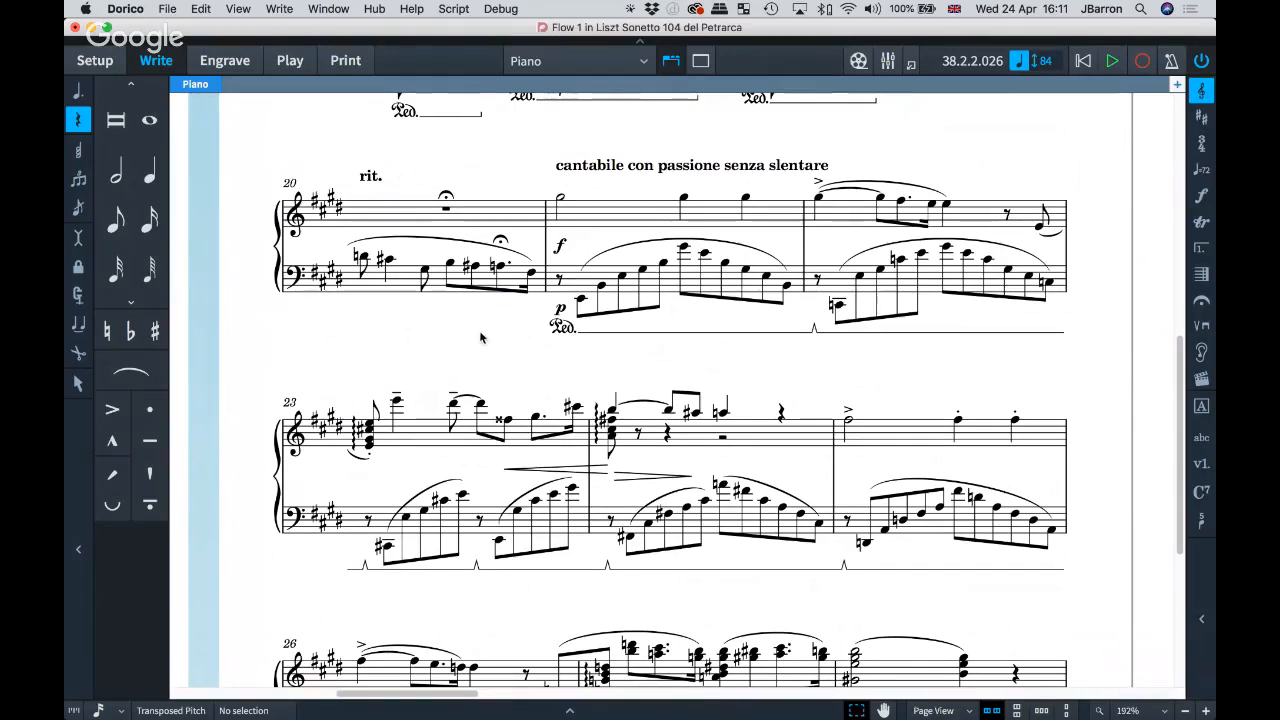
click(328, 9)
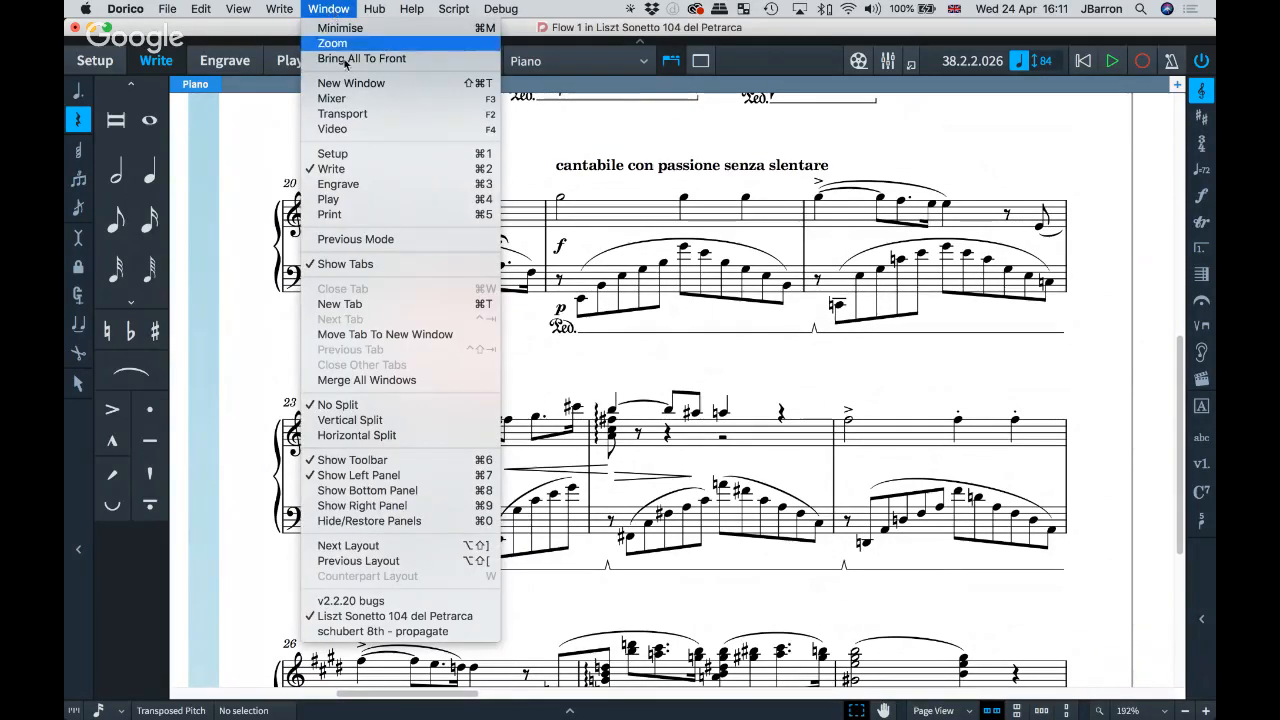
click(362, 602)
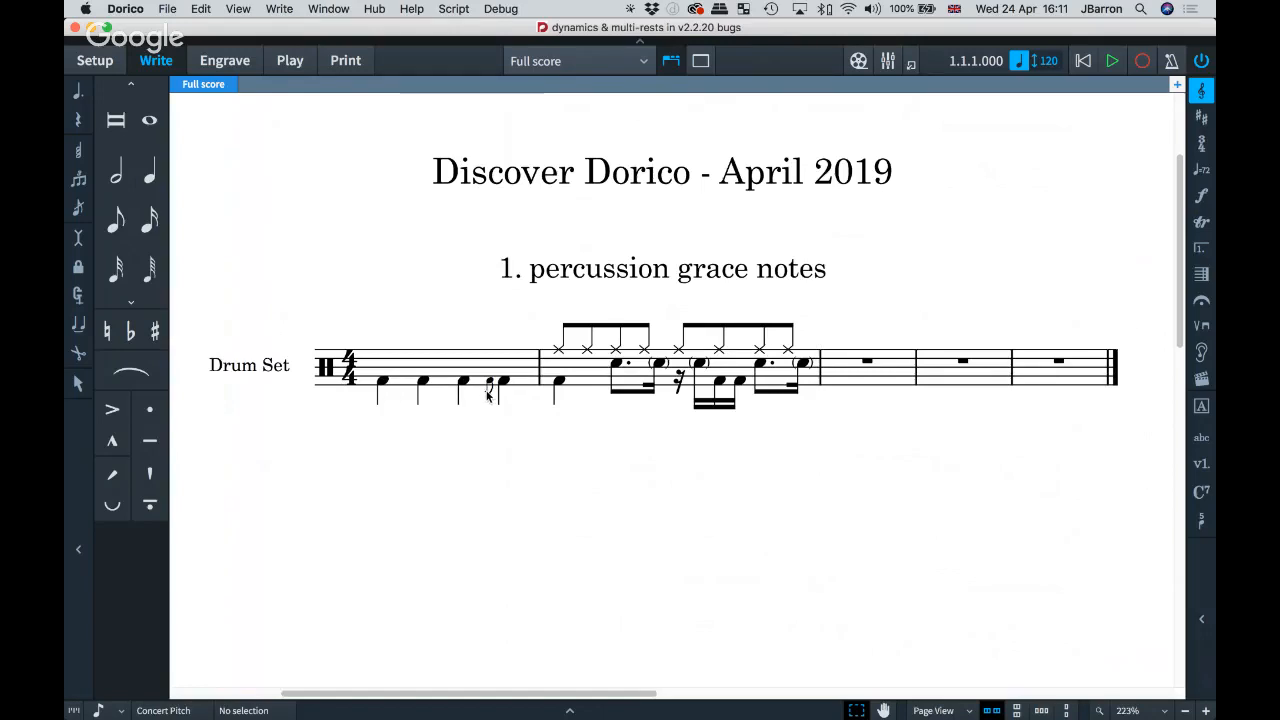
Step: Play the drum set grace-note example from its first kick note, then scroll to example 2
click(383, 384)
key(p)
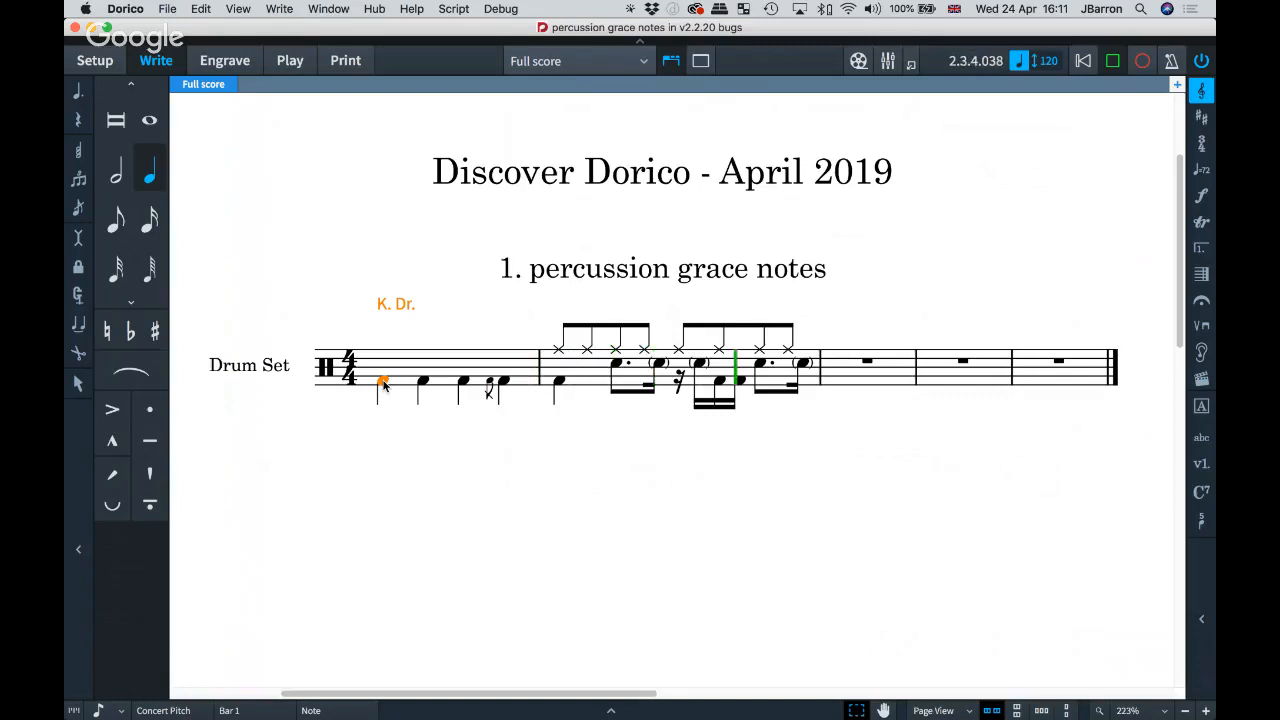
key(space)
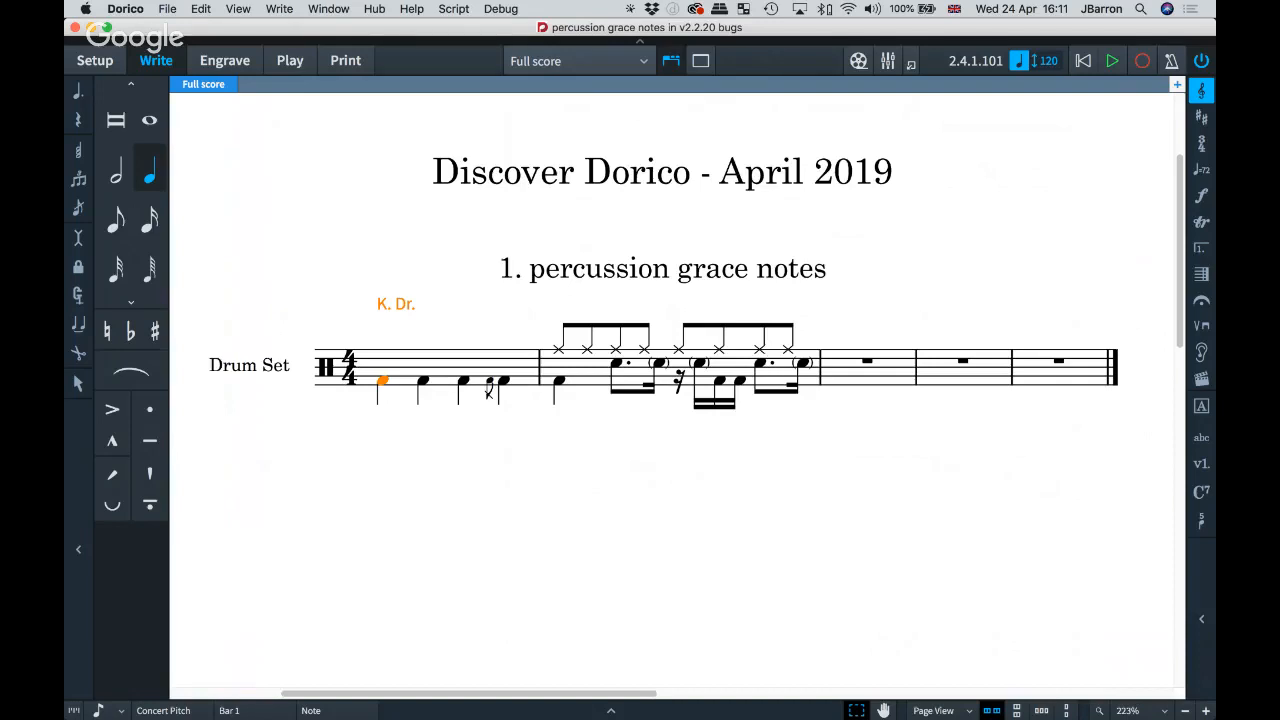
click(888, 527)
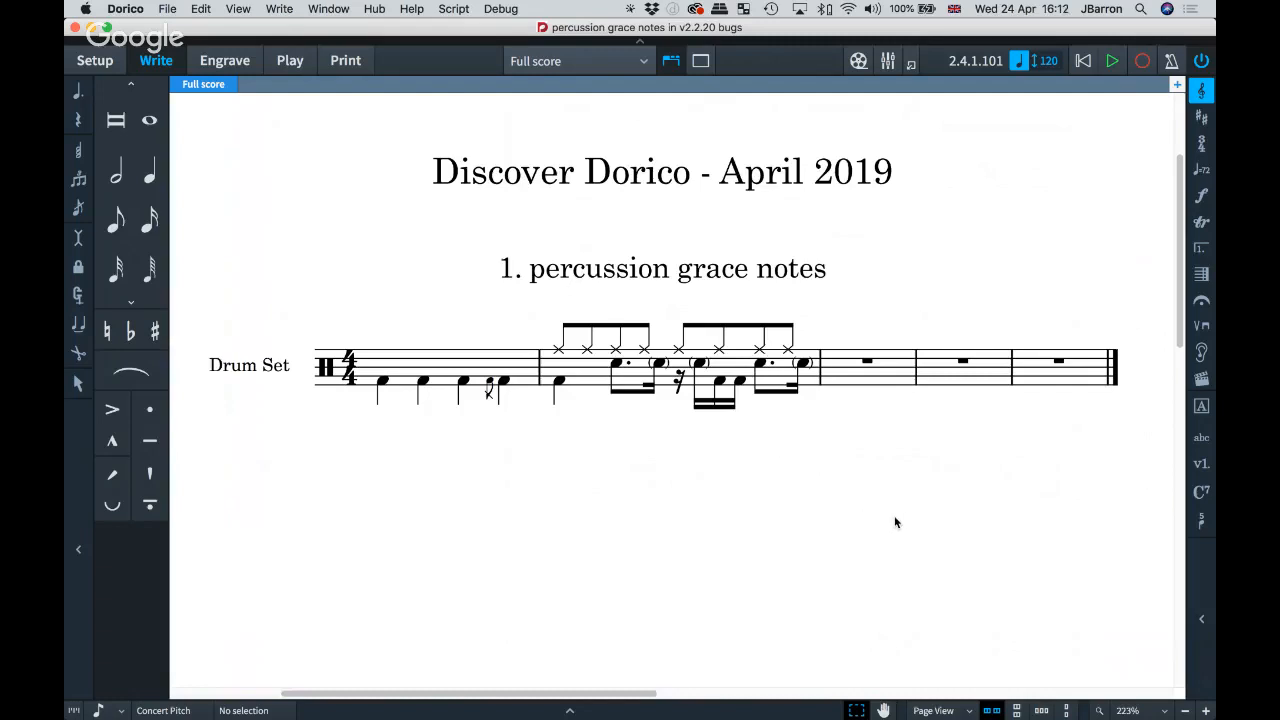
scroll(896, 522, right, 10)
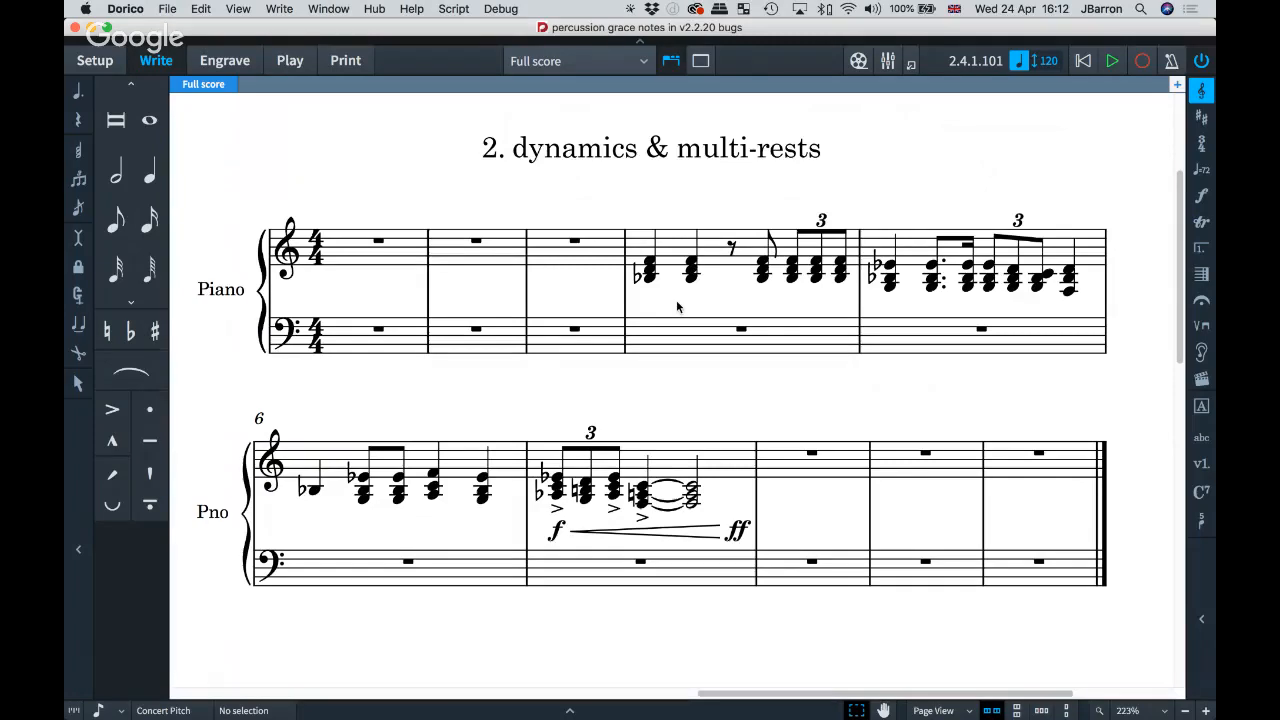
Step: Open the Piano part from bar 4 and inspect the ff before the final 3-bar multi-rest
click(708, 243)
key(w)
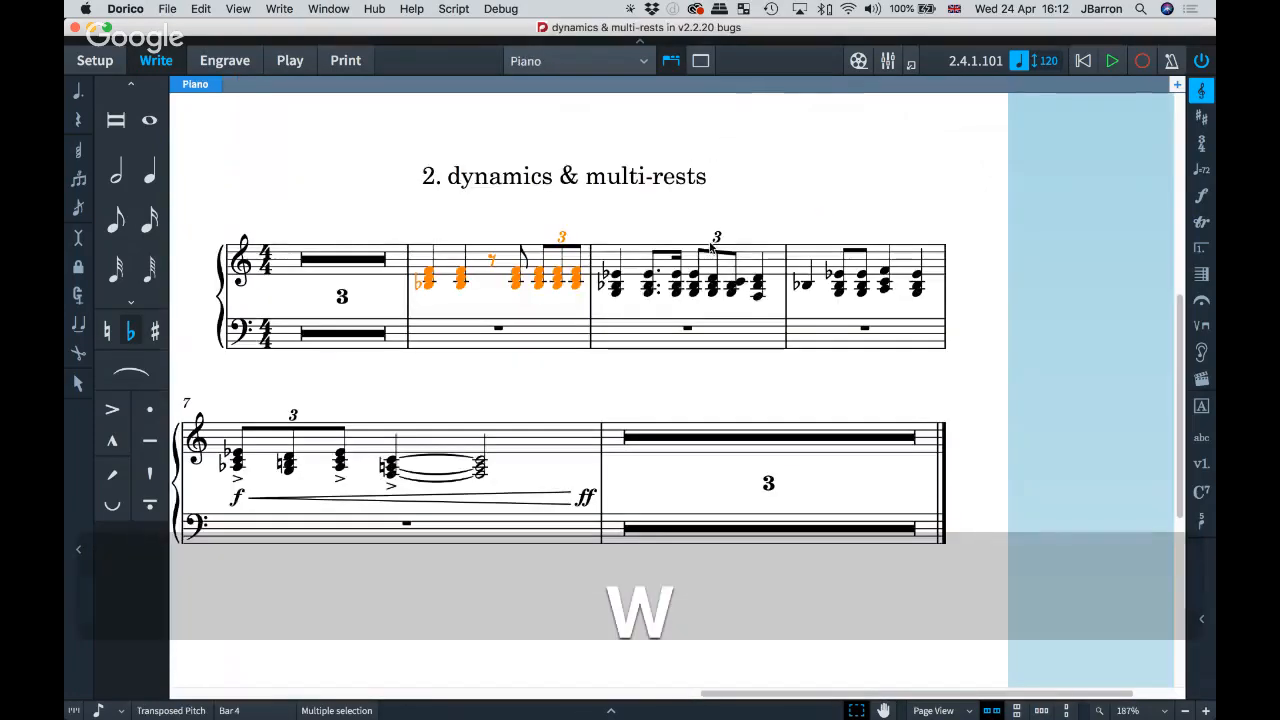
scroll(571, 253, up, 10)
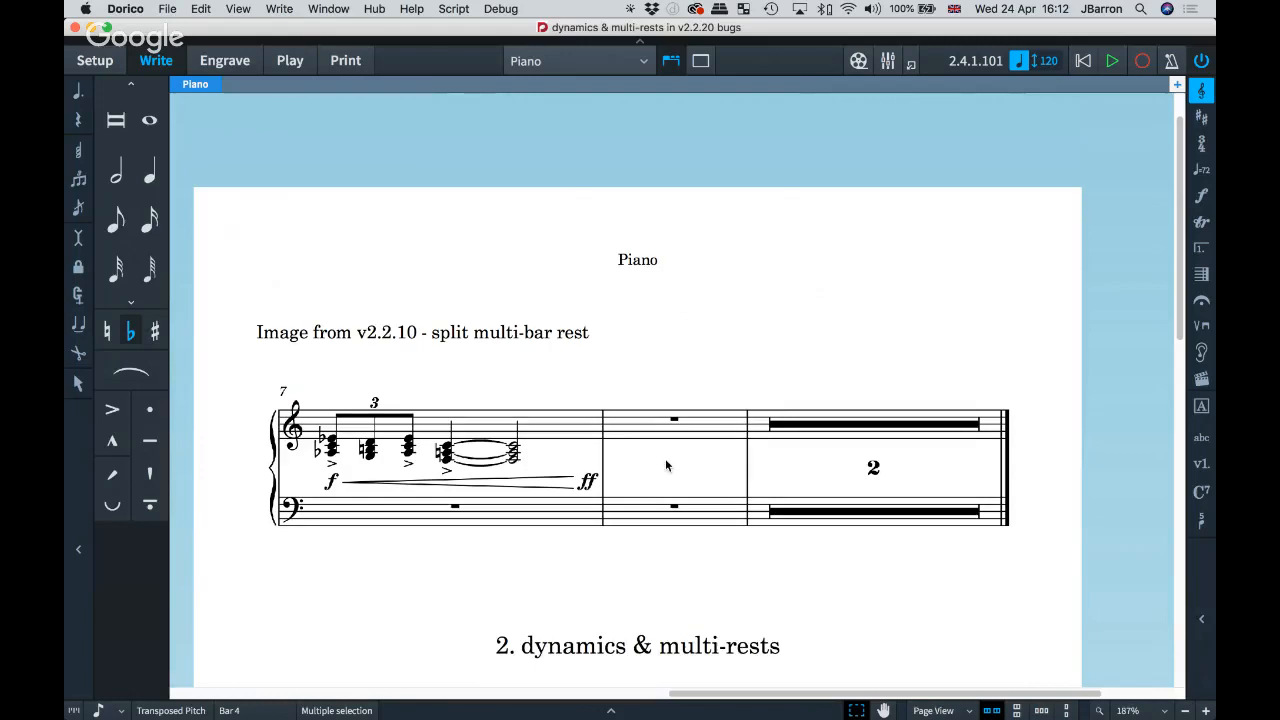
scroll(665, 458, down, 5)
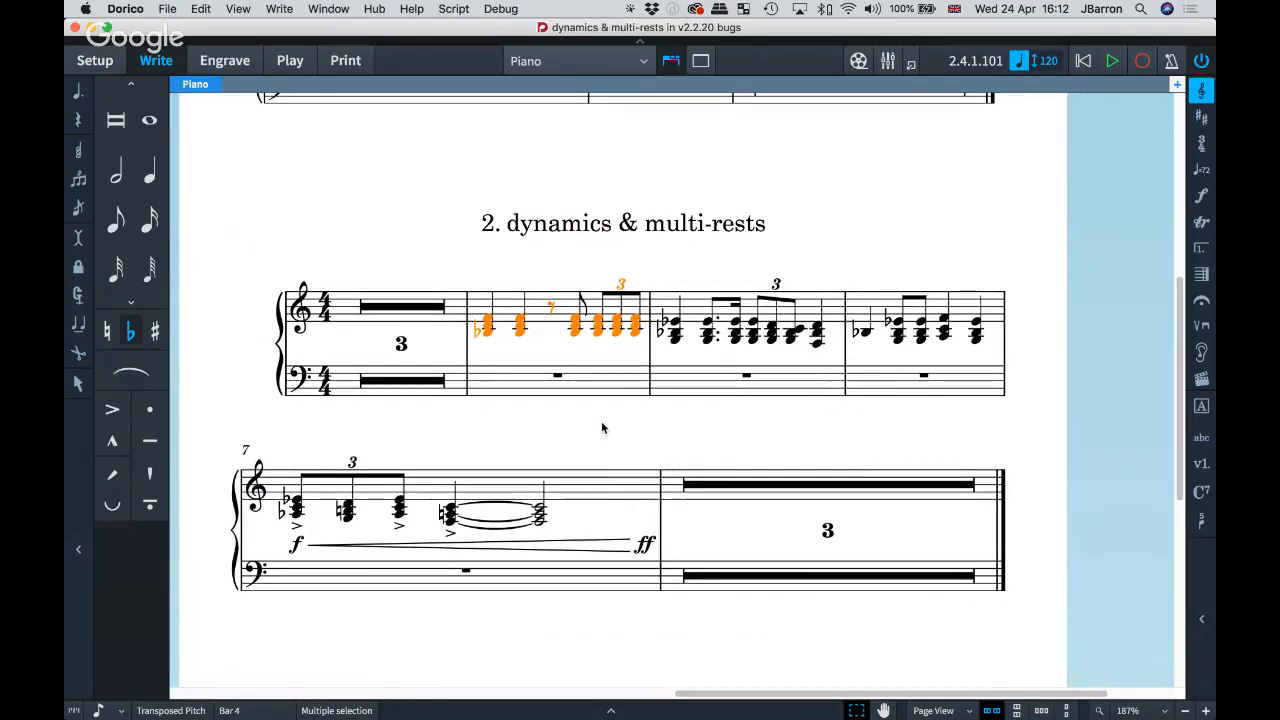
scroll(601, 428, down, 1)
click(640, 492)
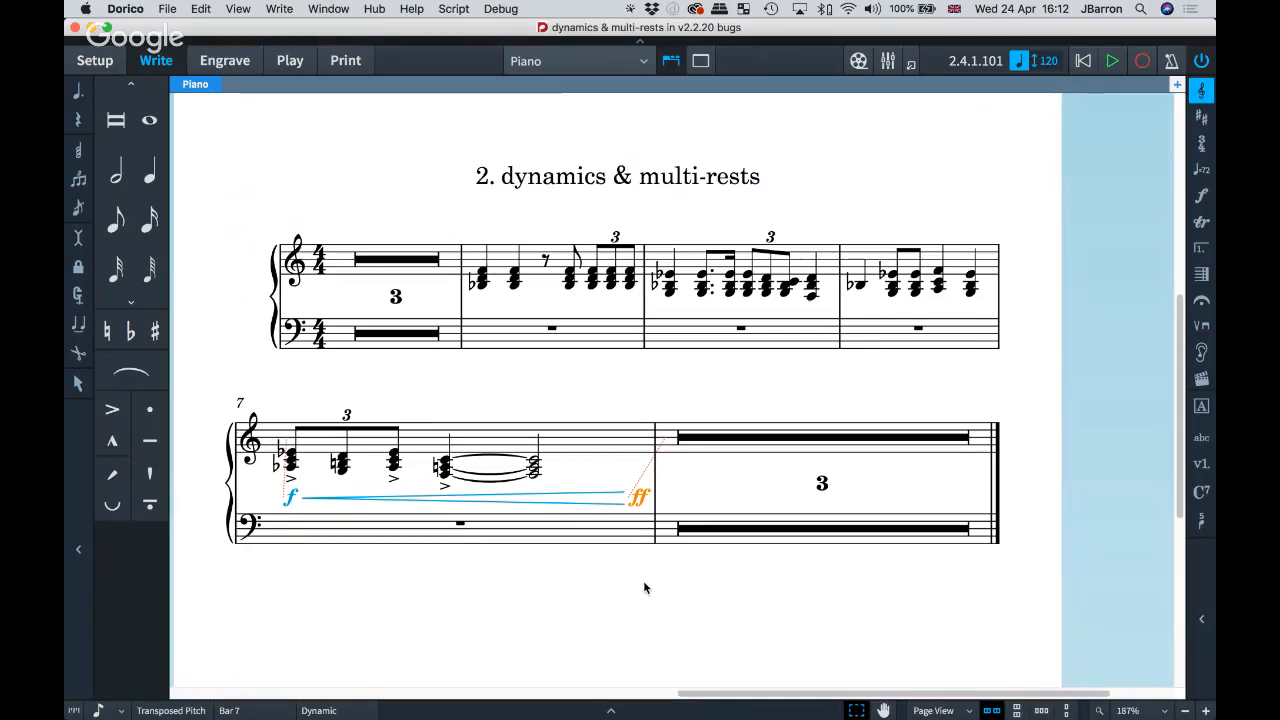
key(Escape)
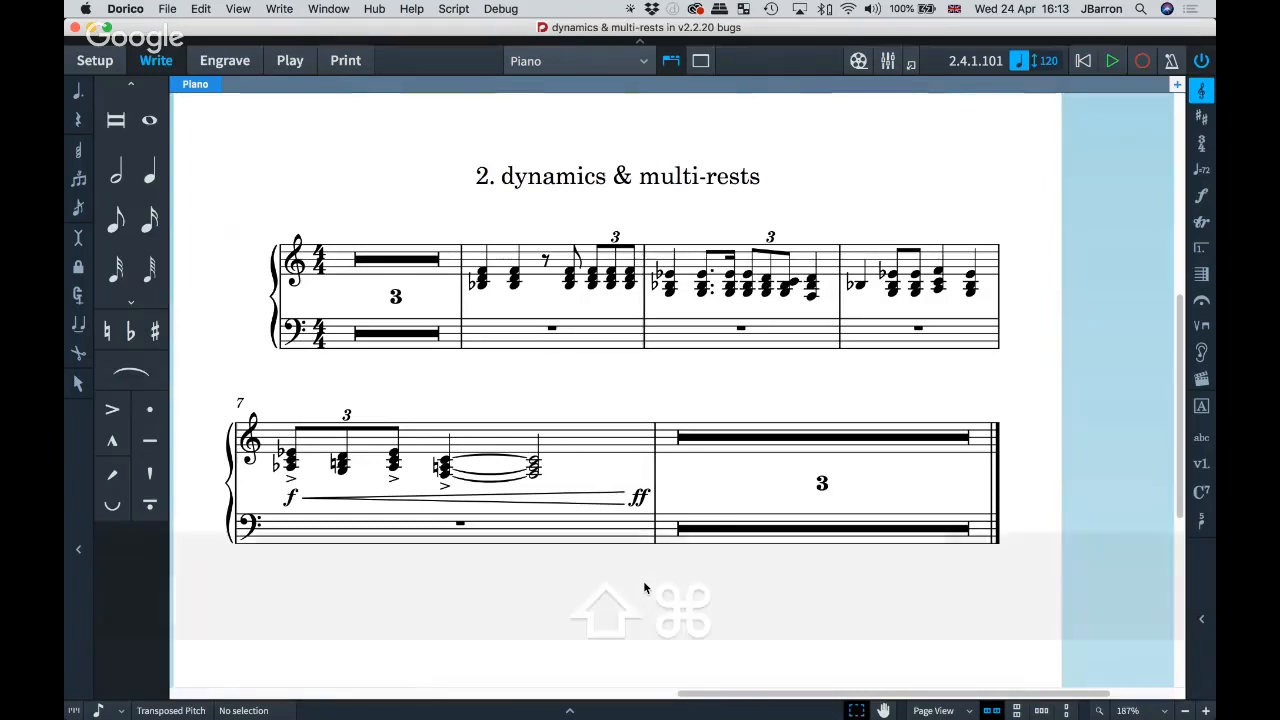
Step: Nudge the A4 pitch in Playback Options, discard it to keep 440 Hz, and switch to Chrome
key(shift+super+p)
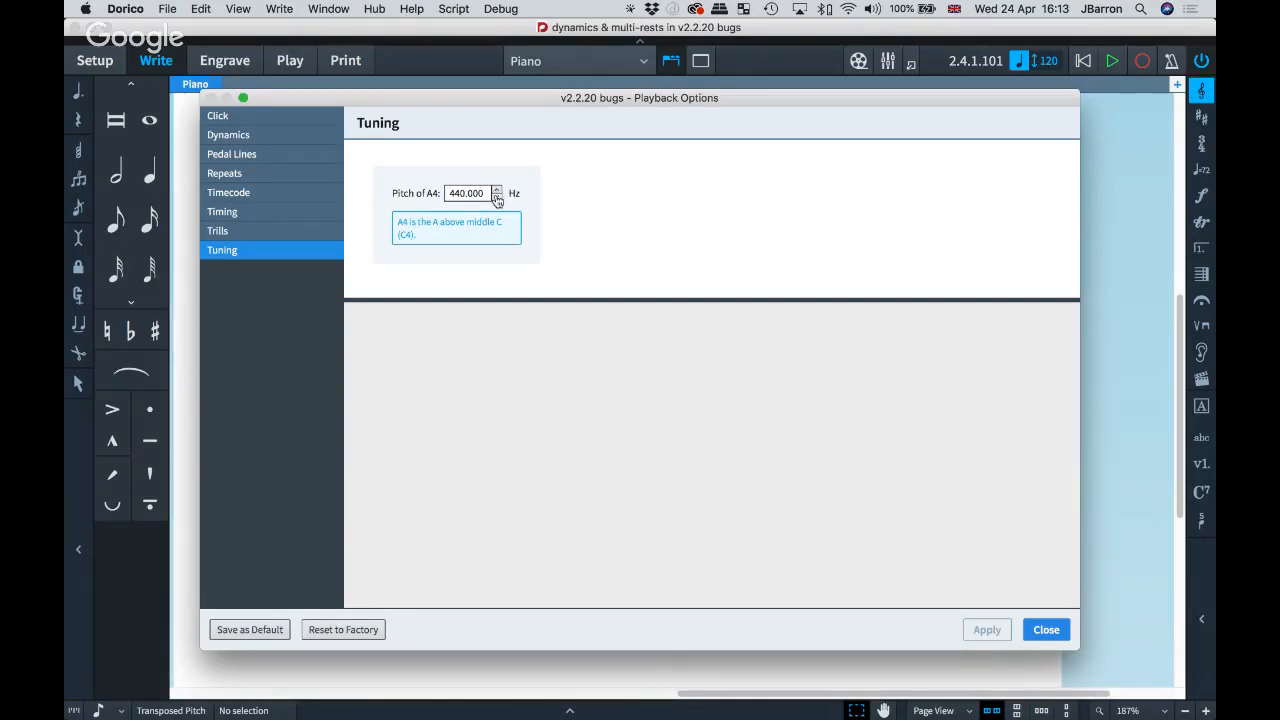
click(497, 198)
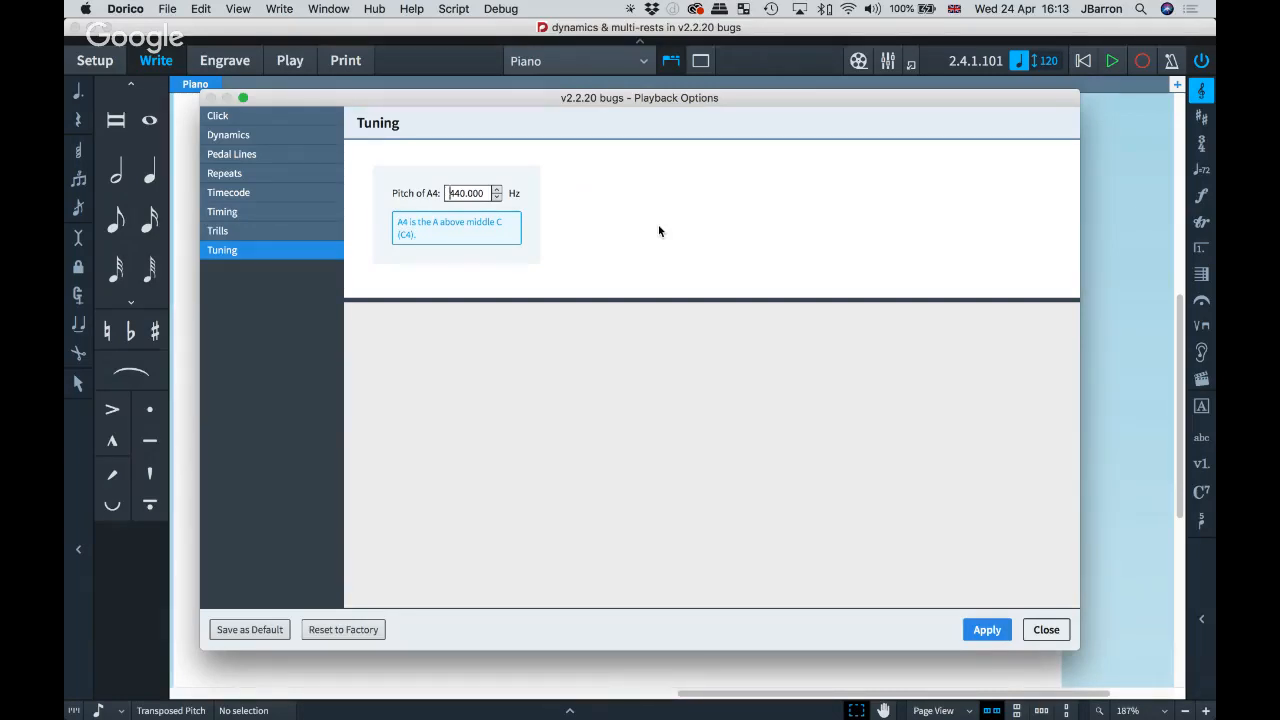
click(1046, 628)
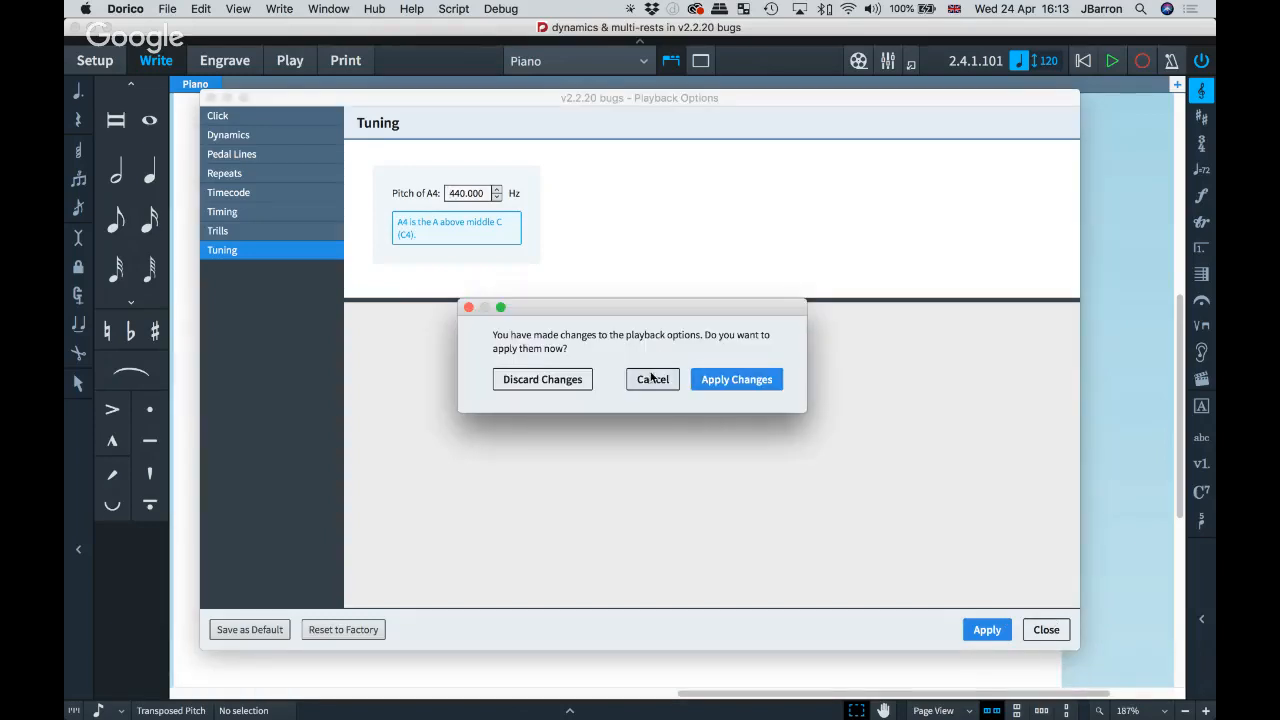
click(546, 379)
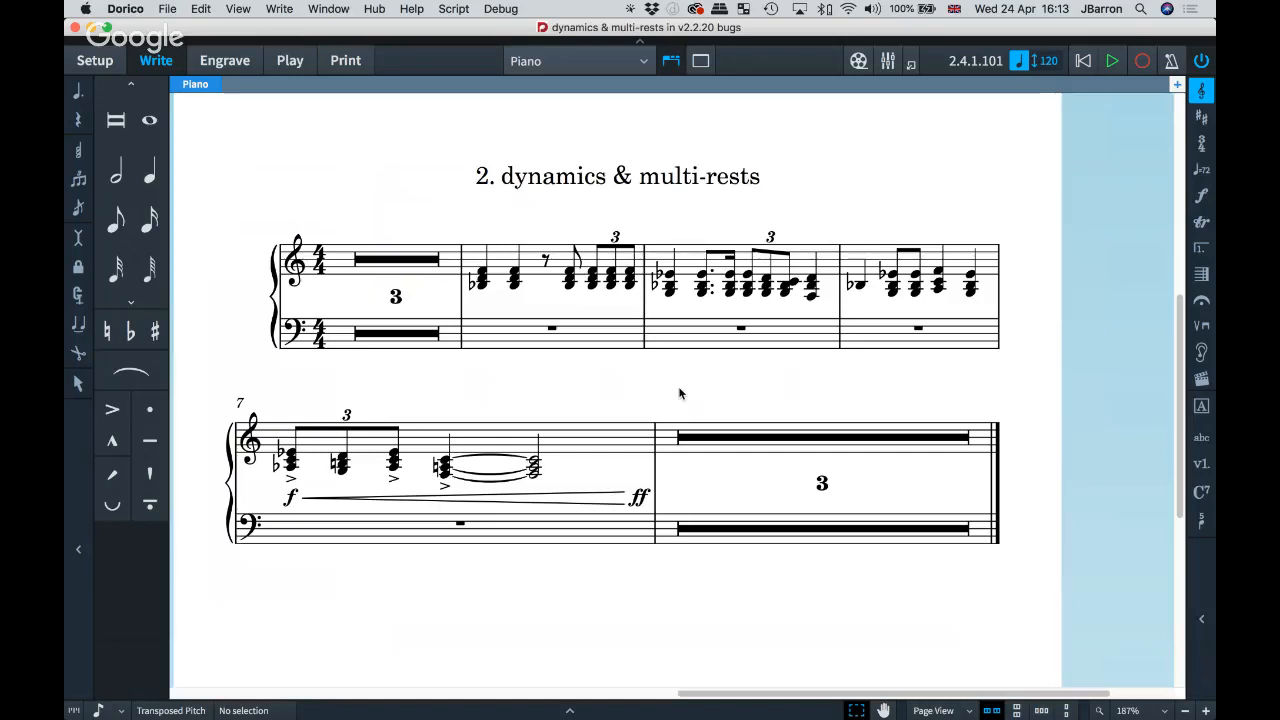
key(super+Tab)
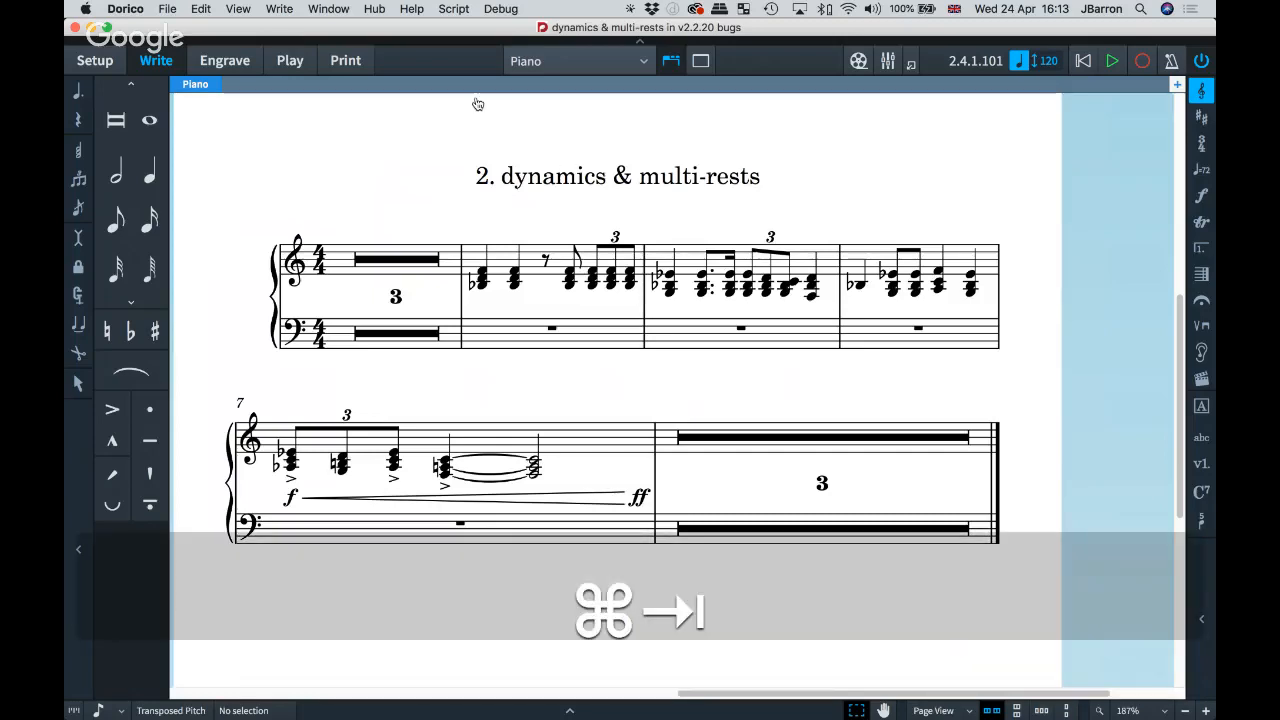
key(super+Tab)
Step: Read through the Issues resolved tables in the Dorico 2.2.20 Version History PDF
click(440, 40)
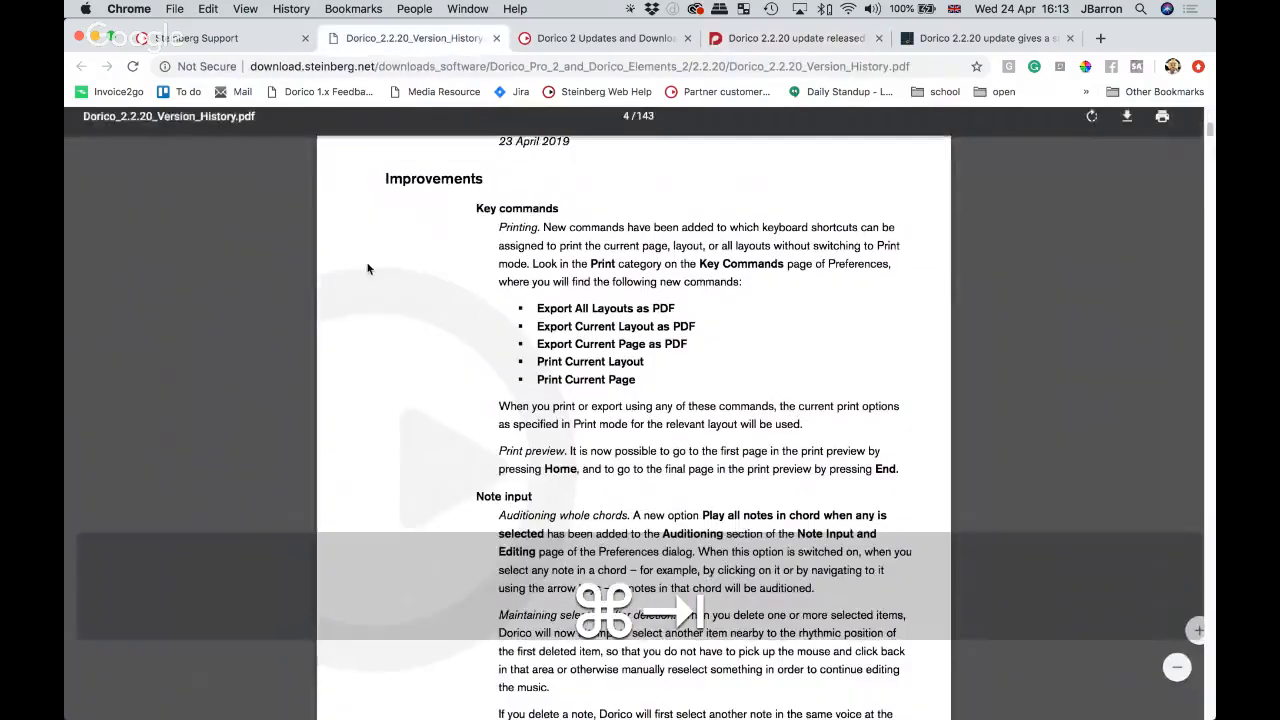
scroll(342, 280, up, 2)
scroll(341, 311, down, 3)
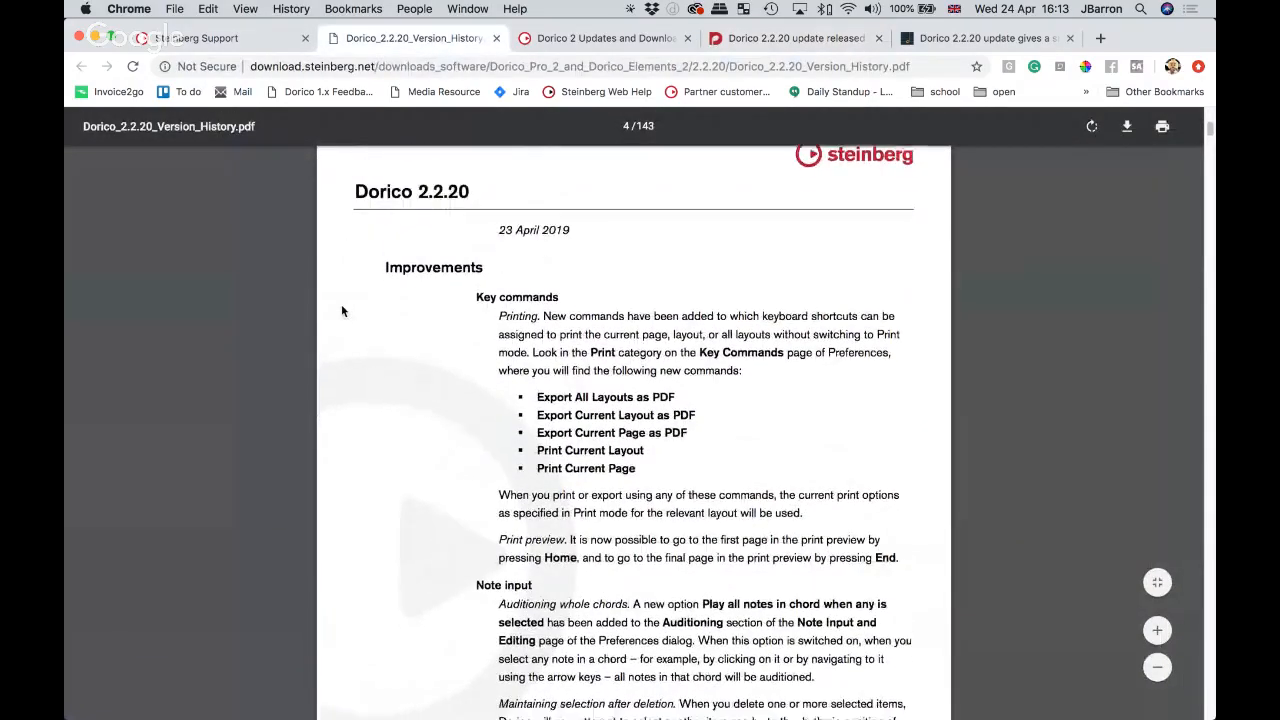
scroll(341, 305, up, 2)
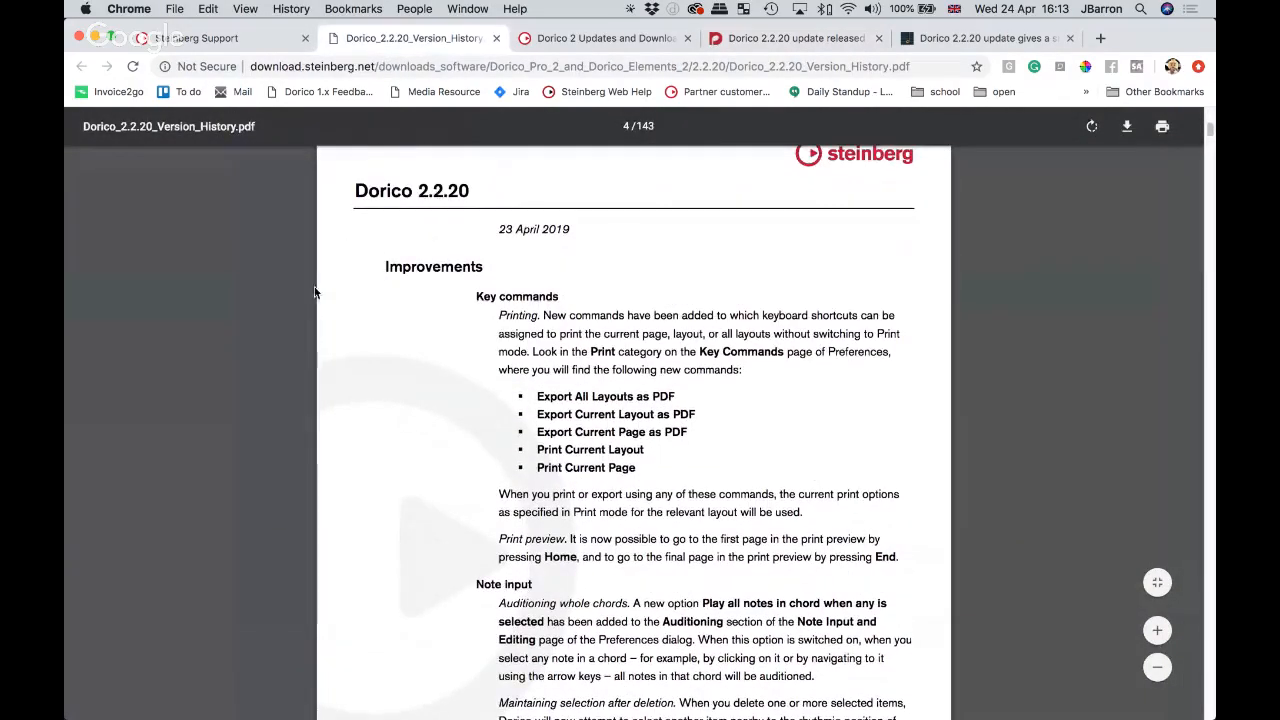
scroll(340, 314, down, 2)
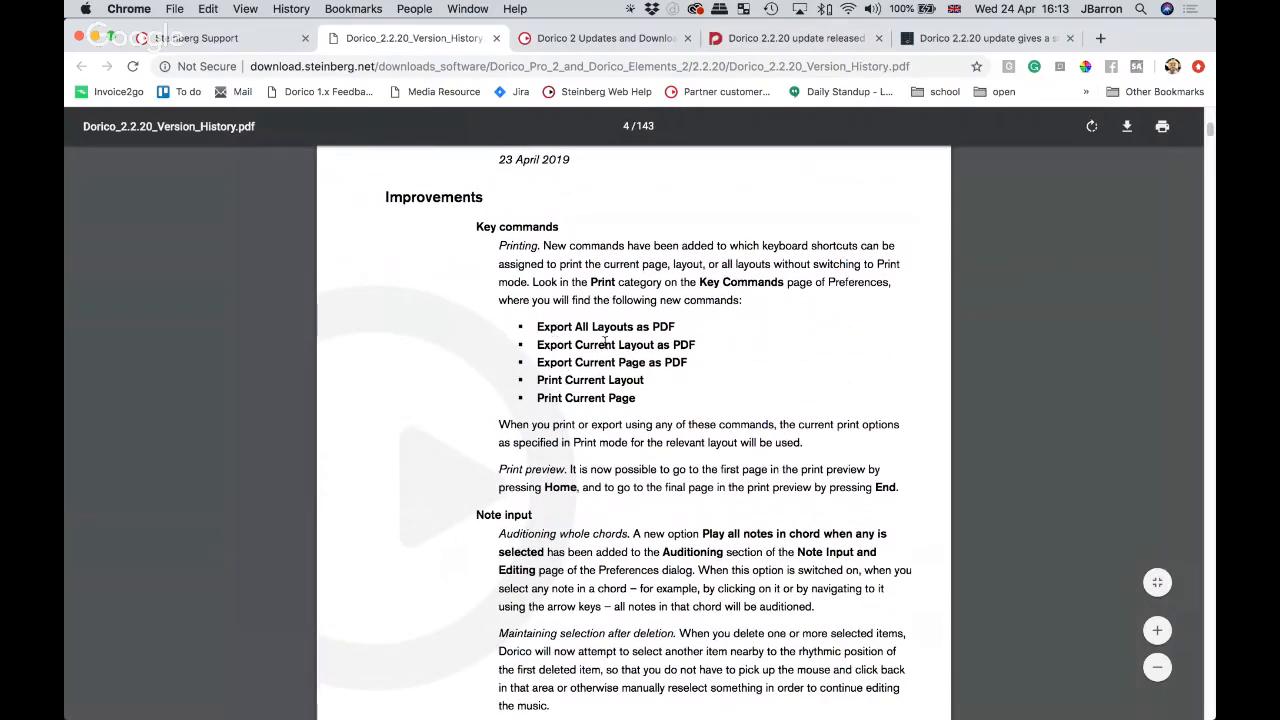
scroll(423, 368, down, 4)
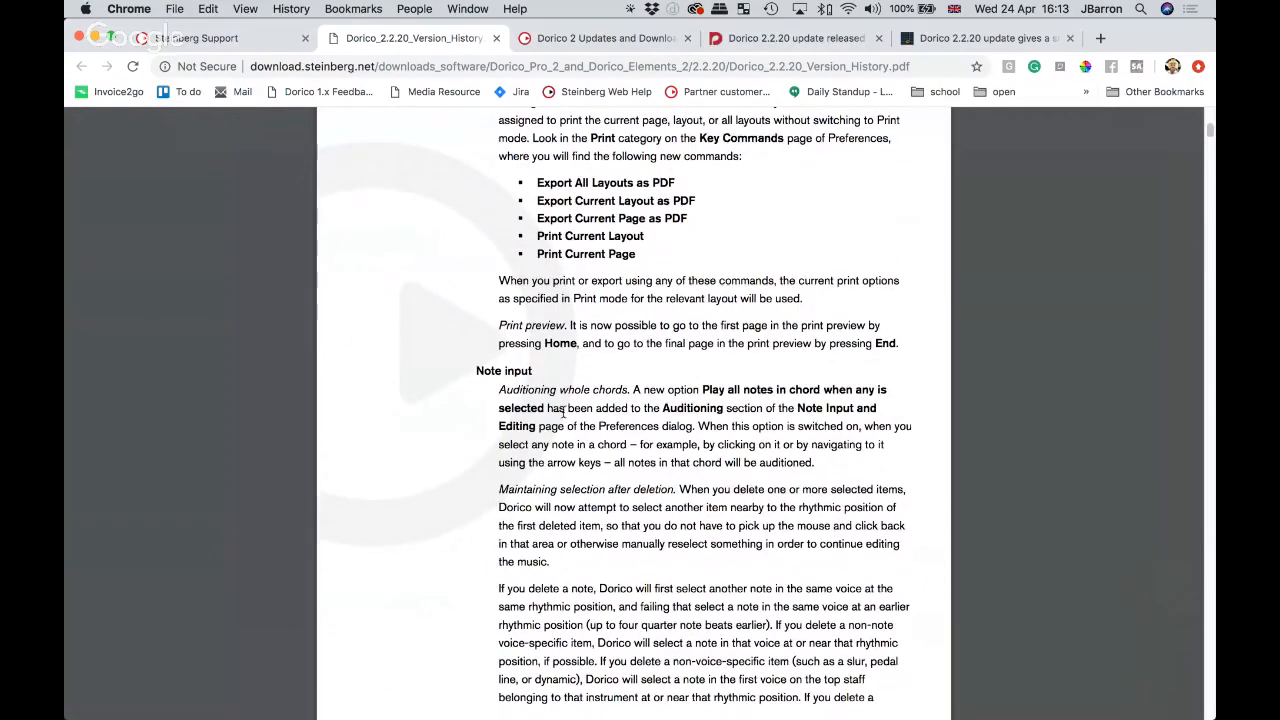
scroll(362, 404, down, 5)
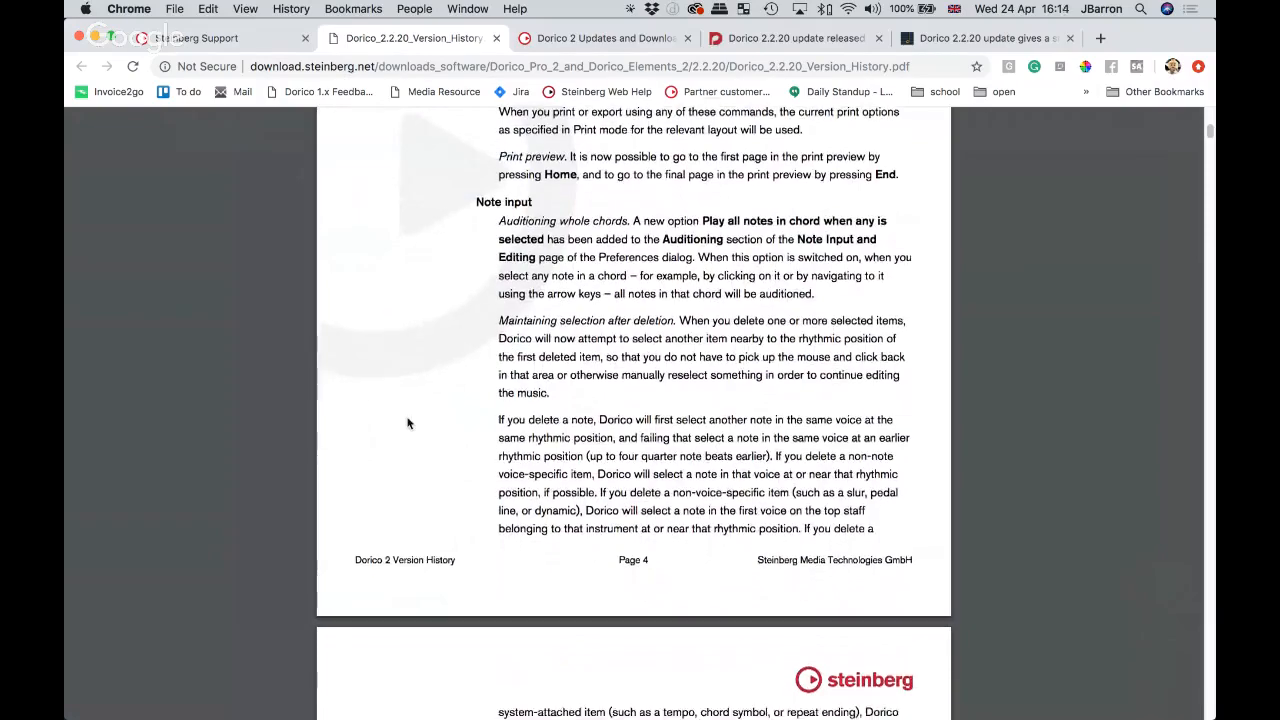
scroll(405, 425, down, 10)
scroll(397, 437, down, 2)
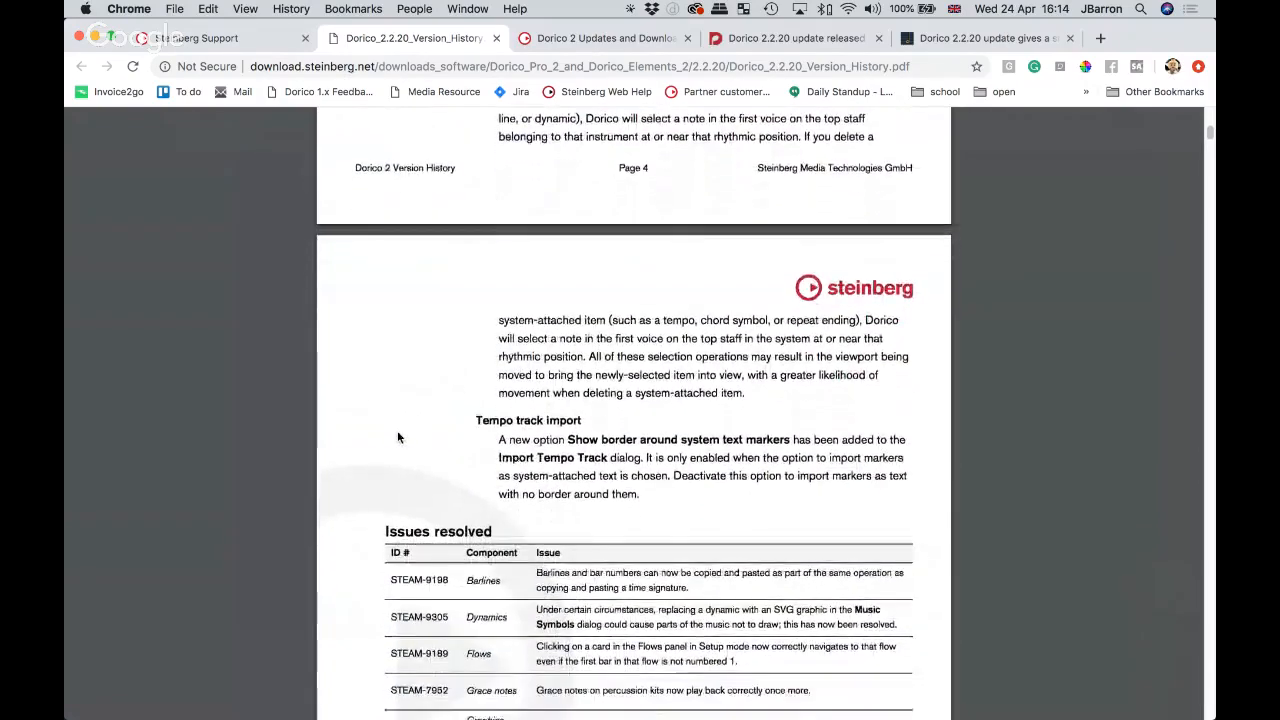
scroll(345, 424, down, 6)
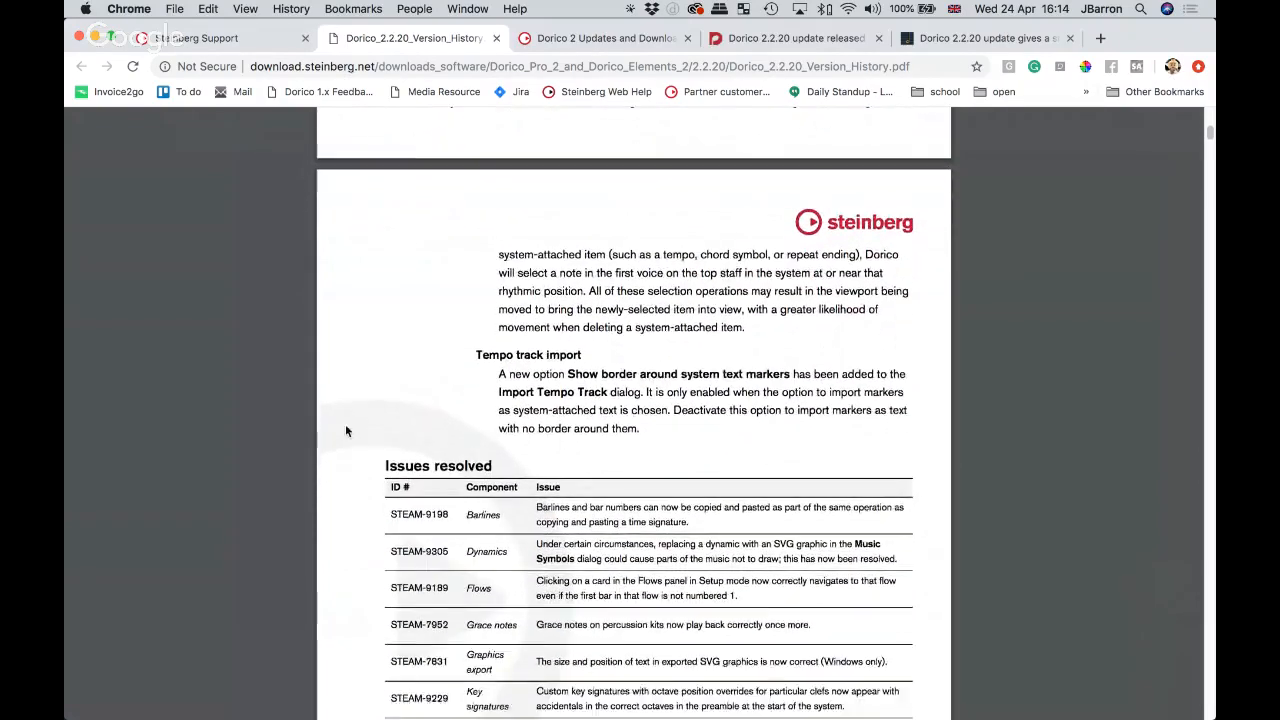
scroll(343, 367, up, 14)
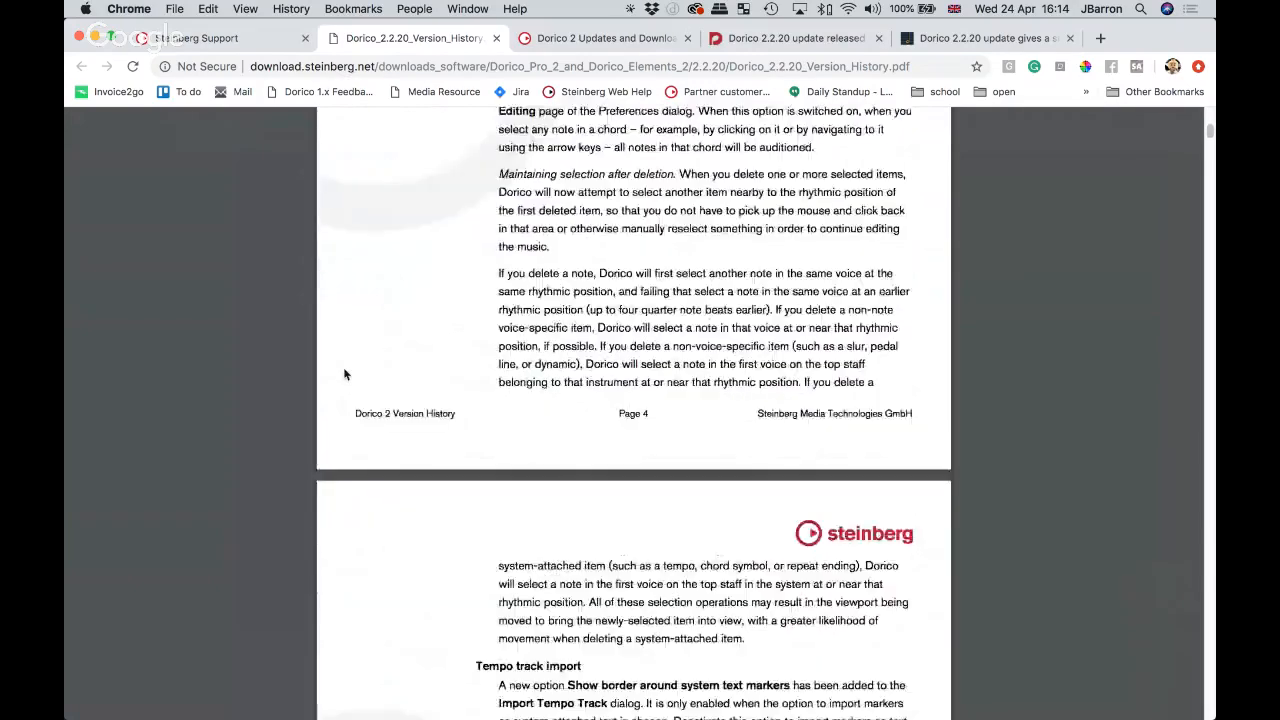
scroll(357, 543, down, 4)
scroll(358, 568, down, 8)
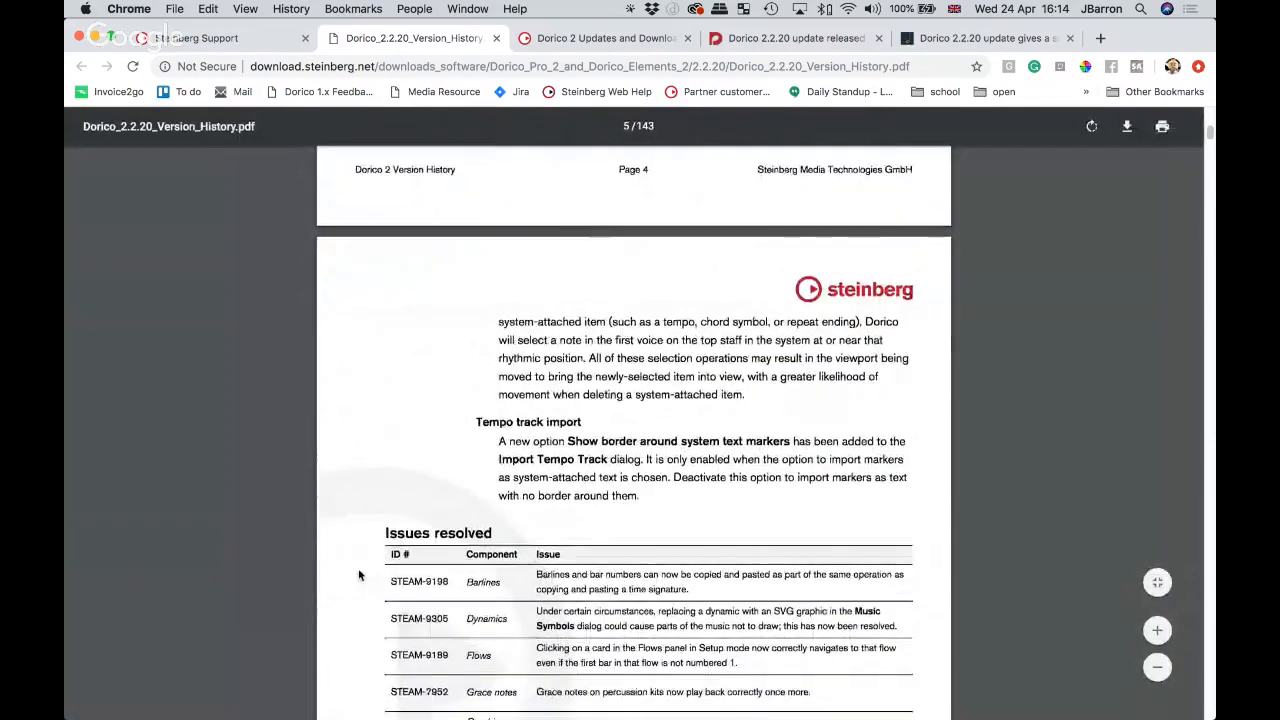
scroll(358, 575, down, 5)
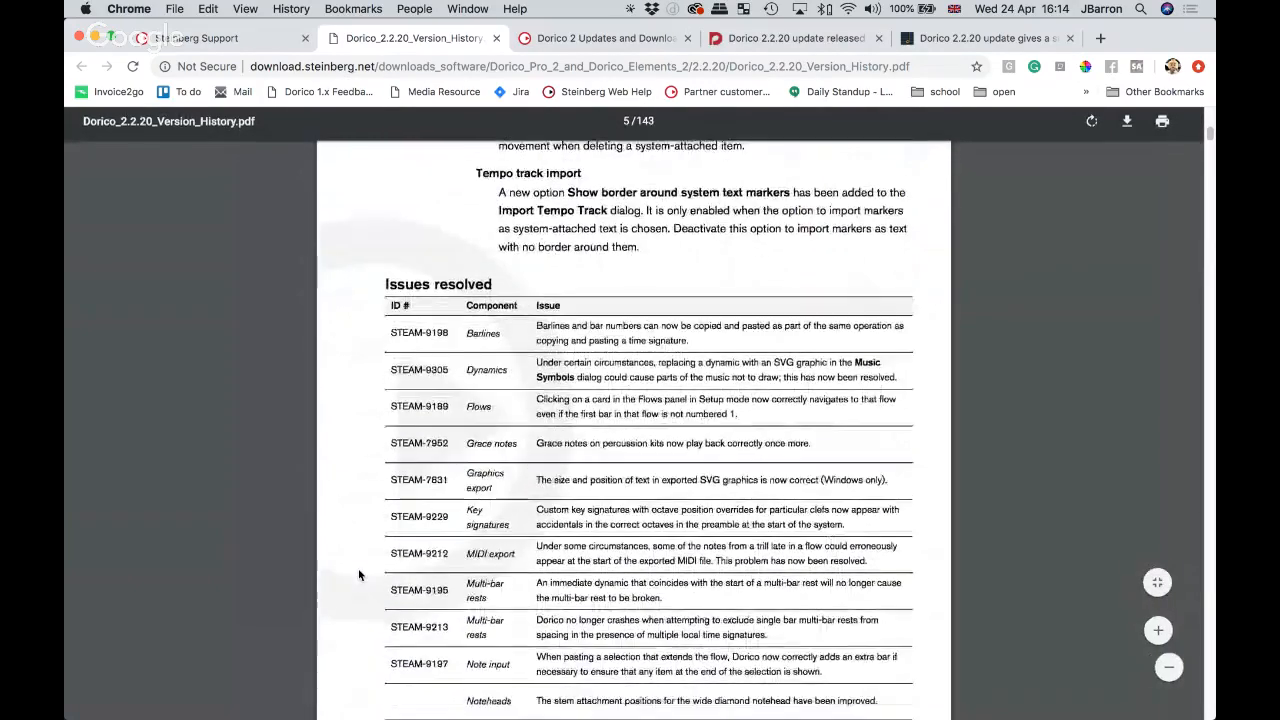
scroll(343, 484, down, 4)
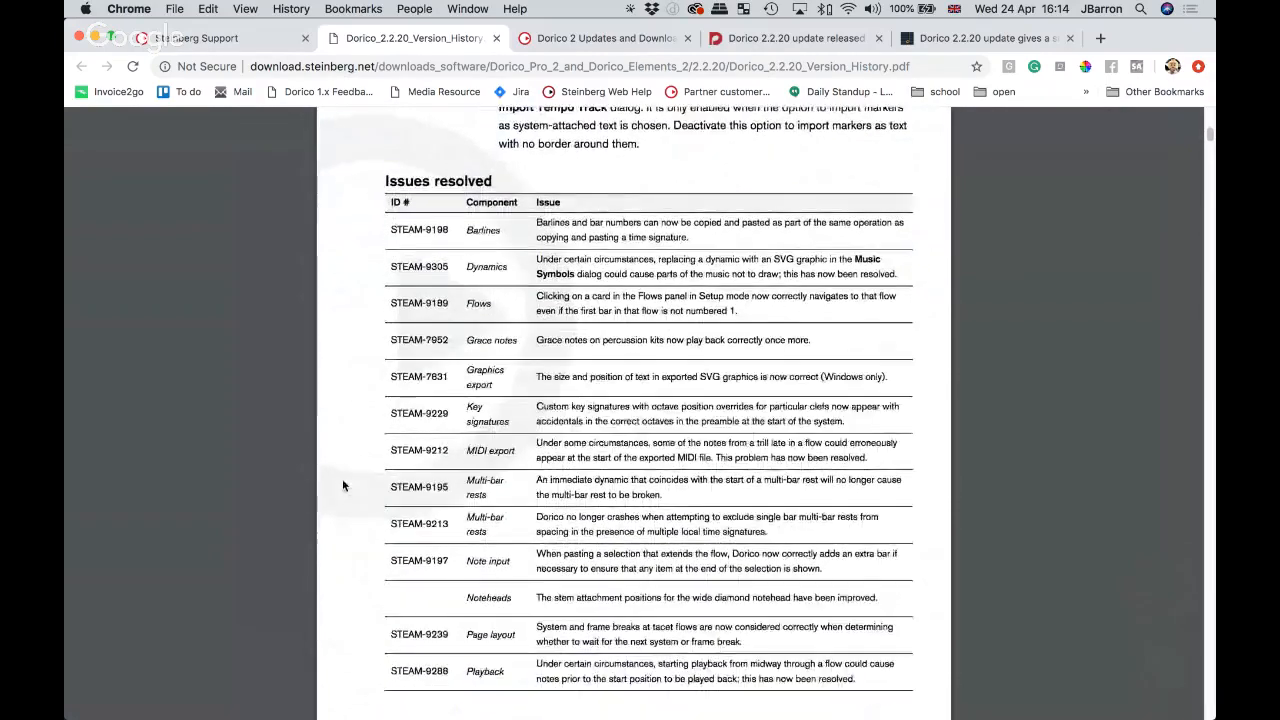
scroll(343, 485, up, 1)
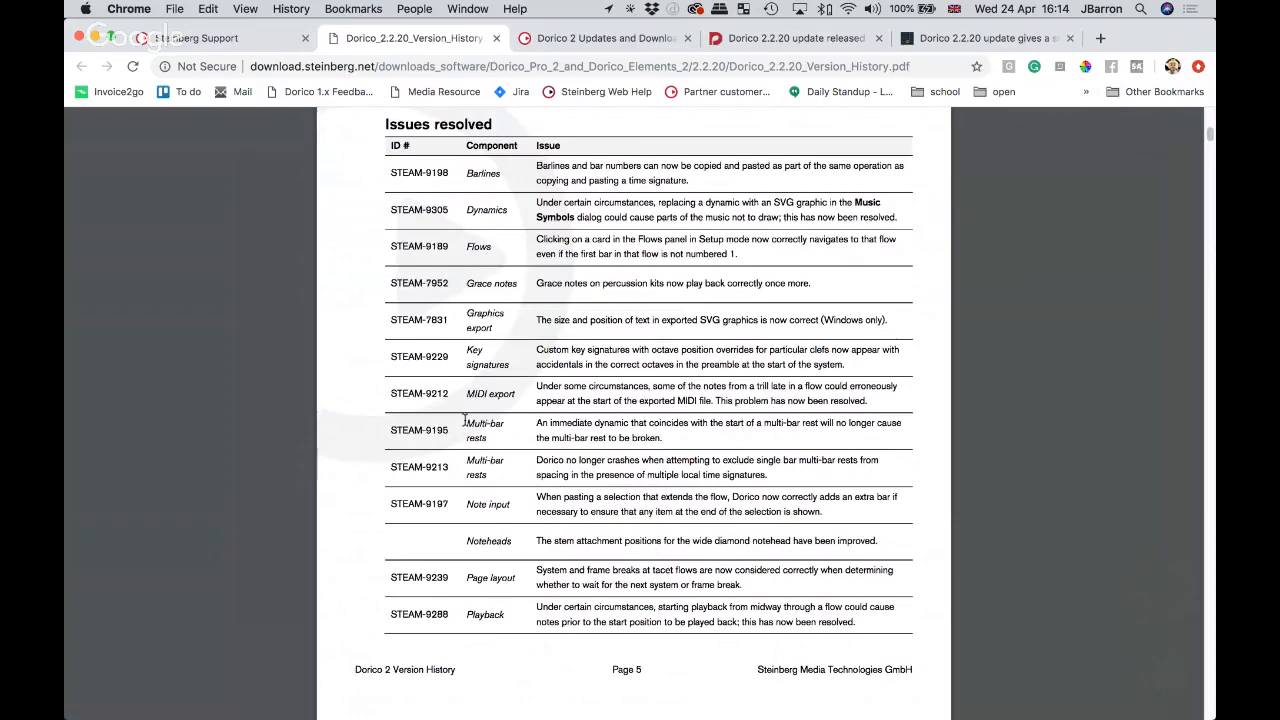
scroll(472, 465, down, 1)
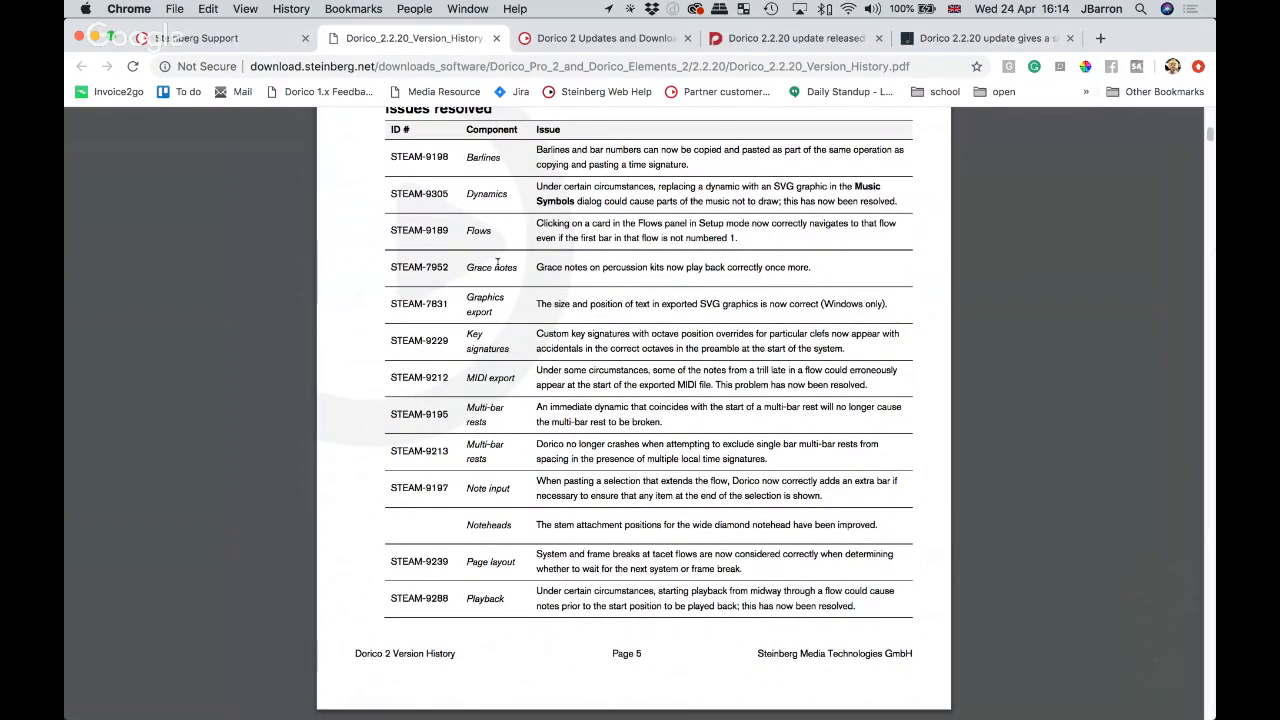
scroll(340, 386, down, 5)
scroll(340, 386, down, 10)
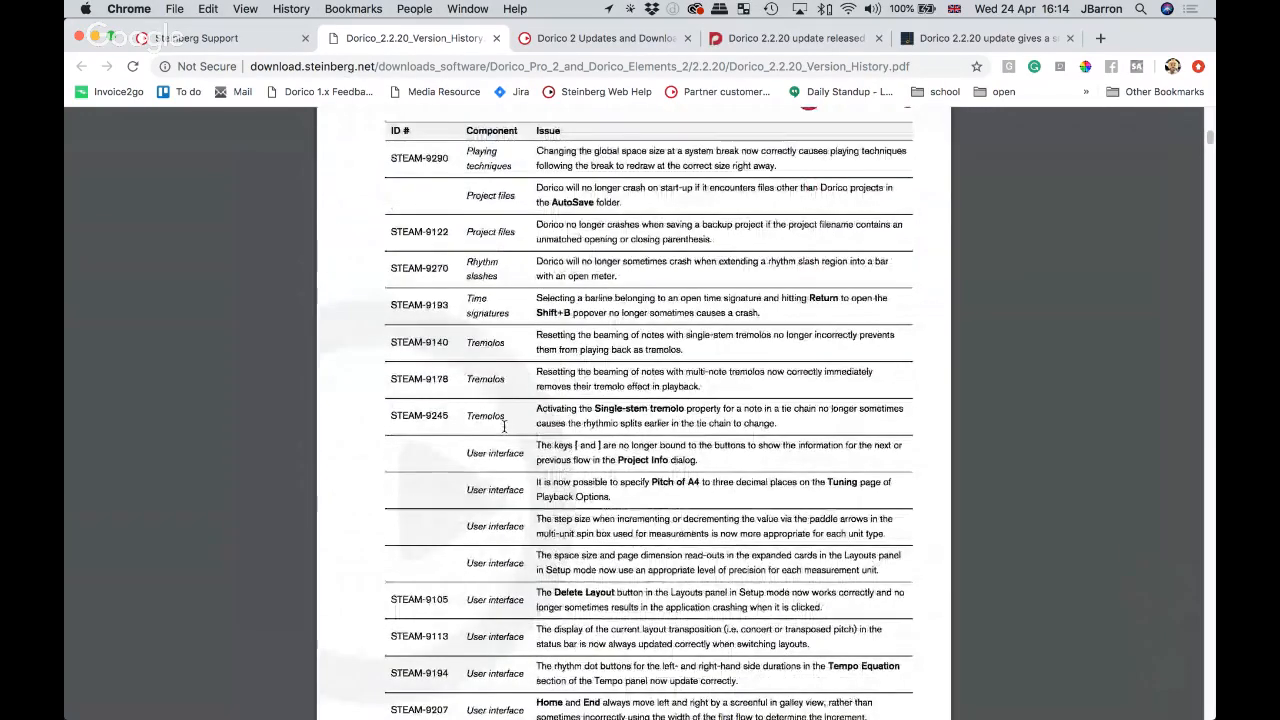
scroll(502, 426, down, 3)
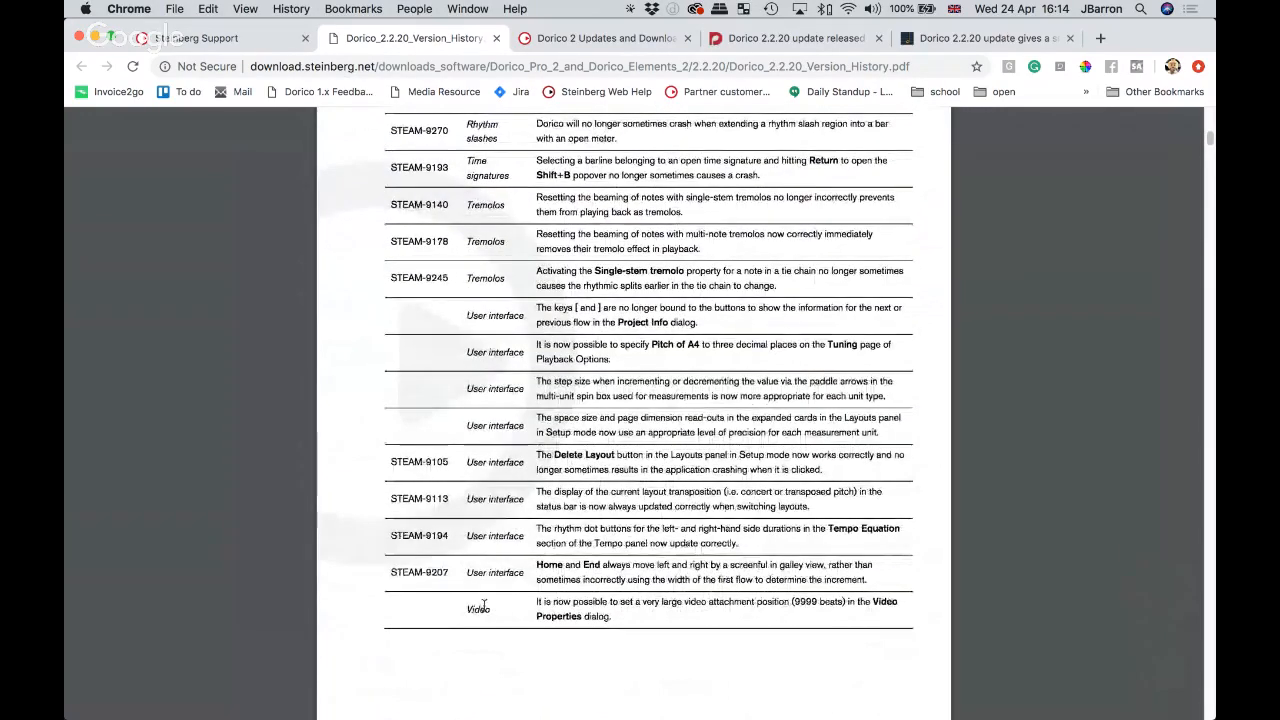
scroll(621, 651, down, 2)
scroll(621, 651, down, 2)
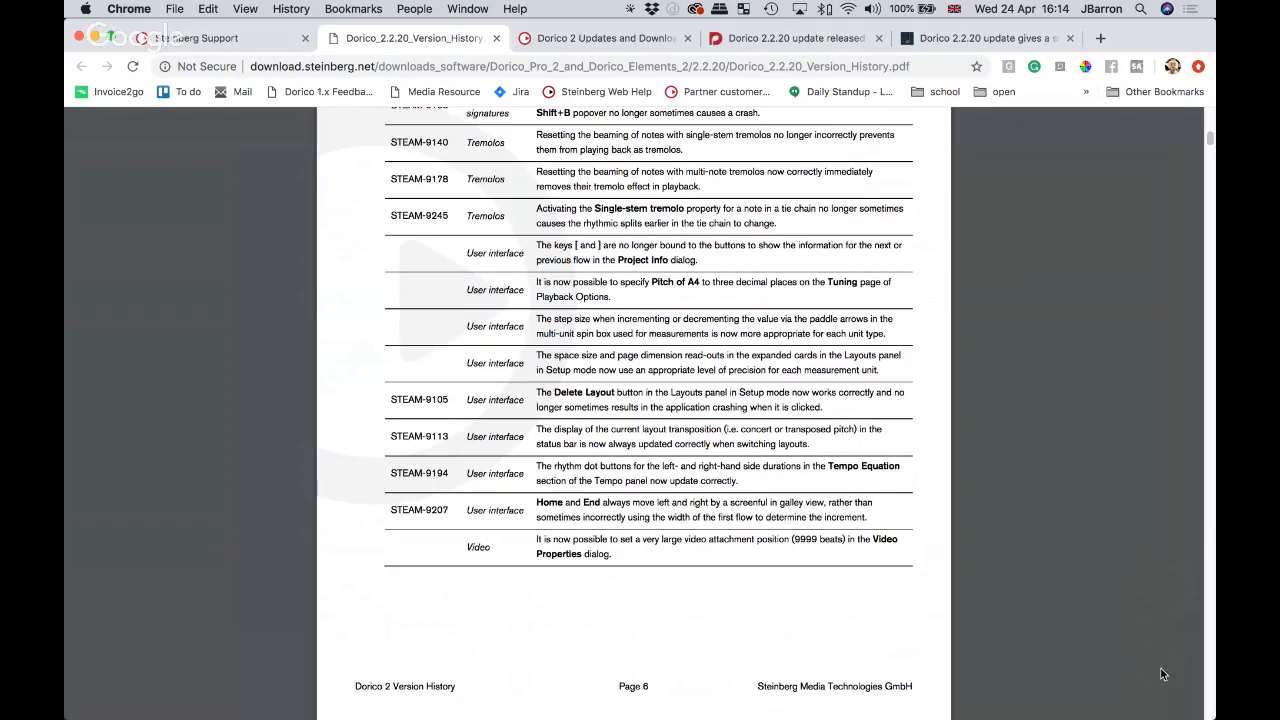
Step: Go to the Dorico 2 Updates and Downloads page, then switch to the Steinberg Download Assistant
click(239, 38)
click(580, 38)
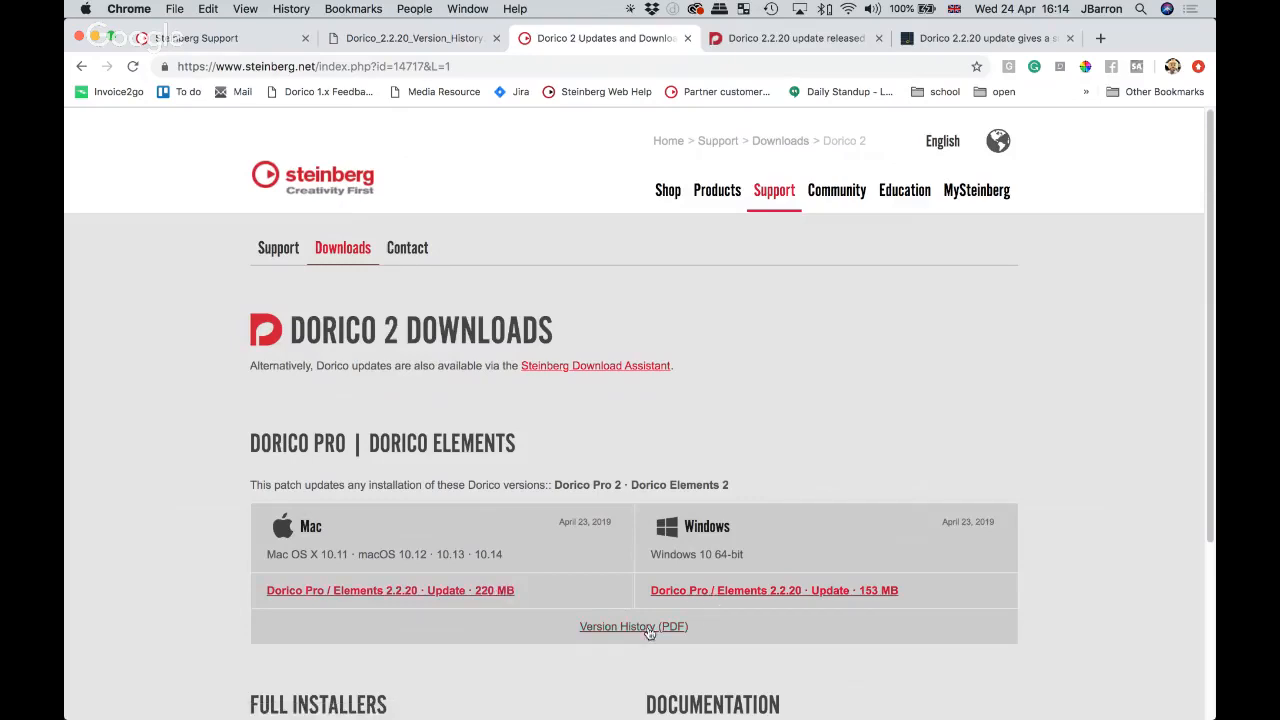
key(super+Tab)
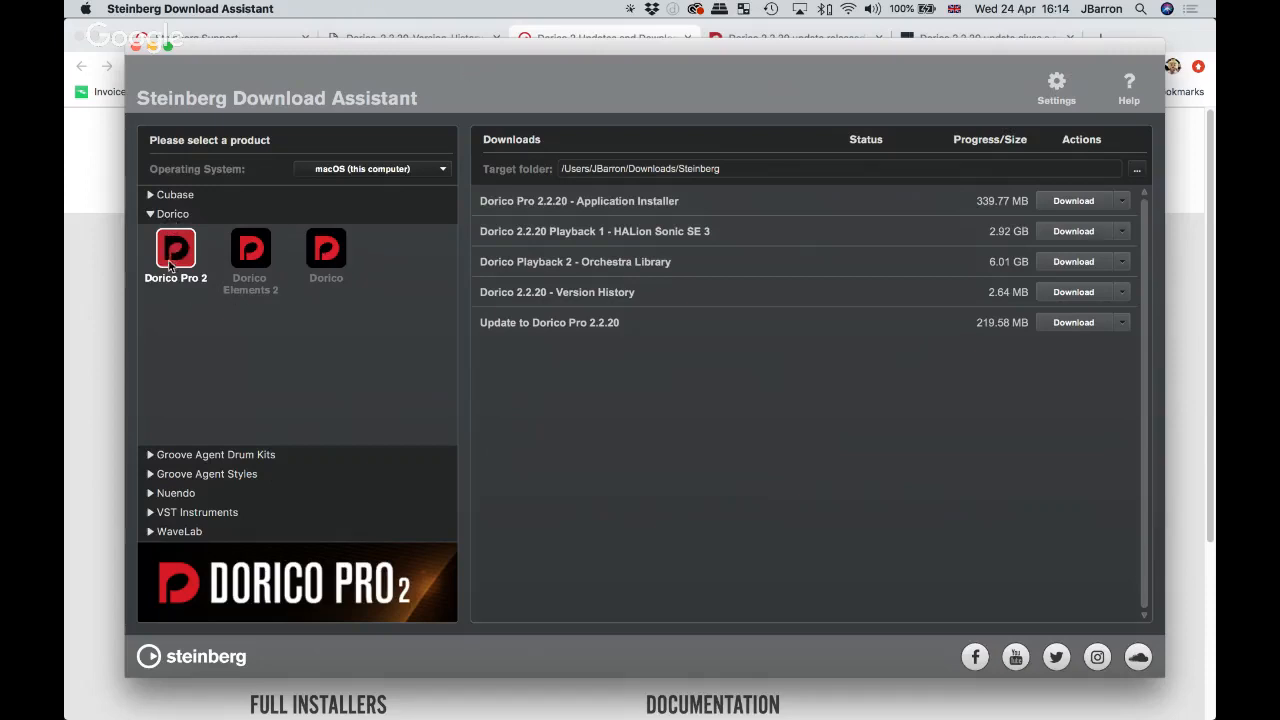
Step: View the Dorico Elements 2 and Dorico Pro 2 download lists, then open the Dorico blog's 2.2.20 post
click(249, 257)
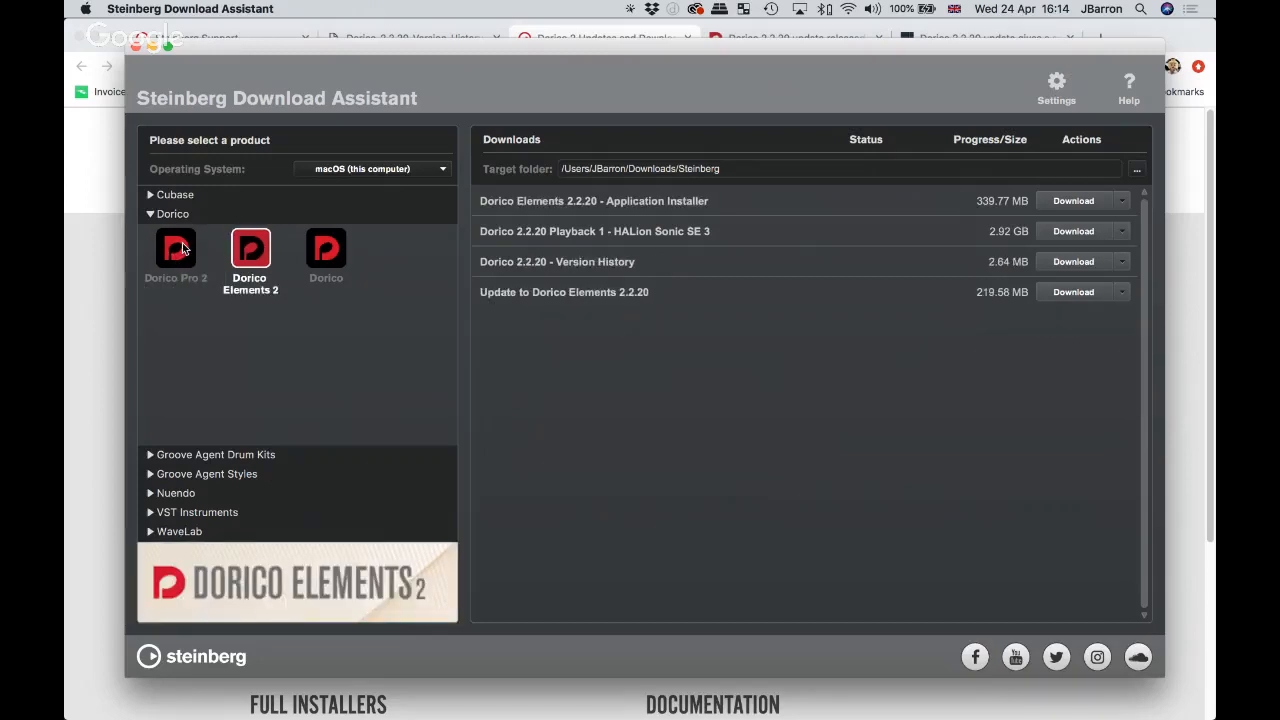
click(183, 249)
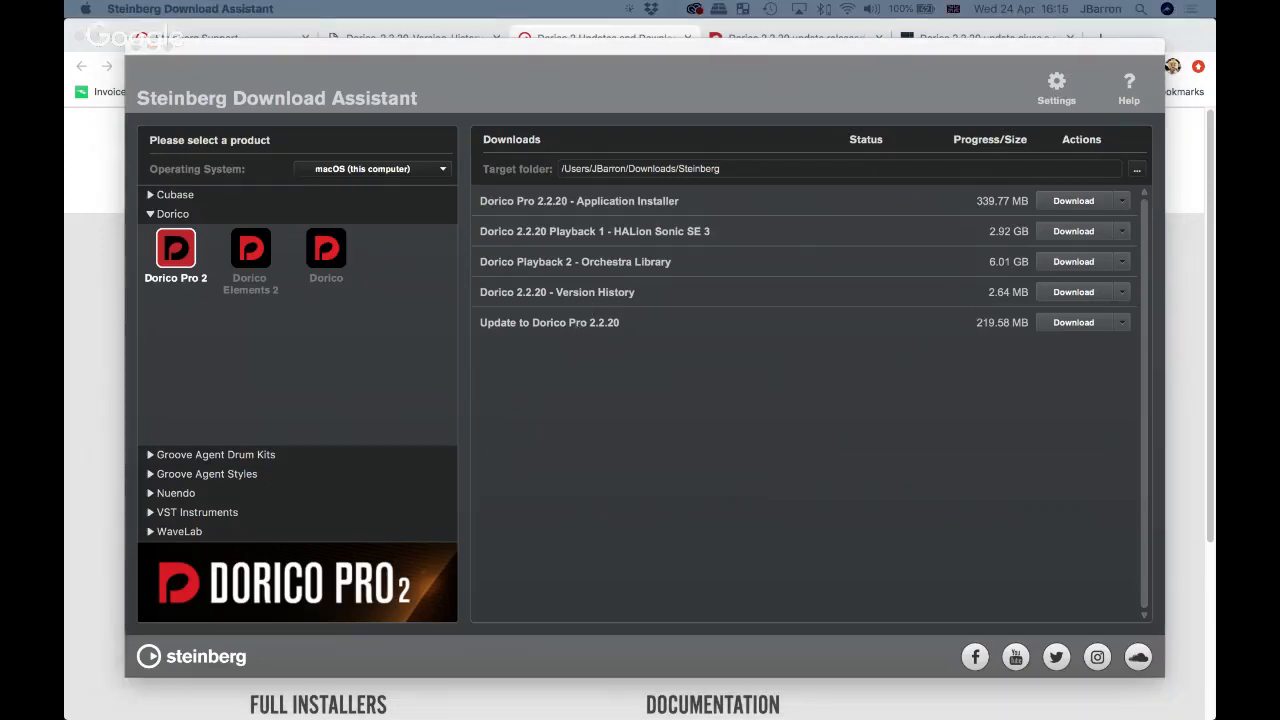
click(91, 238)
click(775, 38)
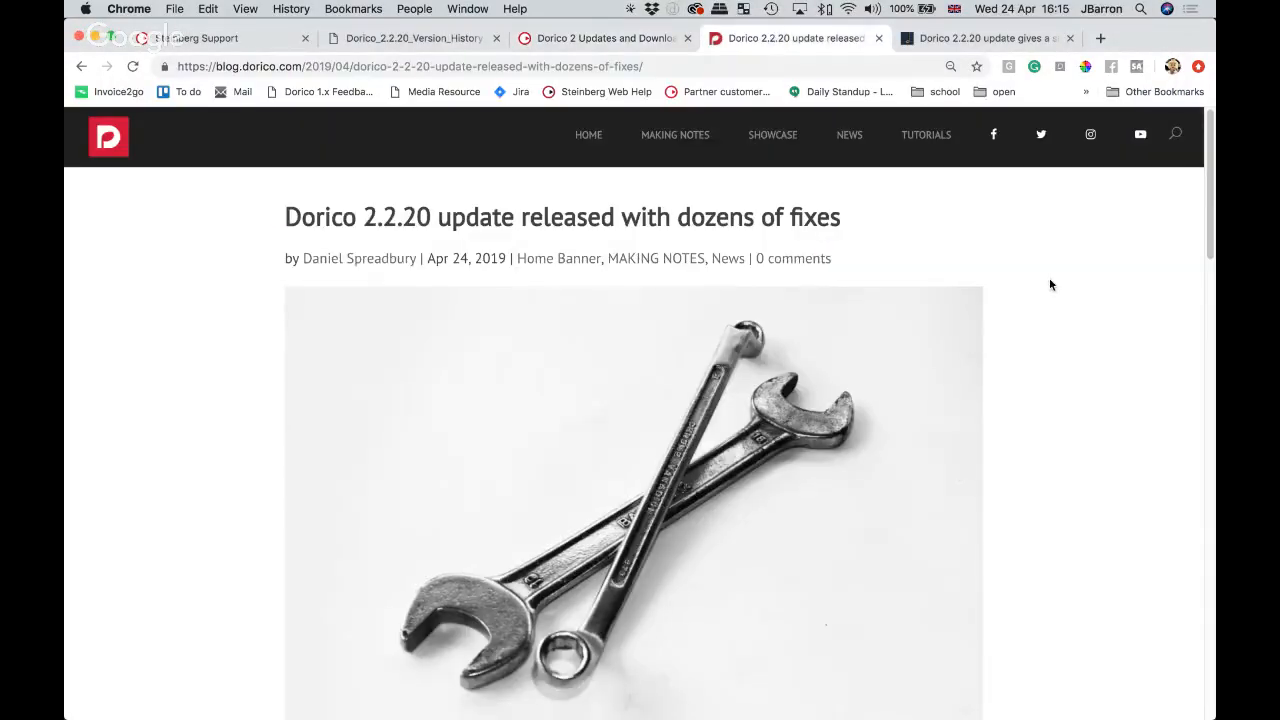
Step: View the Scoring Notes article on Dorico 2.2.20, then return to Dorico from the Dock
click(971, 37)
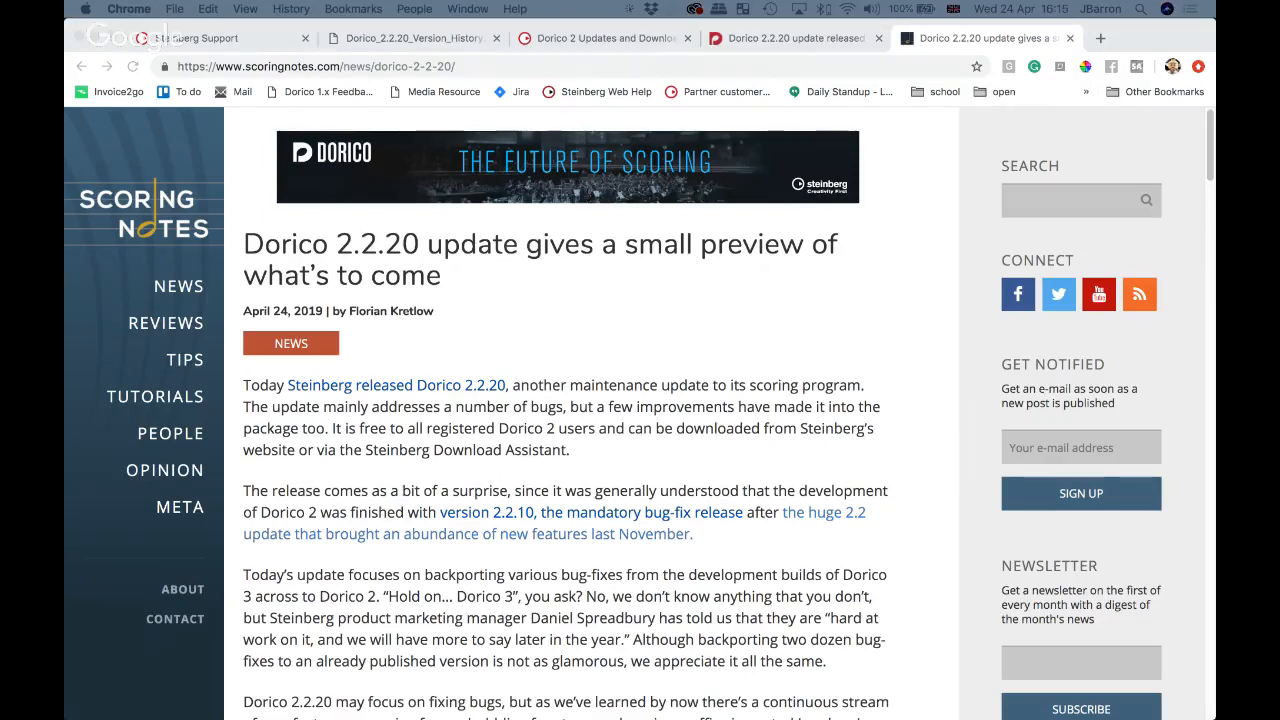
click(640, 336)
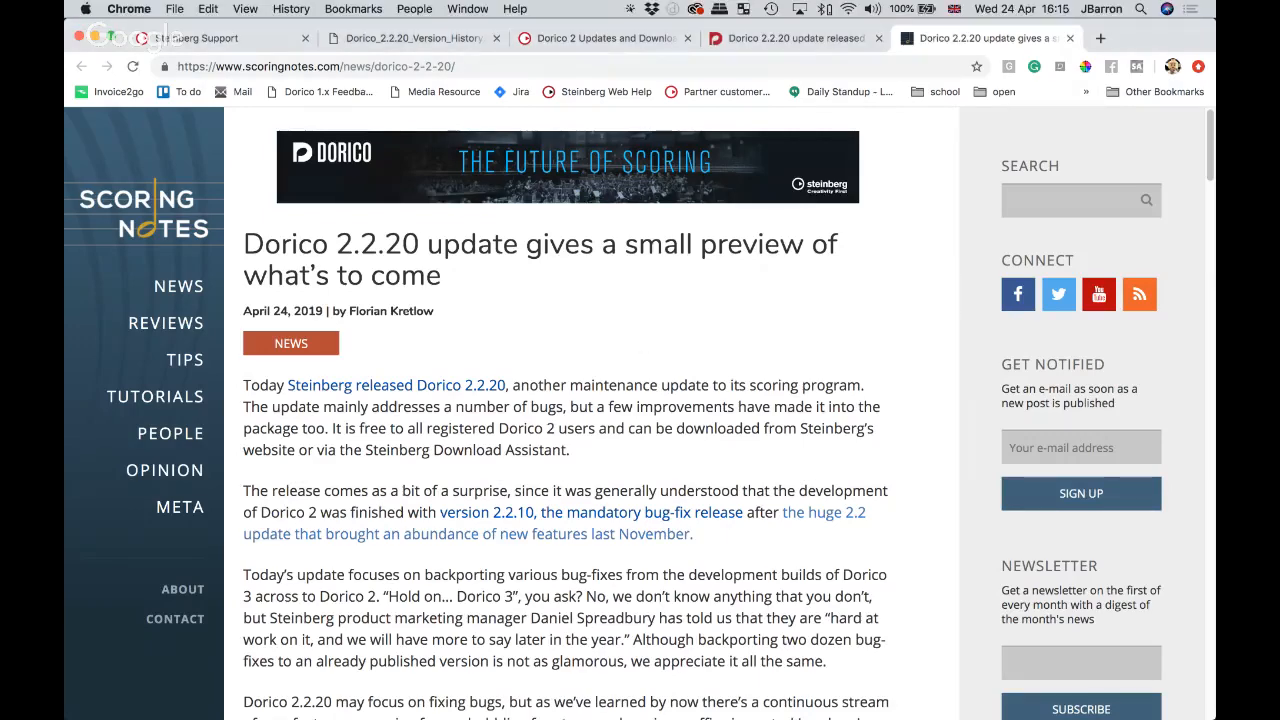
click(757, 692)
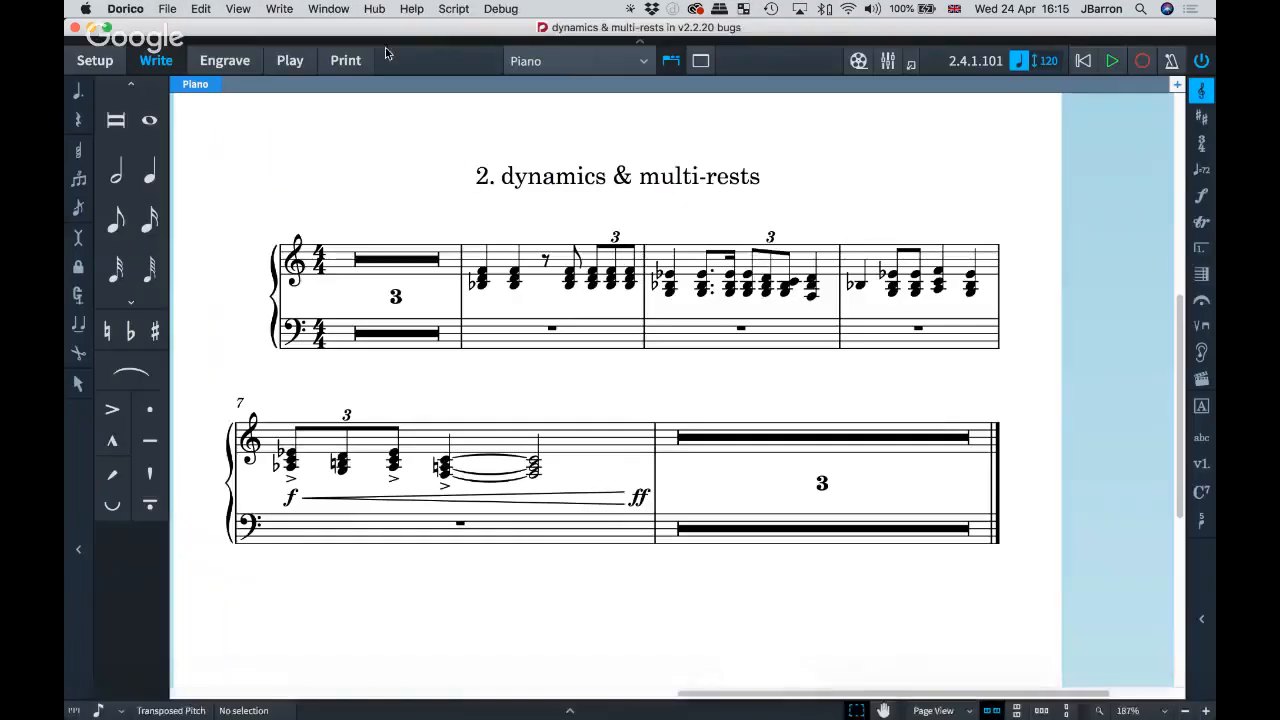
Step: Cycle to the Liszt Sonetto 104 del Petrarca project window and scroll to bars 35–39
click(330, 10)
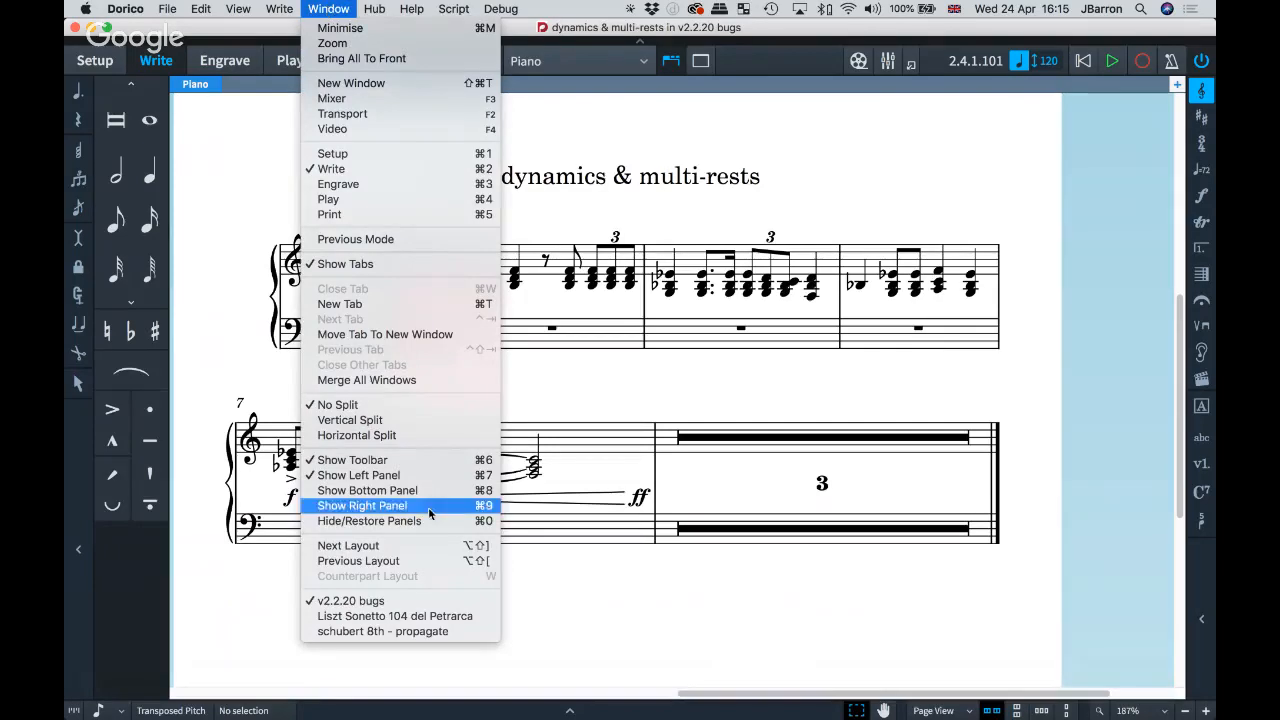
click(604, 606)
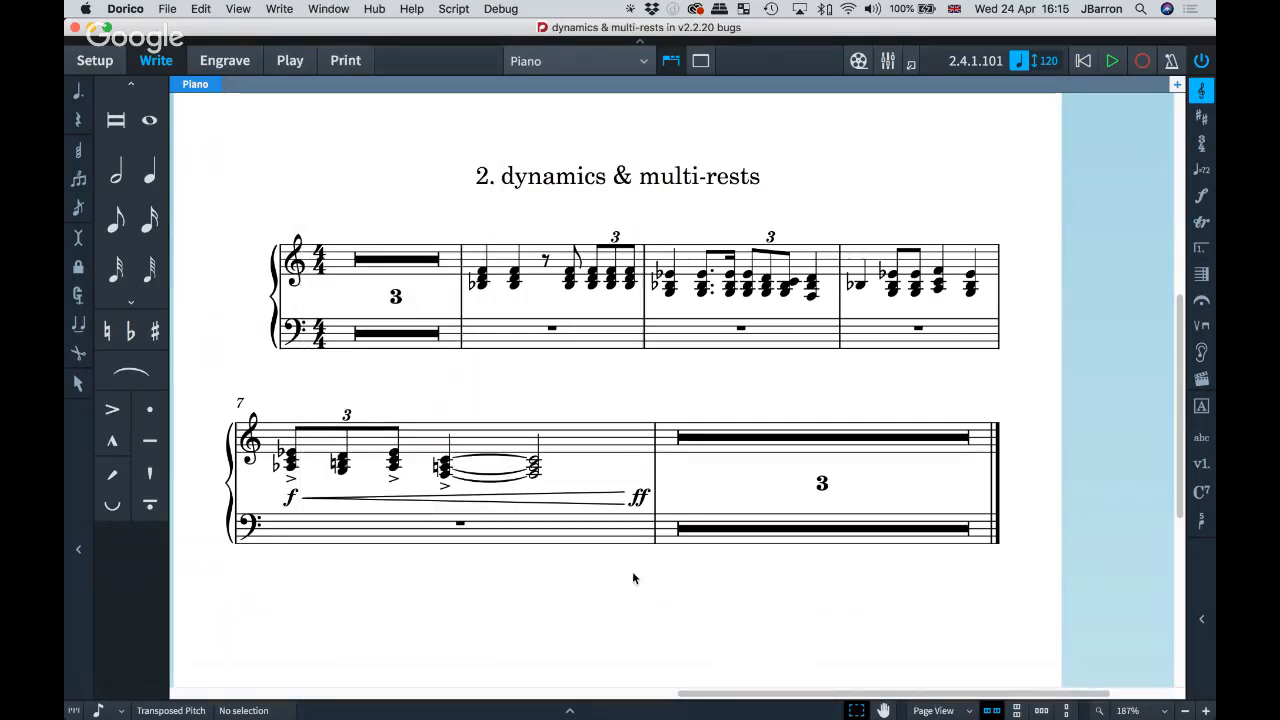
key(super+grave)
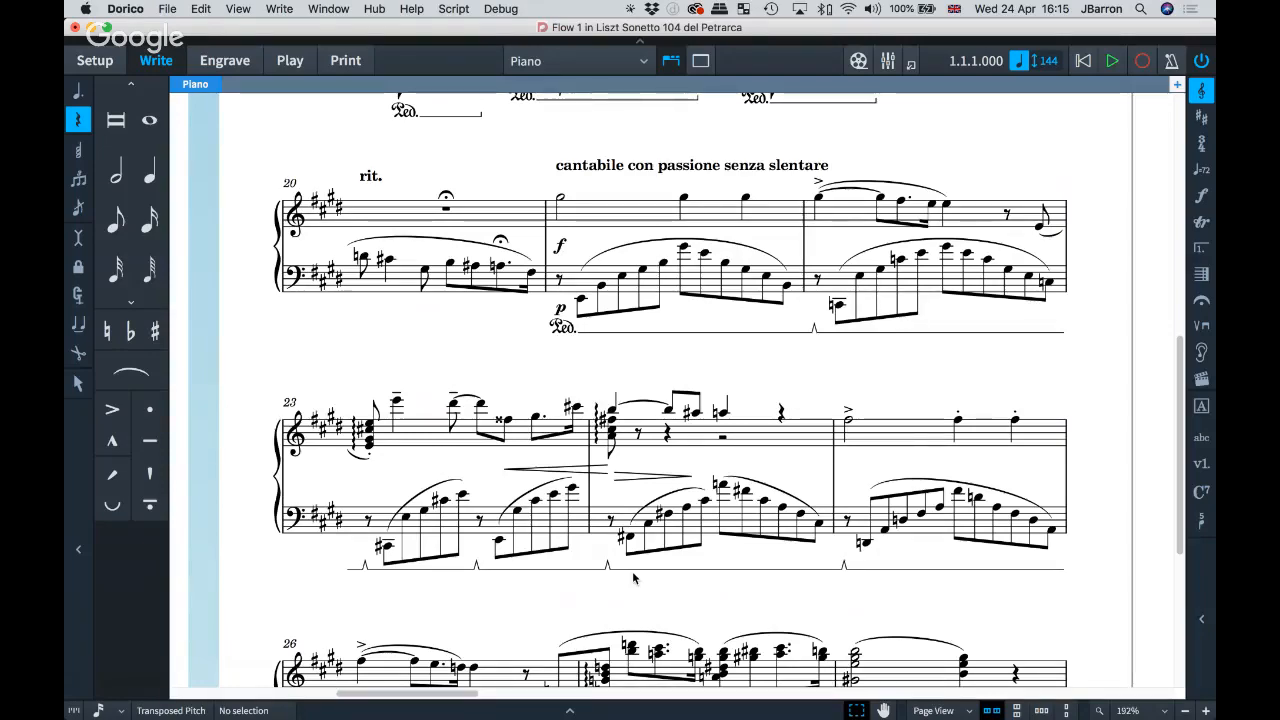
scroll(633, 578, down, 3)
scroll(666, 545, right, 5)
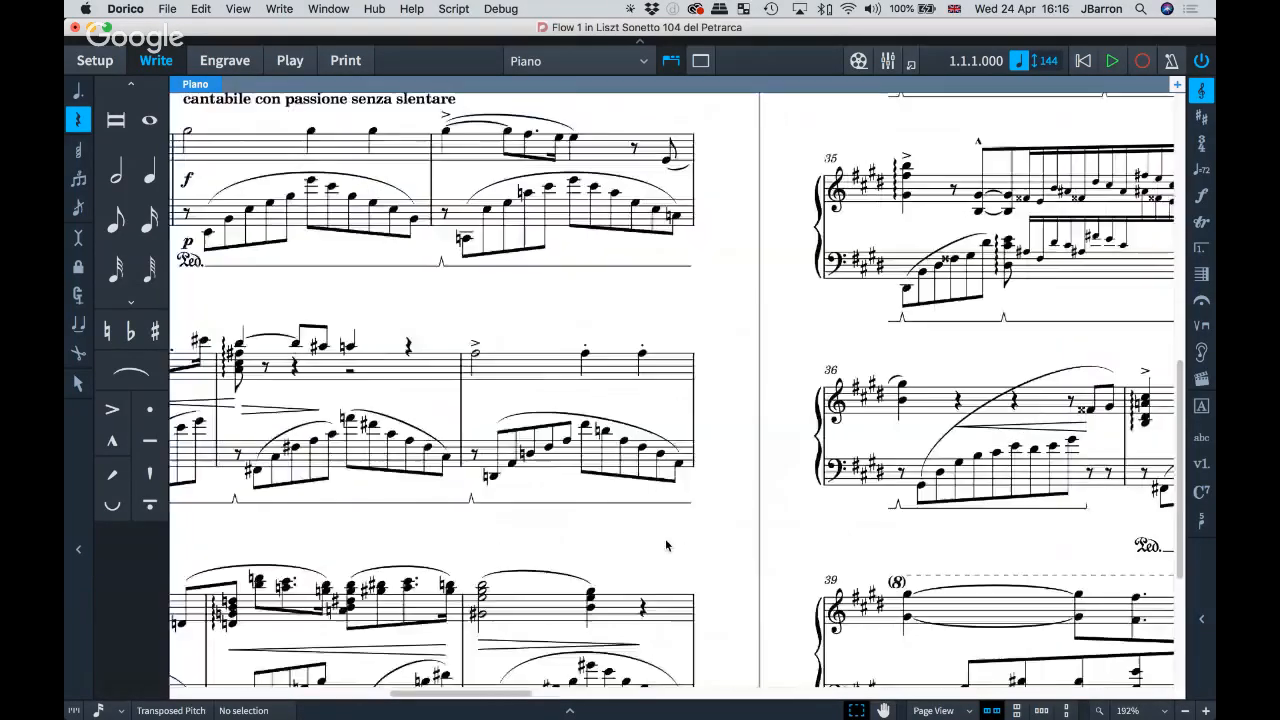
scroll(666, 545, right, 10)
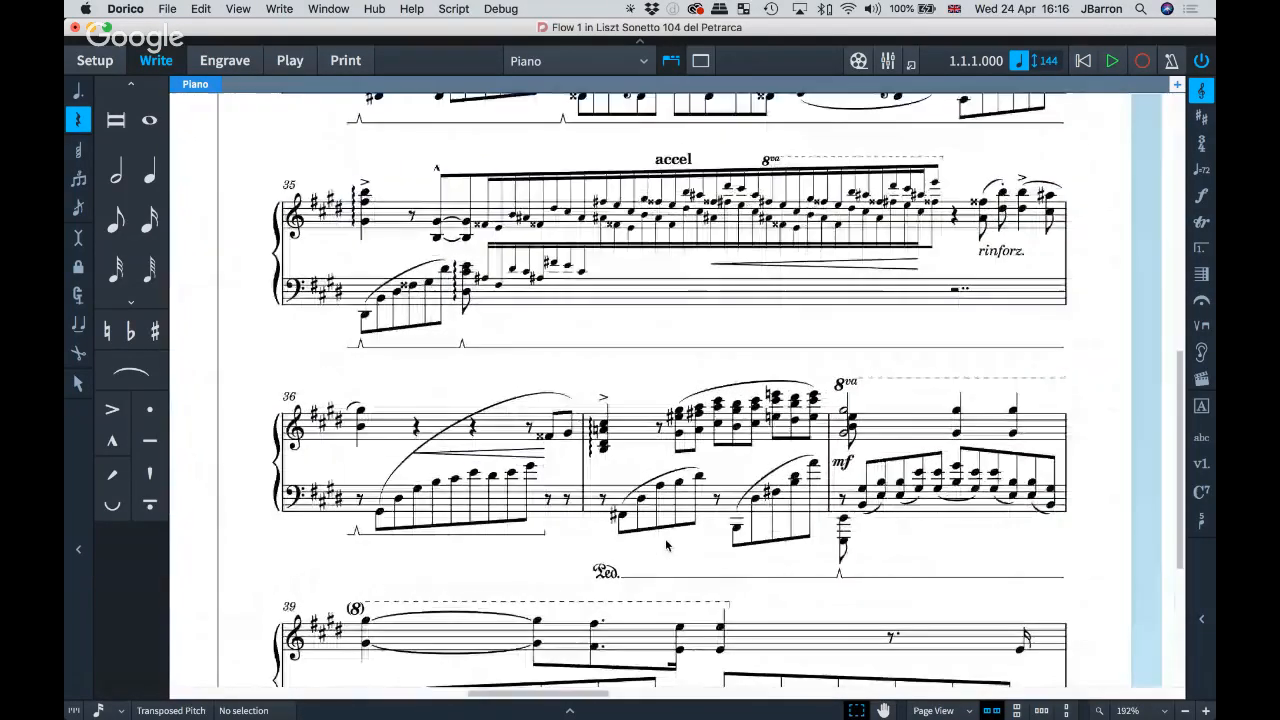
scroll(666, 545, right, 2)
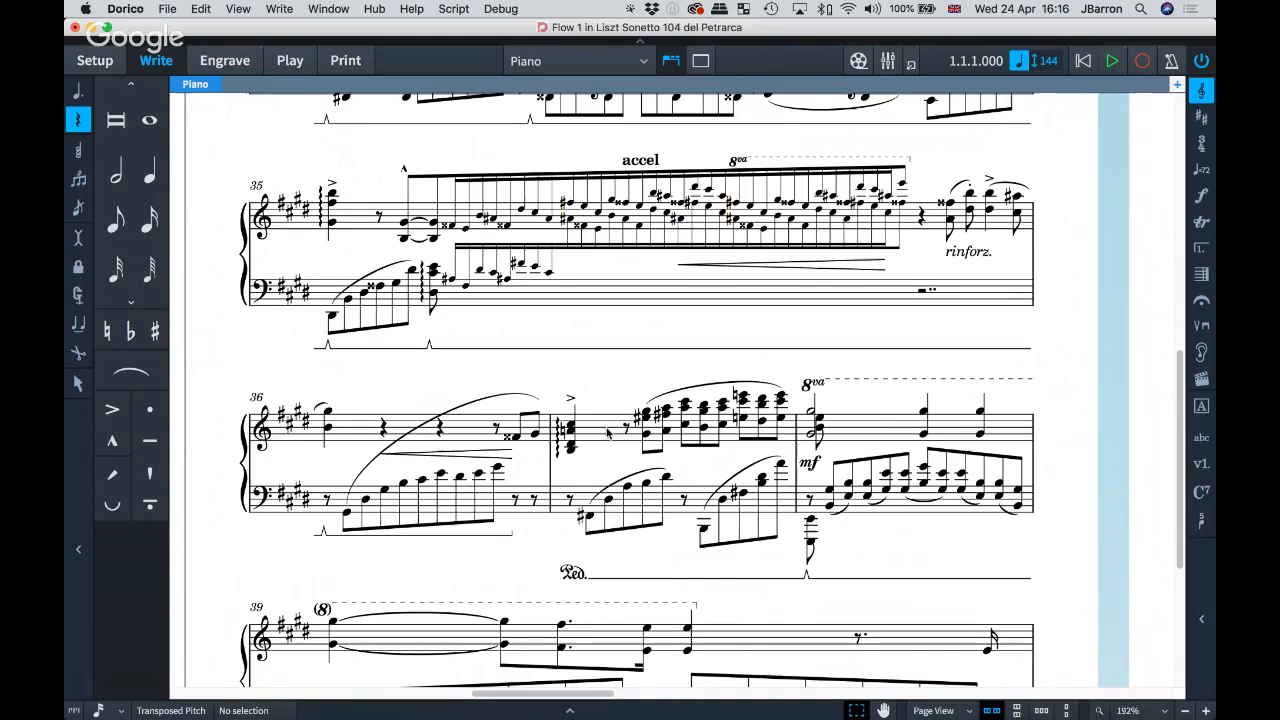
Step: Turn on View > Note and Rest Colors > Voice Colors for the Liszt score
click(242, 9)
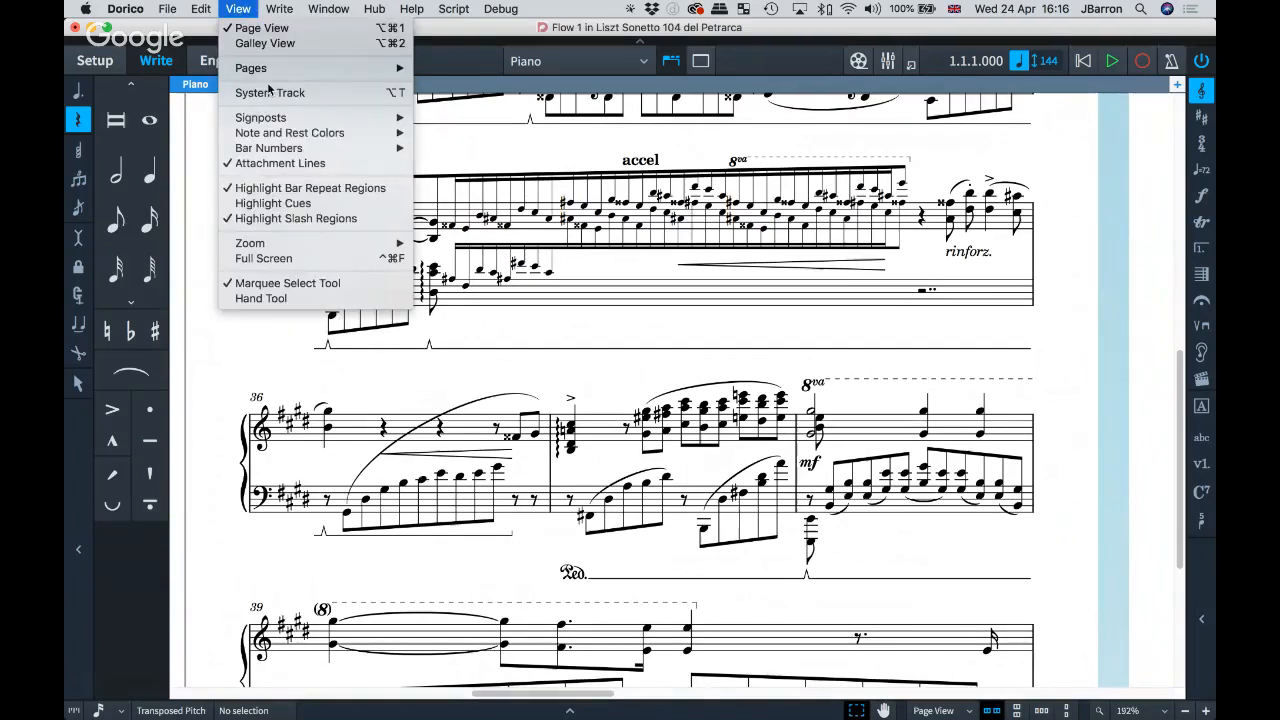
mouse_move(276, 133)
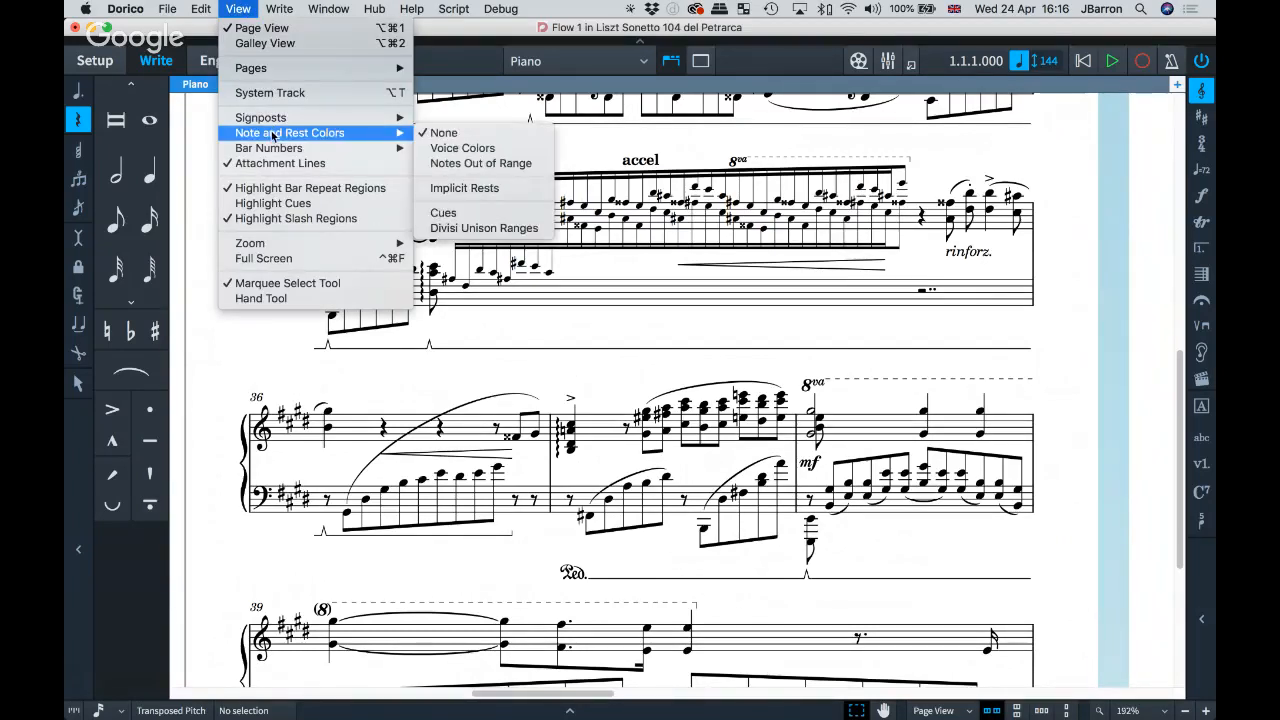
click(437, 149)
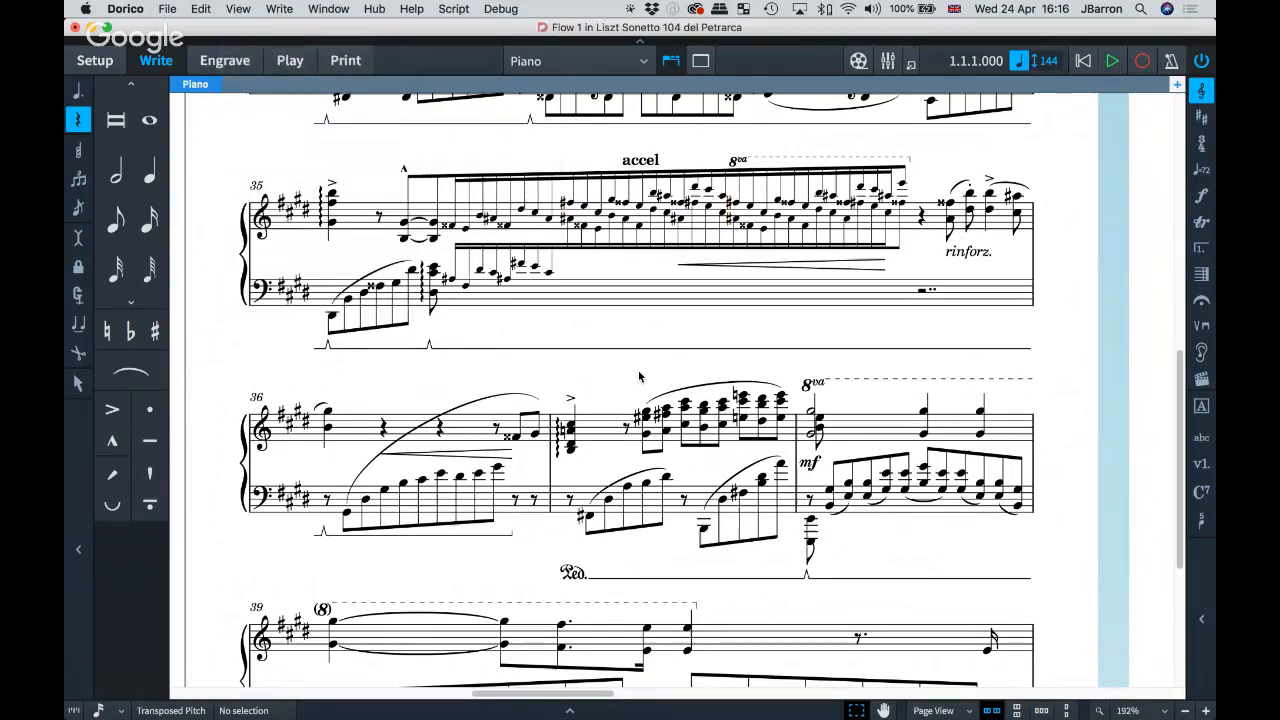
scroll(604, 384, down, 1)
scroll(604, 384, right, 1)
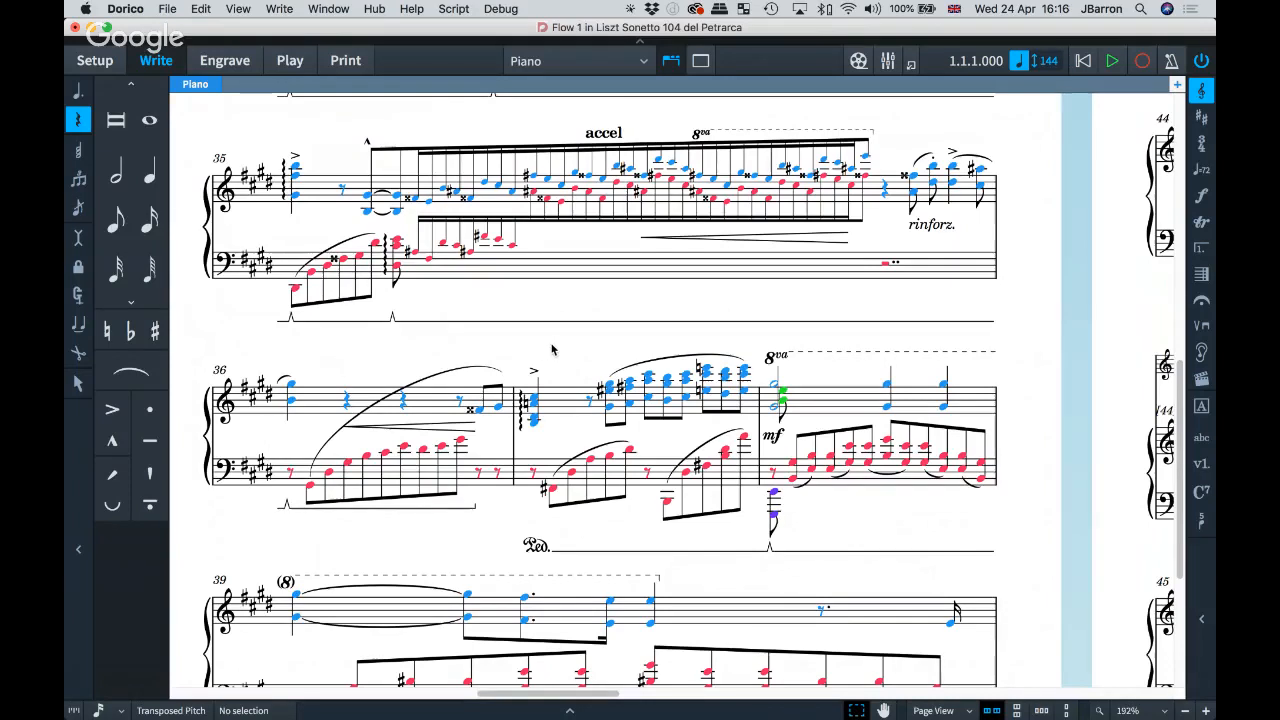
click(556, 404)
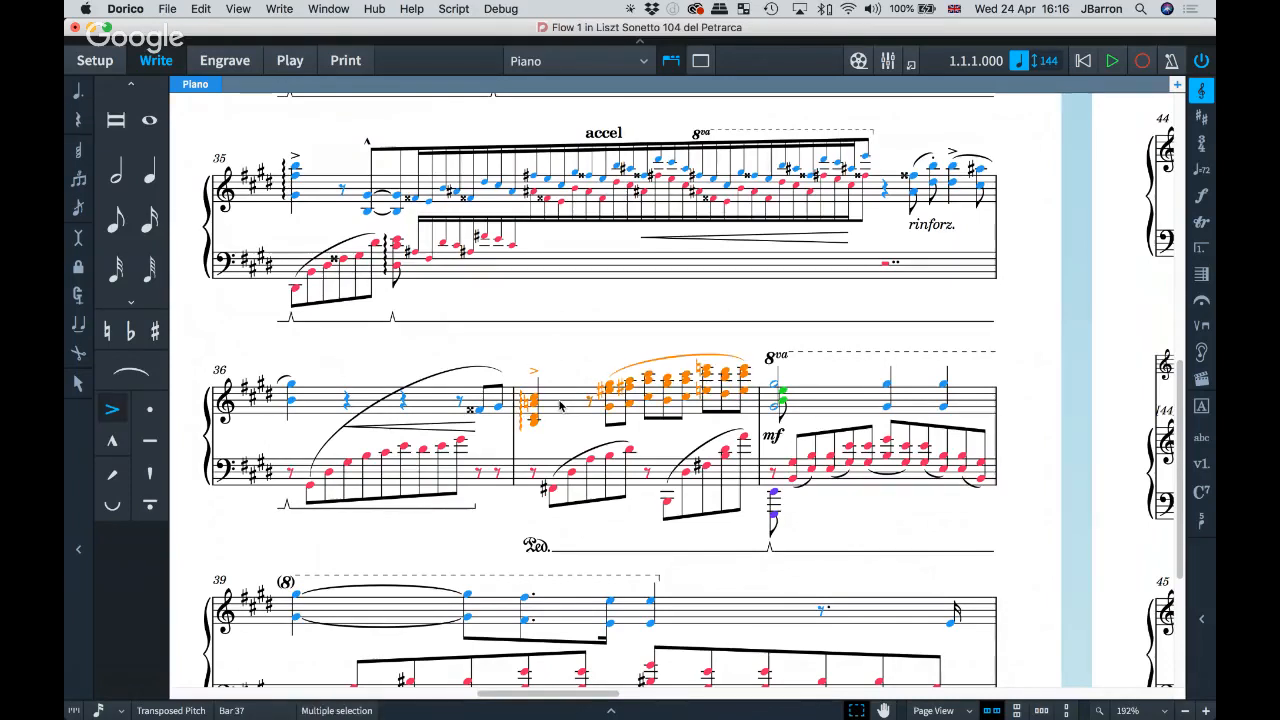
key(Escape)
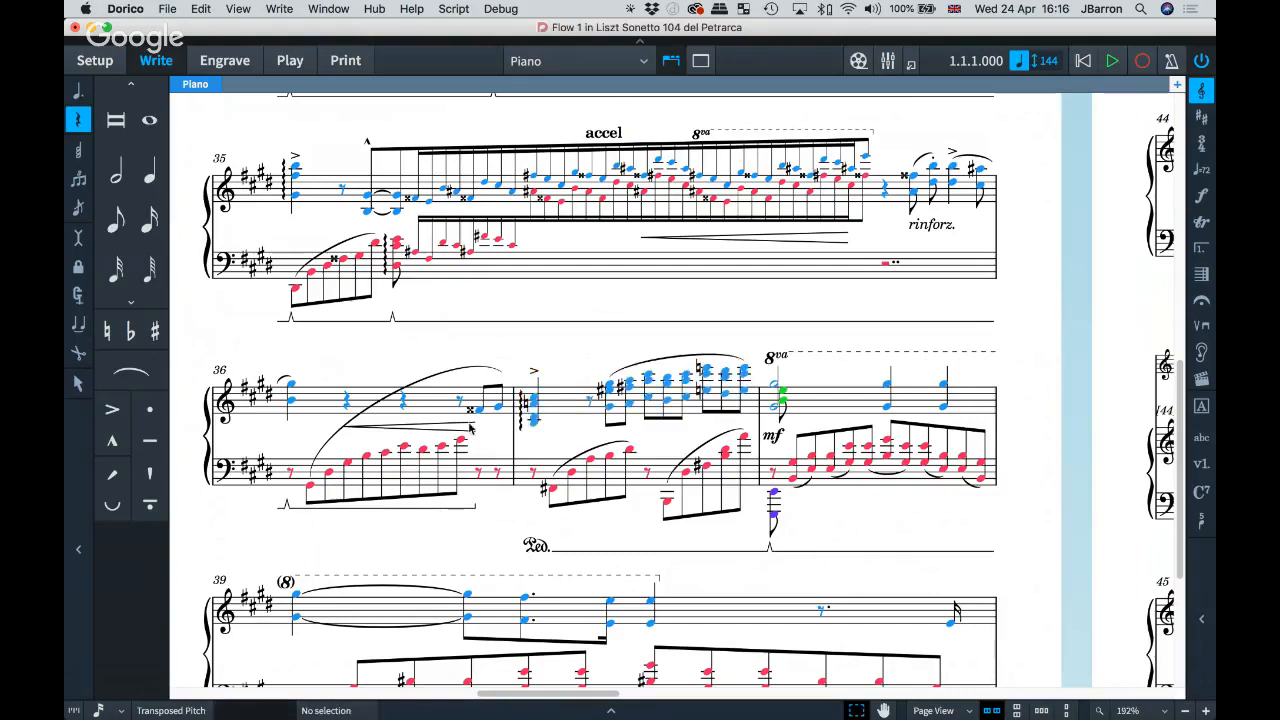
click(558, 399)
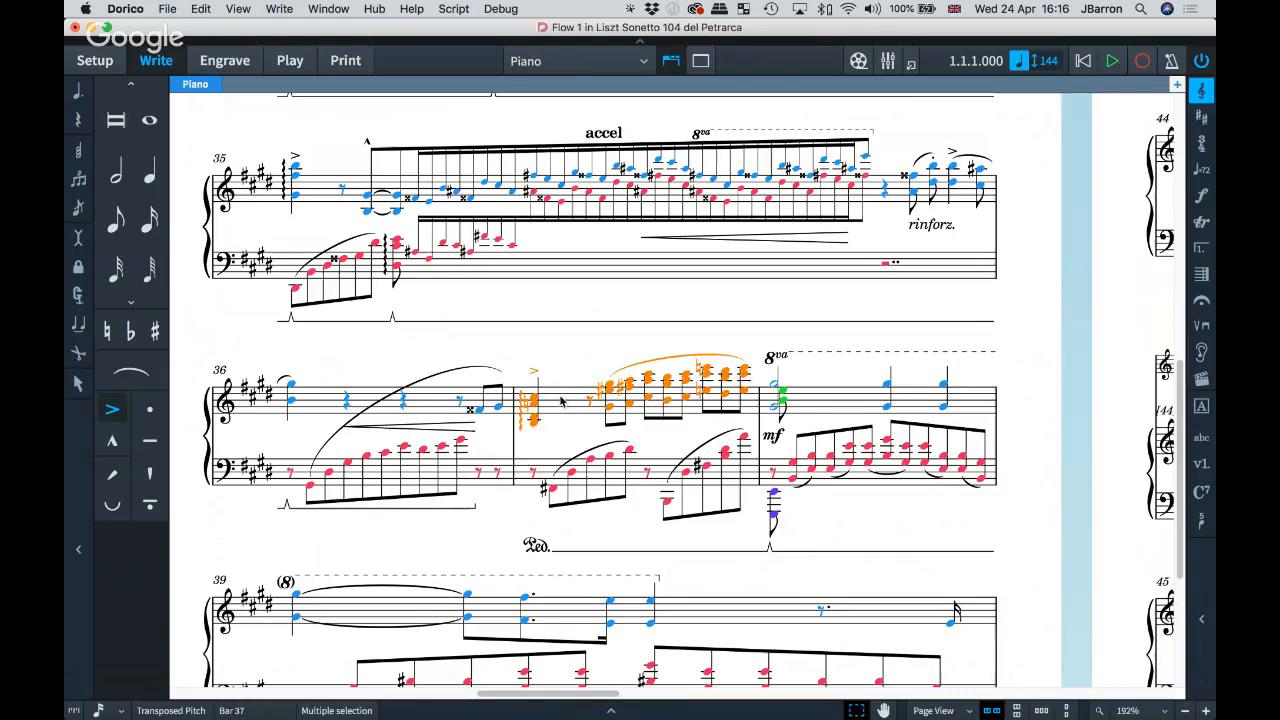
right_click(561, 401)
mouse_move(623, 690)
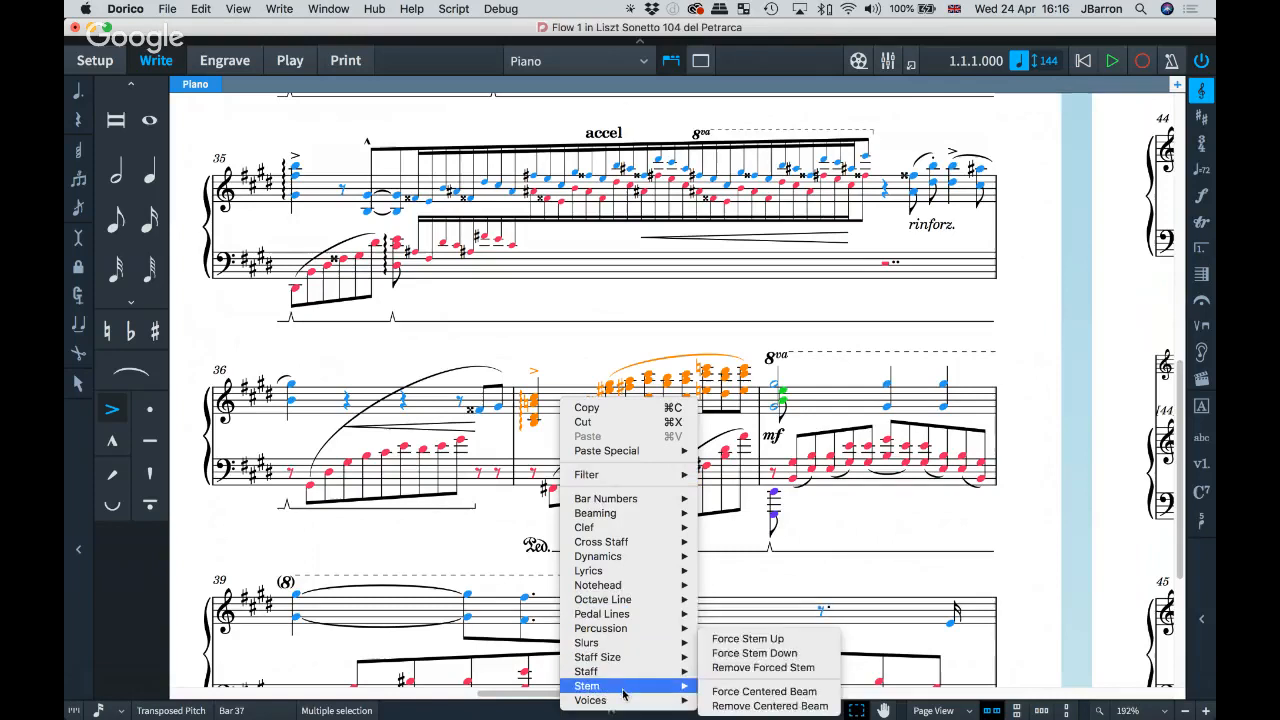
mouse_move(770, 688)
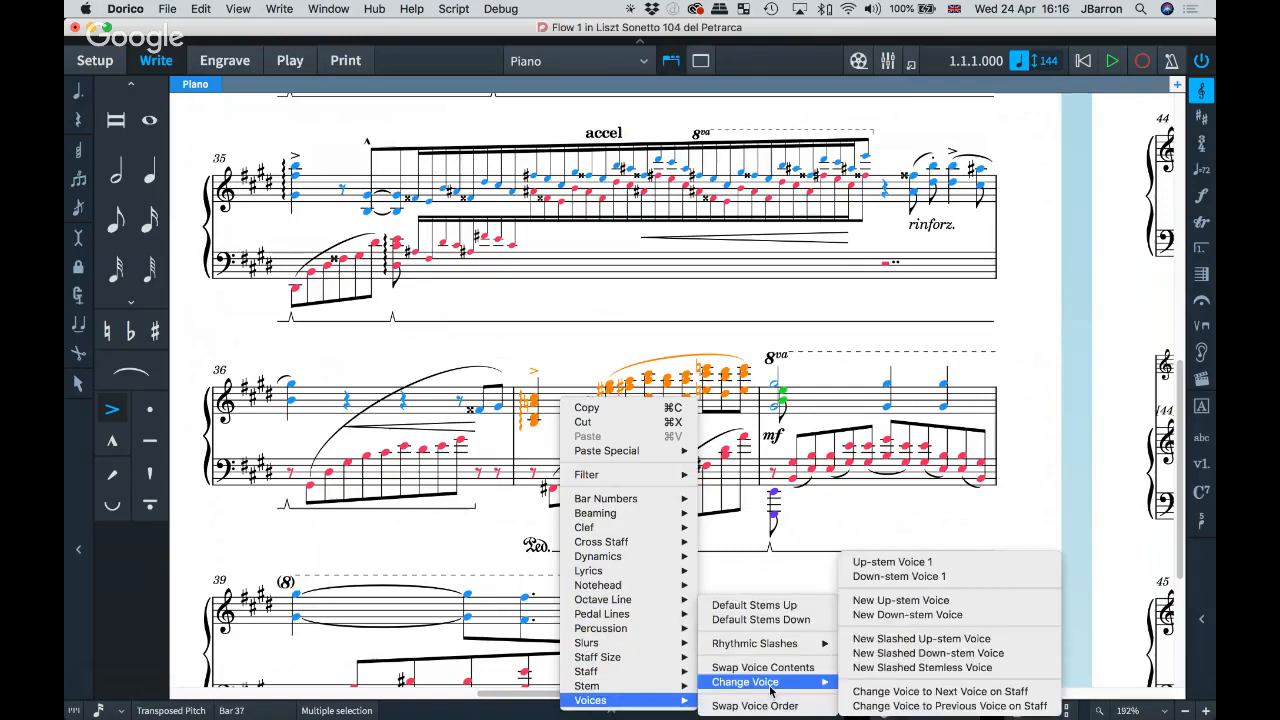
click(910, 578)
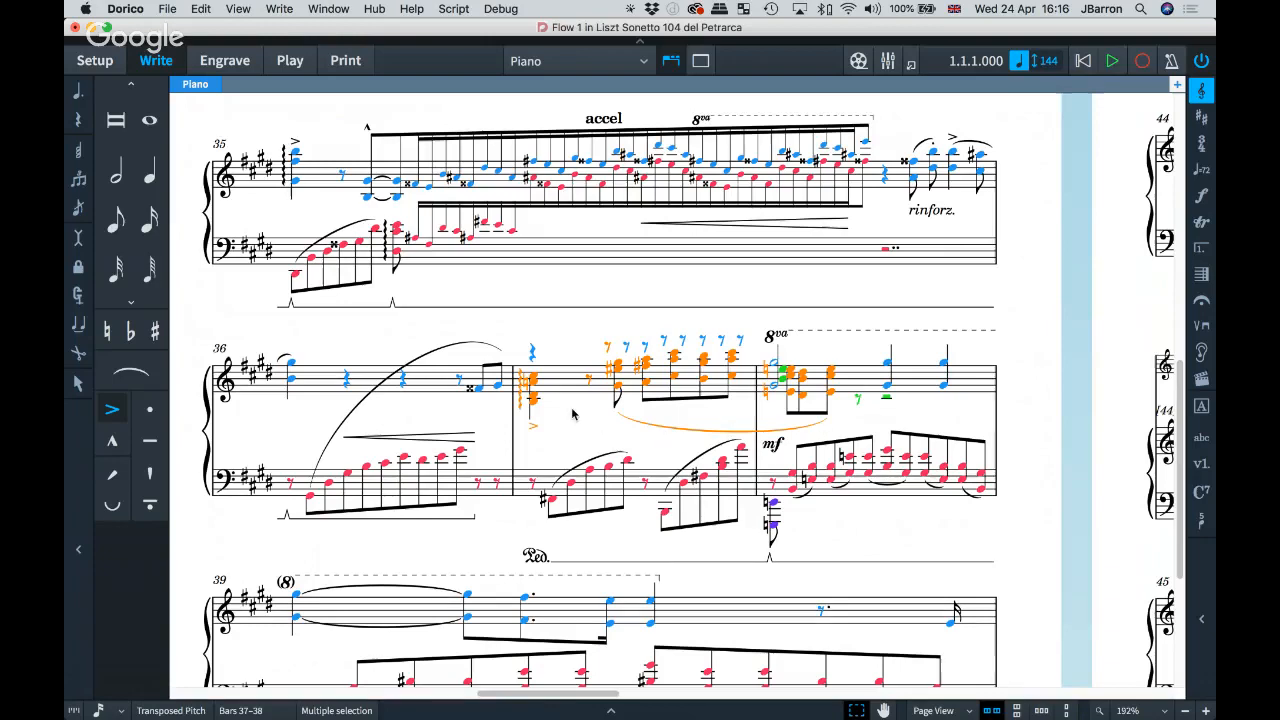
key(super+z)
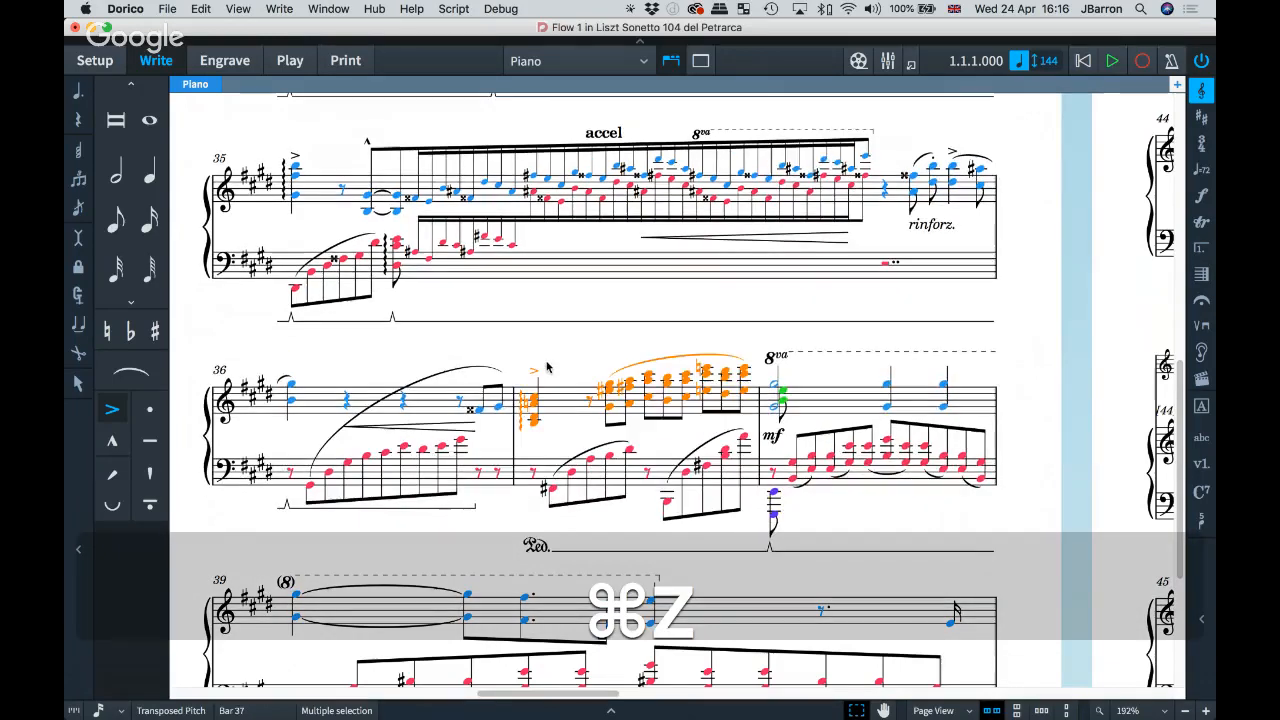
key(Escape)
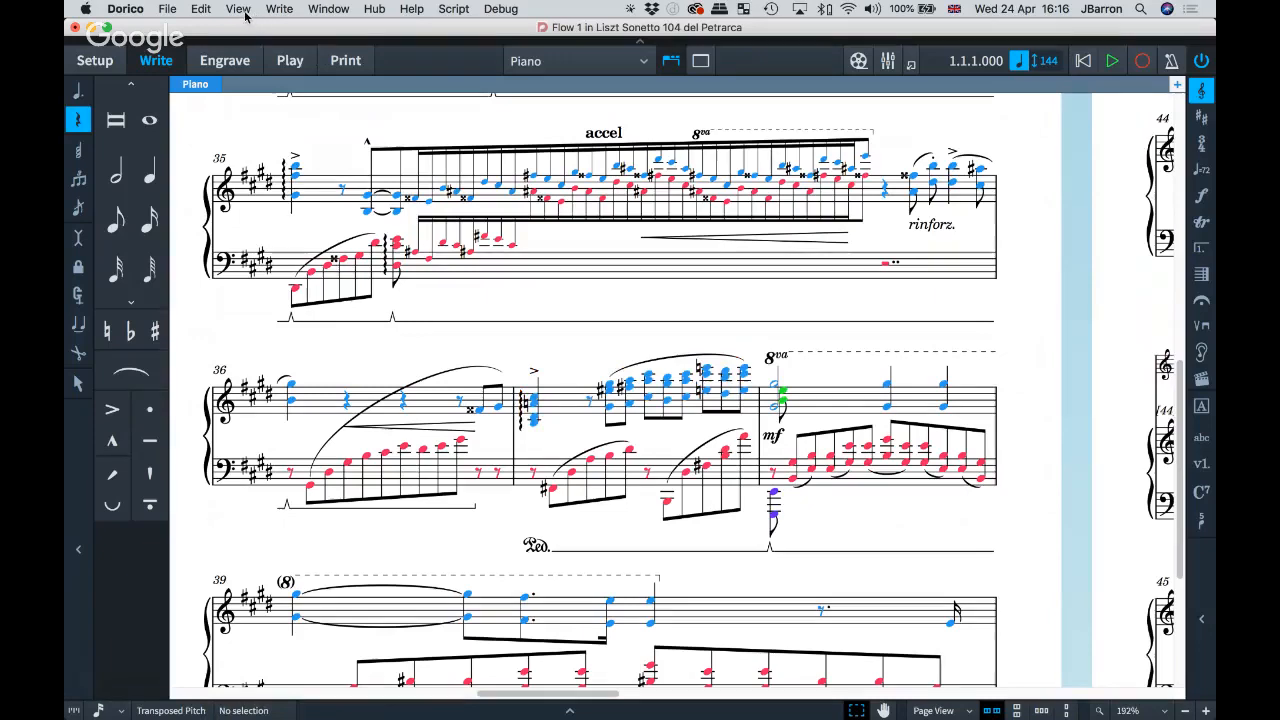
Step: Untick View > Signposts > Hide Signposts so system break, tuplet and tempo signposts appear
click(240, 10)
mouse_move(260, 120)
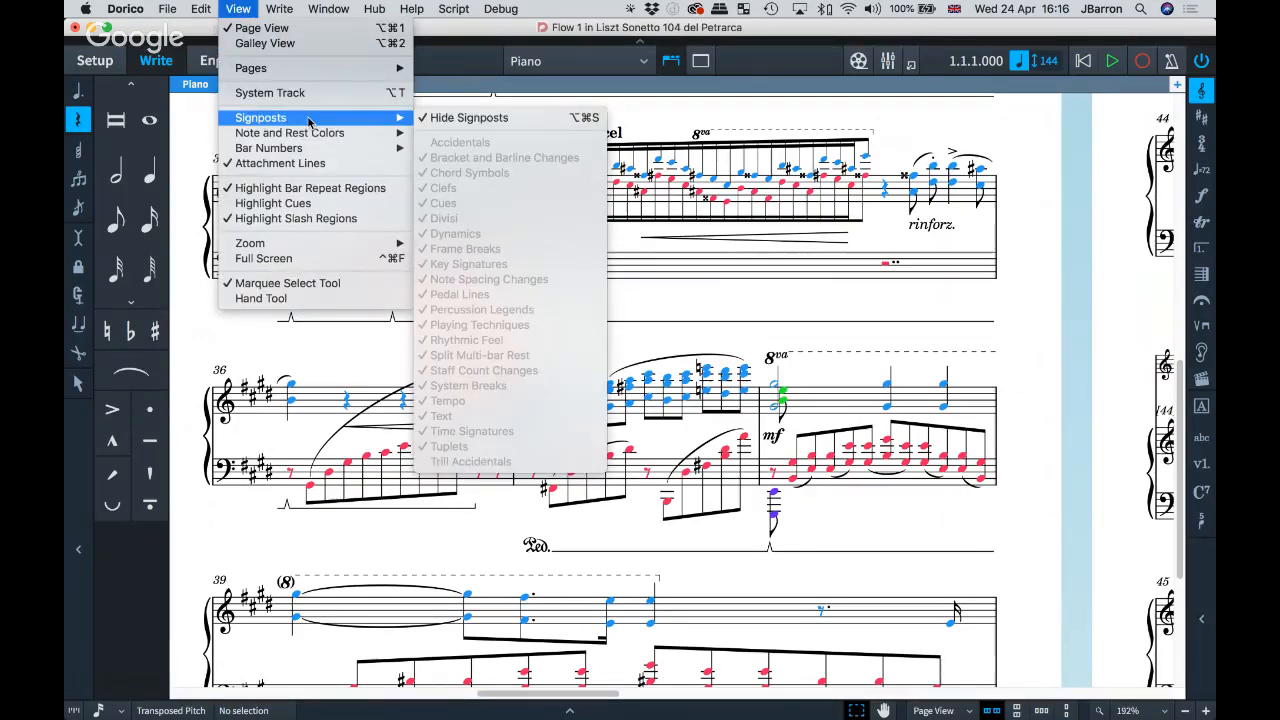
click(465, 118)
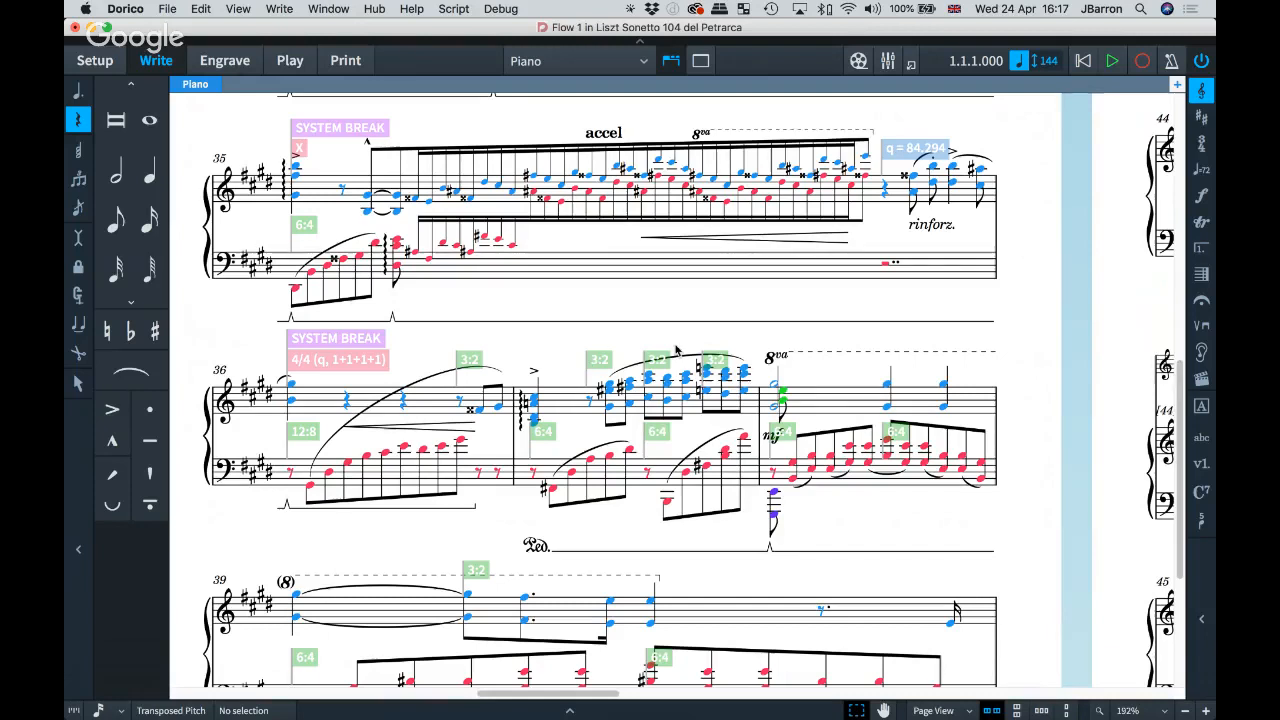
Step: Move bar 37's treble-staff notes into Down-stem Voice 1
double_click(562, 402)
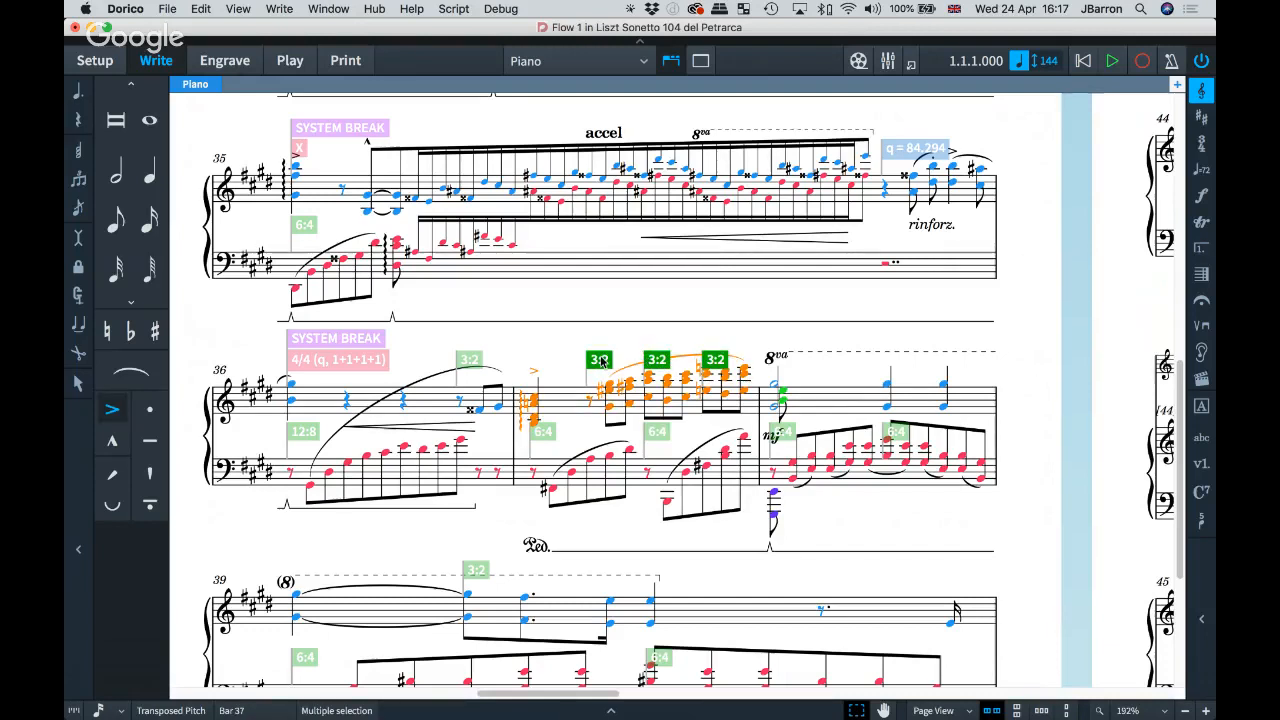
right_click(569, 400)
mouse_move(622, 700)
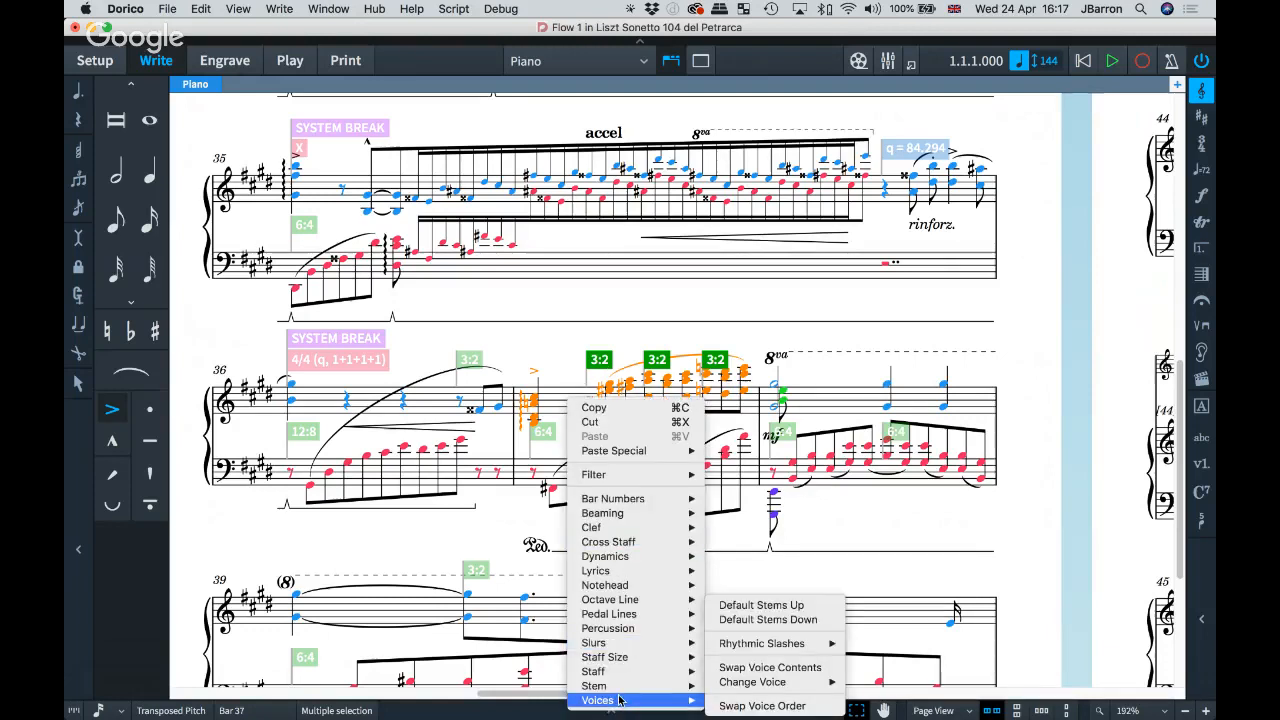
mouse_move(762, 684)
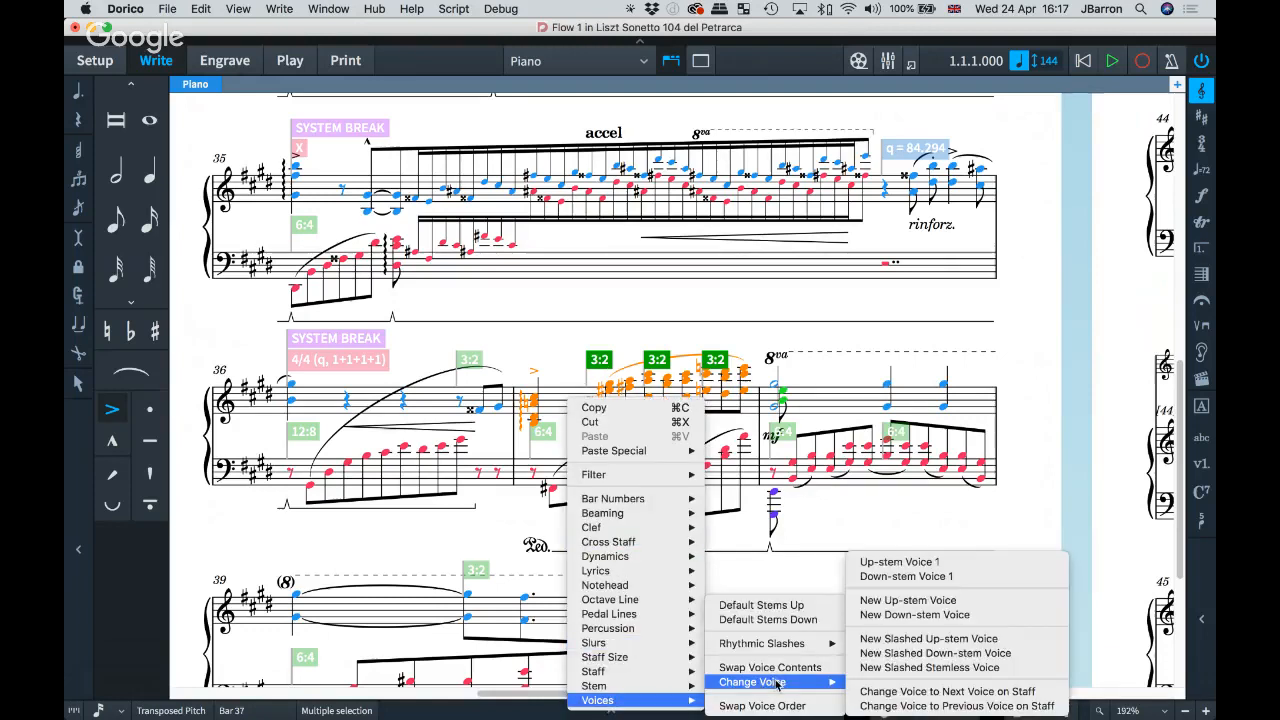
click(906, 576)
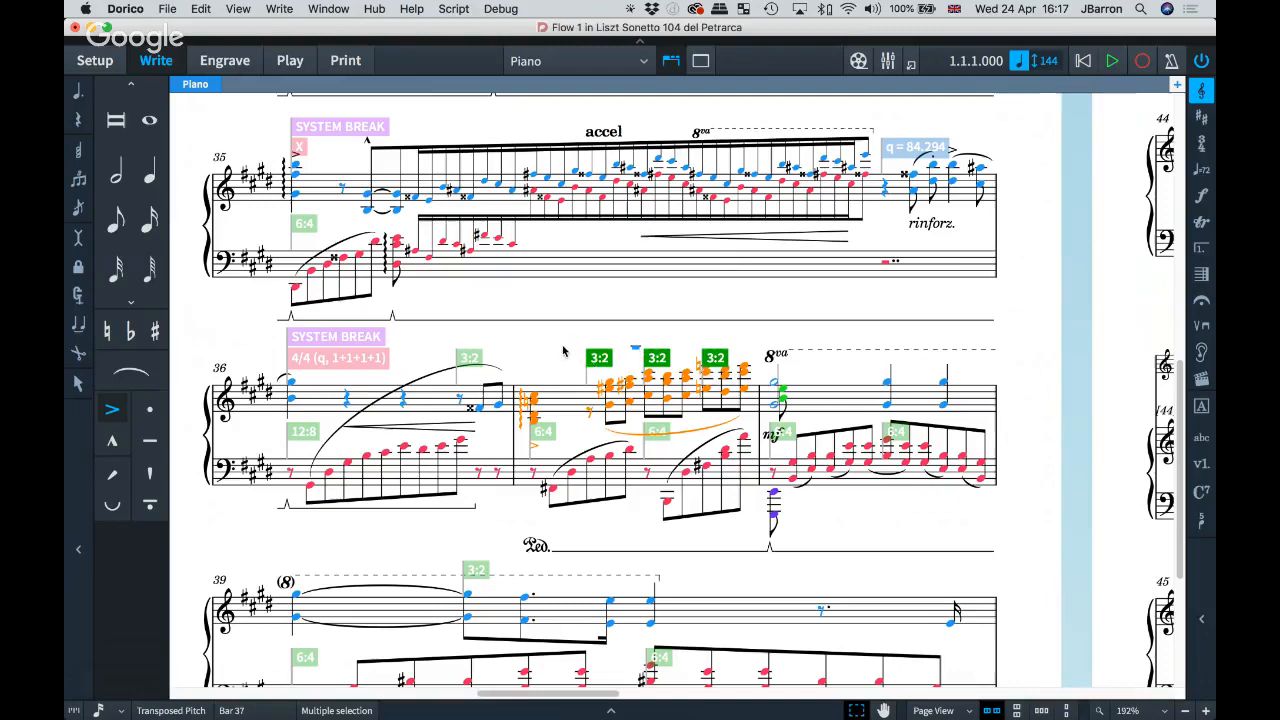
Step: Undo the voice change and hide the score's signposts again
key(super+z)
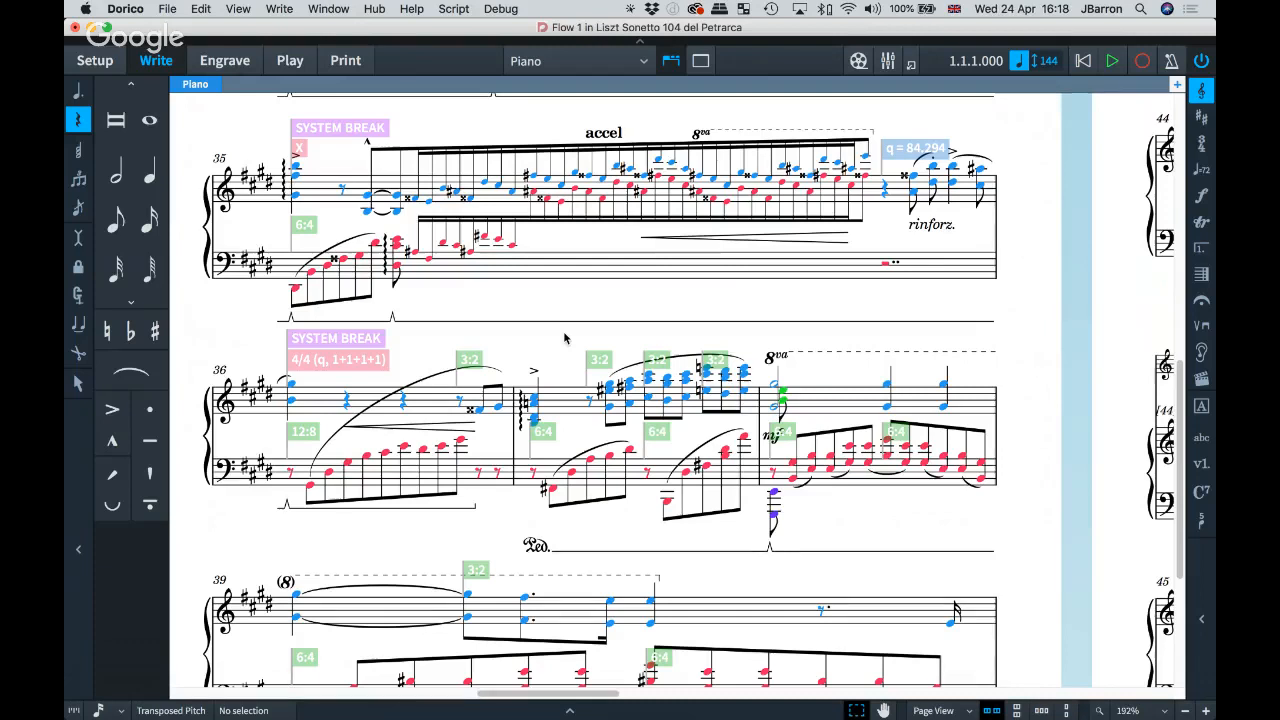
key(alt+super+s)
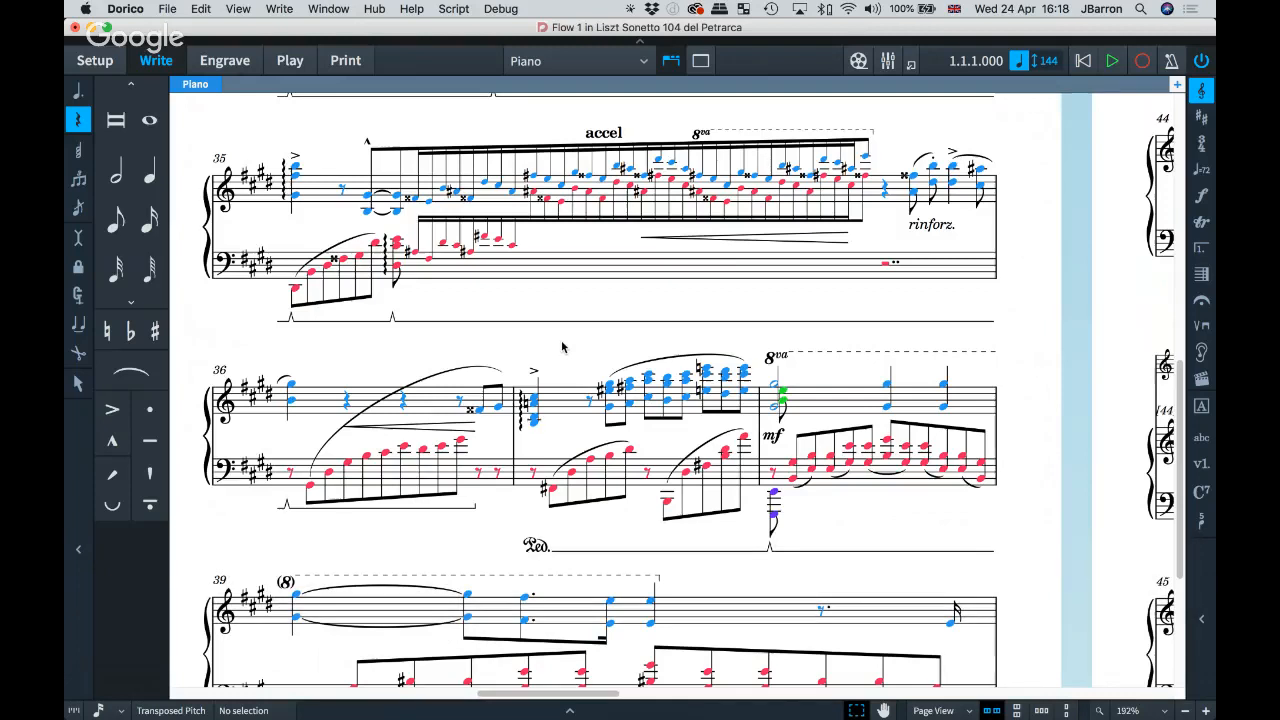
click(326, 10)
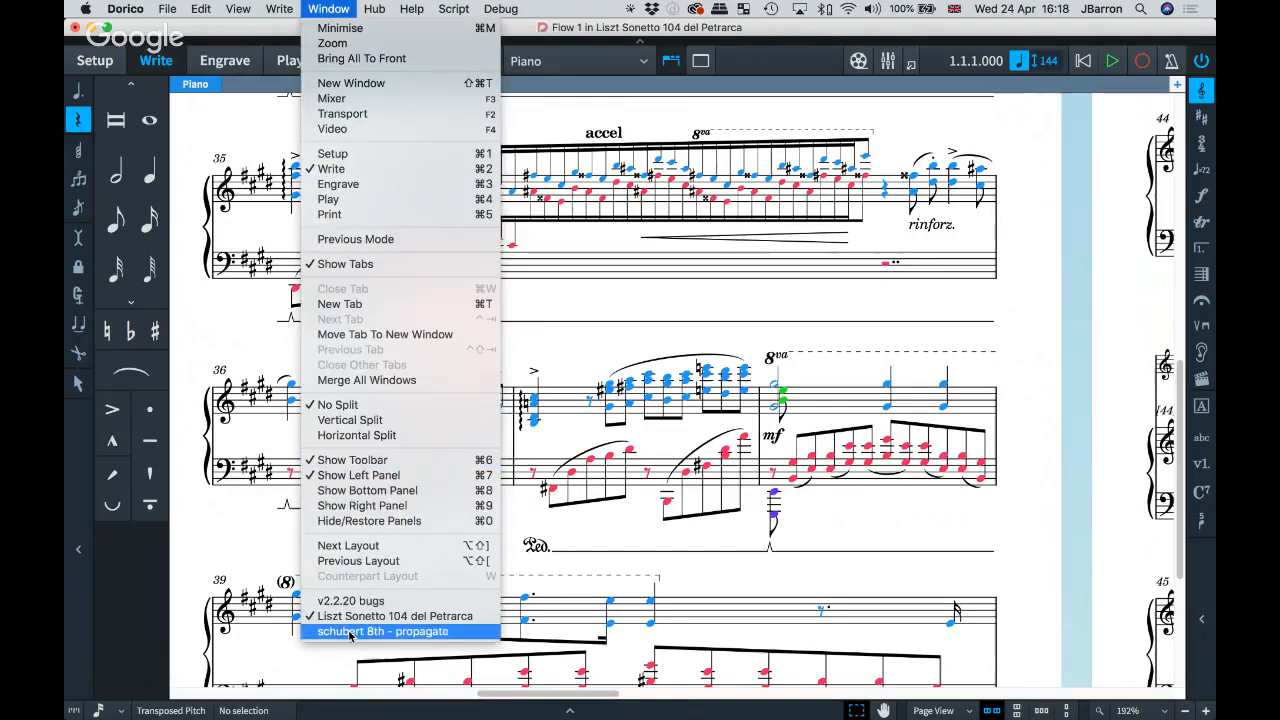
Step: Bring the schubert 8th - propagate score forward and select the first Violin I slur
click(380, 631)
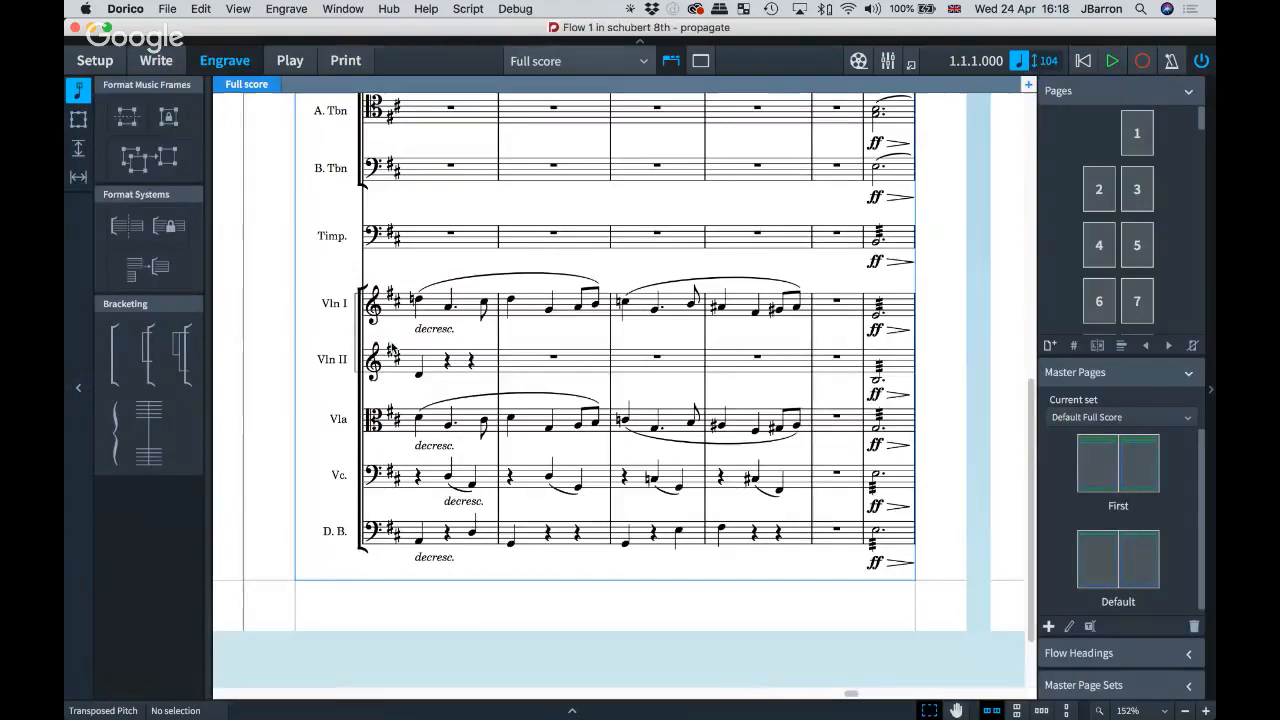
scroll(392, 348, up, 1)
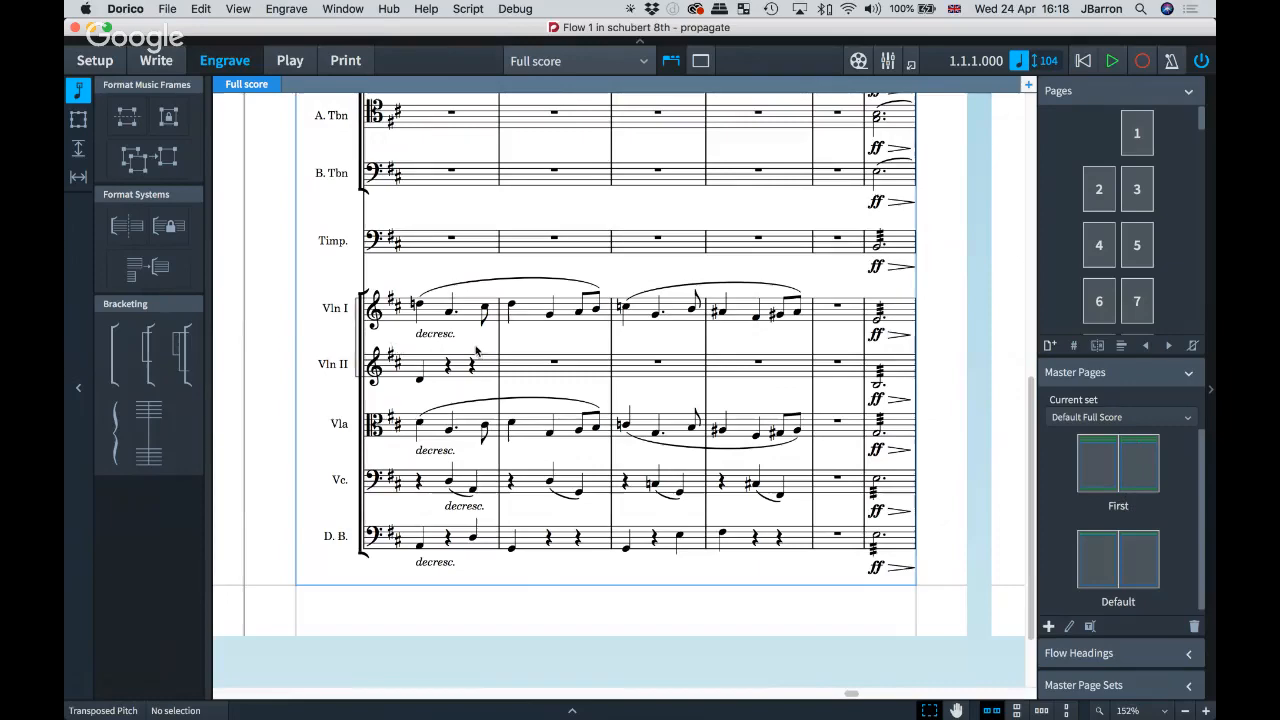
click(481, 286)
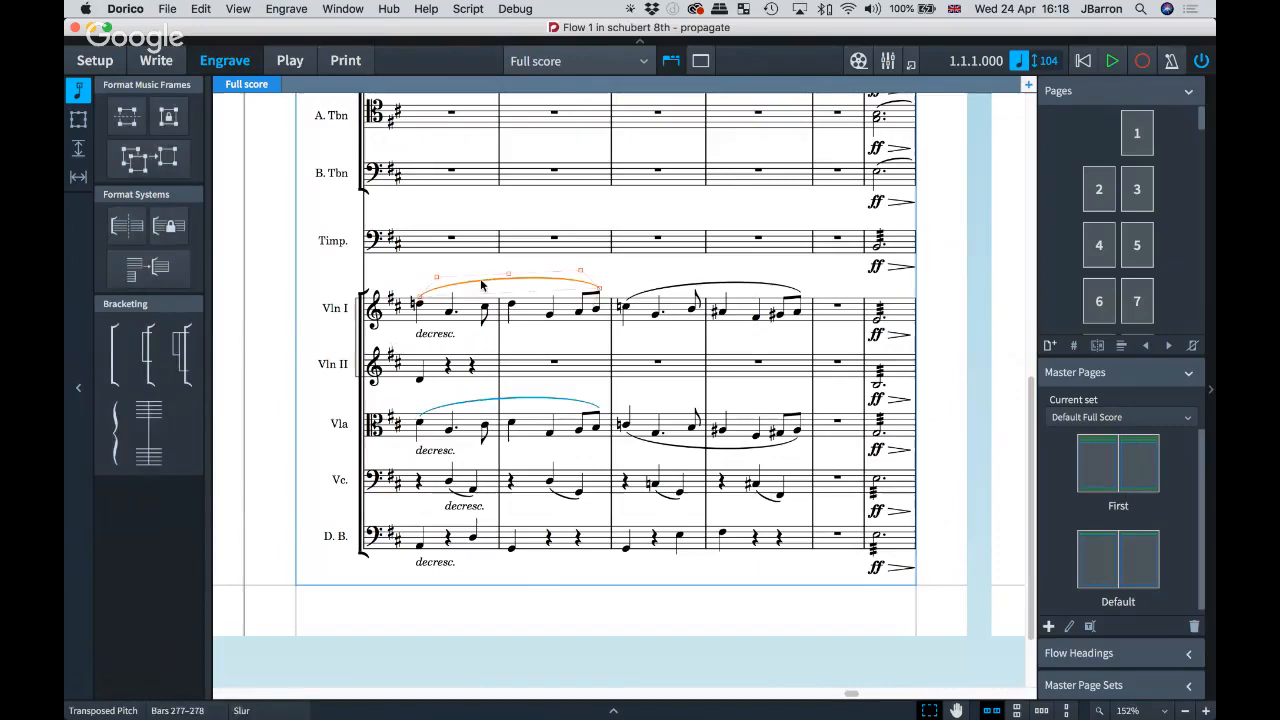
Step: Drag the bars 277–278 Violin I slur's middle handle until it flips below the notes
scroll(489, 284, up, 3)
scroll(490, 284, right, 1)
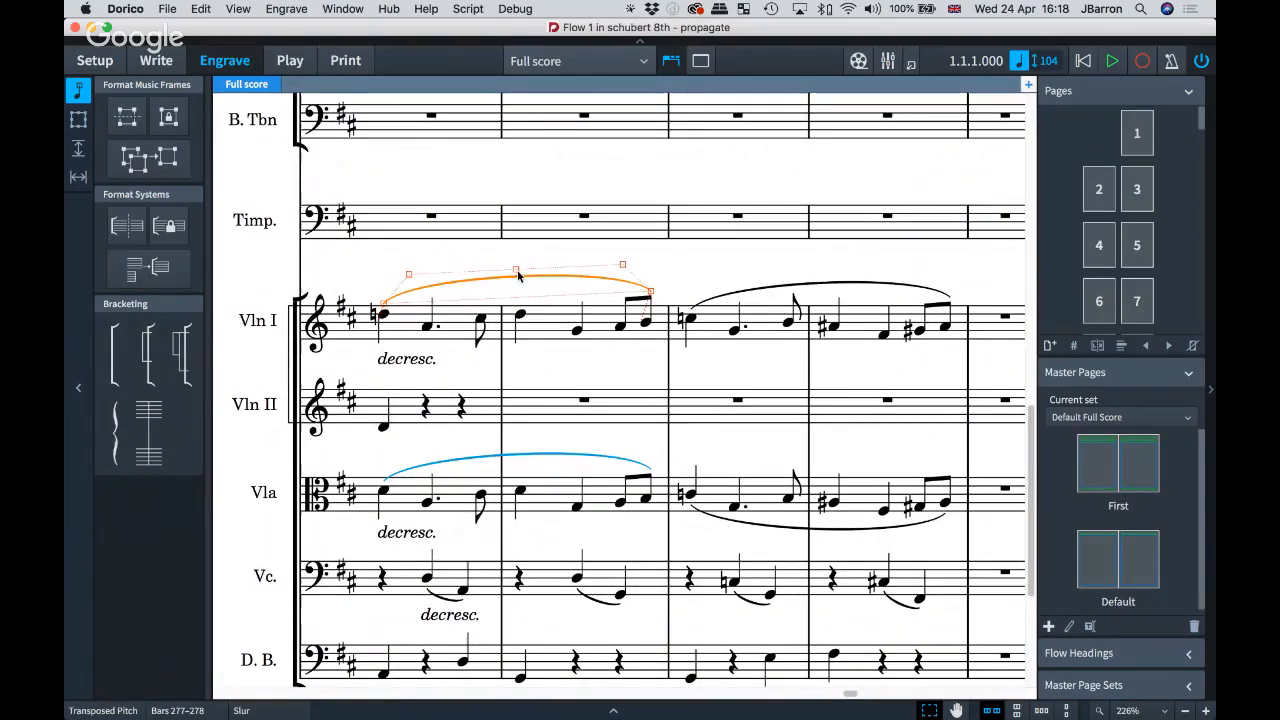
drag(516, 272, 521, 287)
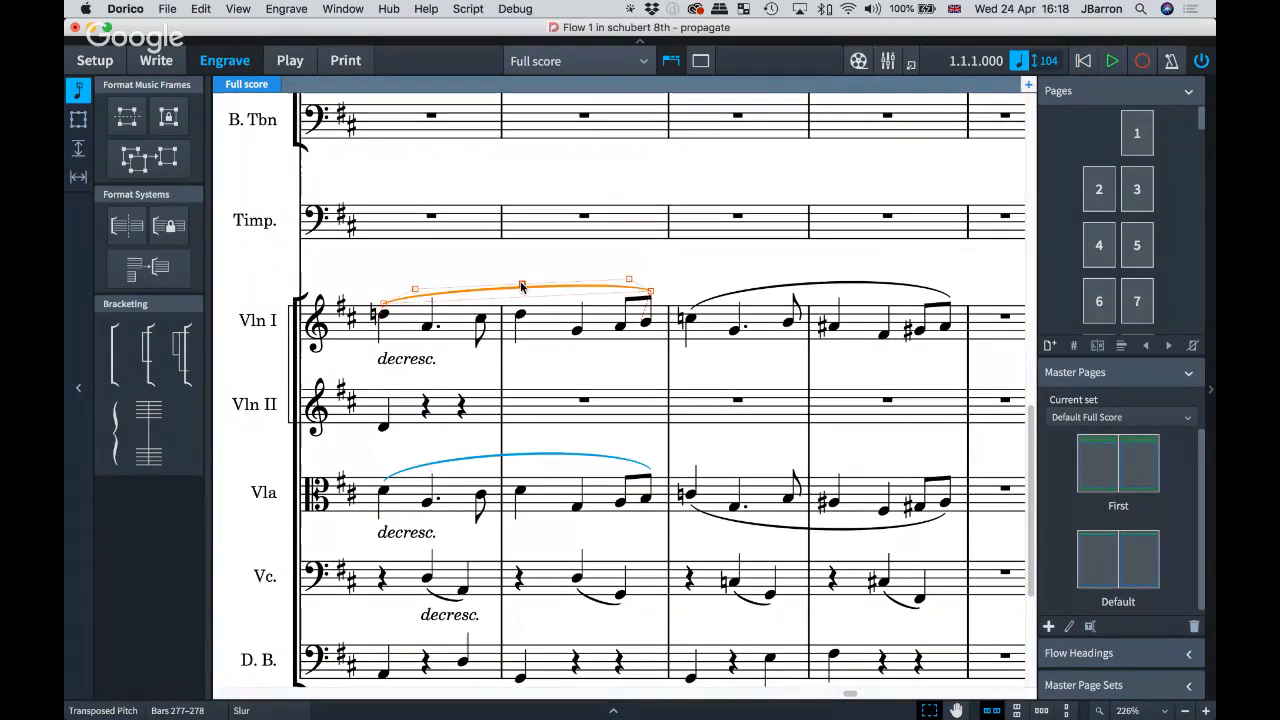
click(495, 299)
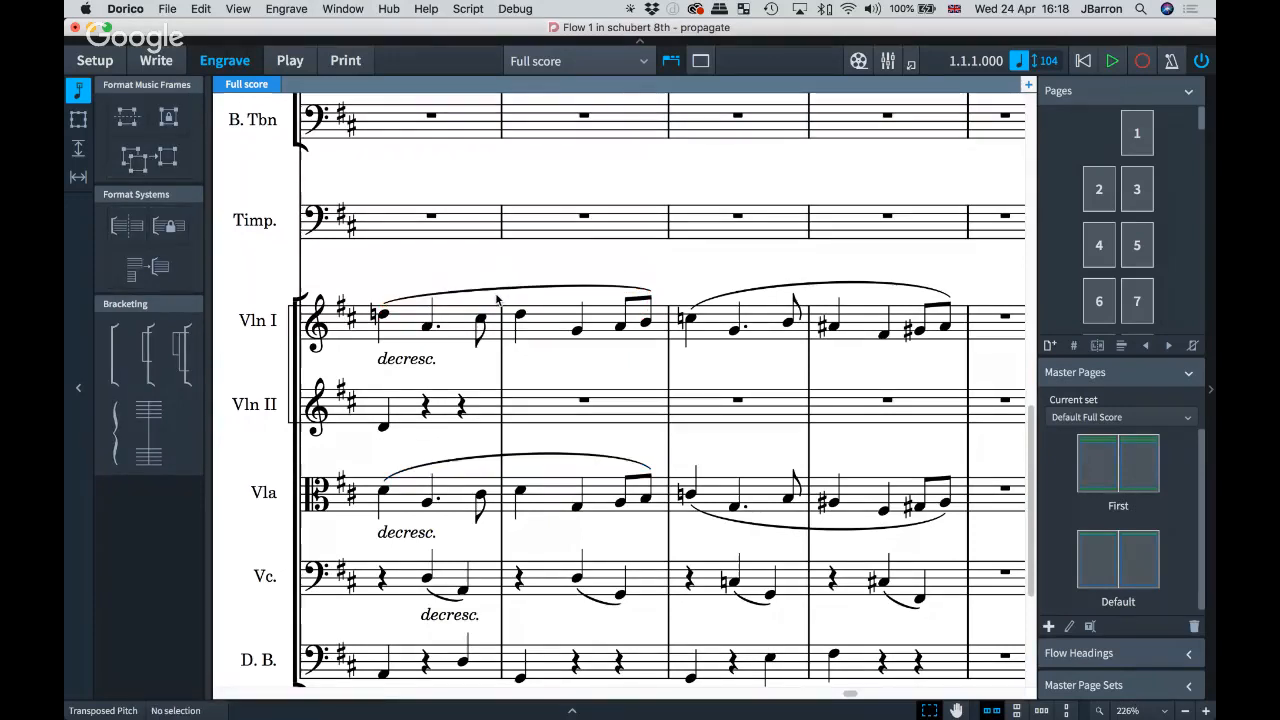
click(517, 290)
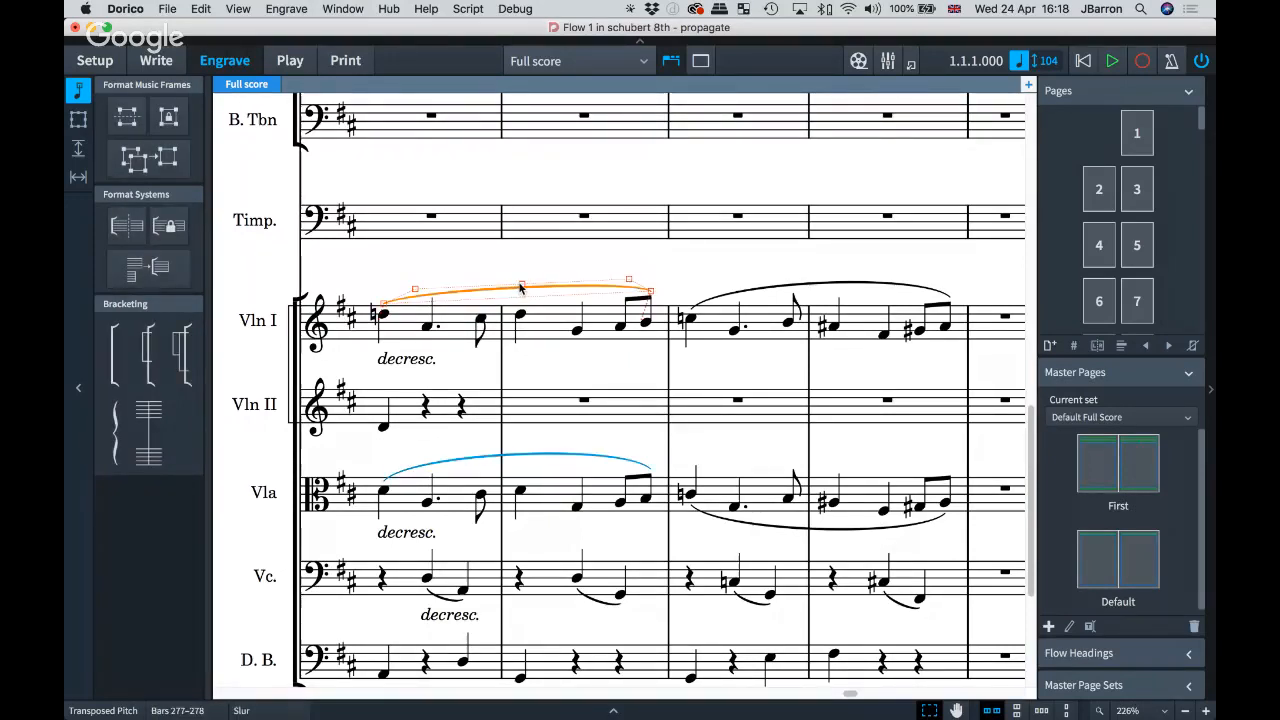
drag(519, 287, 545, 383)
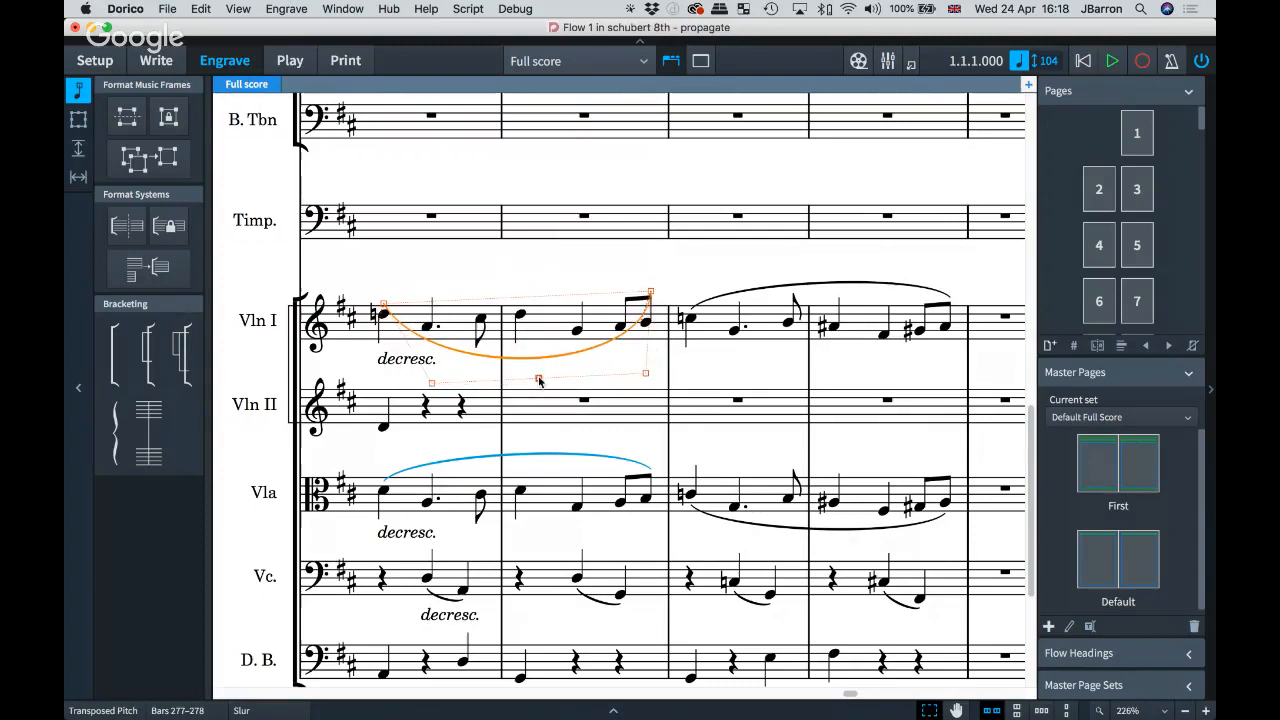
click(629, 366)
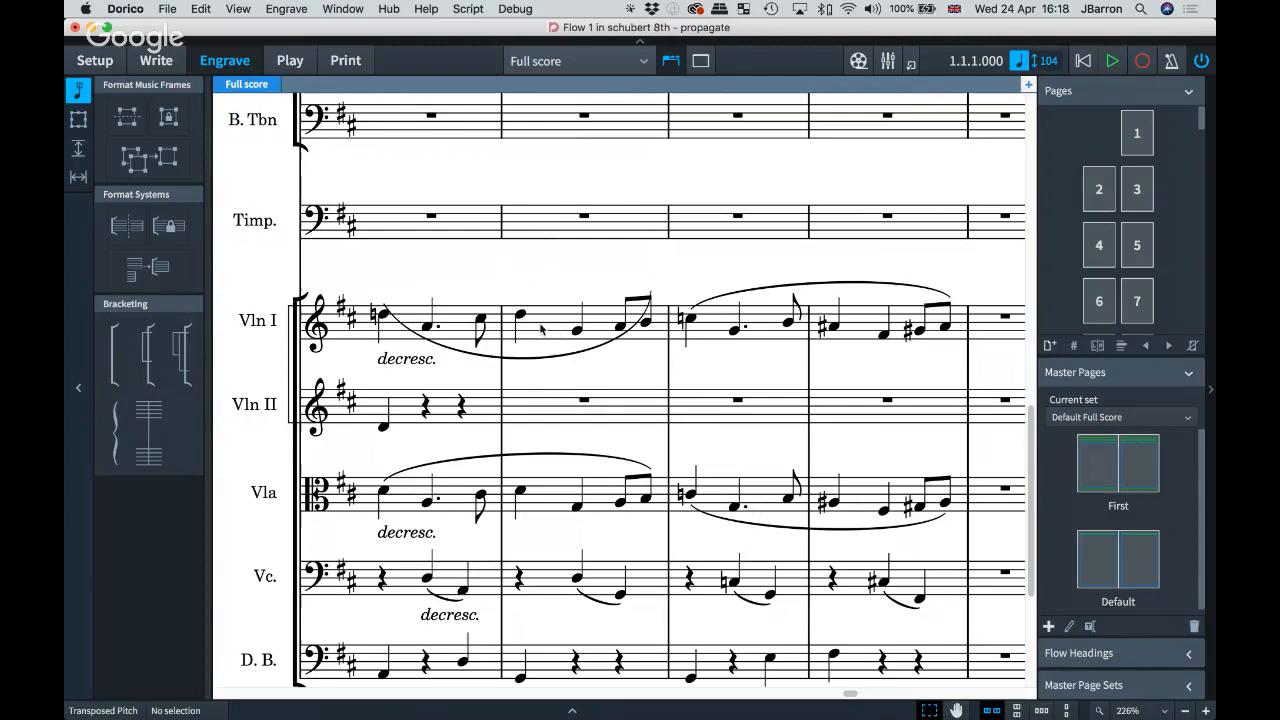
Step: Select the Violin I eighth note in bar 277
click(482, 328)
key(w)
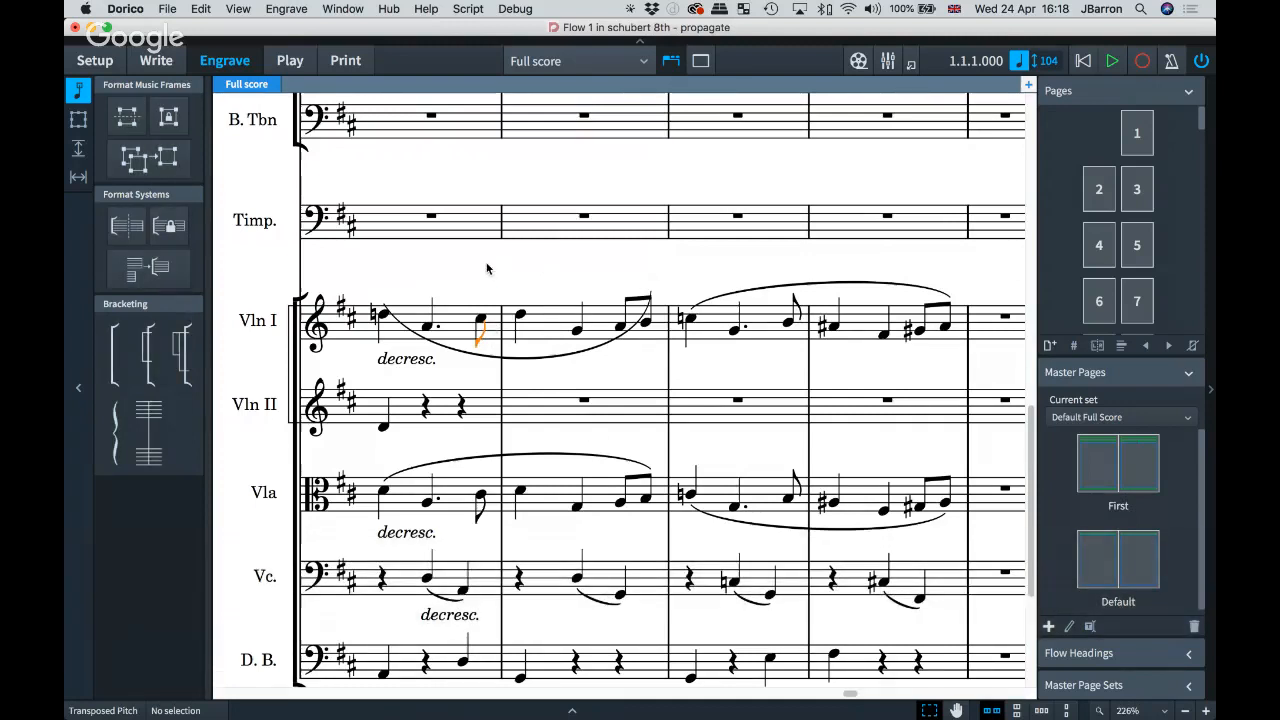
click(477, 266)
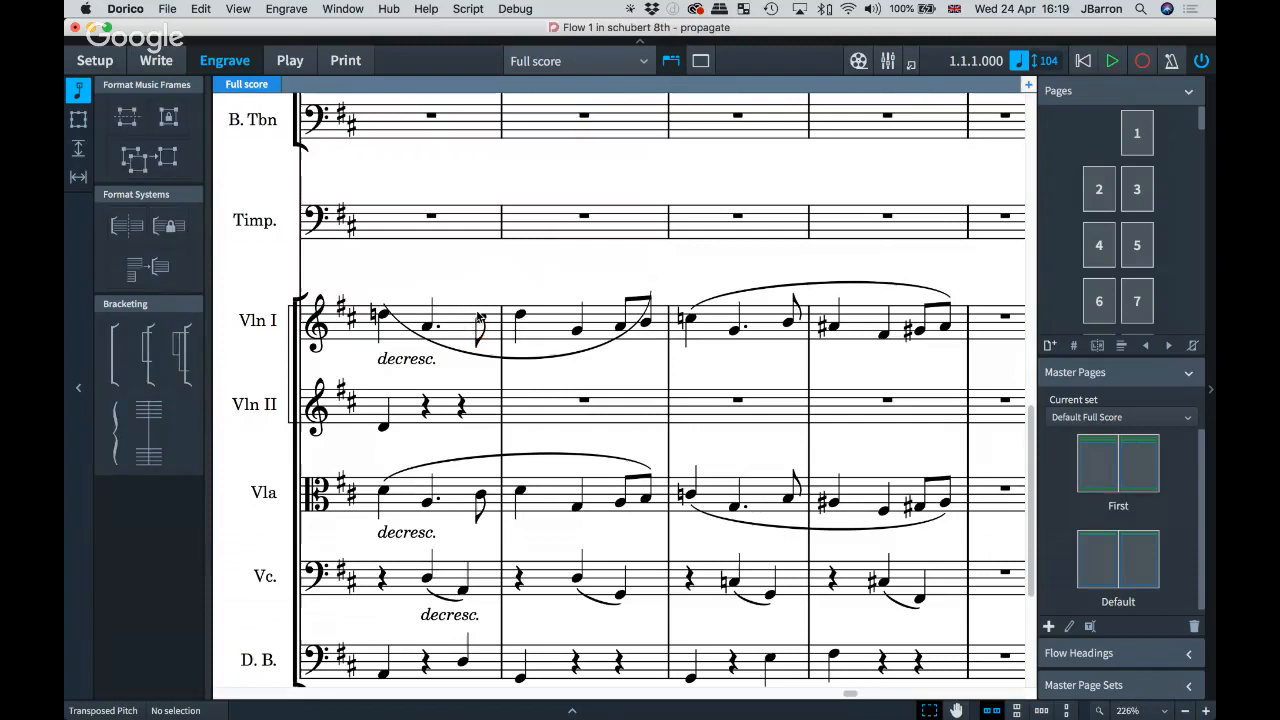
click(481, 323)
Step: Switch to Write mode and reselect the Violin I C#5 note
key(w)
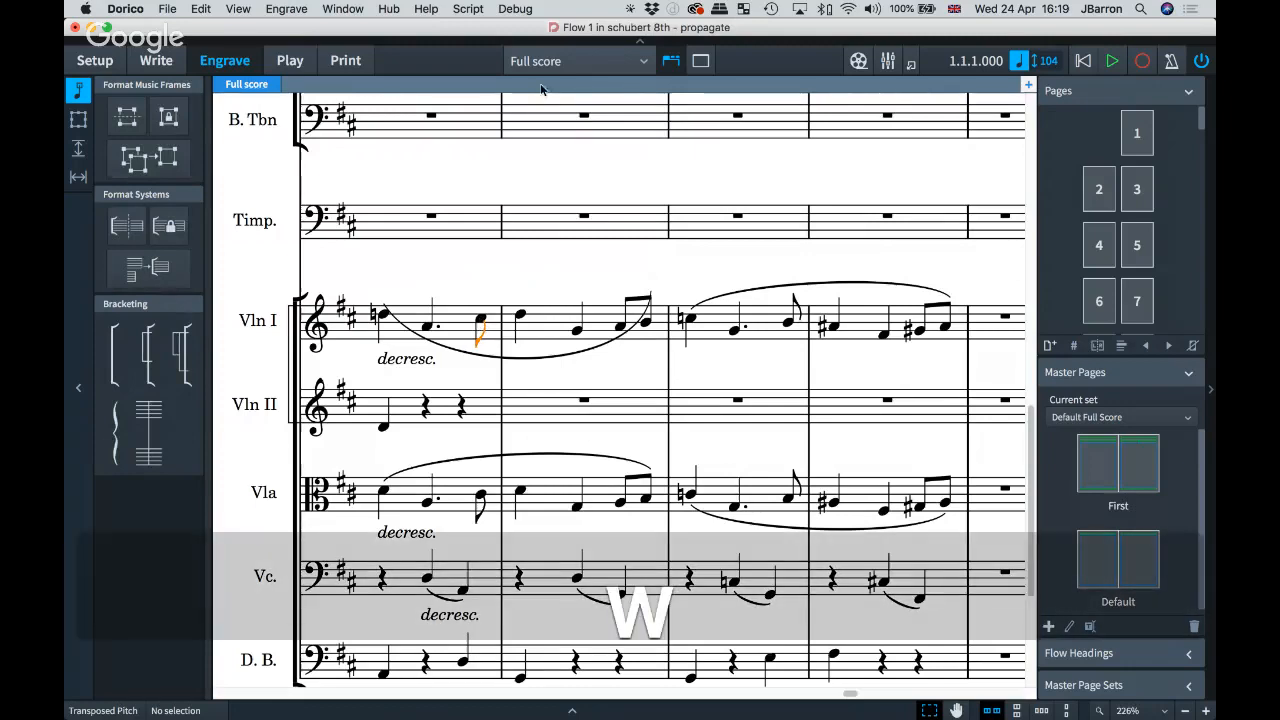
click(540, 62)
click(541, 66)
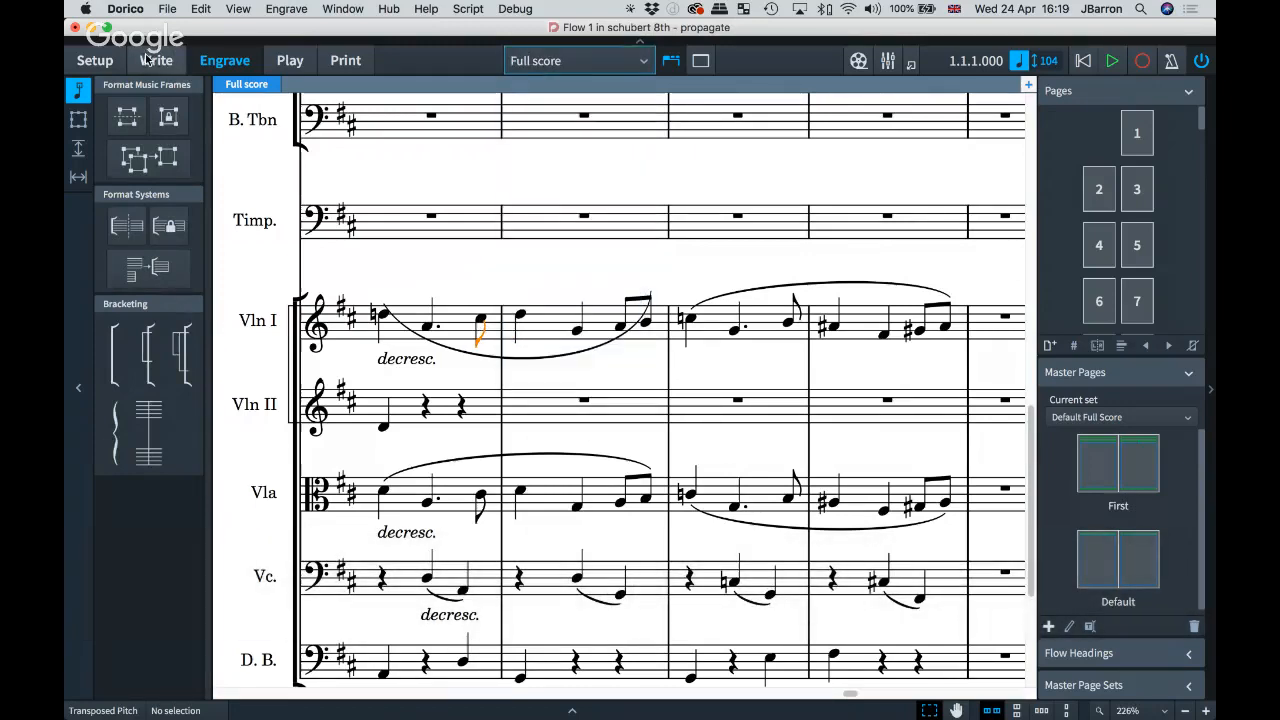
click(157, 62)
click(480, 320)
Step: View the slurred decresc. bars in the Violin I part, then return to the full score
key(w)
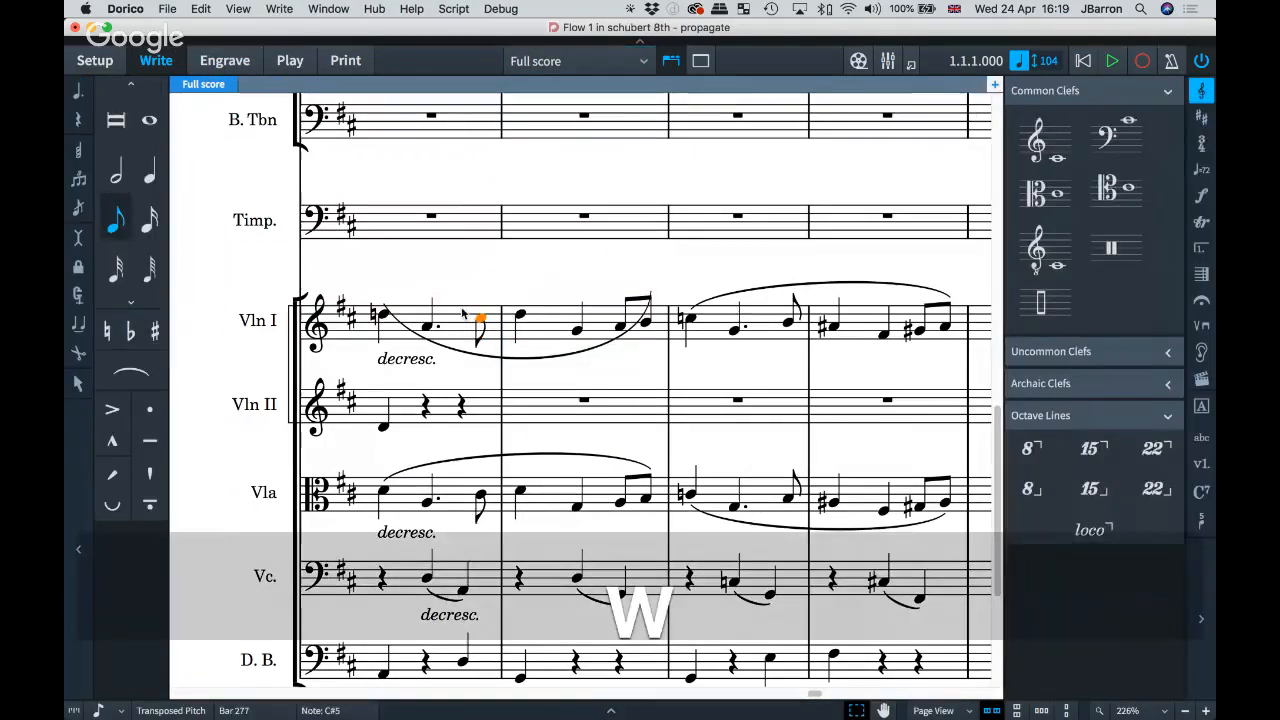
drag(383, 288, 405, 294)
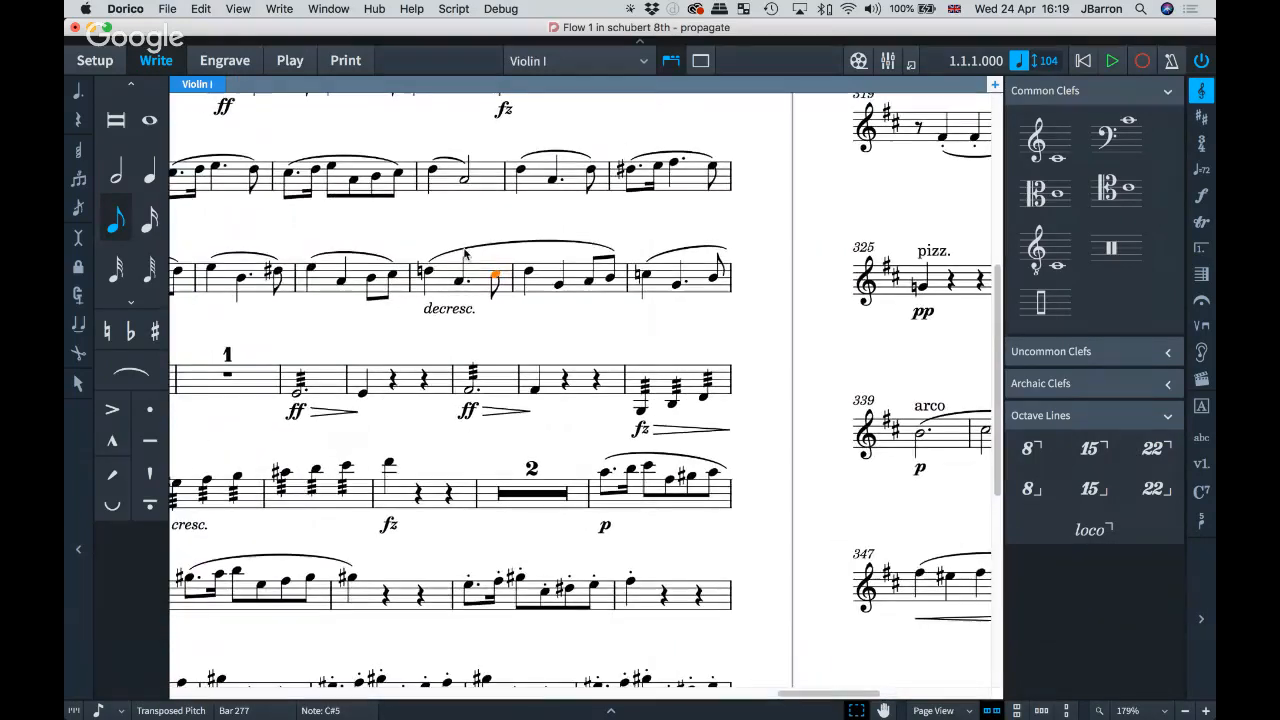
drag(498, 244, 573, 262)
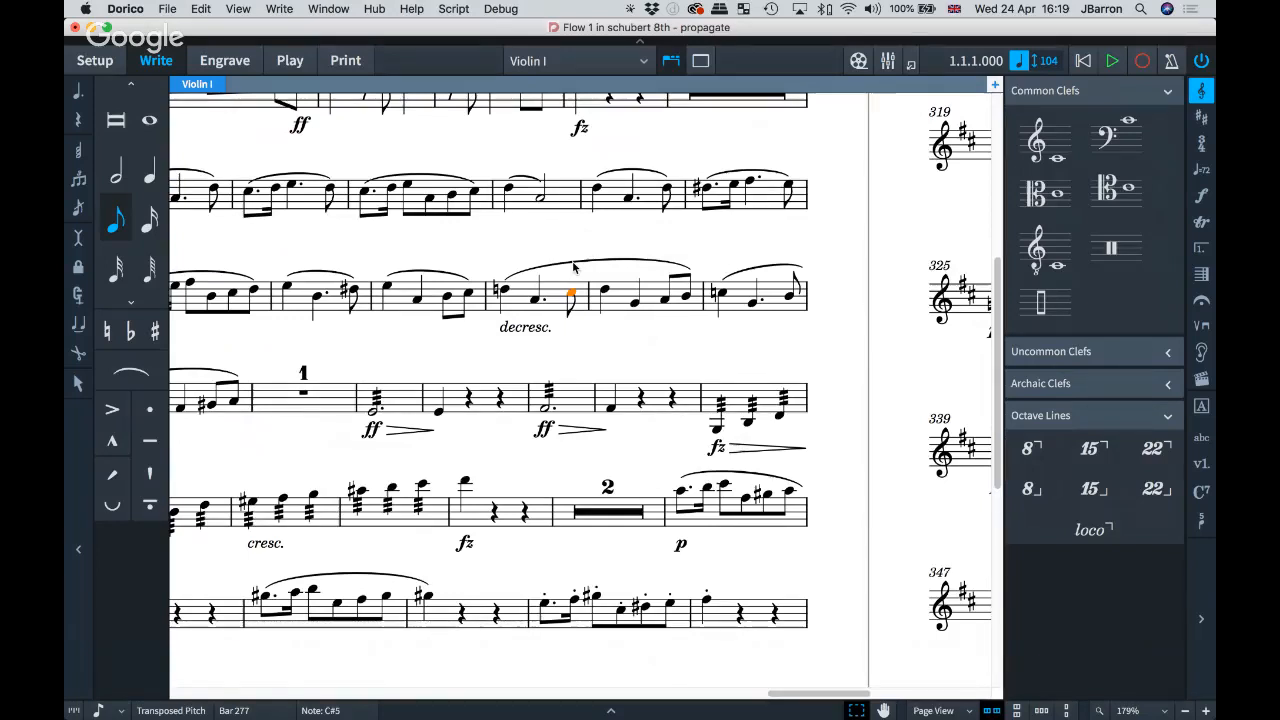
key(w)
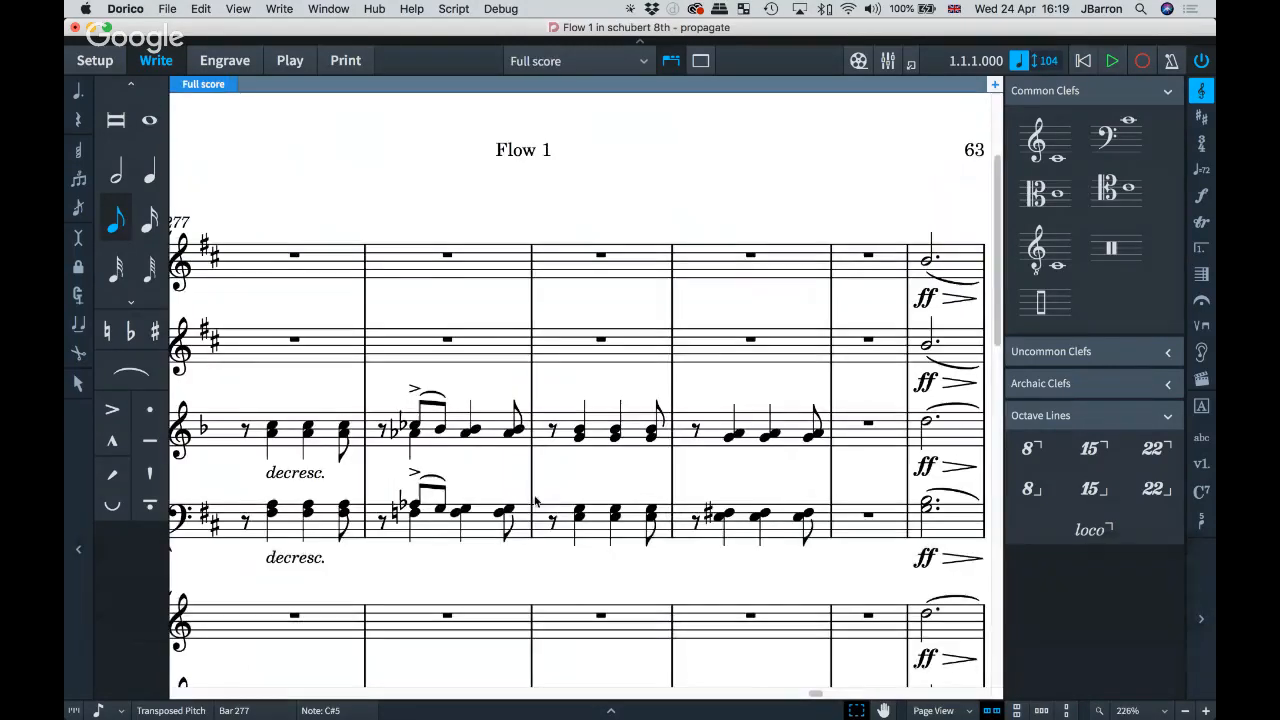
Step: Propagate the flipped bar 277 Violin I slur's properties in Engrave mode, then open the Violin I part
scroll(525, 481, down, 5)
scroll(525, 481, down, 2)
scroll(523, 481, down, 3)
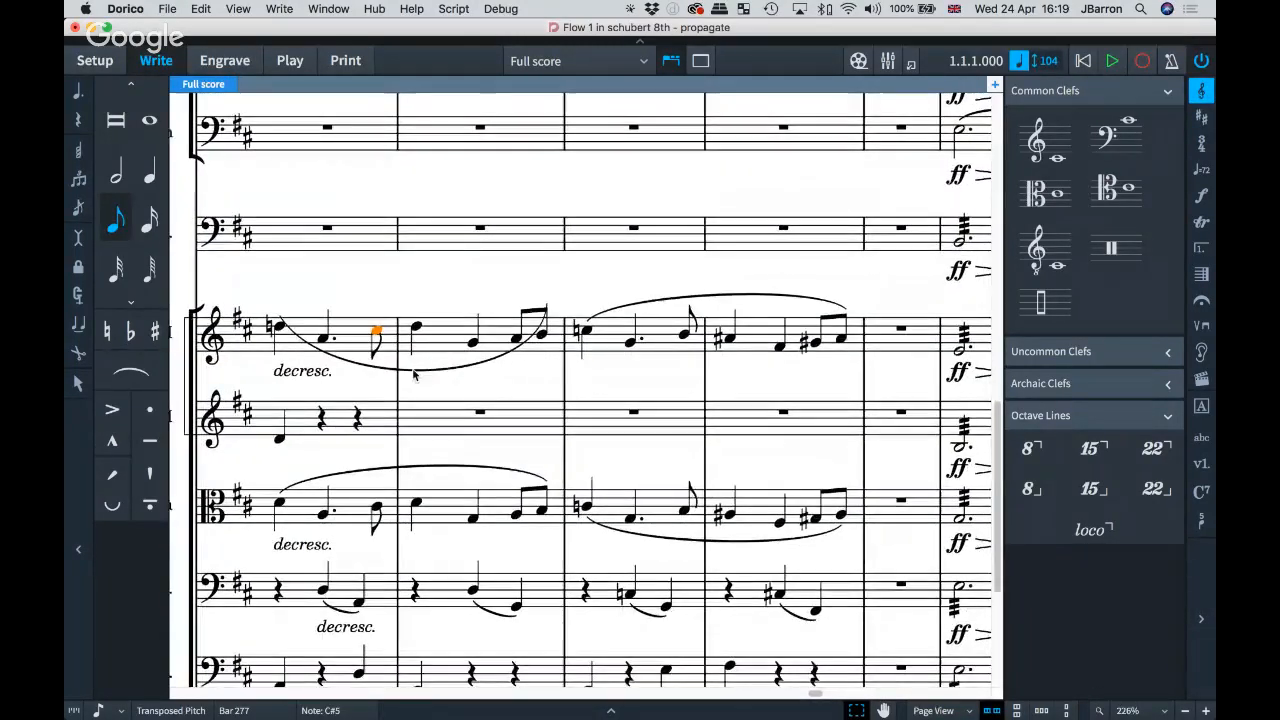
click(414, 372)
key(super+8)
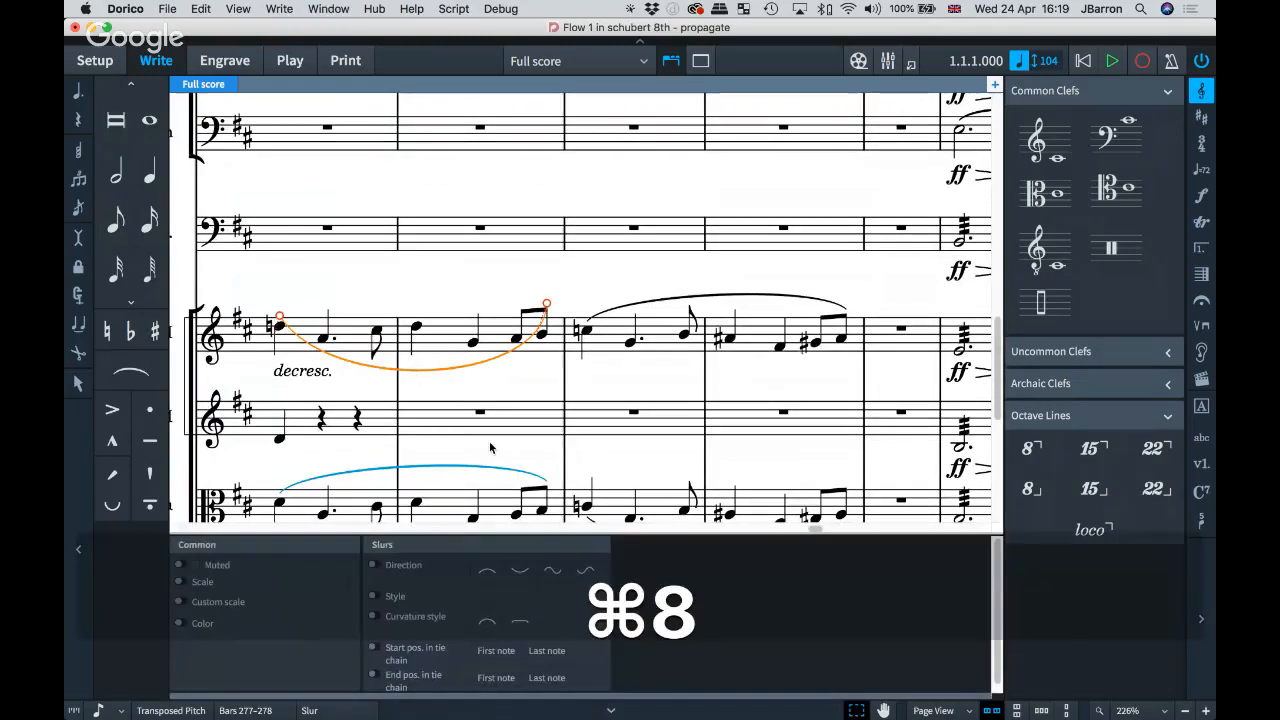
key(super+3)
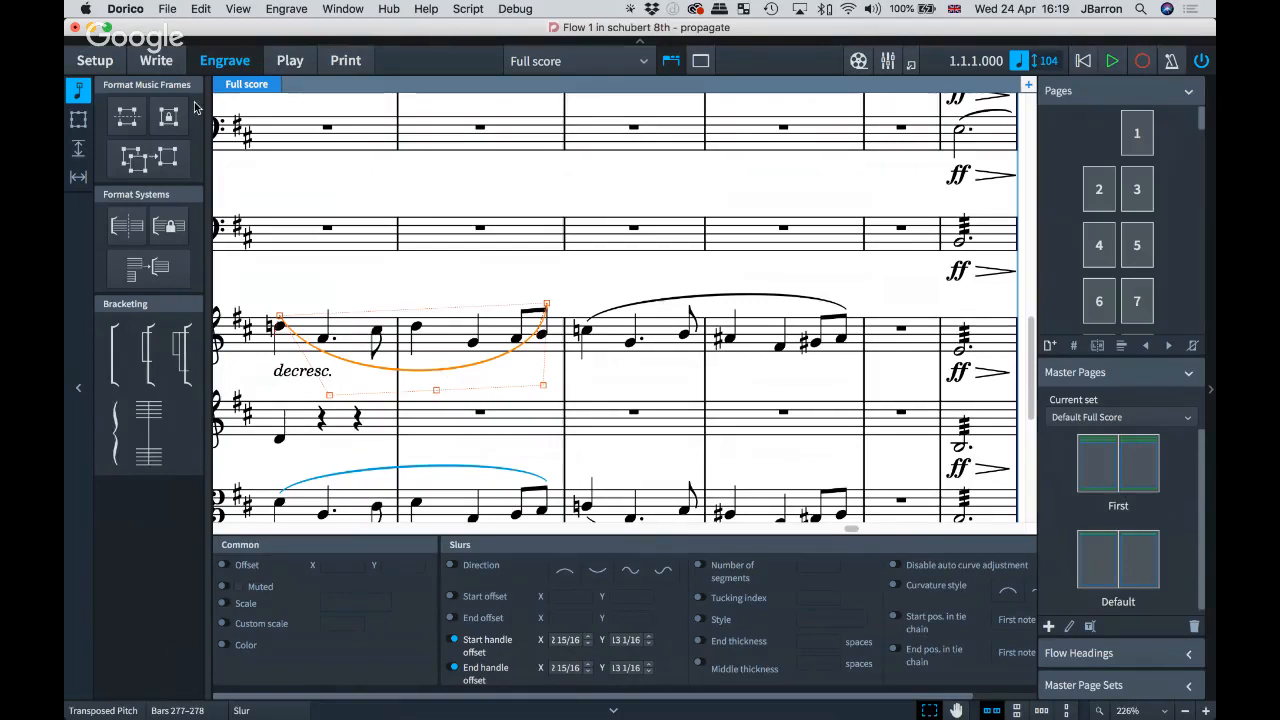
click(200, 9)
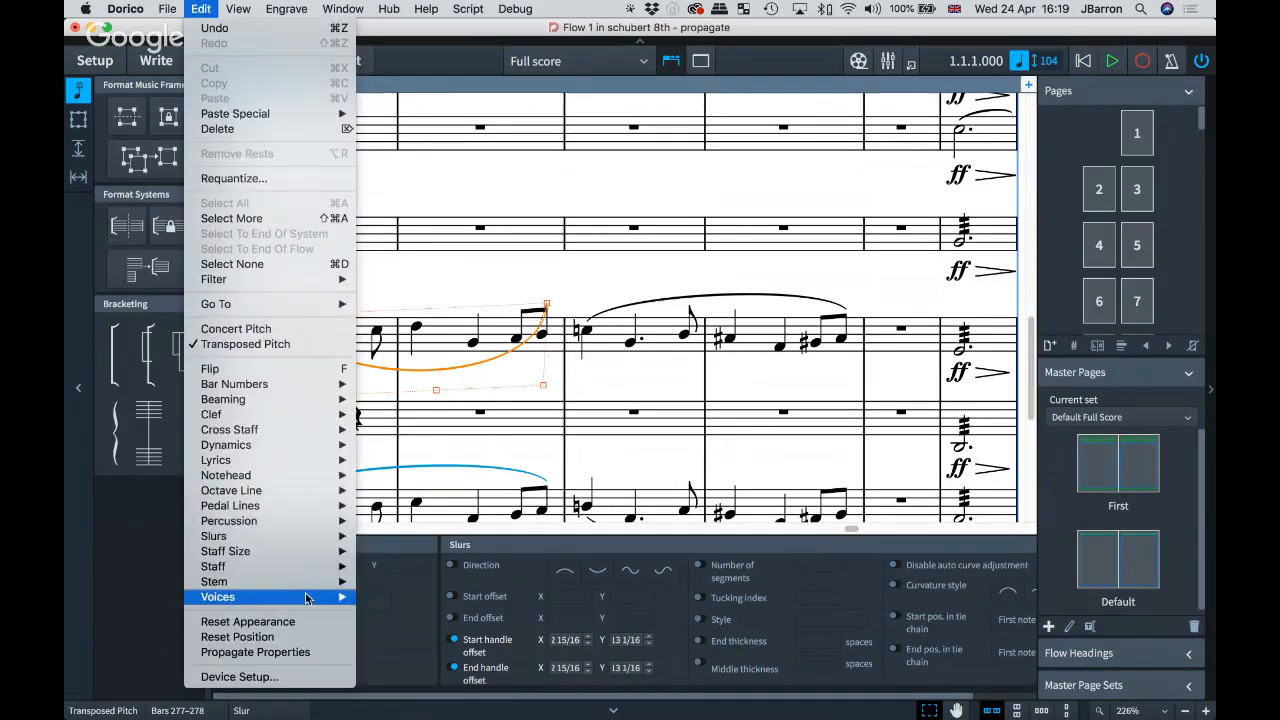
click(292, 653)
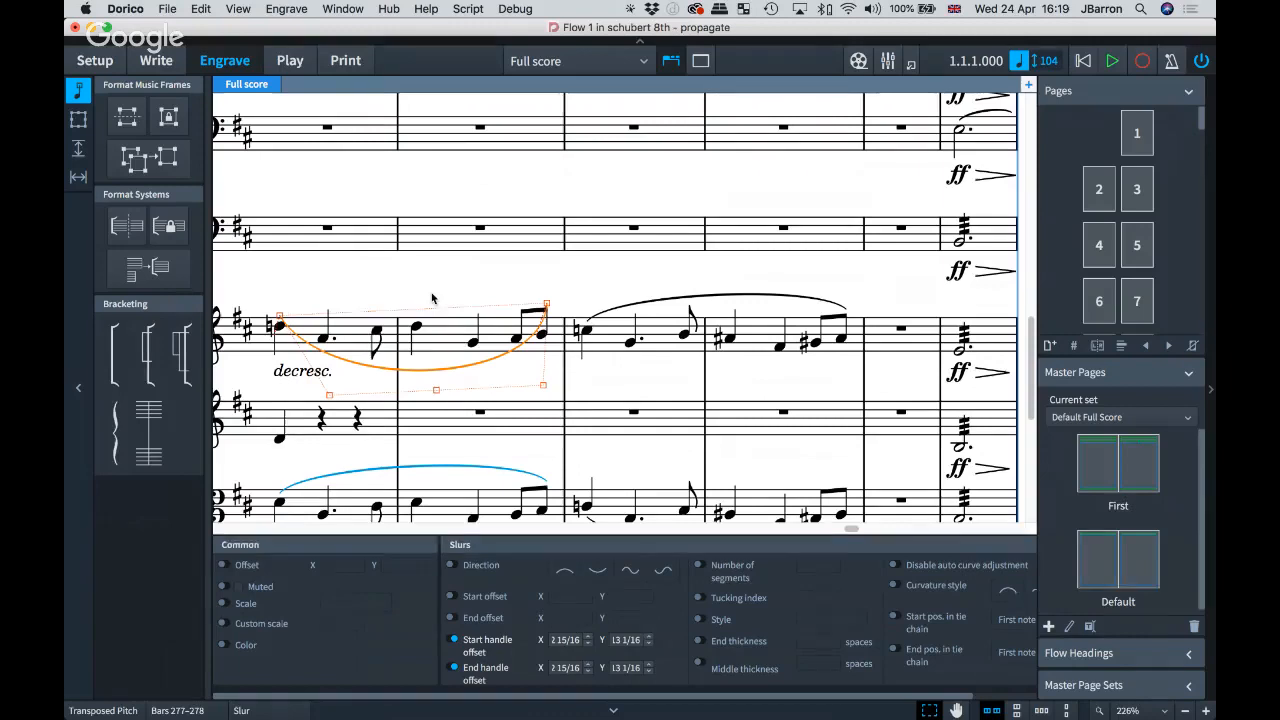
key(w)
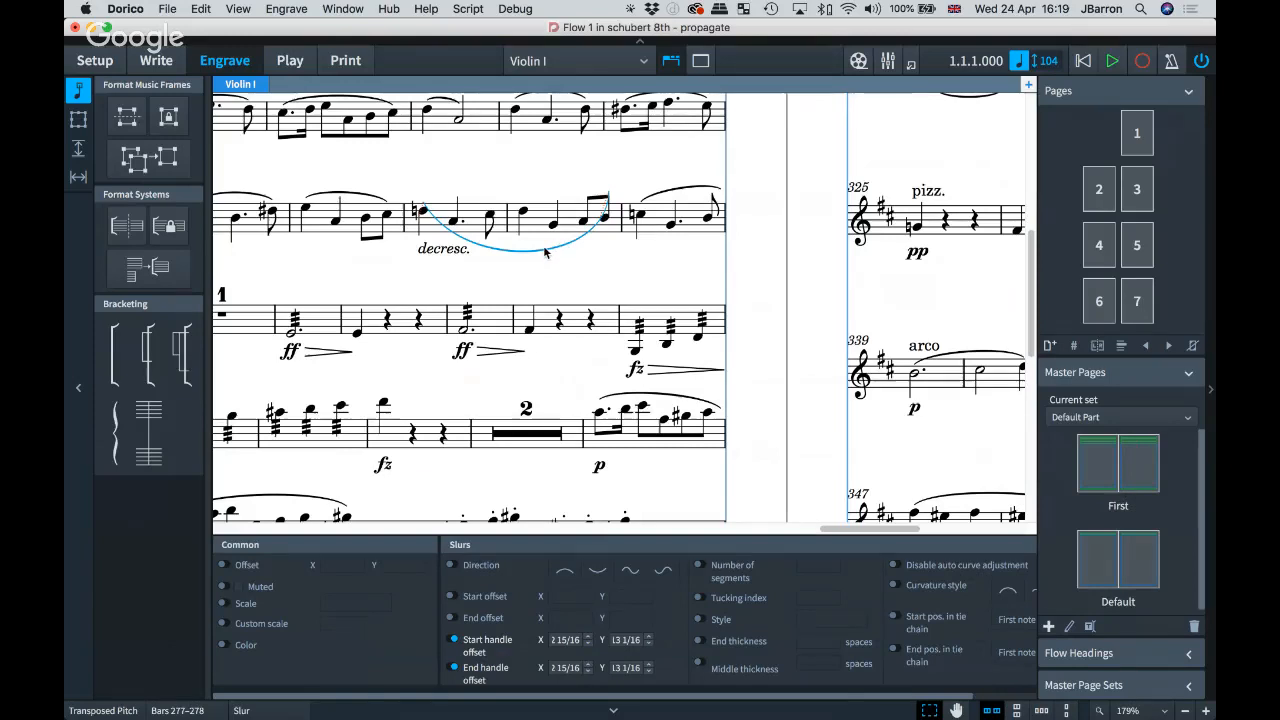
Step: Turn off the slur's Start and End handle offsets, propagate properties, and return to the full score
click(545, 251)
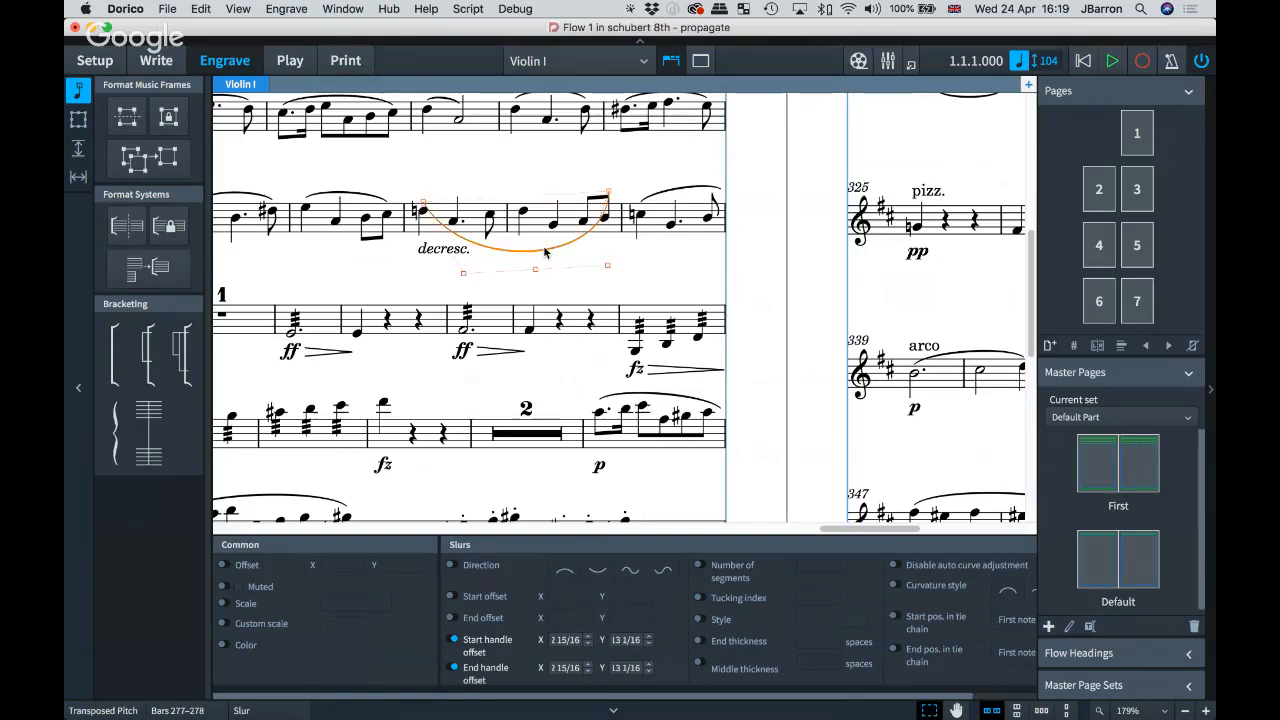
click(453, 639)
click(455, 669)
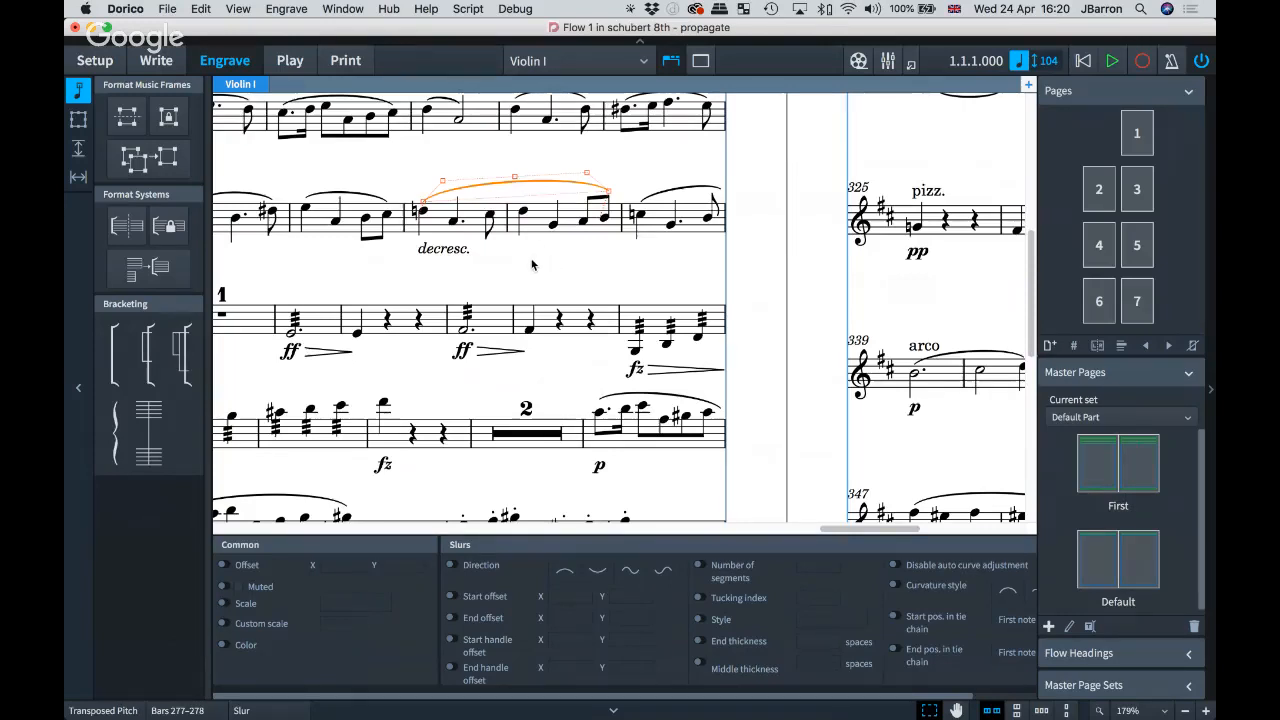
click(201, 9)
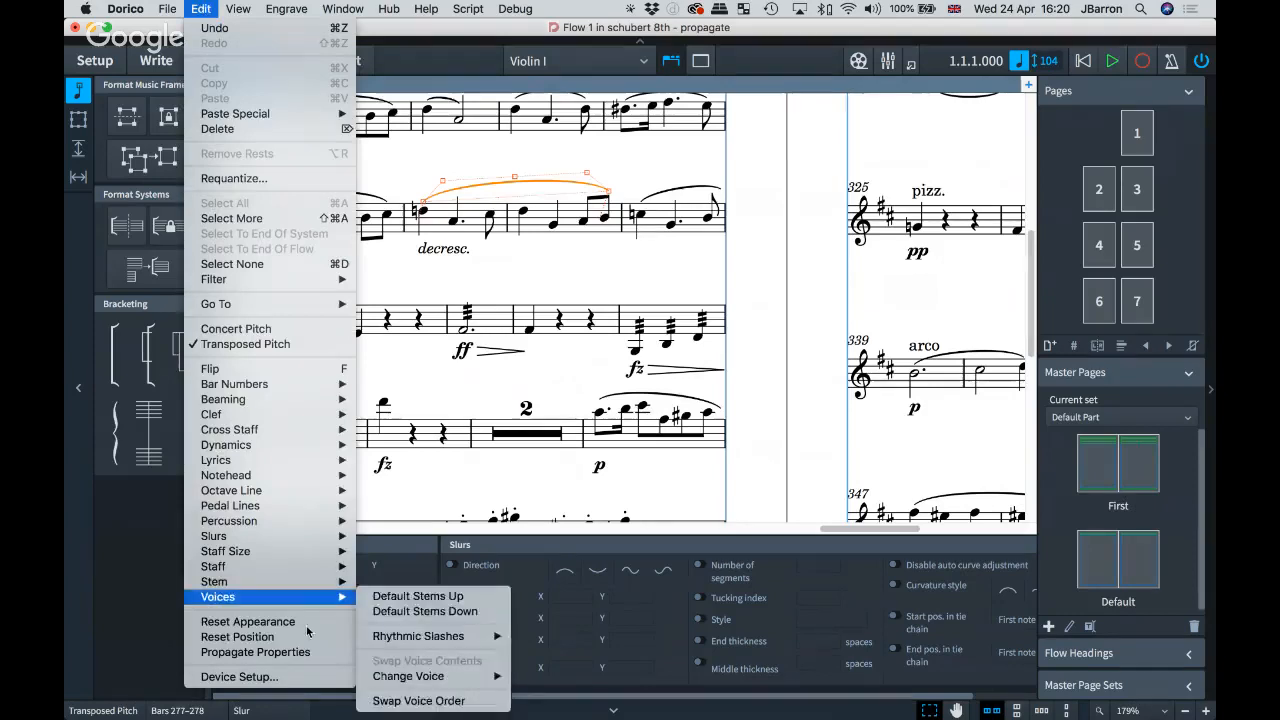
click(284, 655)
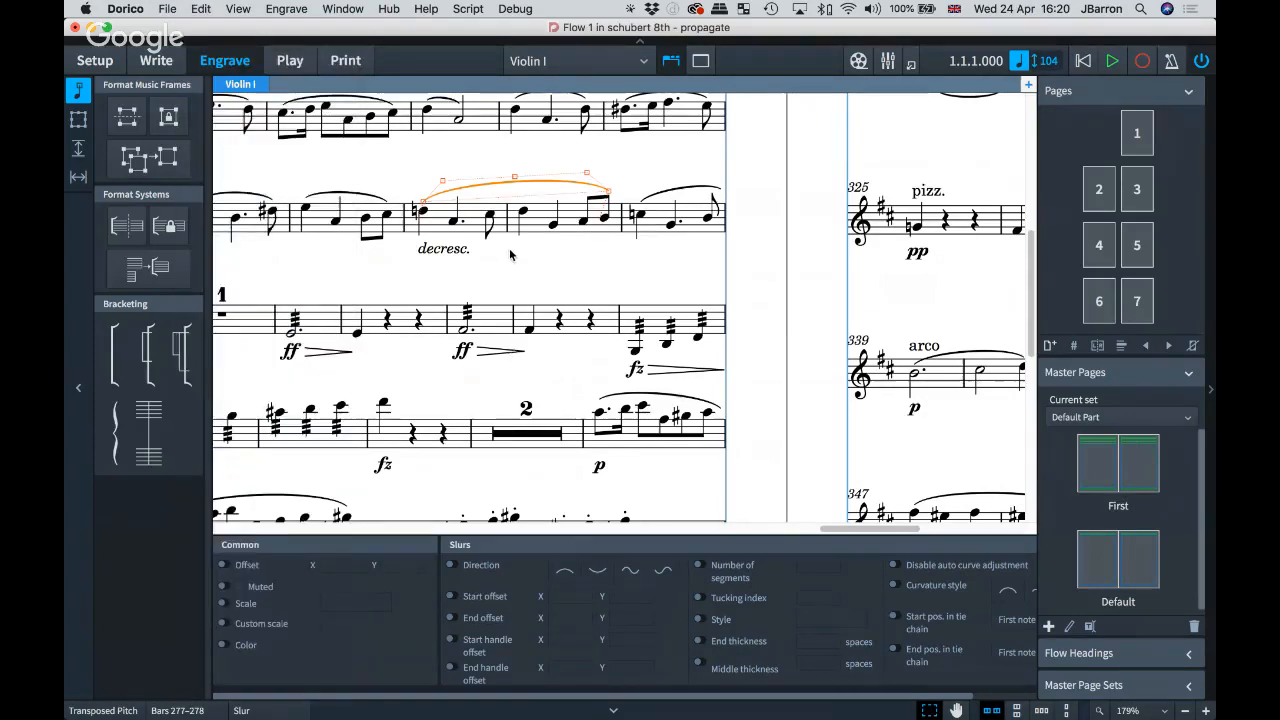
key(w)
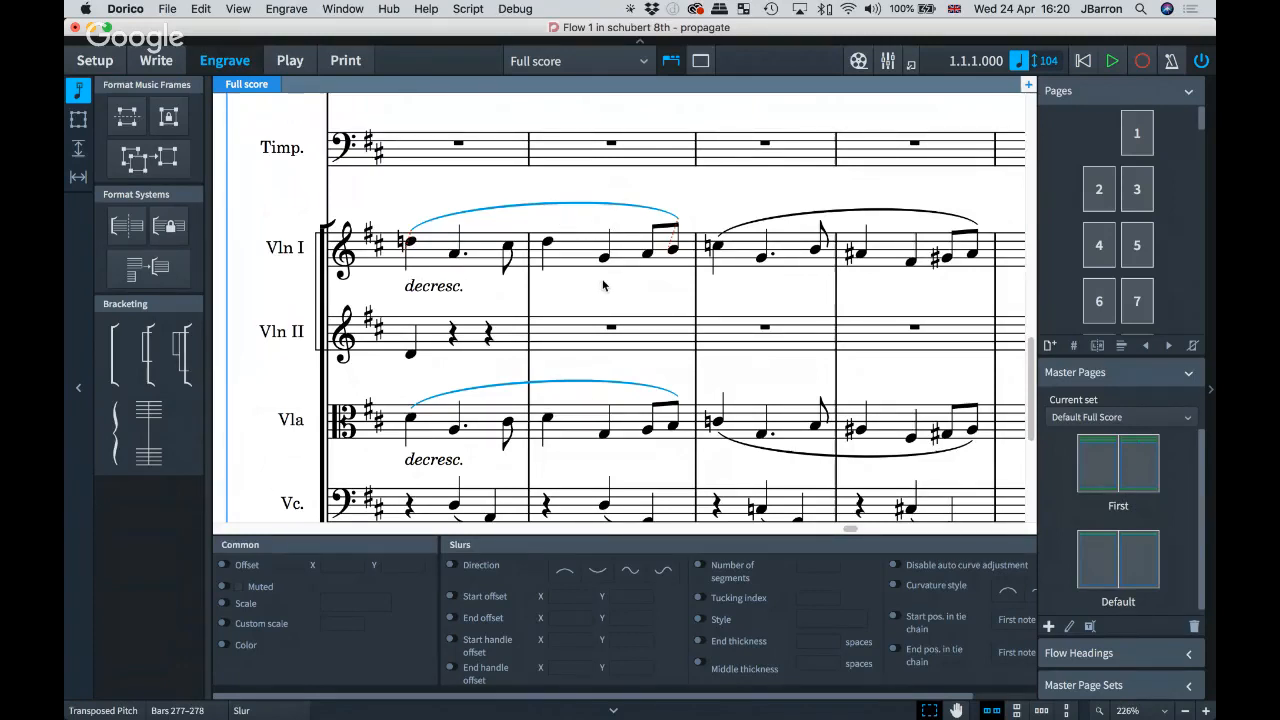
Step: Hide Properties and open the Violin I part from bar 278 in Write mode
key(super+8)
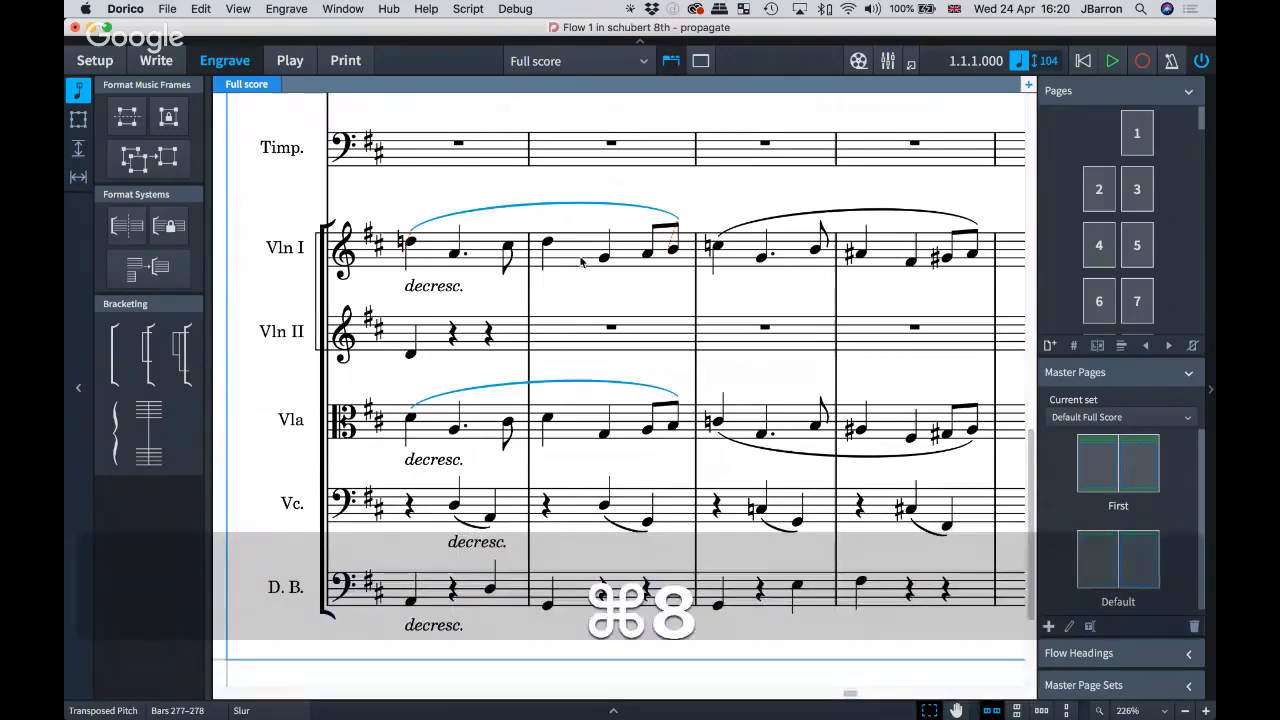
click(576, 258)
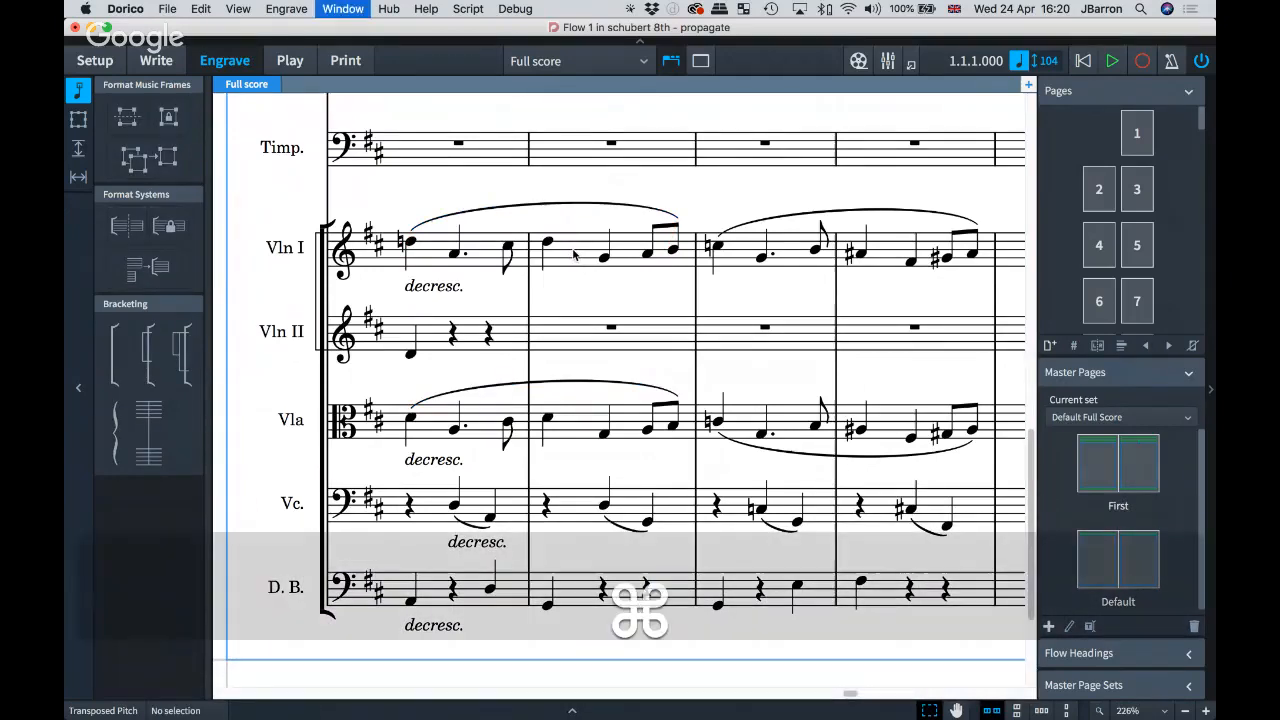
key(super+2)
click(576, 252)
key(w)
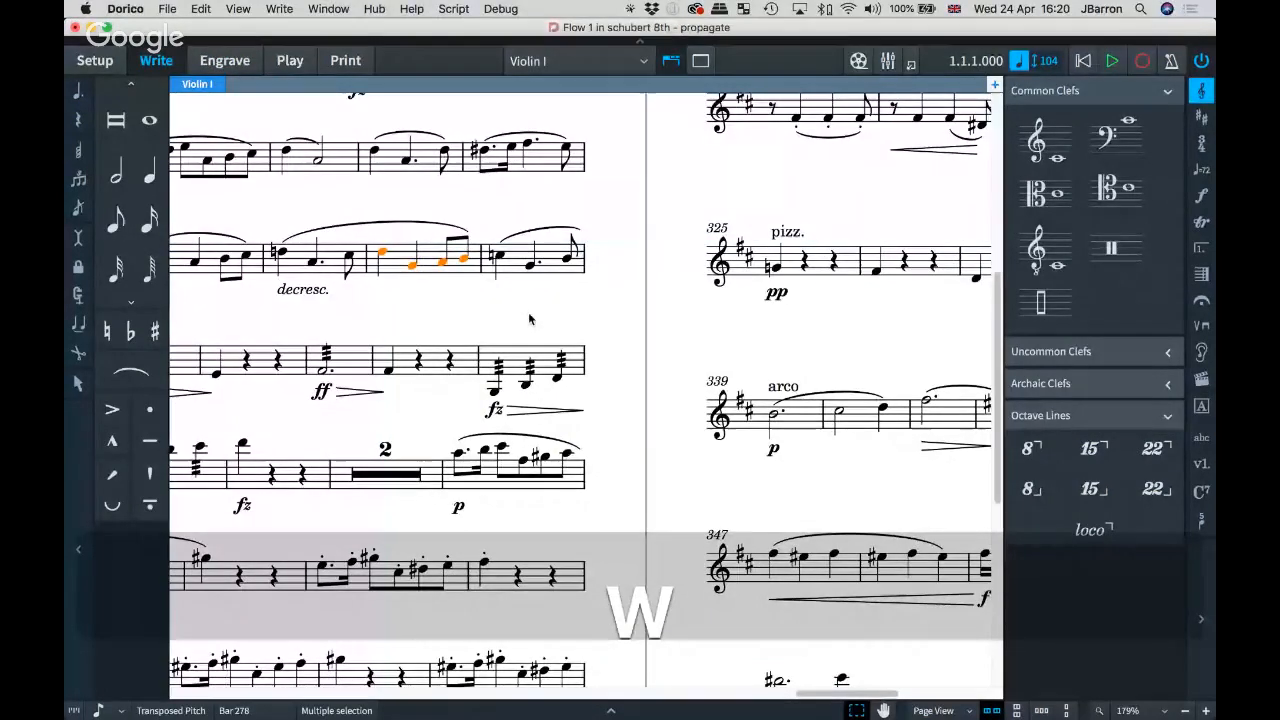
Step: Zoom out and browse the Violin I part's pages, then go to Setup mode
key(super+minus)
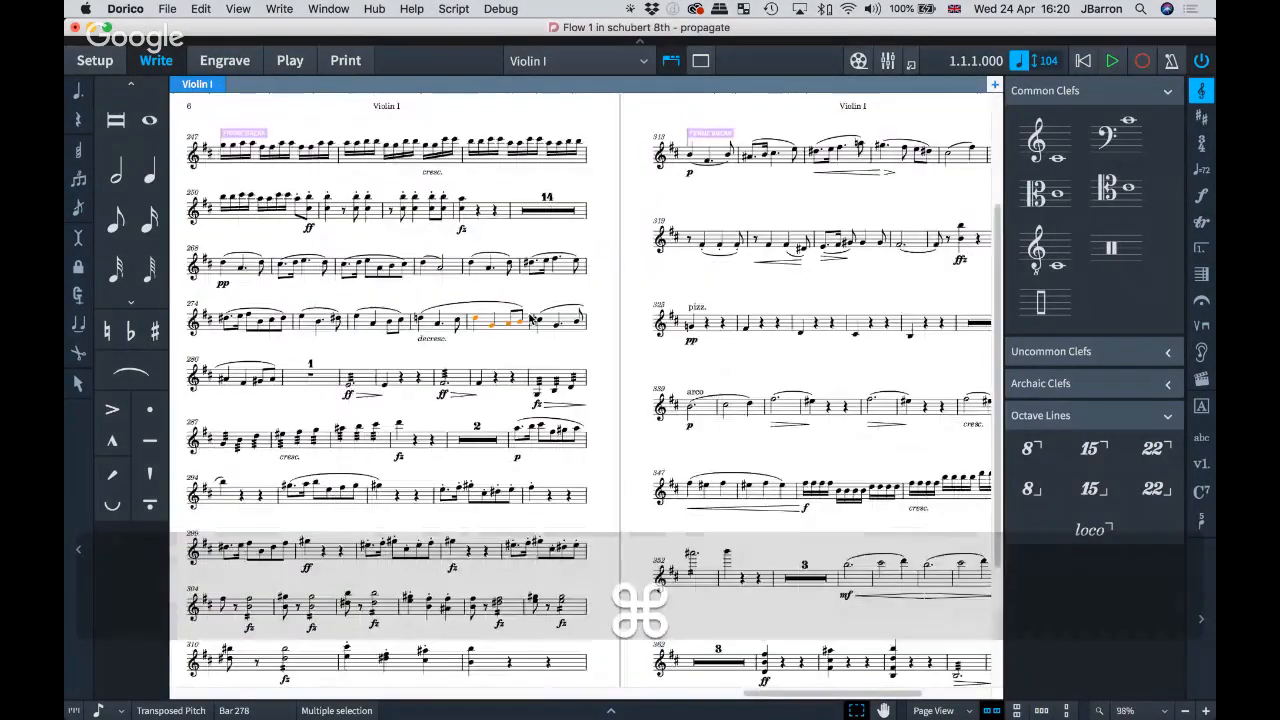
key(super+9)
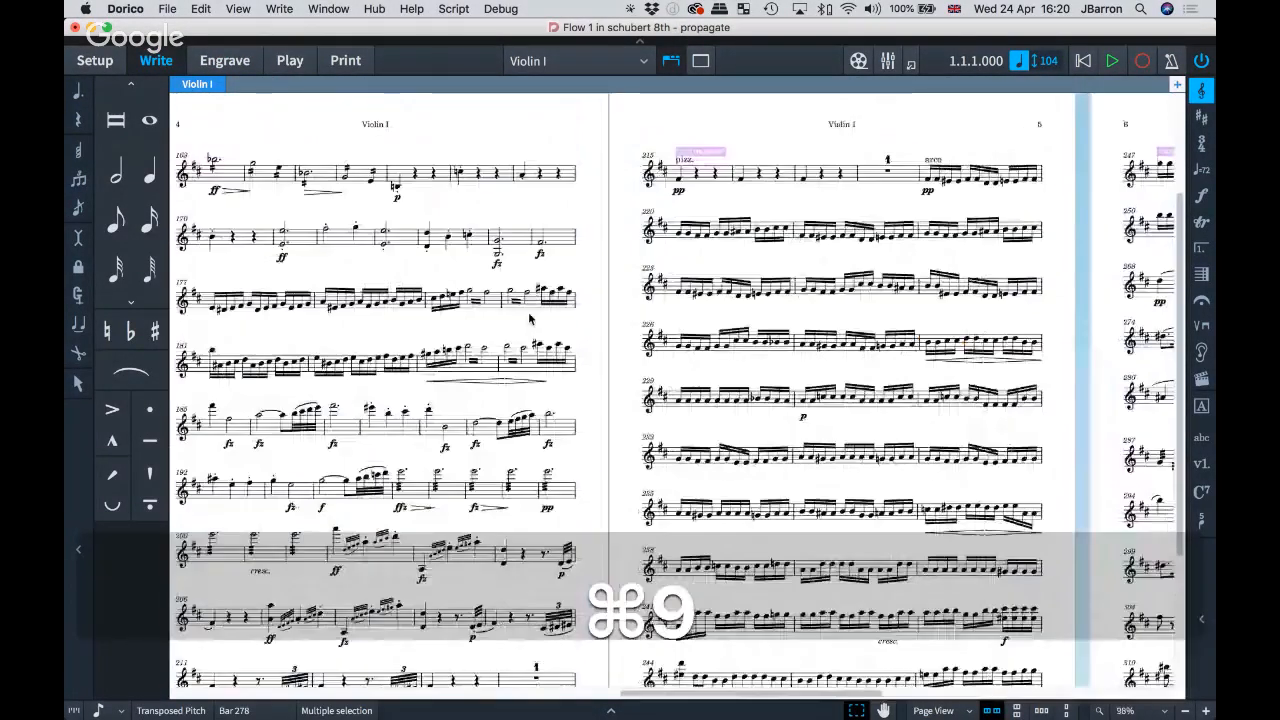
scroll(480, 305, left, 10)
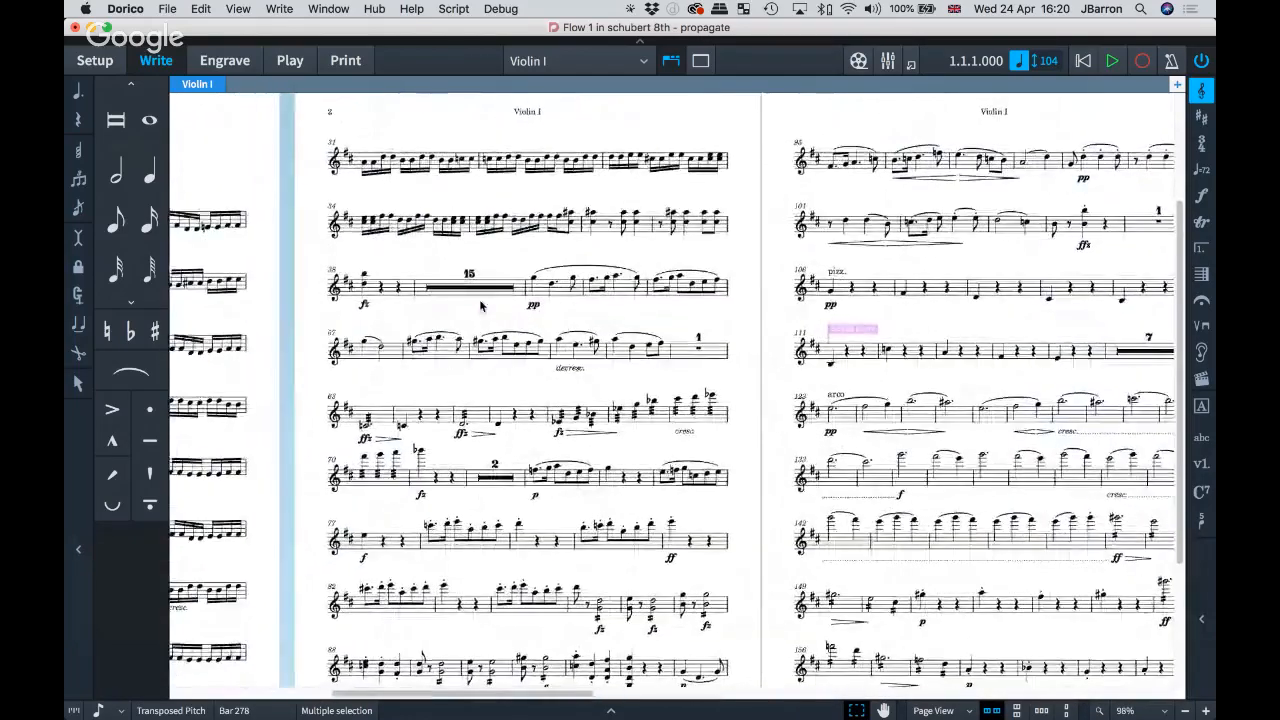
scroll(480, 305, right, 15)
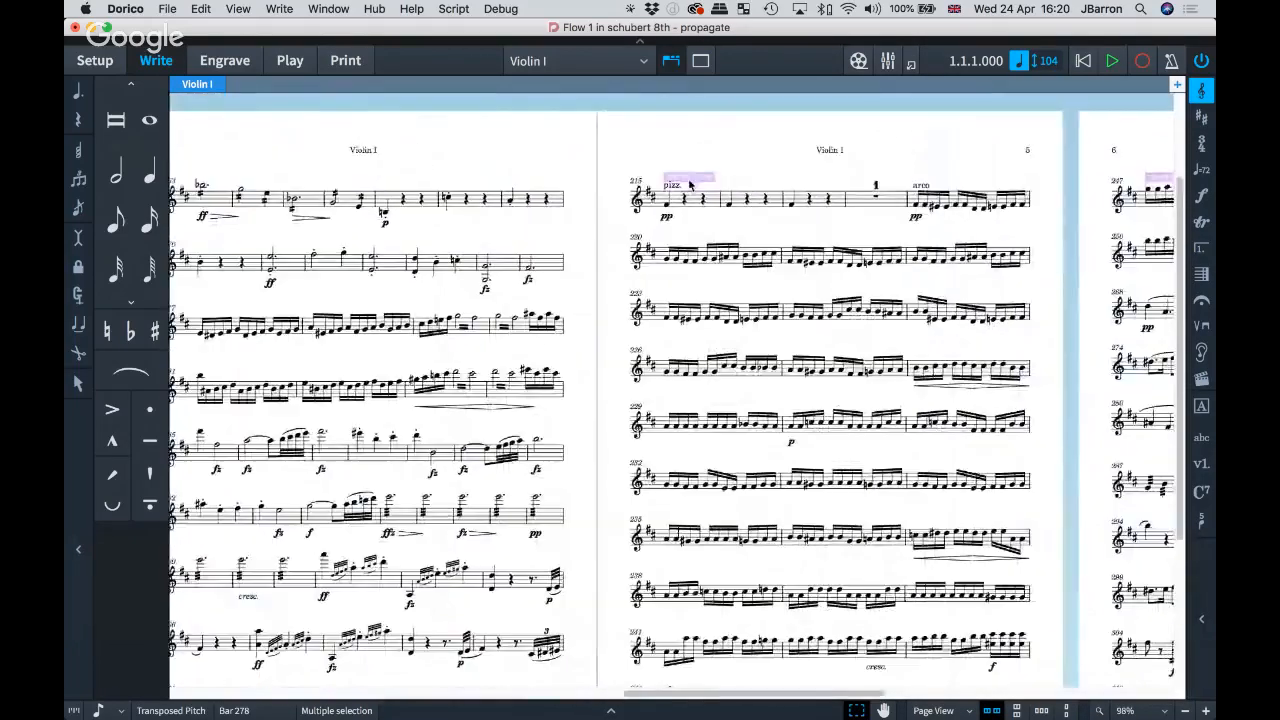
scroll(585, 400, right, 8)
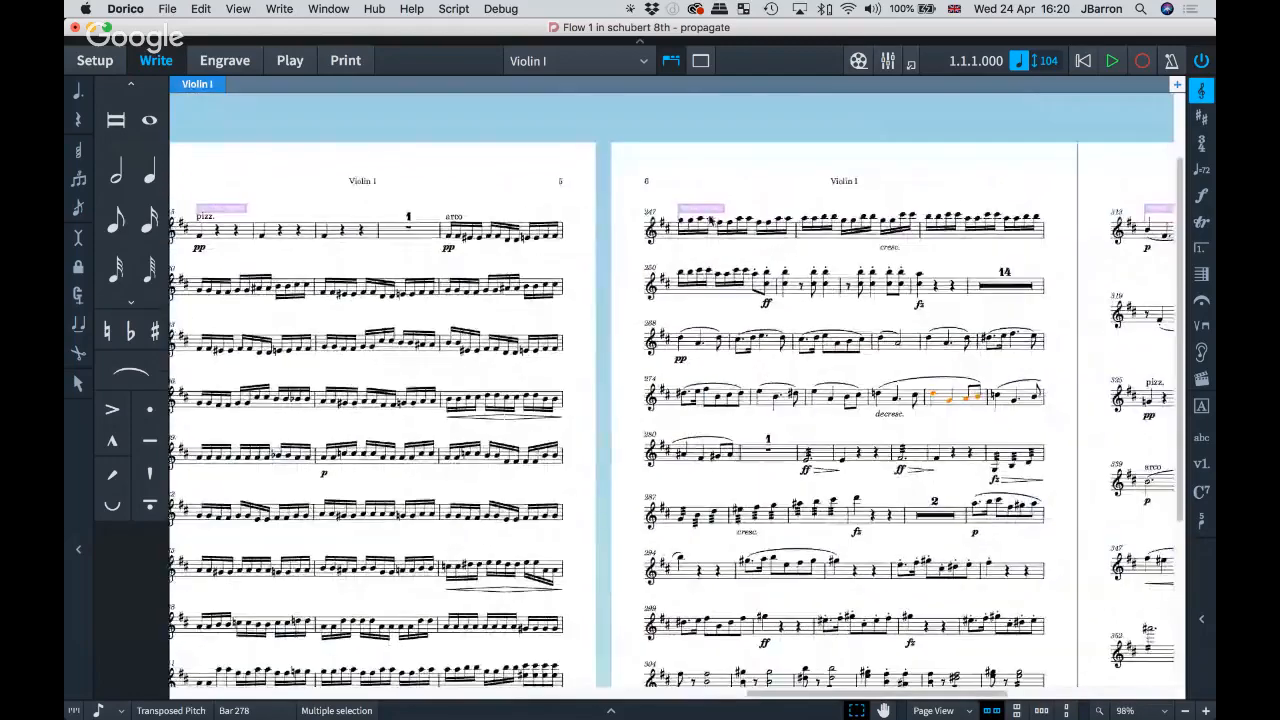
scroll(716, 211, left, 8)
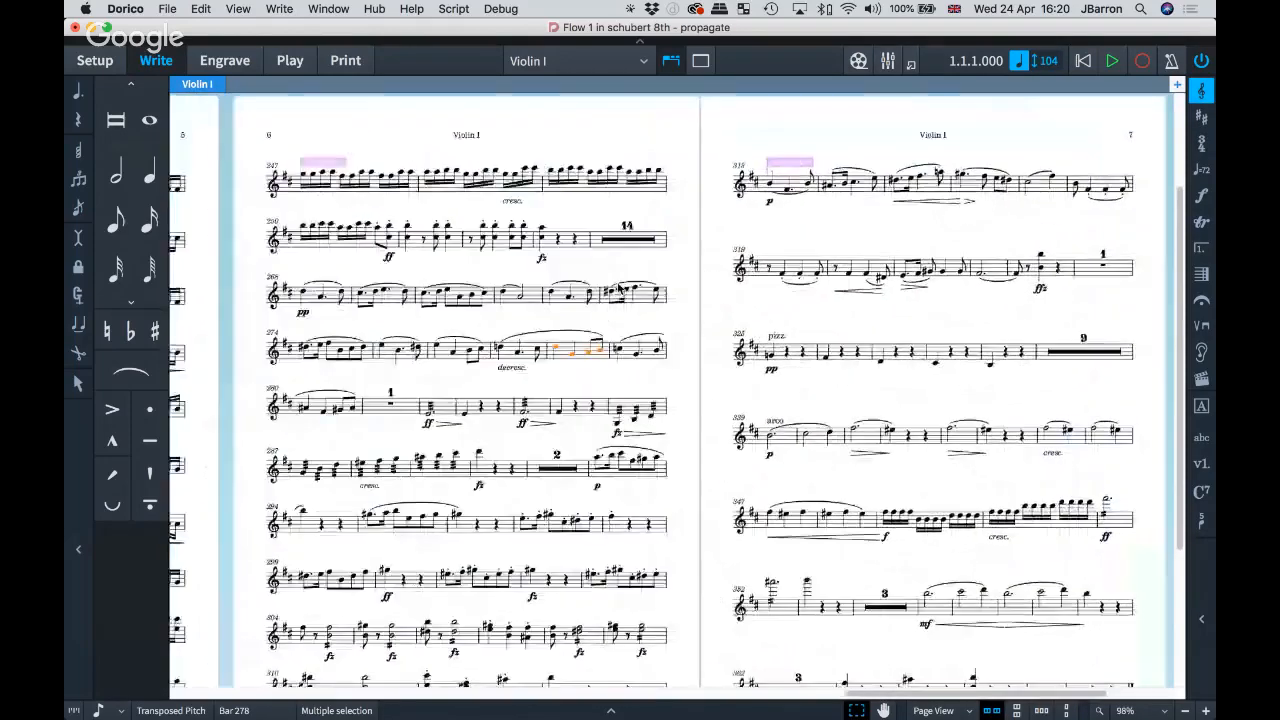
scroll(619, 288, left, 3)
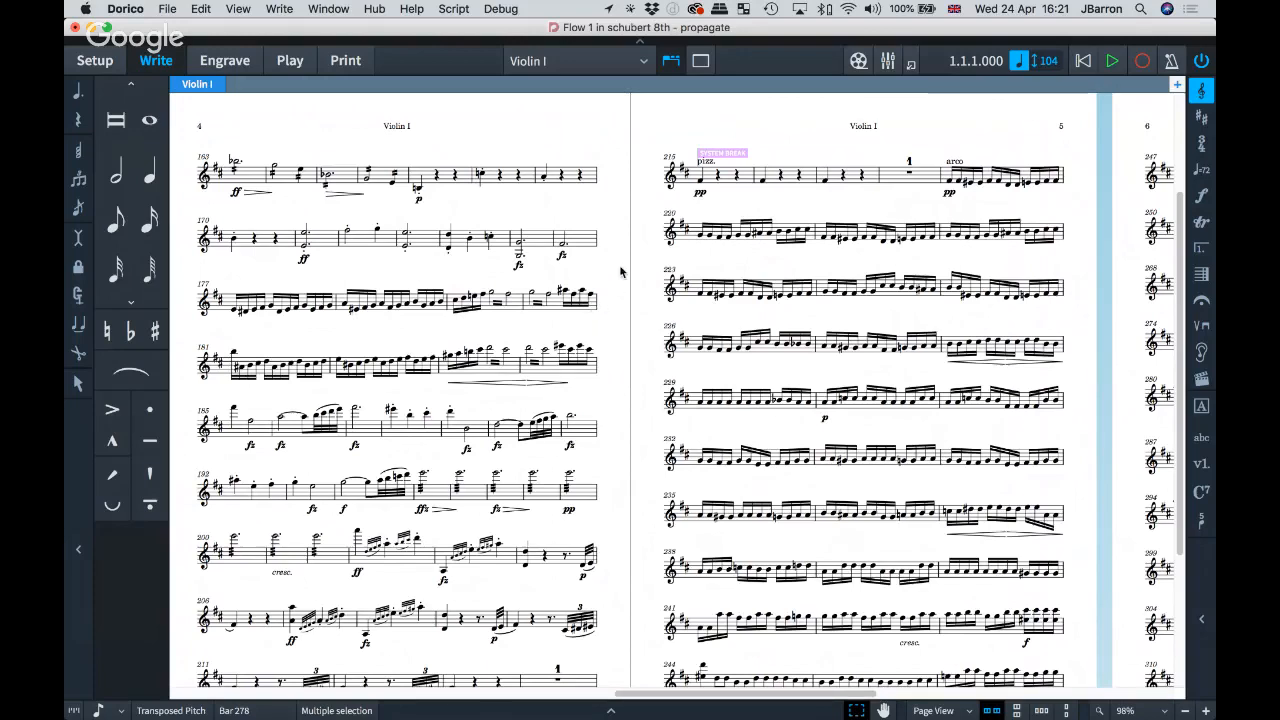
key(super+1)
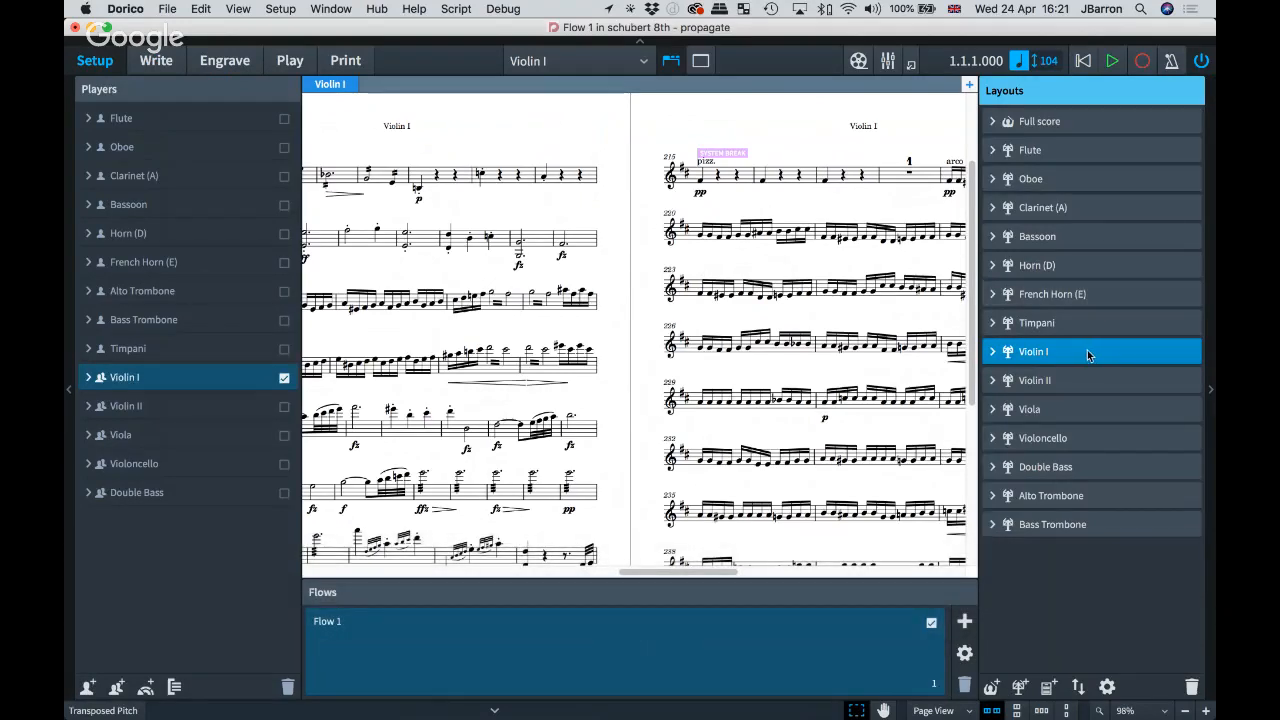
Step: Propagate Violin I's part formatting to Violin II, including layout options and system formatting
right_click(1087, 350)
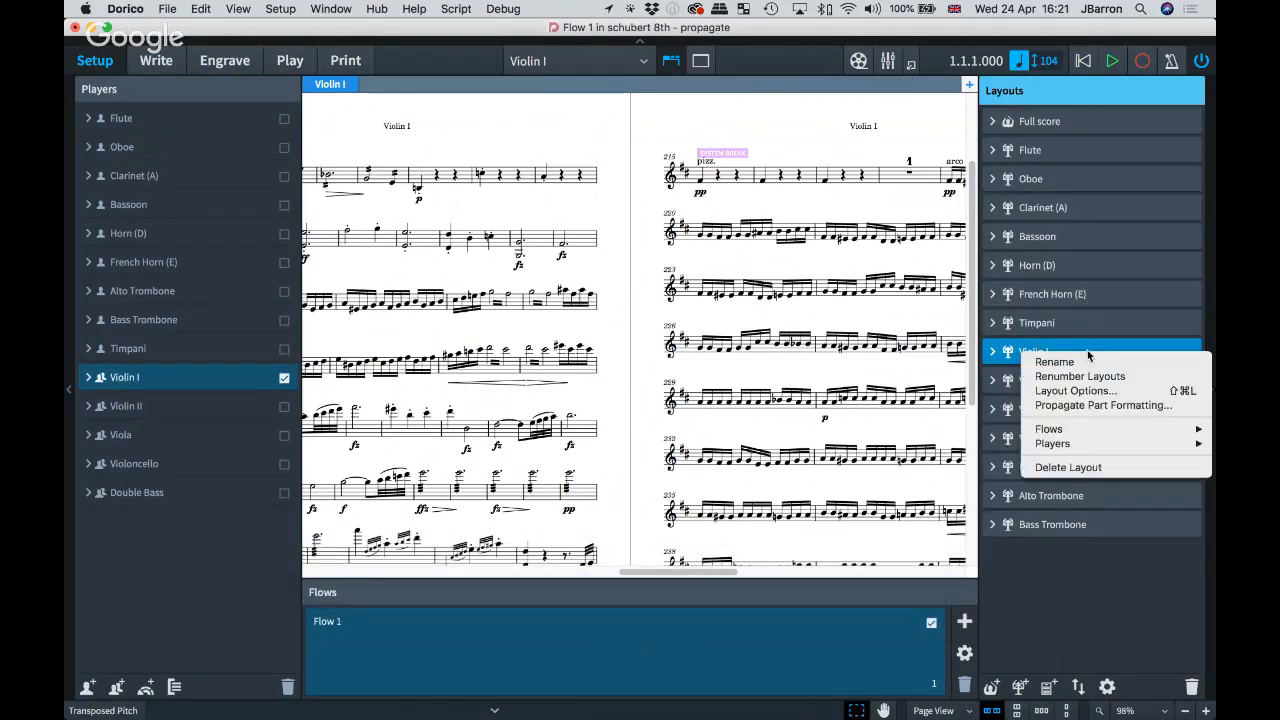
click(1092, 406)
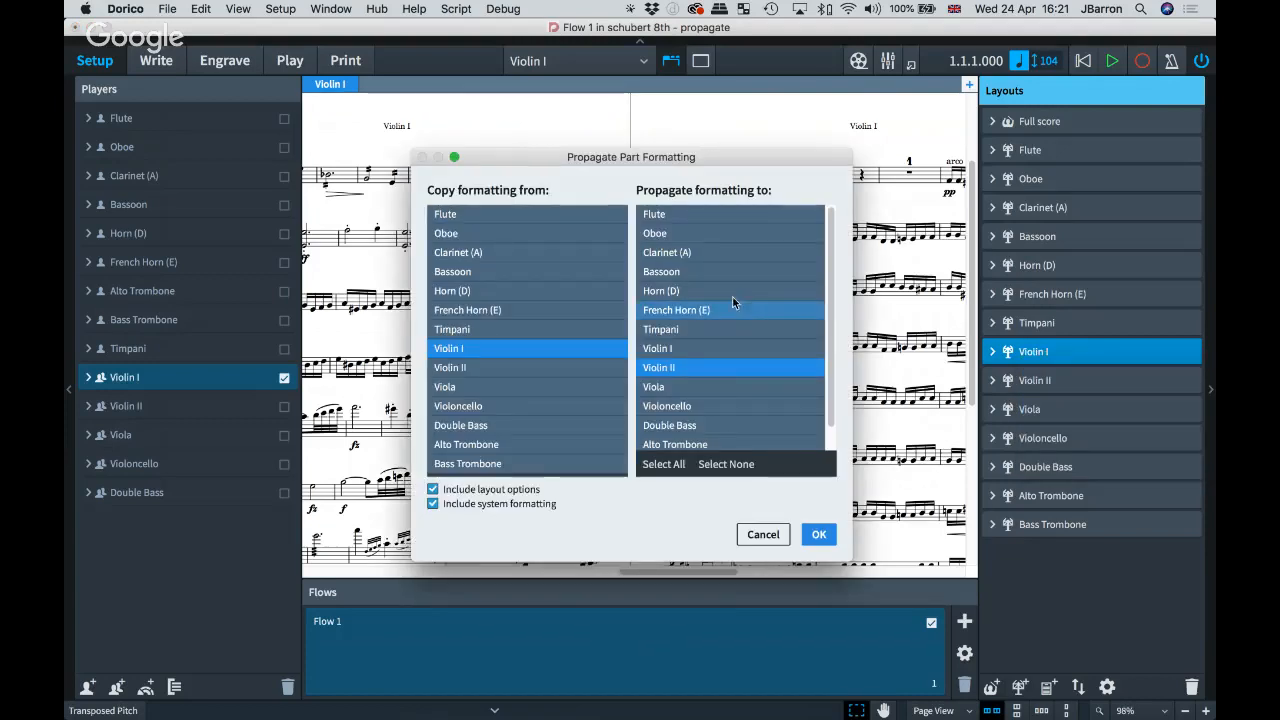
drag(604, 157, 571, 150)
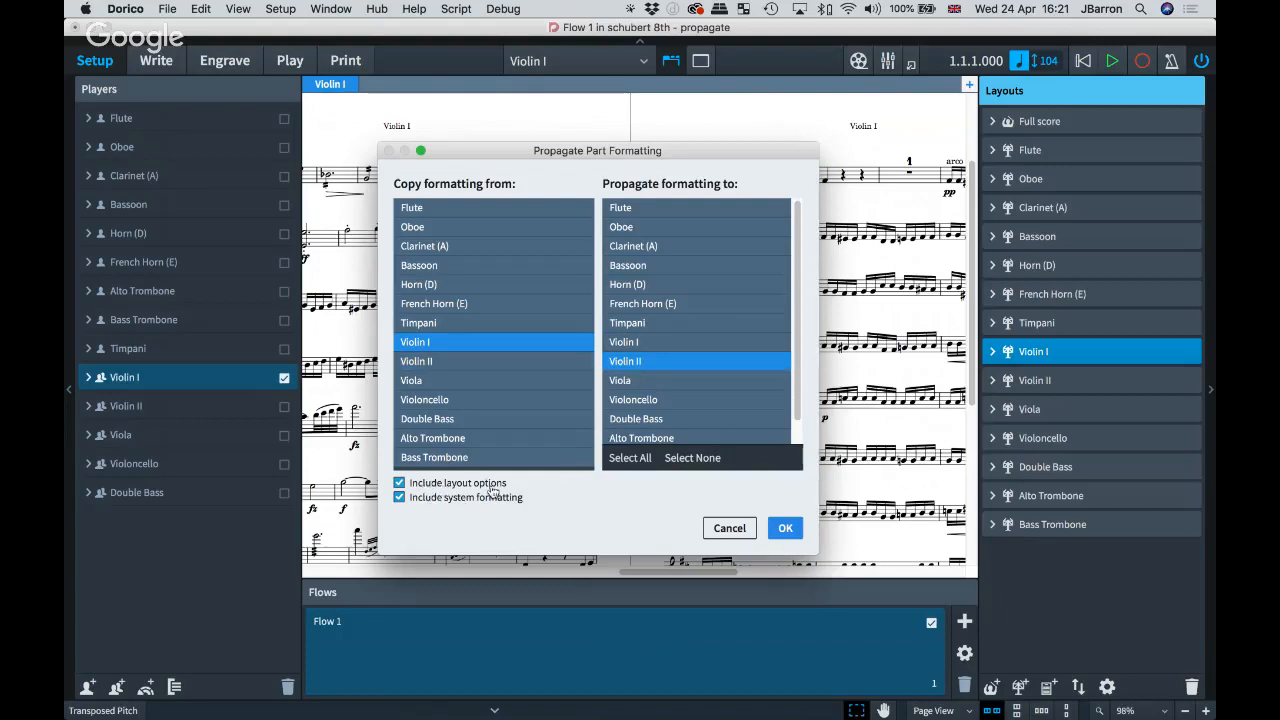
click(785, 529)
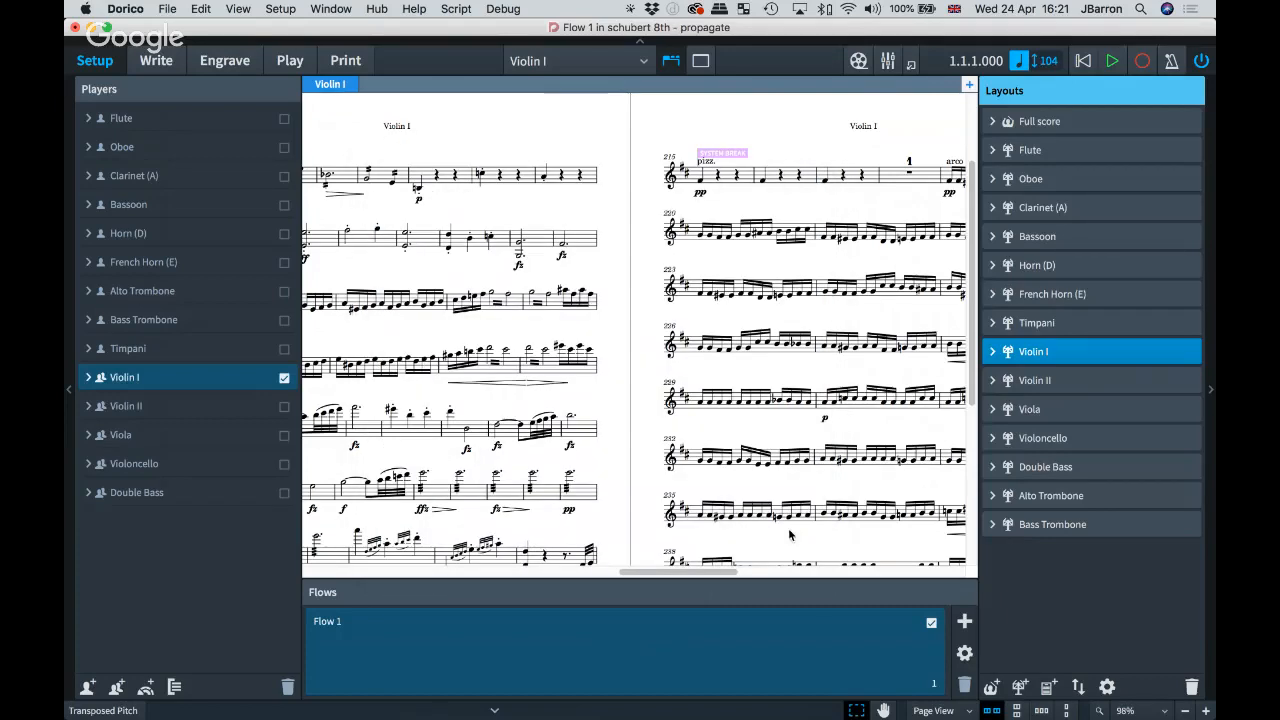
Step: Open the Violin II part in Write mode and scroll through its pages
click(570, 62)
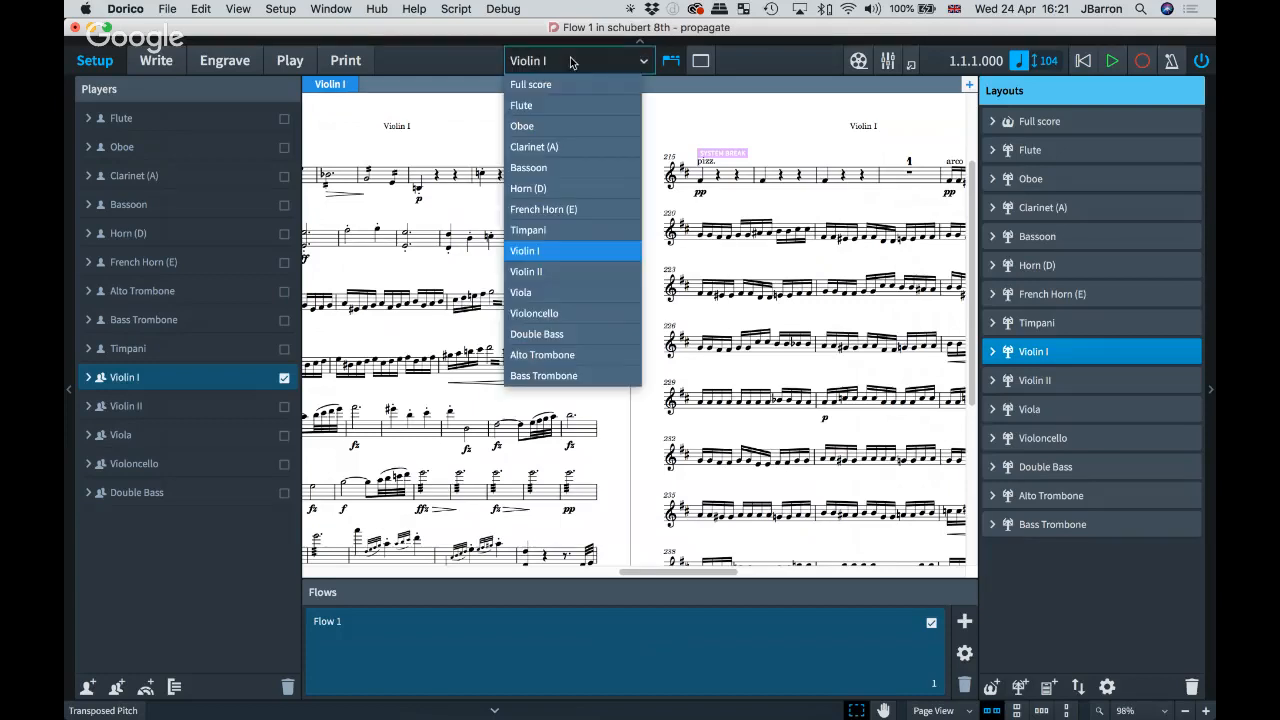
click(557, 272)
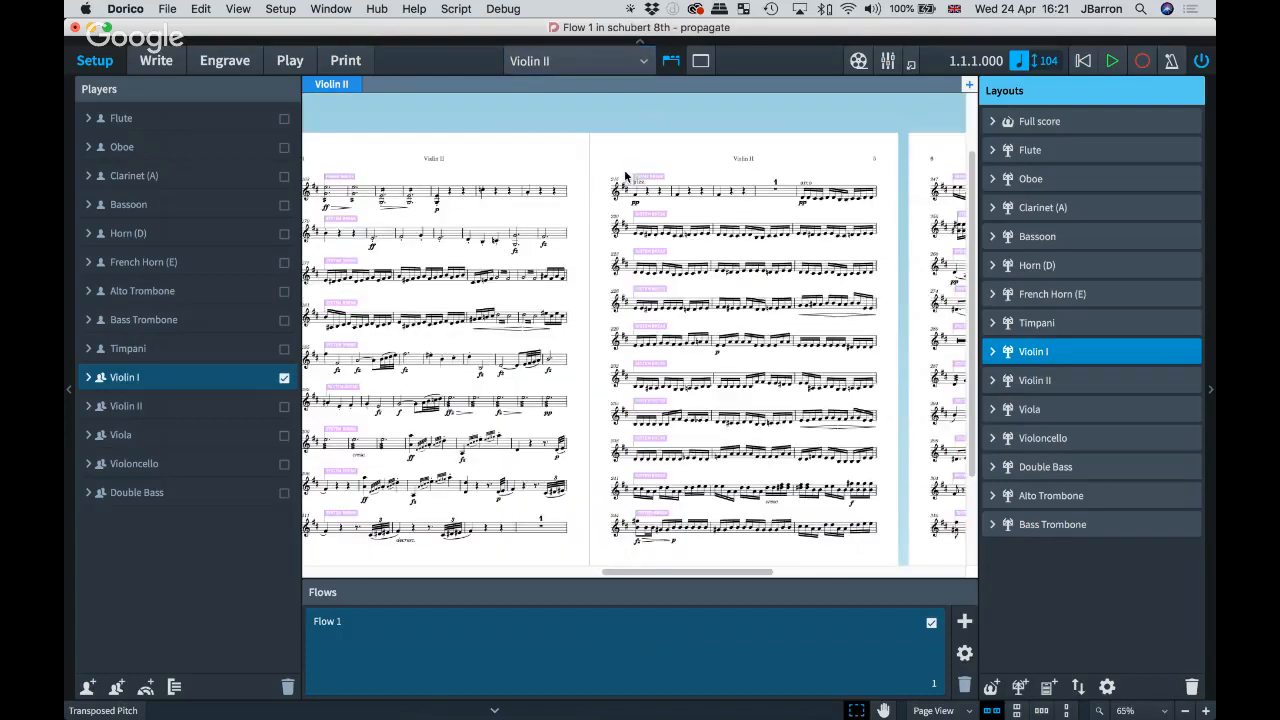
key(super+2)
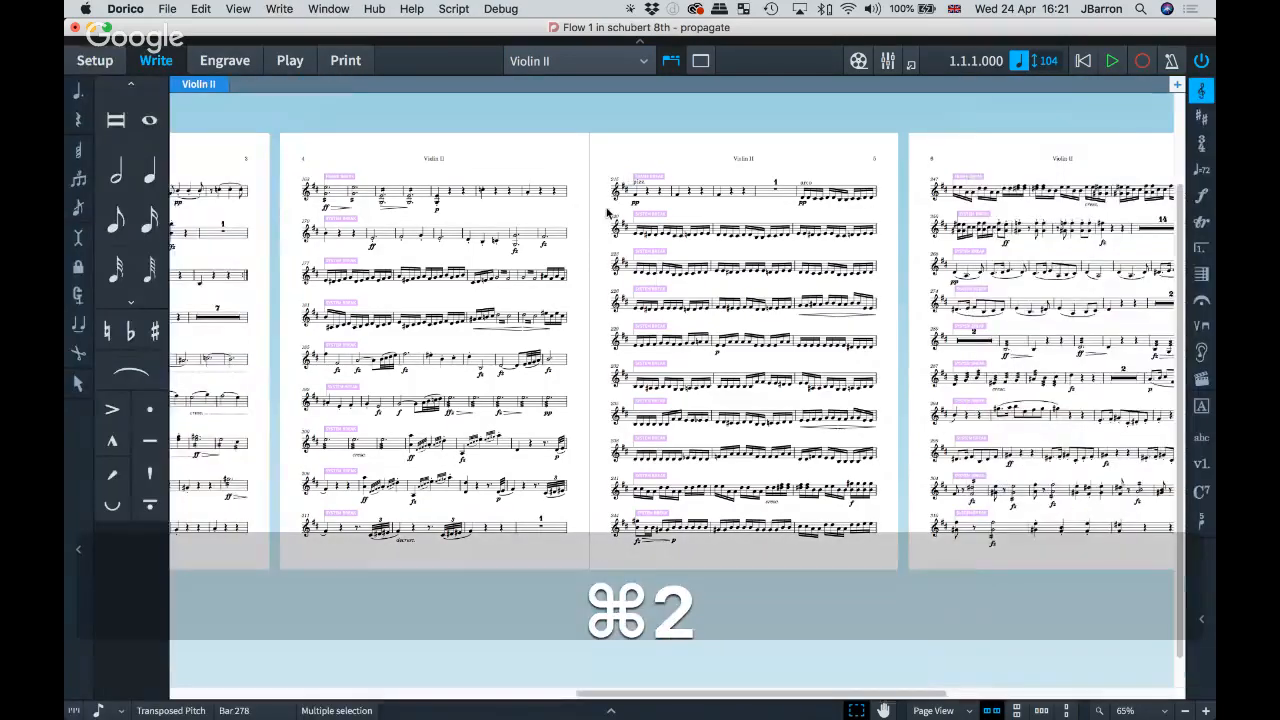
scroll(608, 213, up, 5)
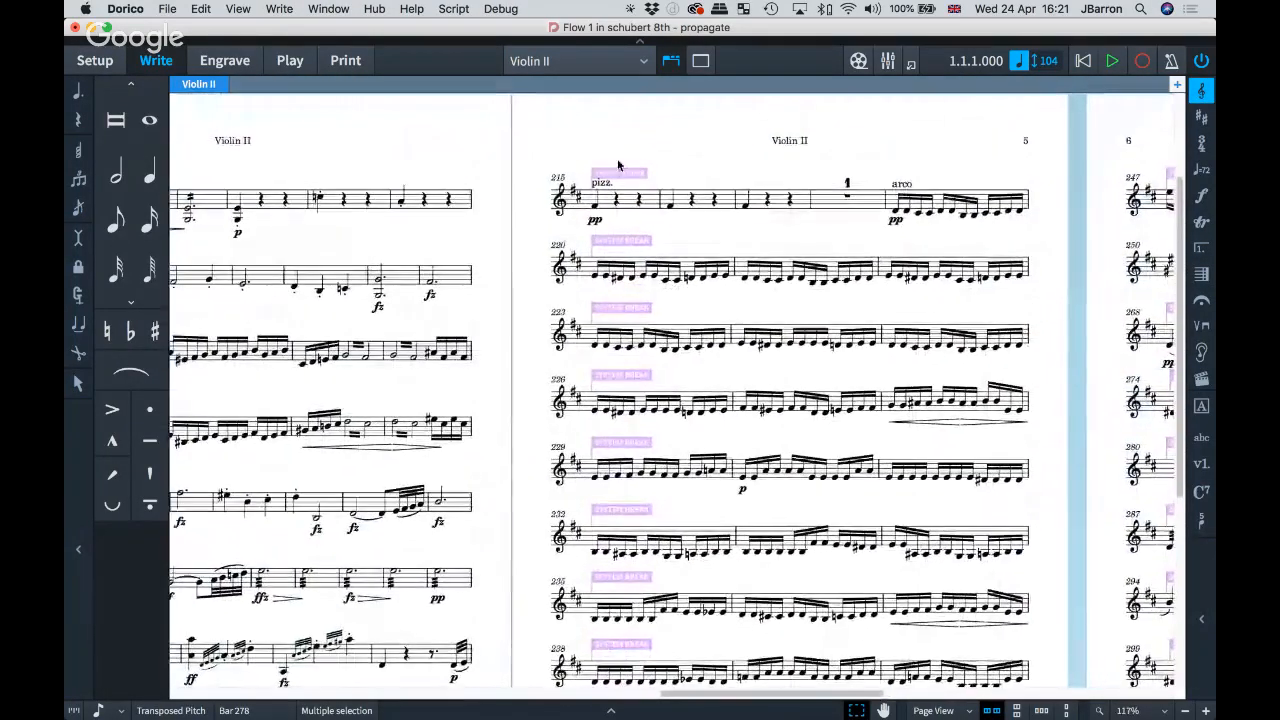
scroll(615, 397, down, 4)
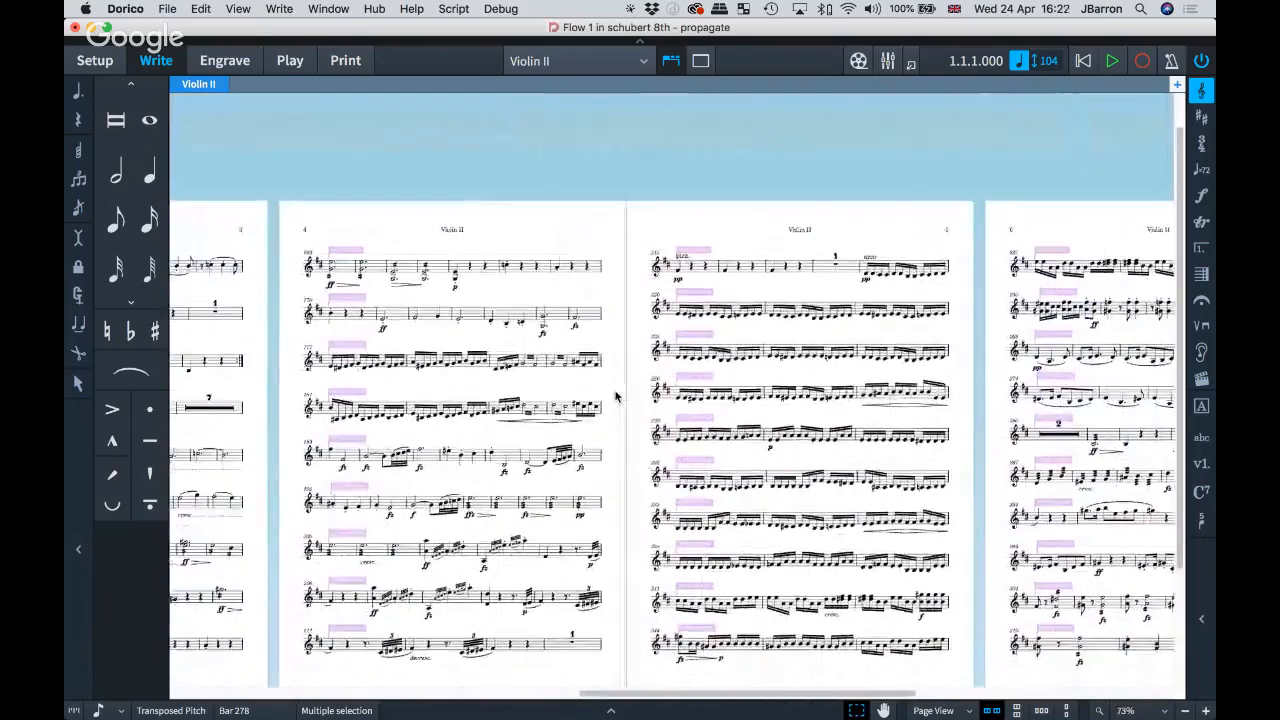
scroll(615, 397, left, 5)
scroll(615, 397, down, 1)
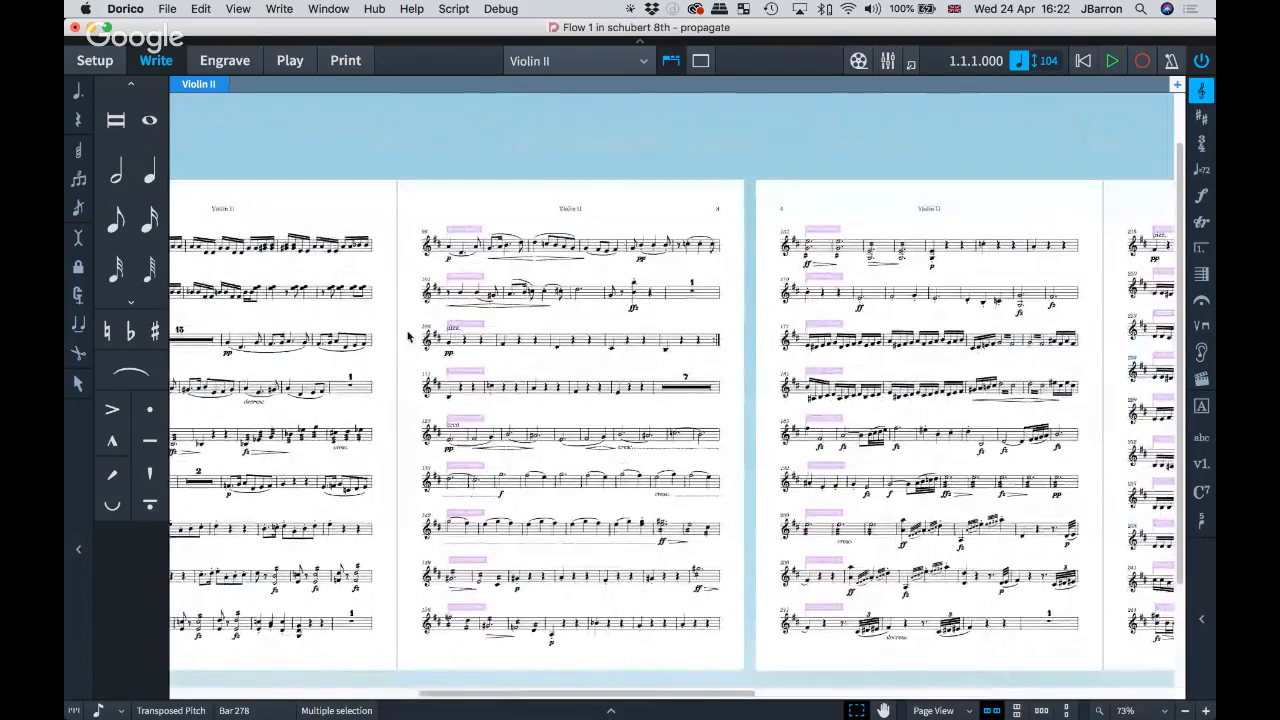
scroll(408, 337, left, 1)
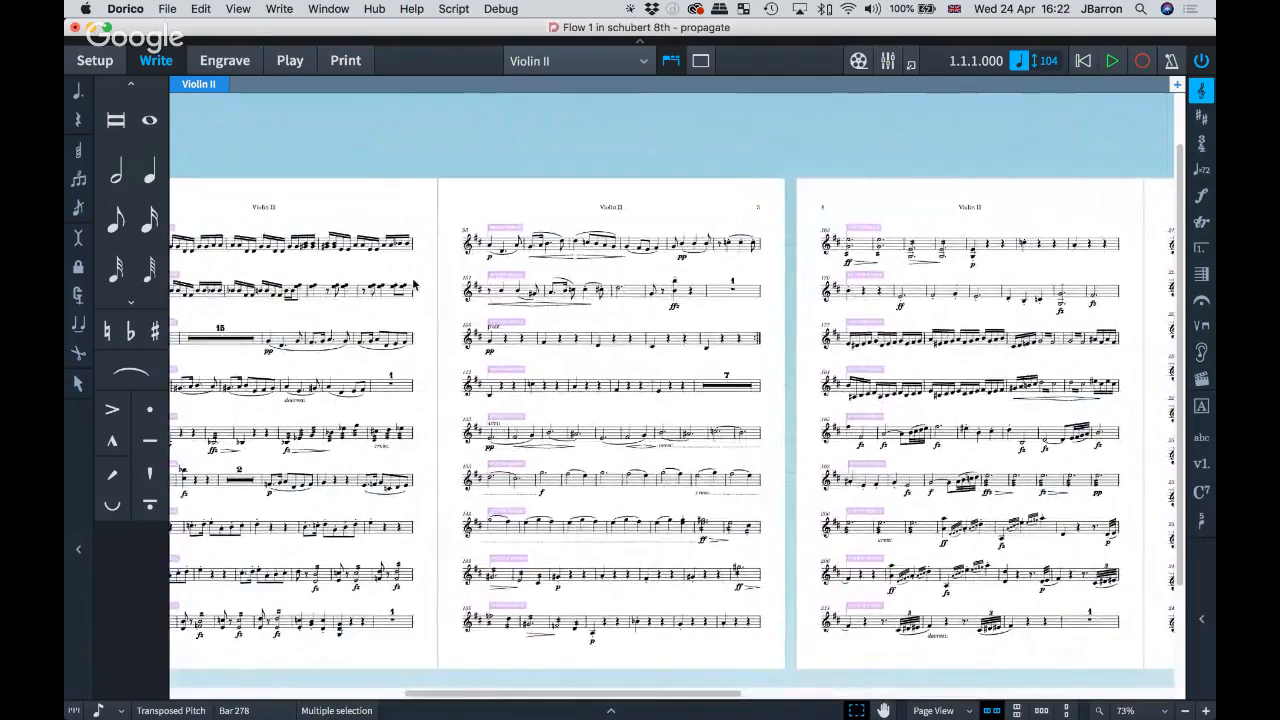
scroll(415, 285, left, 4)
scroll(410, 285, left, 4)
scroll(410, 285, right, 15)
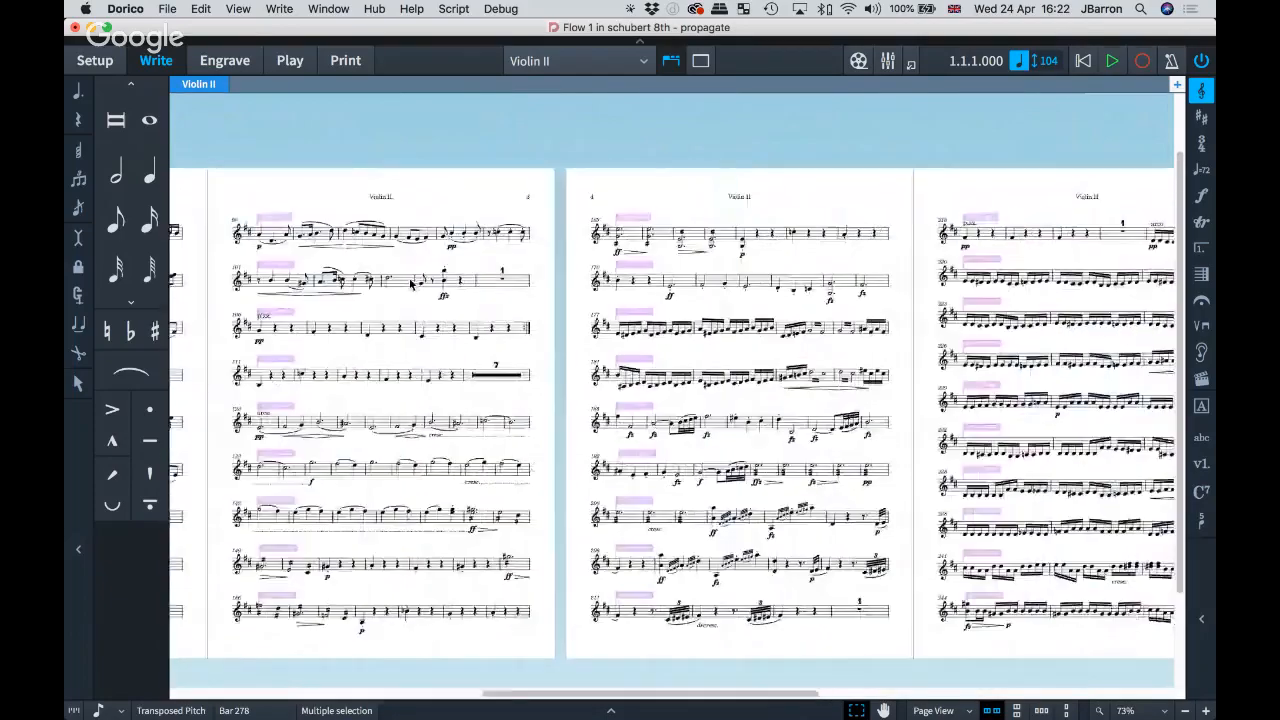
scroll(410, 285, right, 18)
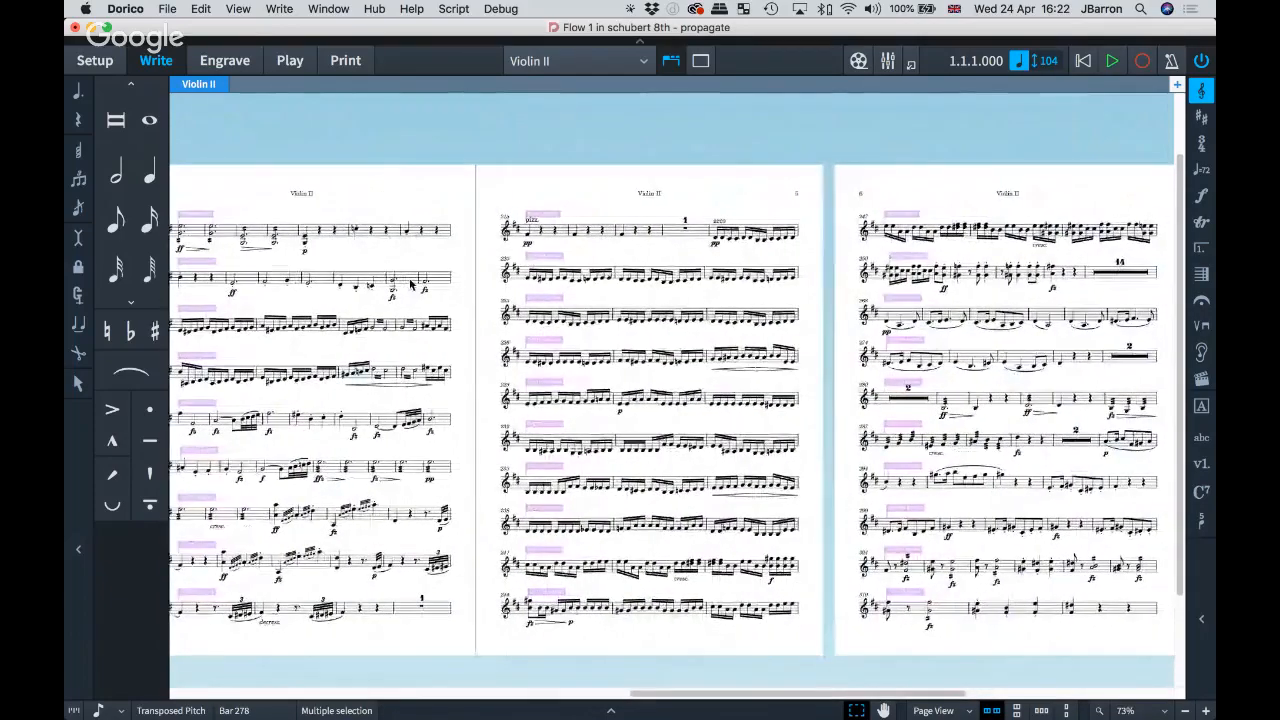
scroll(410, 285, right, 8)
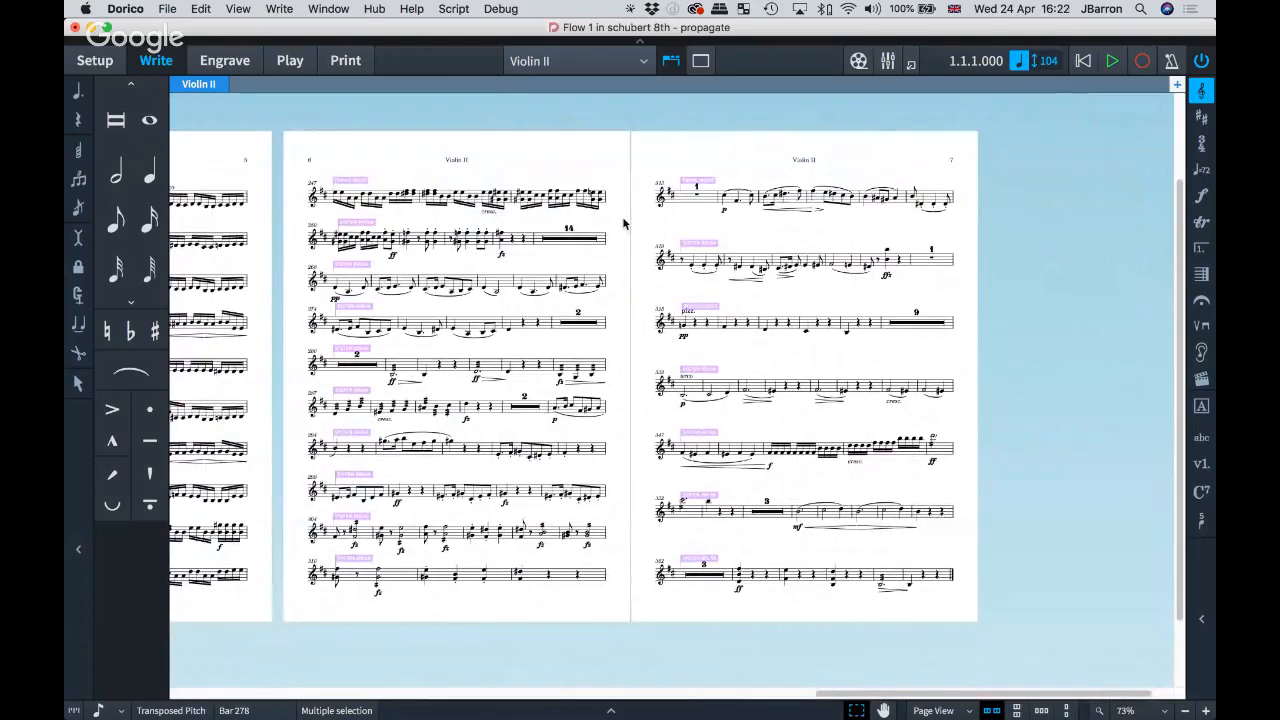
Step: Undo the system-break formatting on Violin II and return to Setup mode
key(super+z)
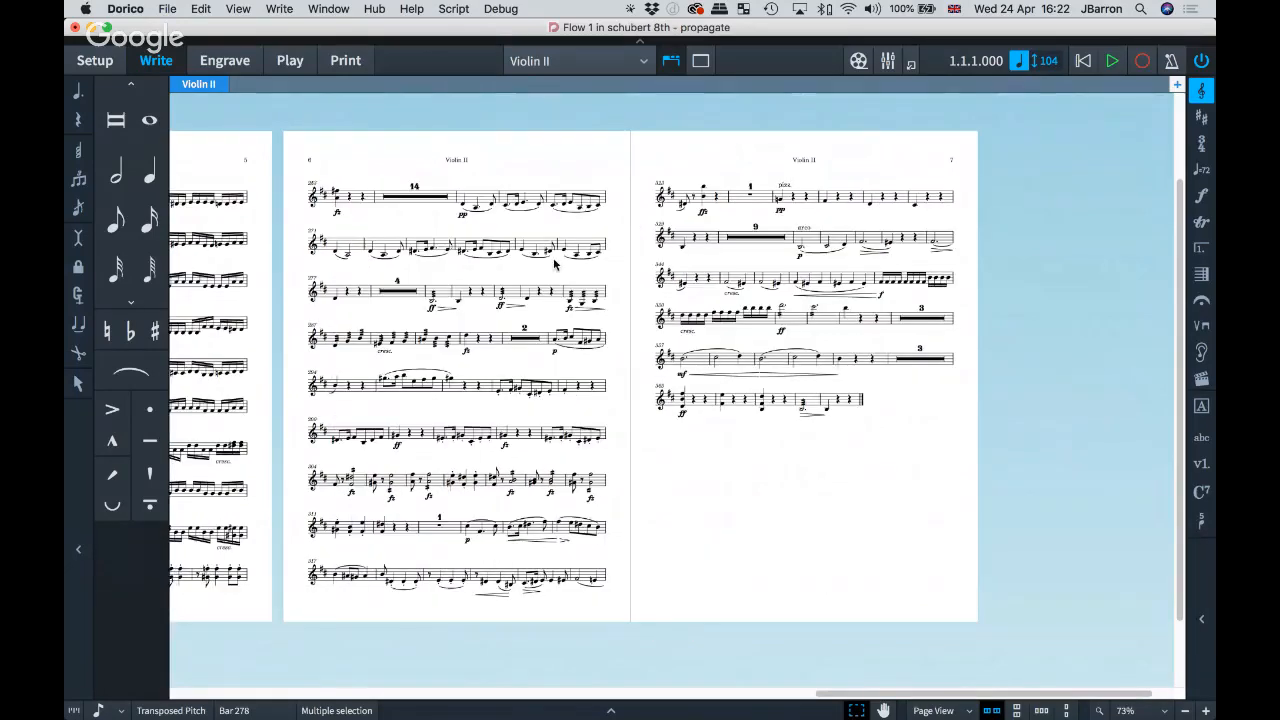
scroll(906, 417, left, 3)
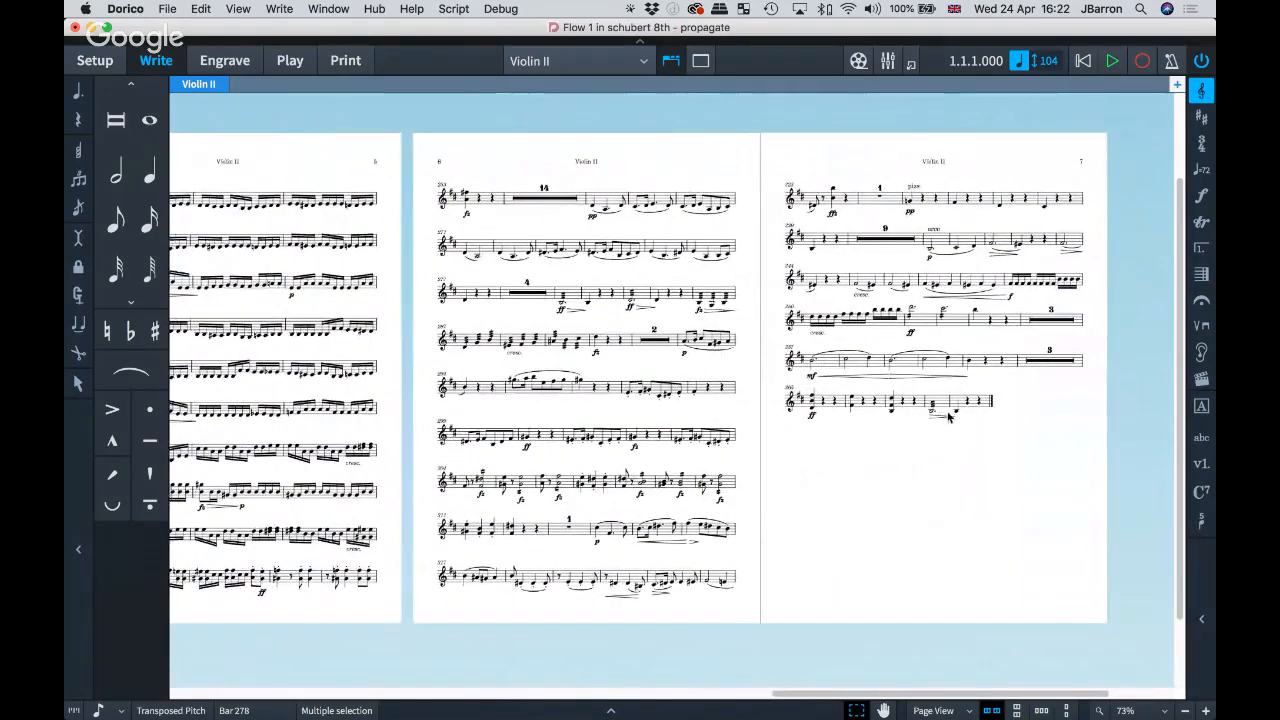
scroll(748, 405, left, 10)
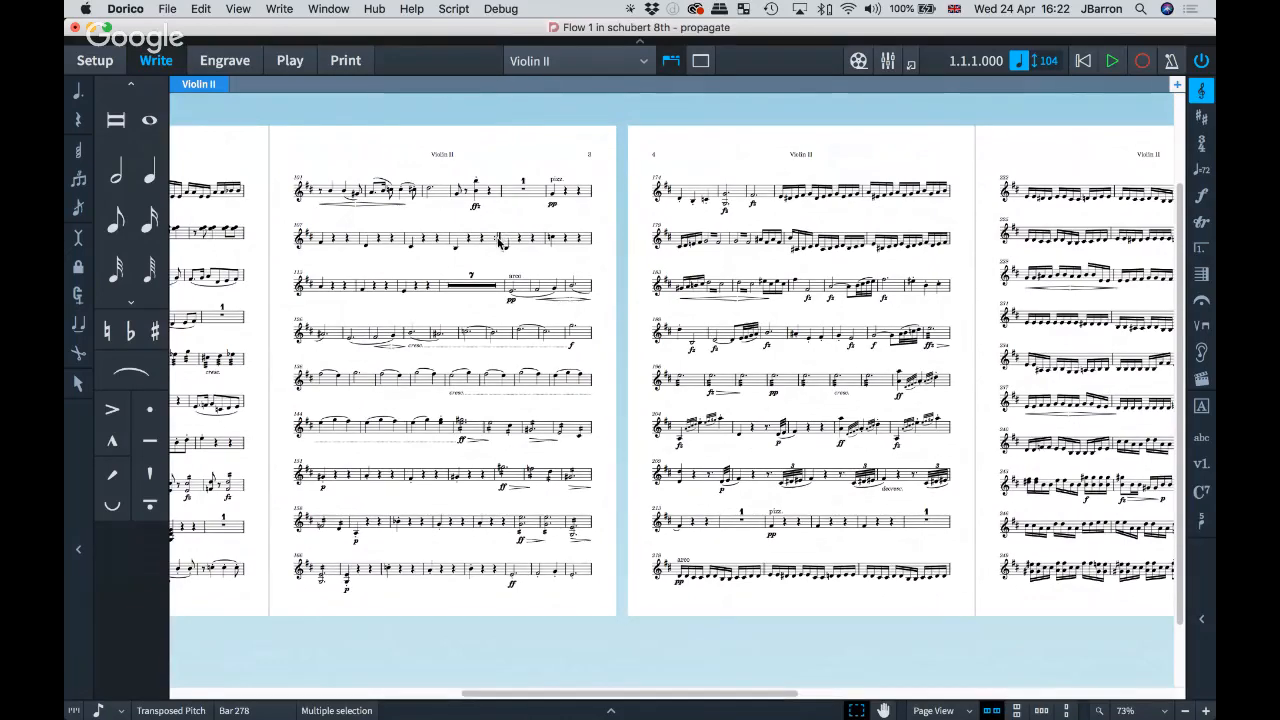
key(super+1)
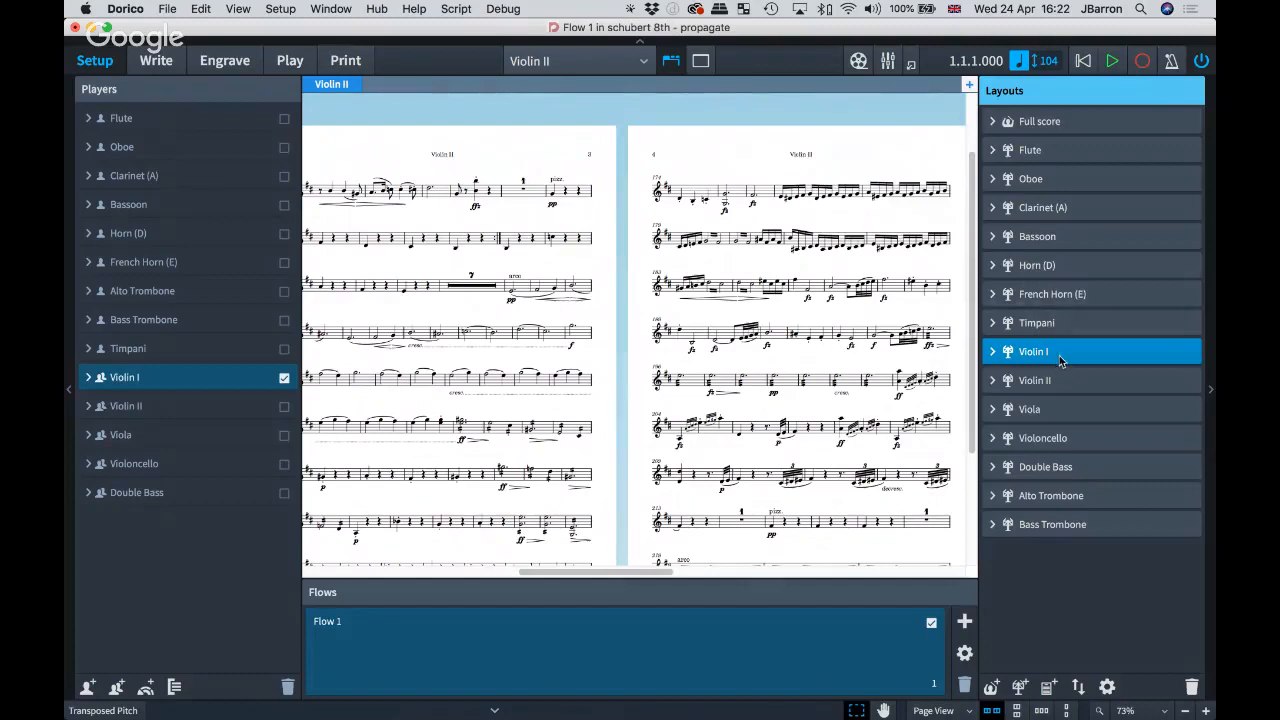
Step: Propagate Violin I's part formatting to Violin II again and return to Write mode
right_click(1060, 356)
click(1071, 407)
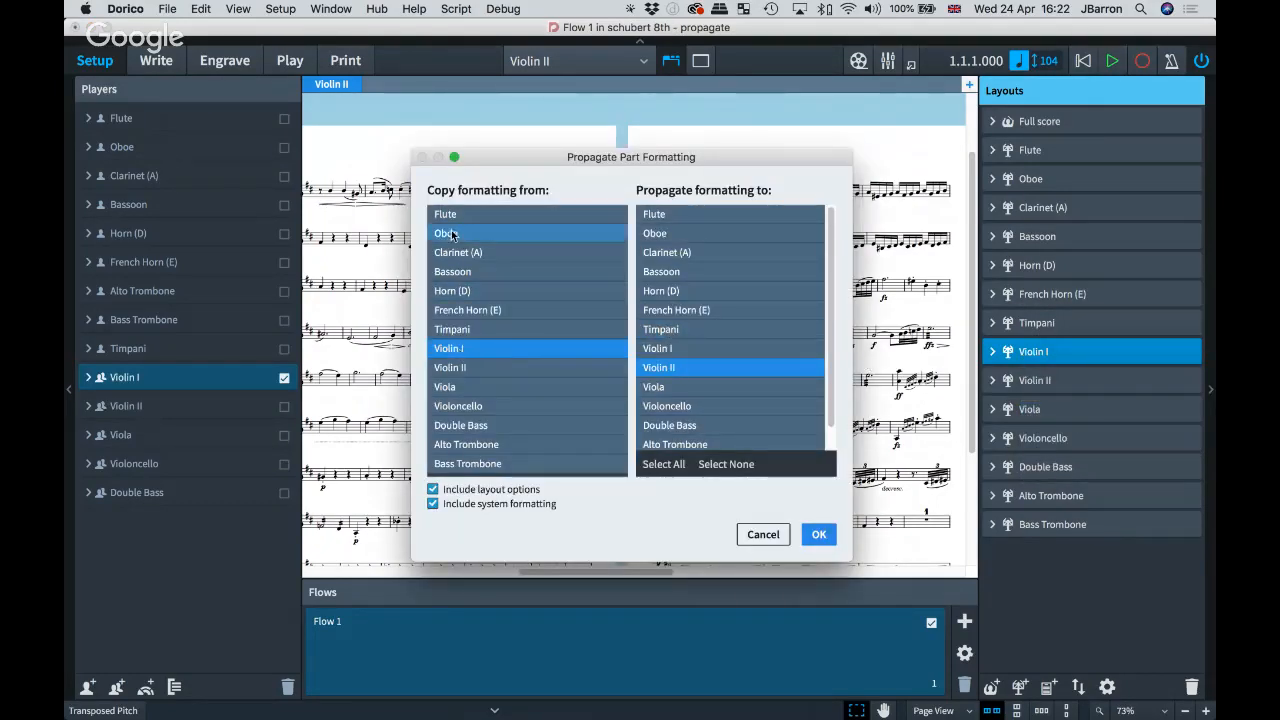
click(820, 536)
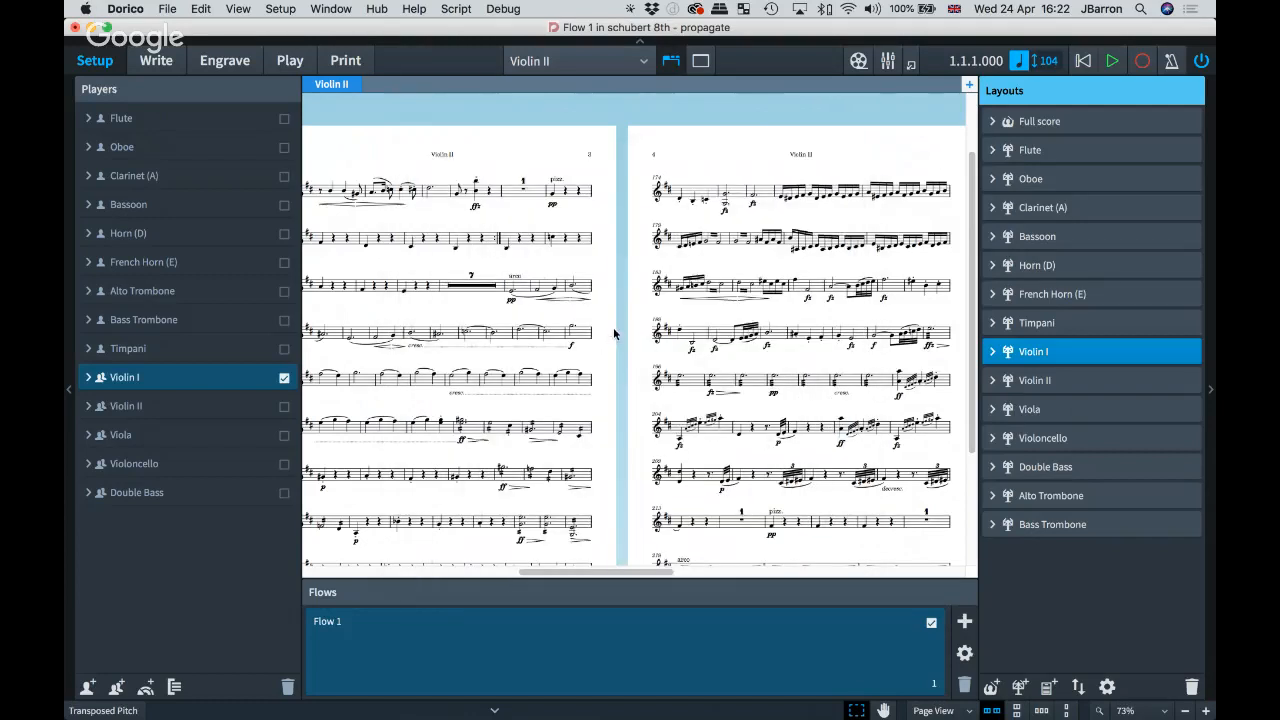
key(super+2)
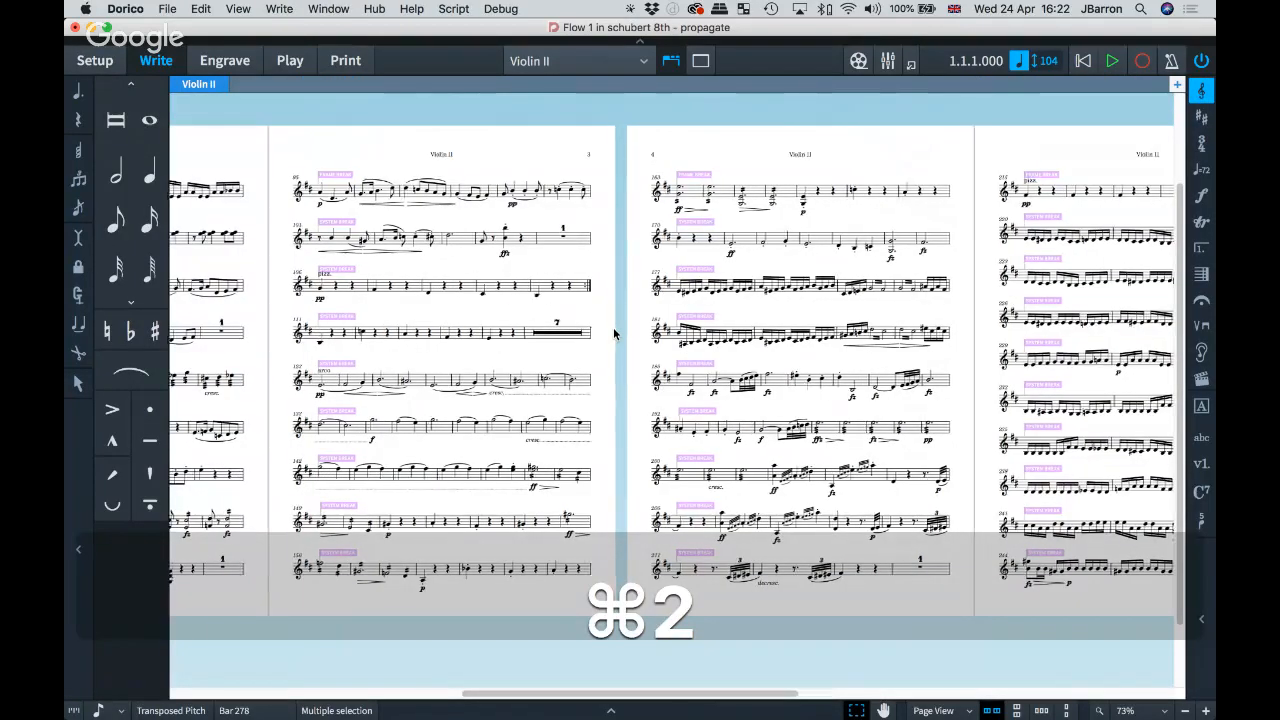
Step: Zoom in on the Violin II pages to check the system breaks on every system
scroll(615, 333, right, 5)
key(z)
scroll(615, 330, right, 3)
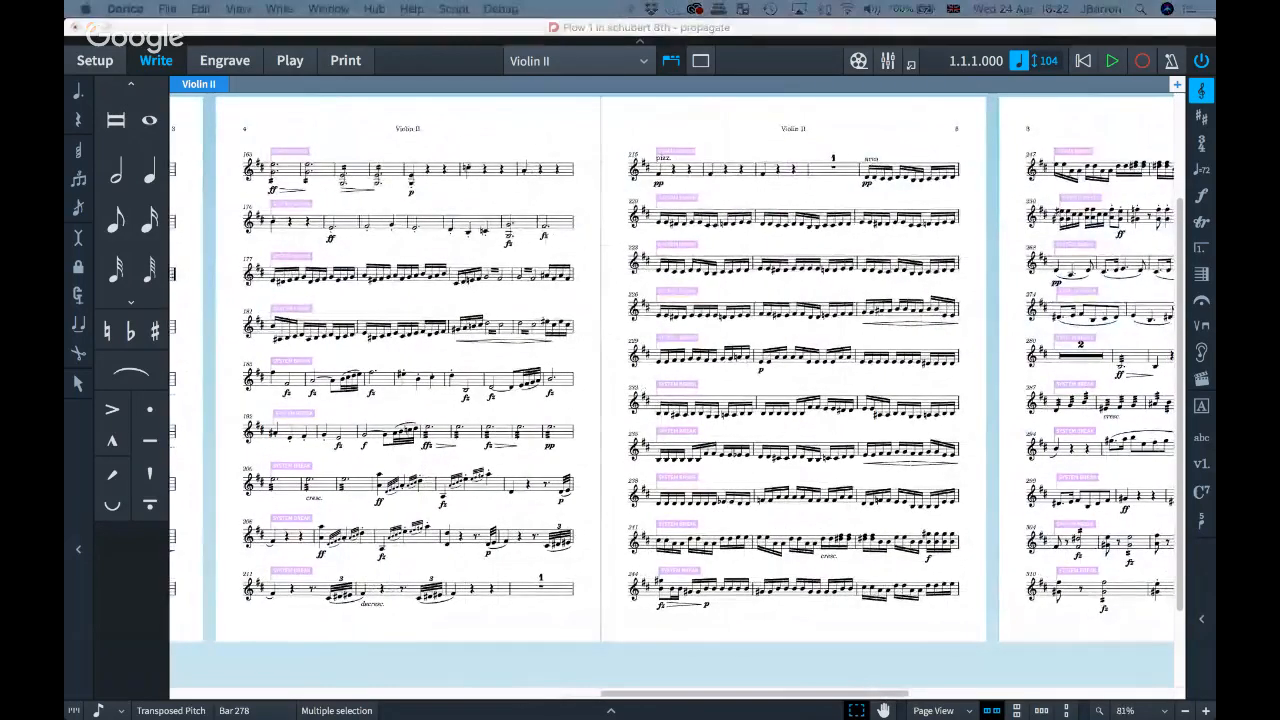
click(532, 130)
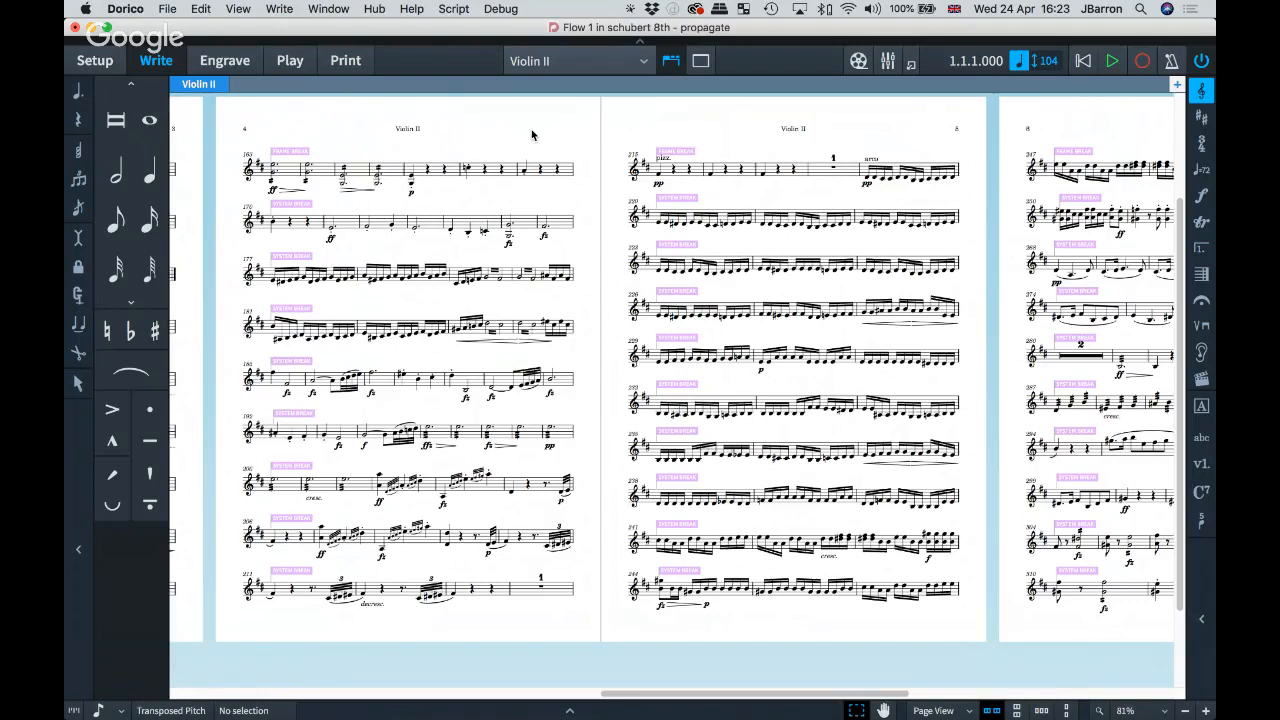
click(558, 60)
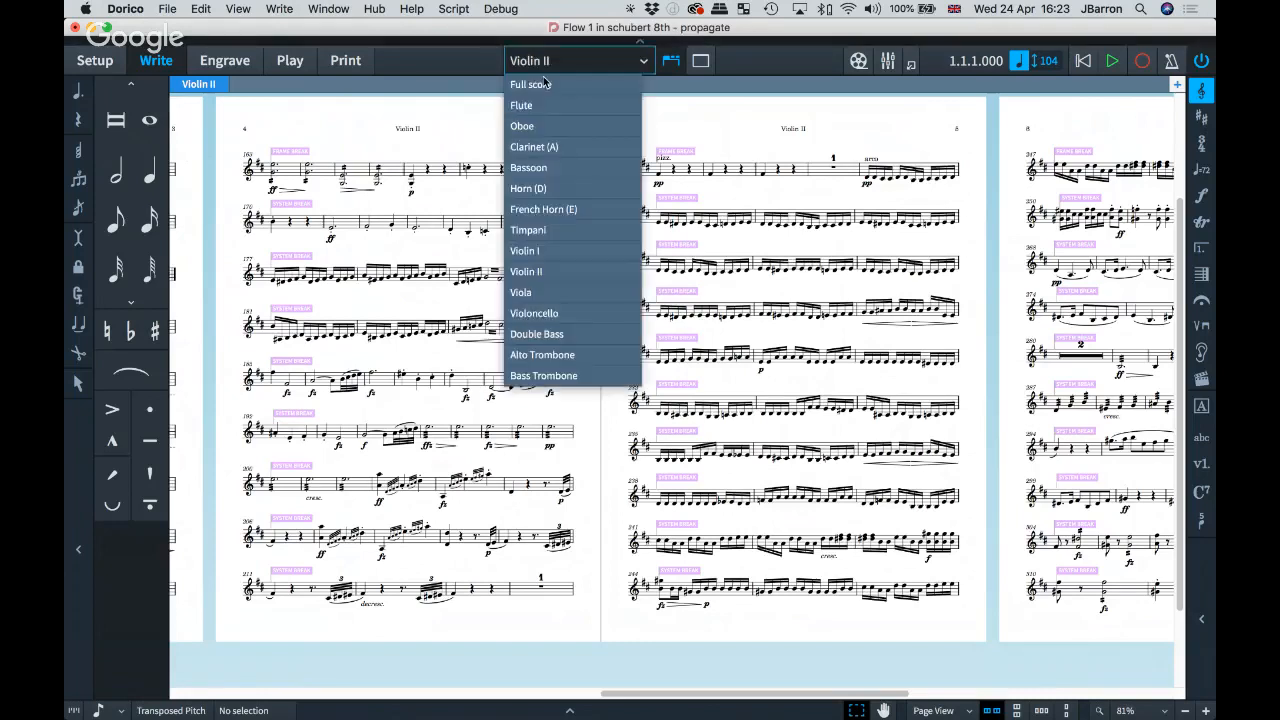
click(545, 86)
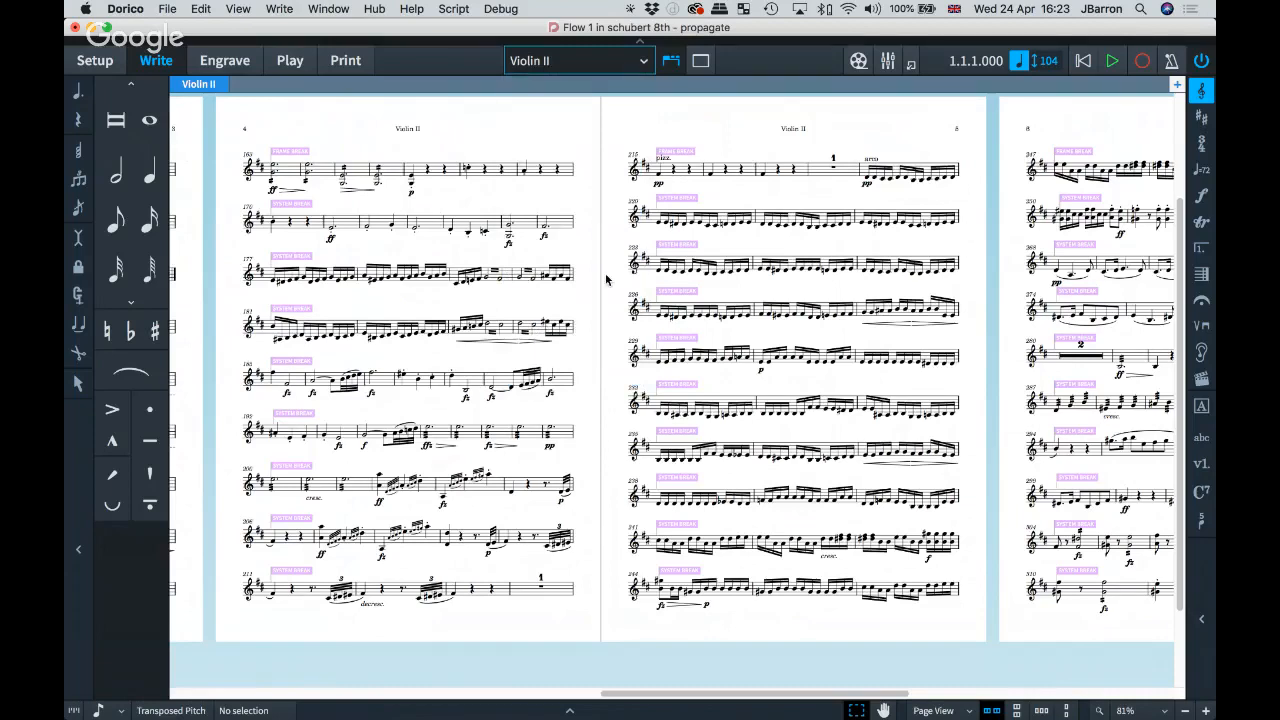
Step: Switch from the Violin II part to the Schubert 8th full score and select the Violin I slur in bar 275
key(w)
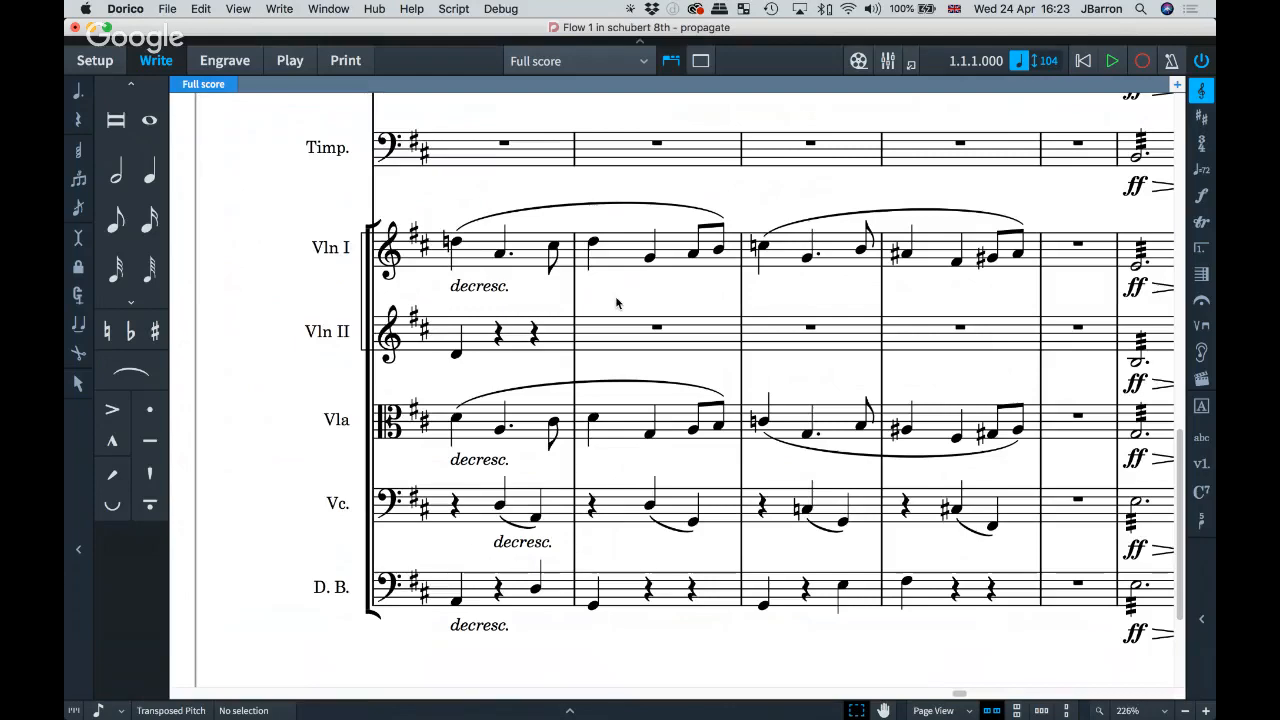
scroll(617, 303, down, 10)
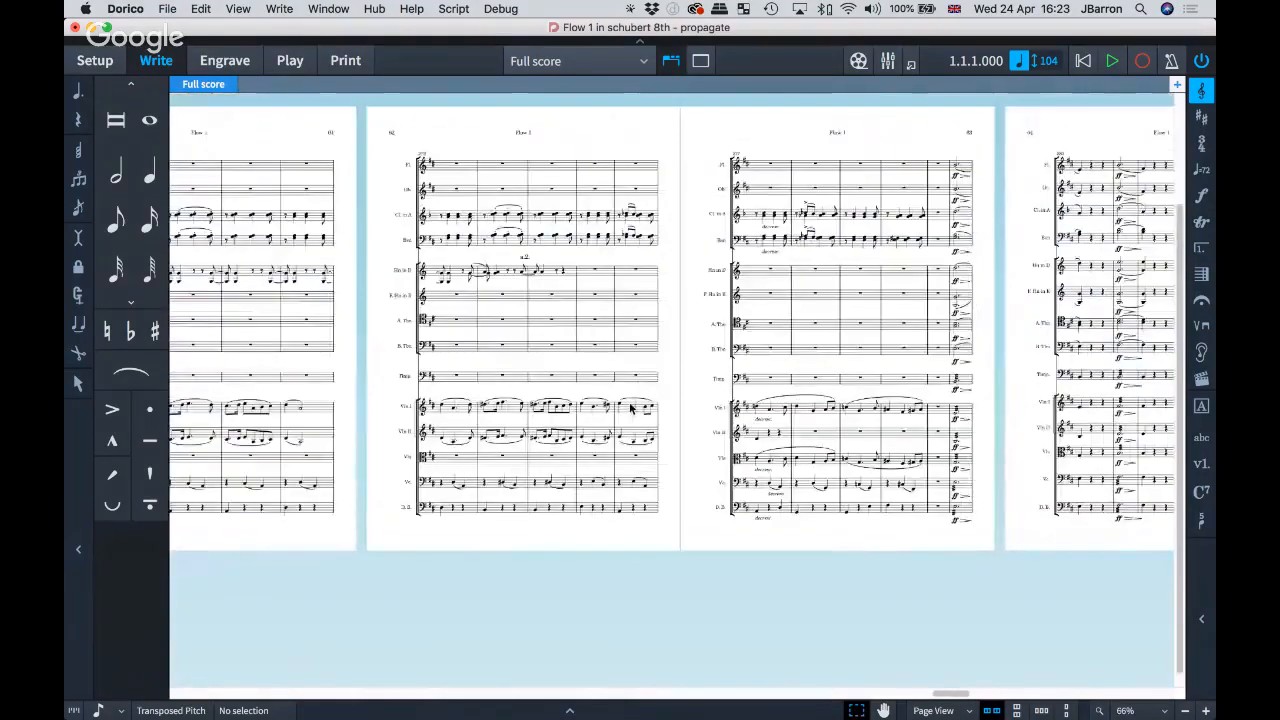
scroll(630, 408, up, 3)
click(570, 418)
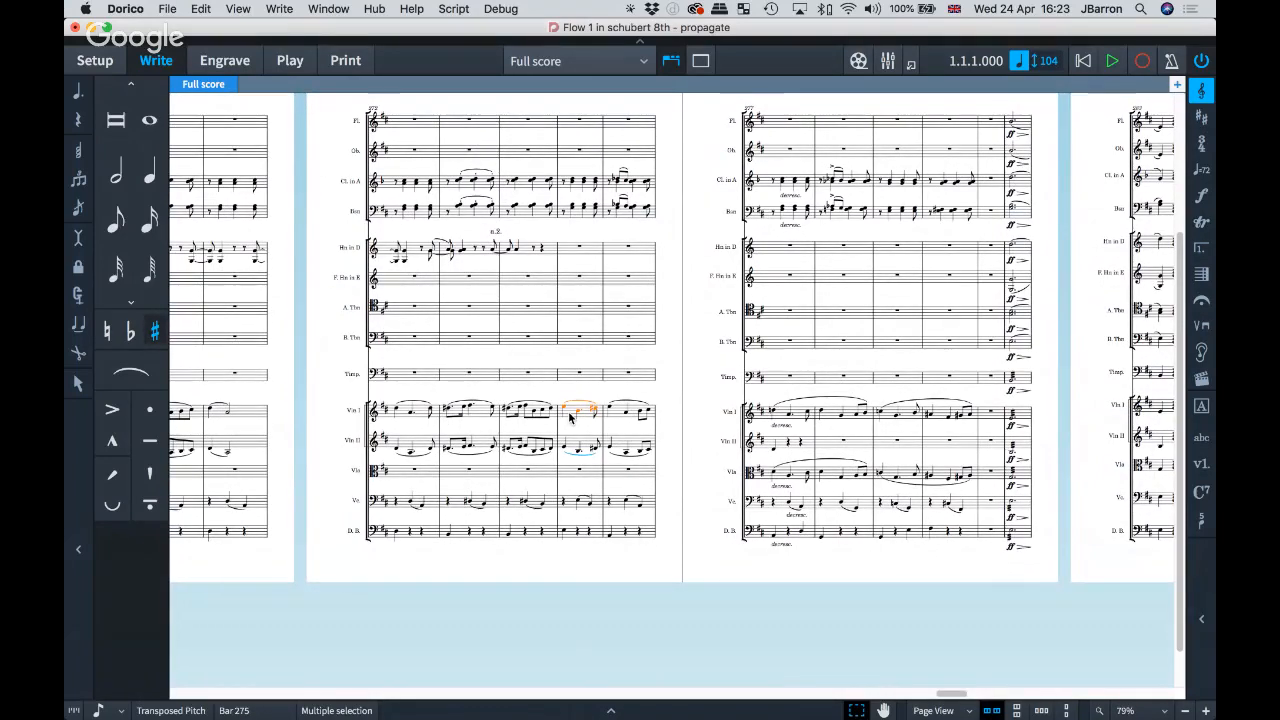
click(190, 8)
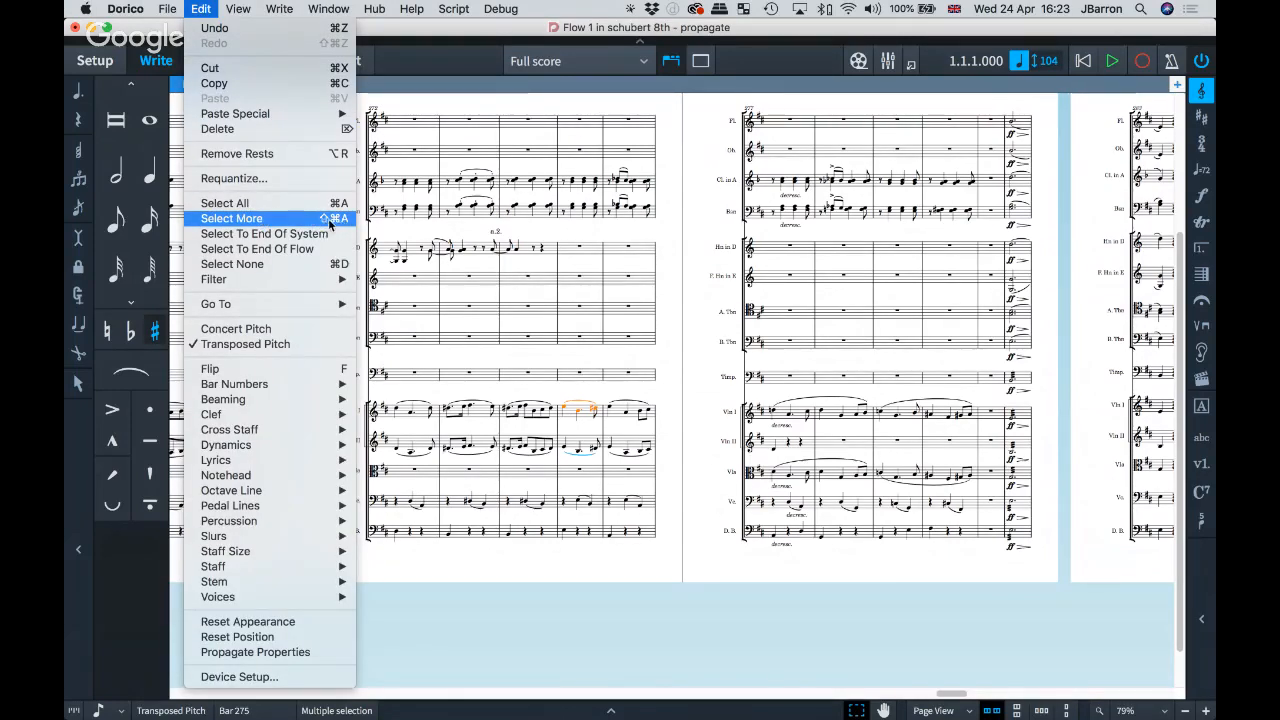
Step: Extend the Violin I slur selection through bars 9–369 and propagate the slur's properties across it
click(673, 283)
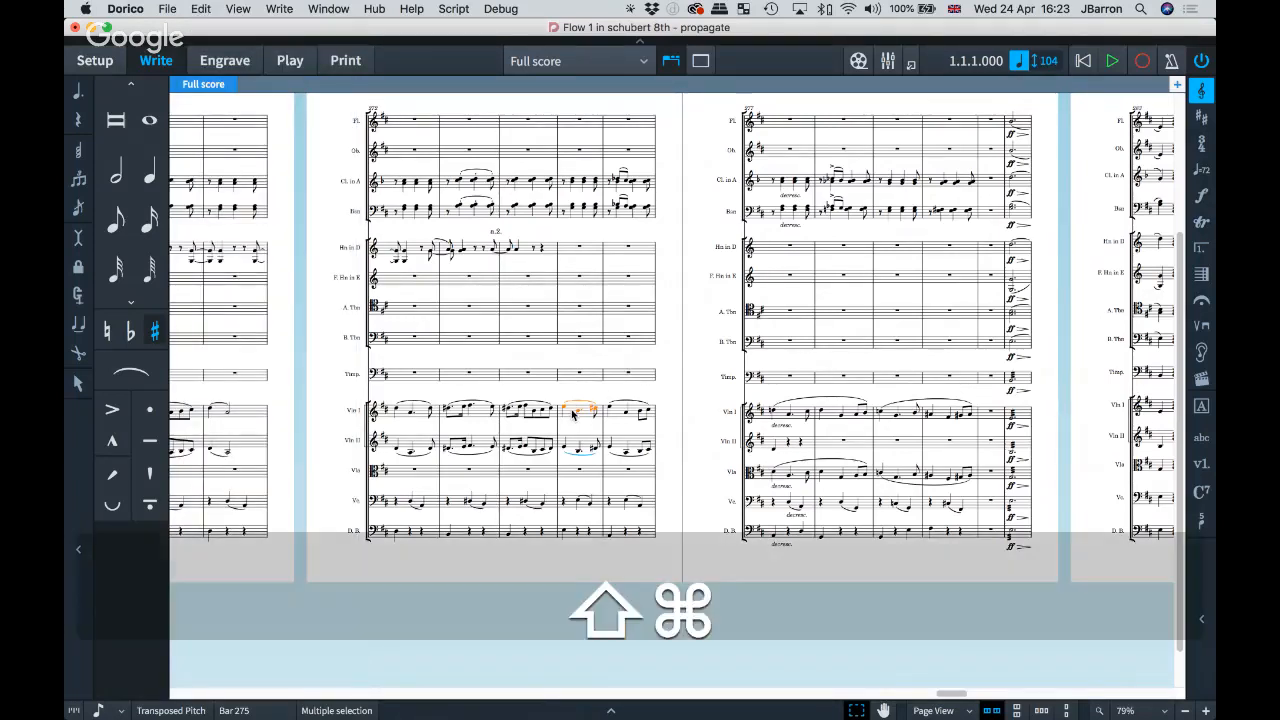
key(shift+super+a)
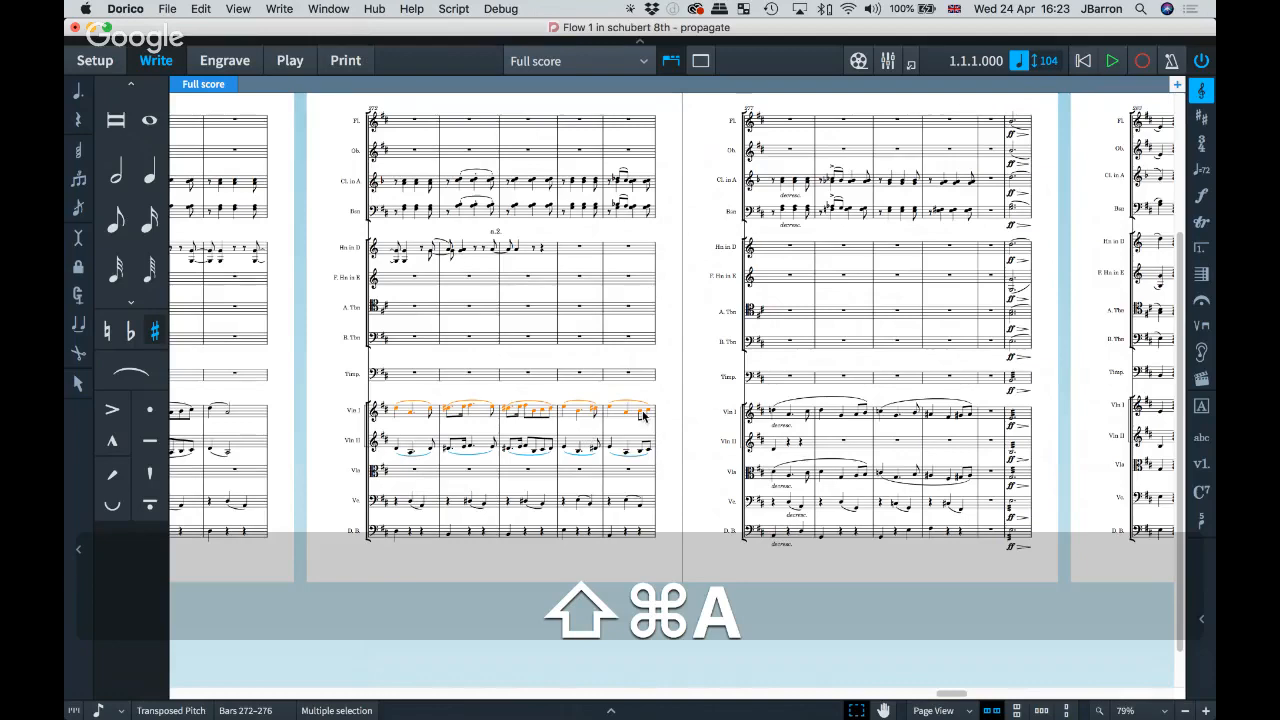
key(shift+super+a)
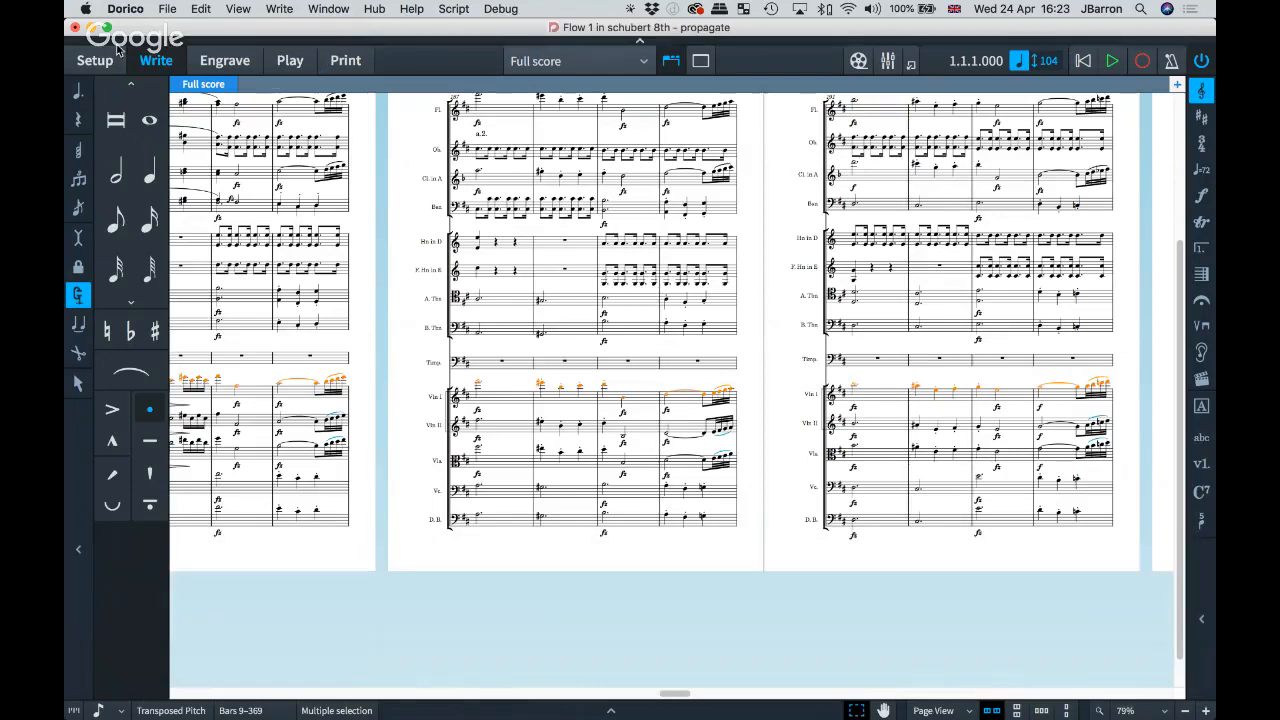
click(201, 9)
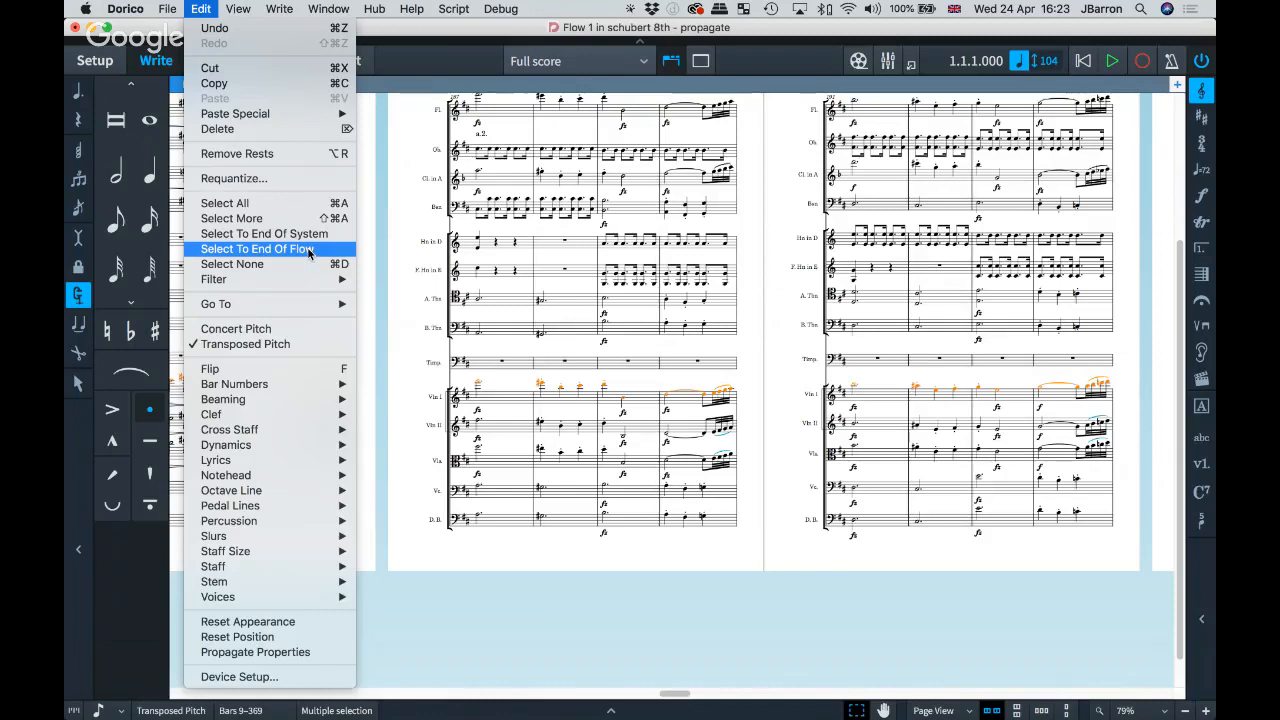
click(768, 385)
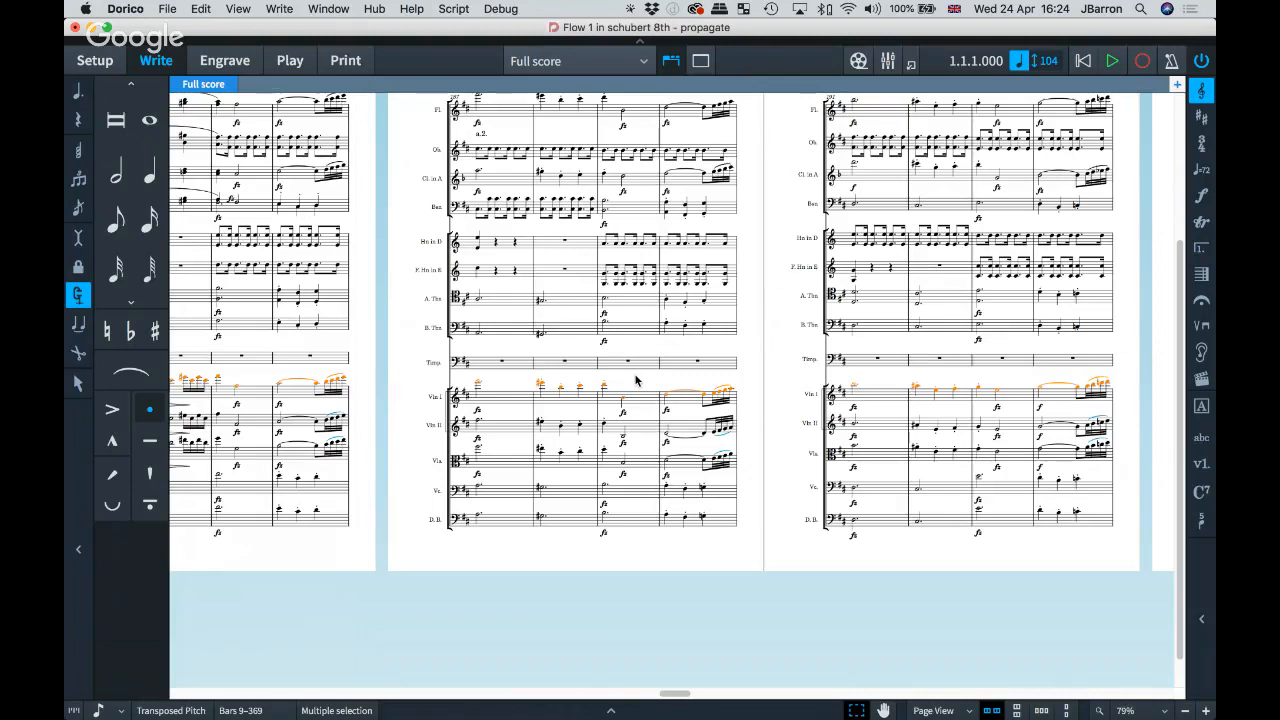
Step: Clear the note selection and switch the Schubert 8th project to Play mode
click(386, 236)
click(289, 58)
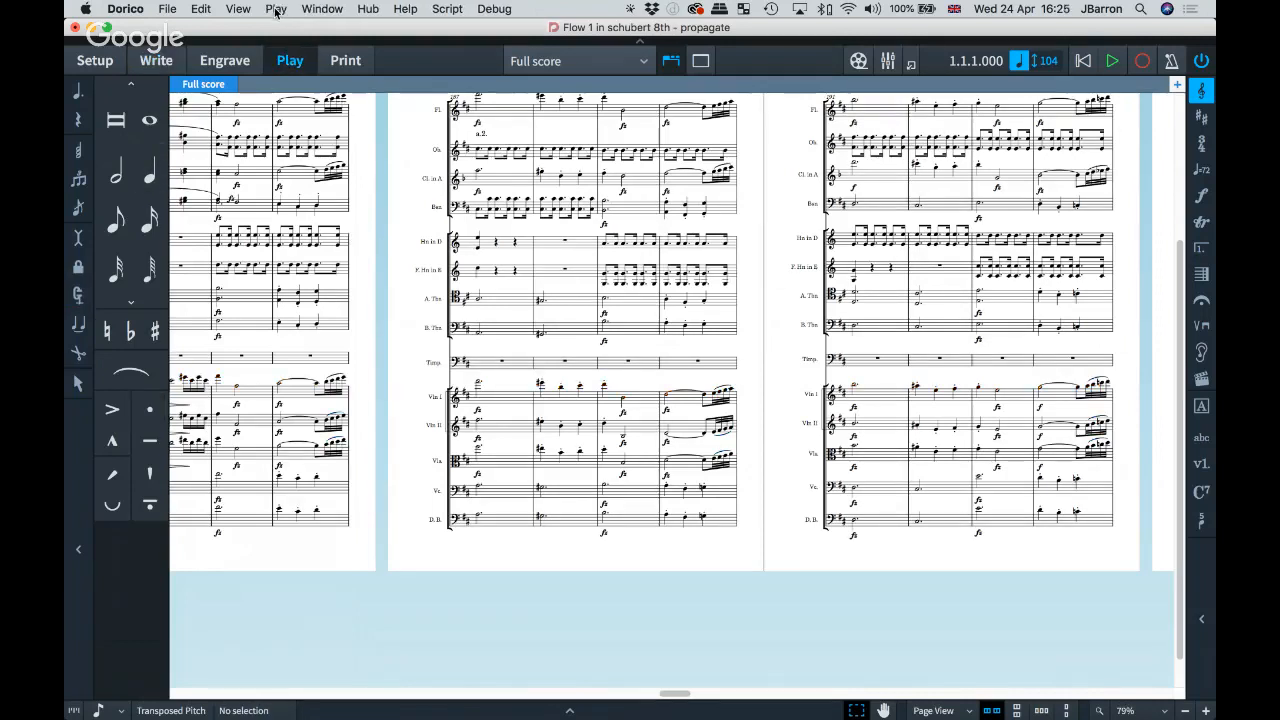
click(276, 9)
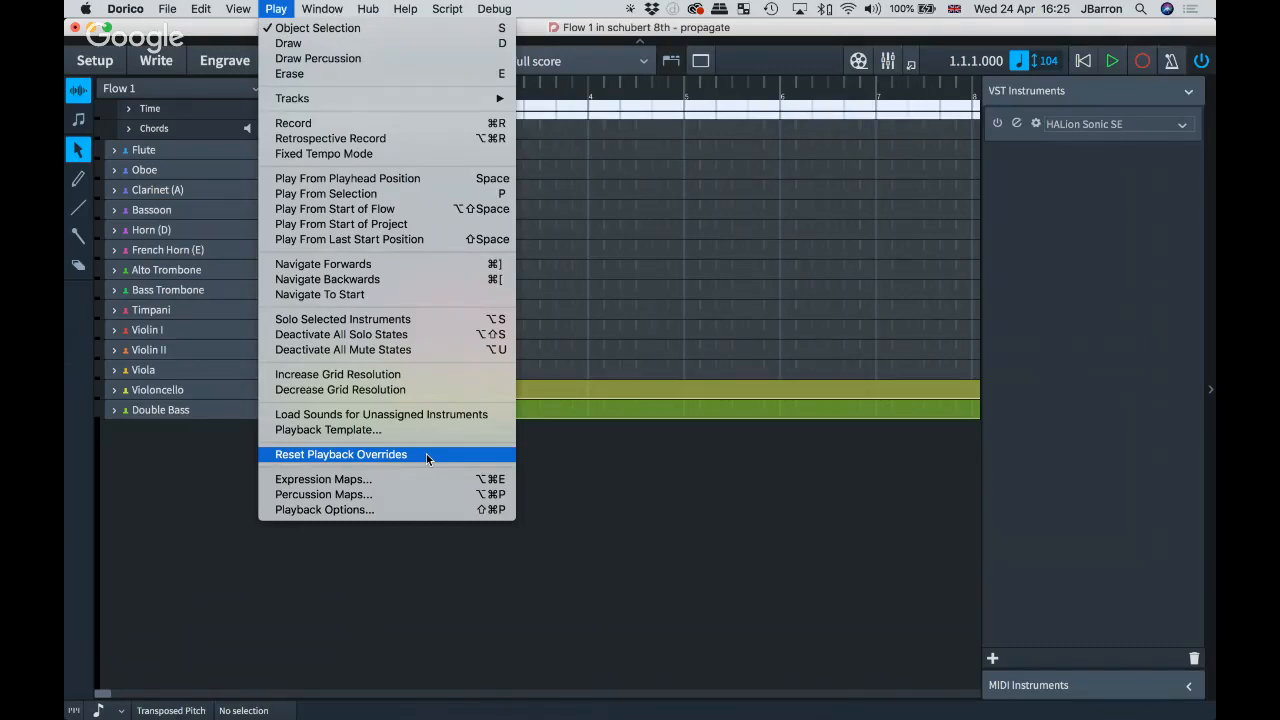
Step: Reset all playback overrides, then return to Write mode with the full score zoomed to 95%
click(660, 518)
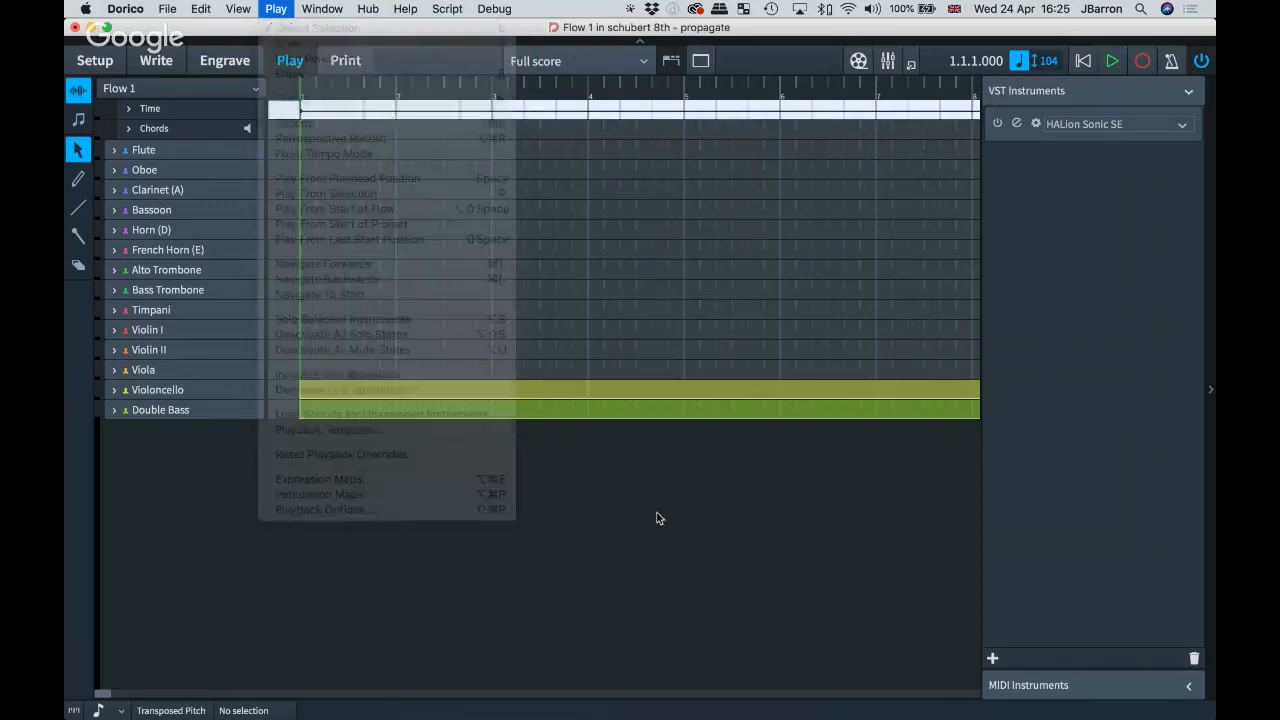
click(158, 63)
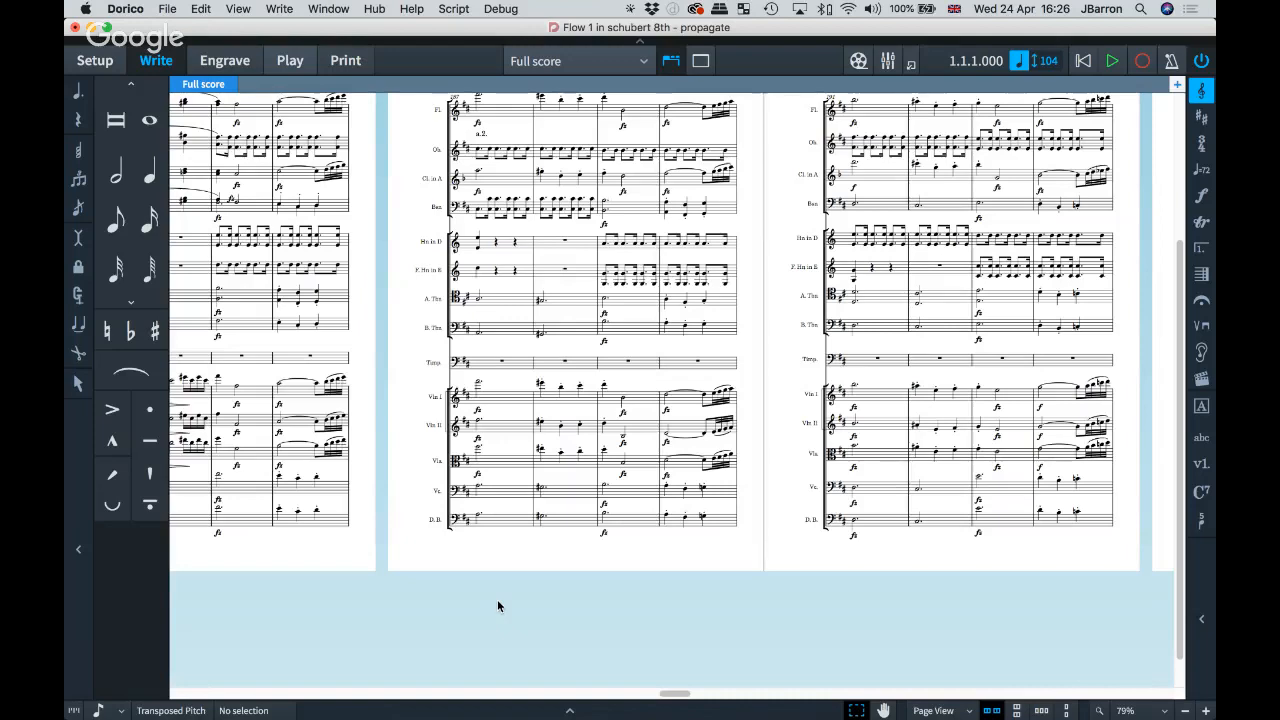
scroll(433, 432, up, 1)
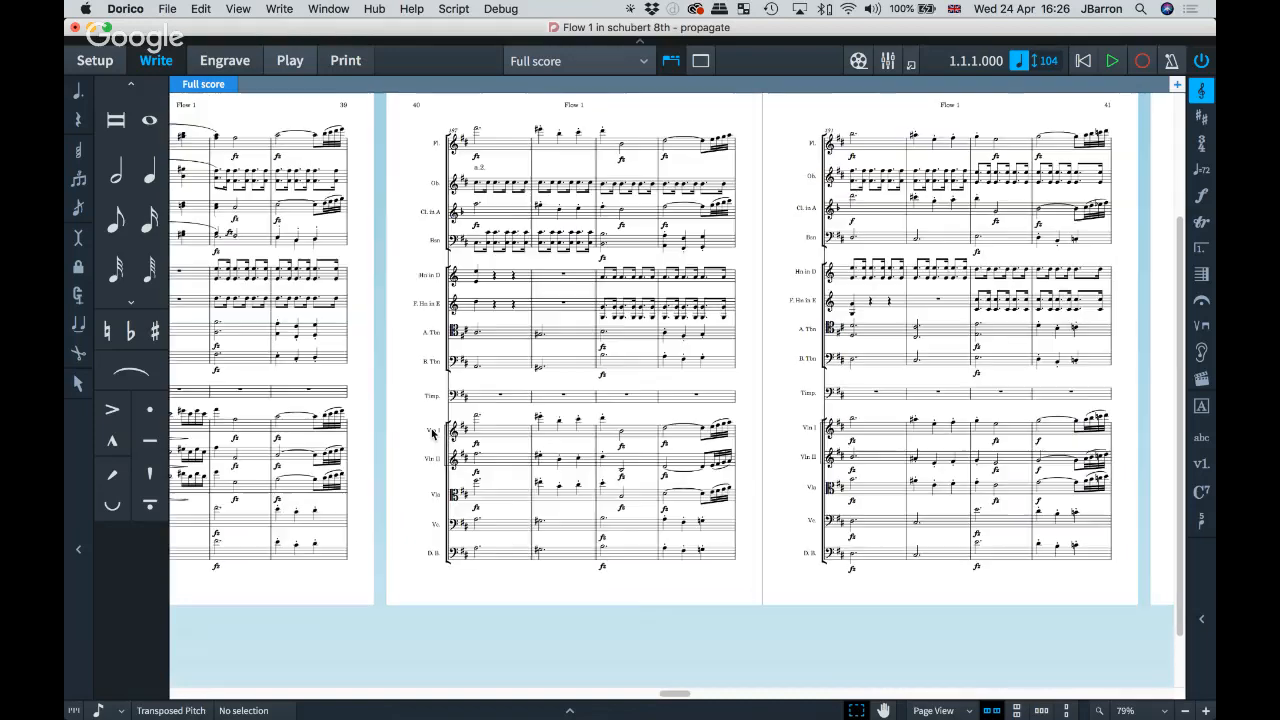
scroll(433, 434, up, 1)
key(z)
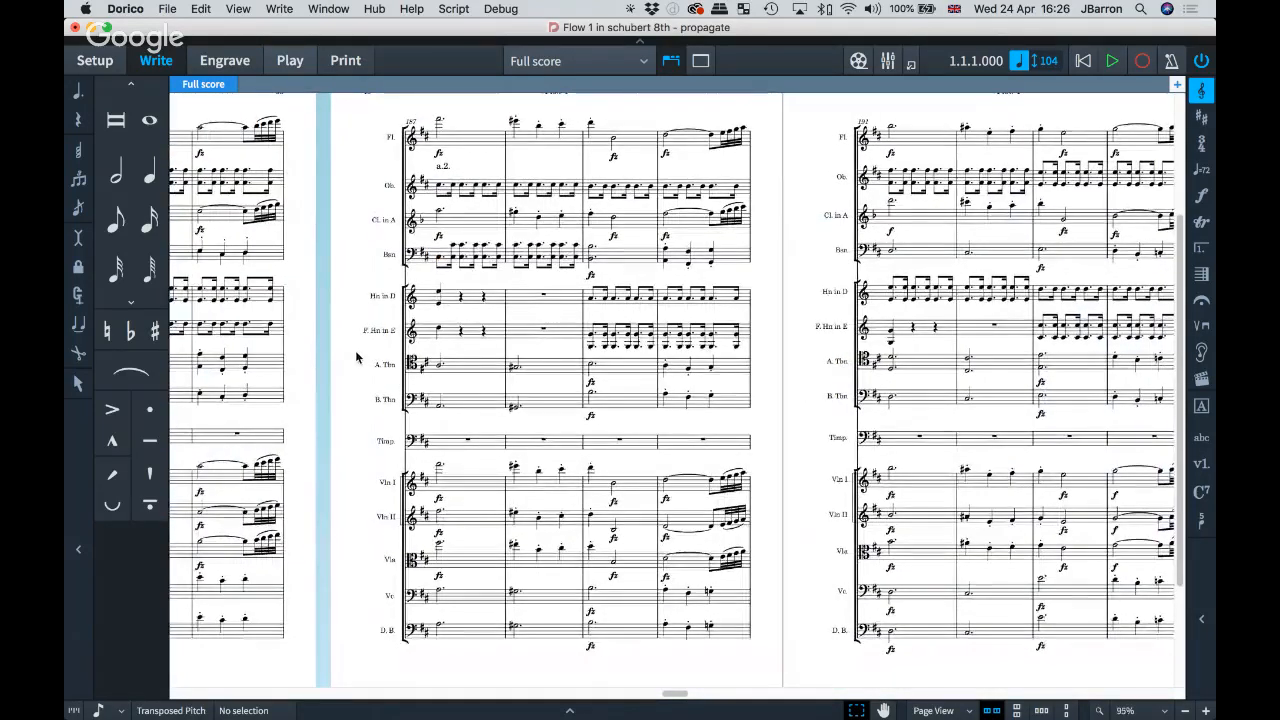
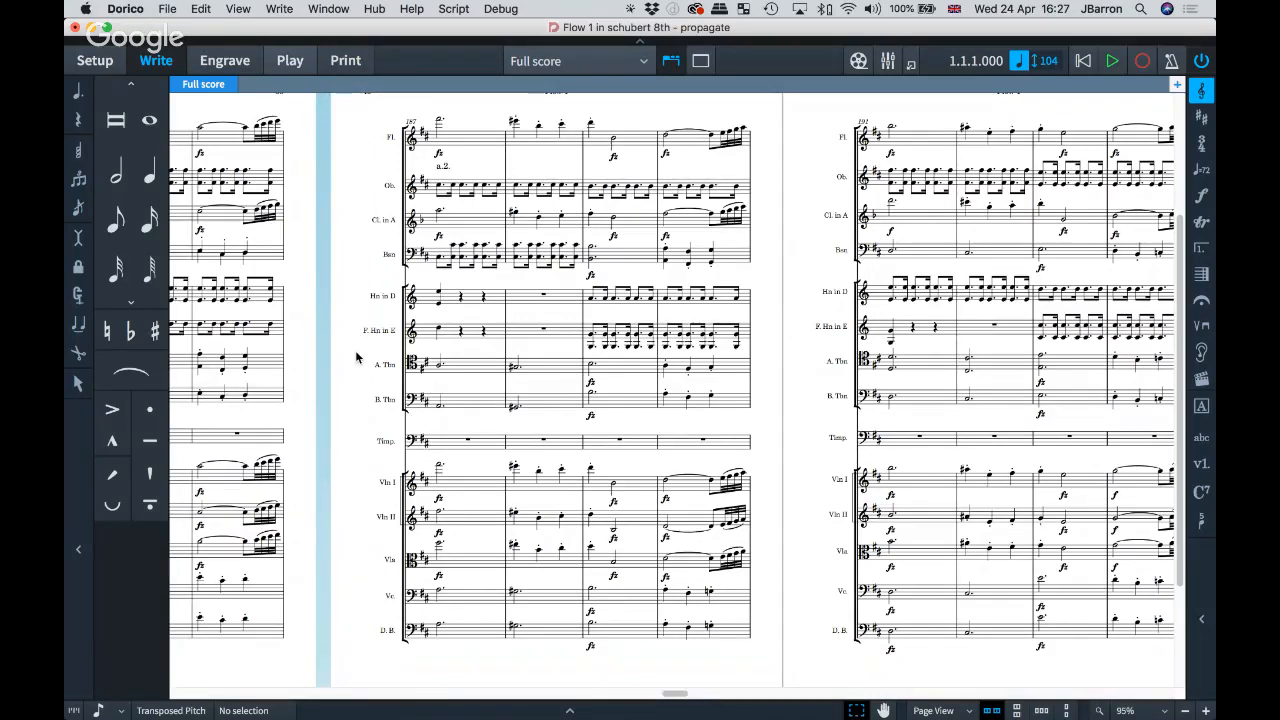
Step: Select the viola fz dynamic in bar 189 and briefly view its properties
click(614, 579)
key(super+8)
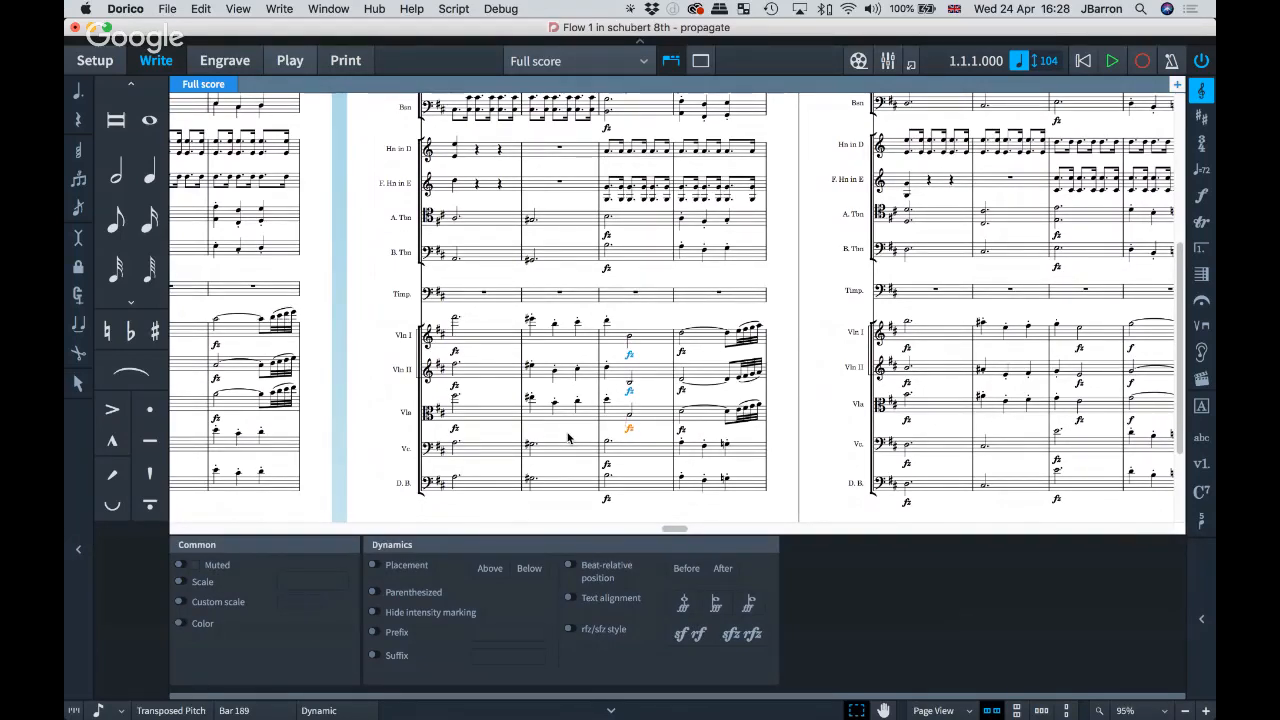
key(super+8)
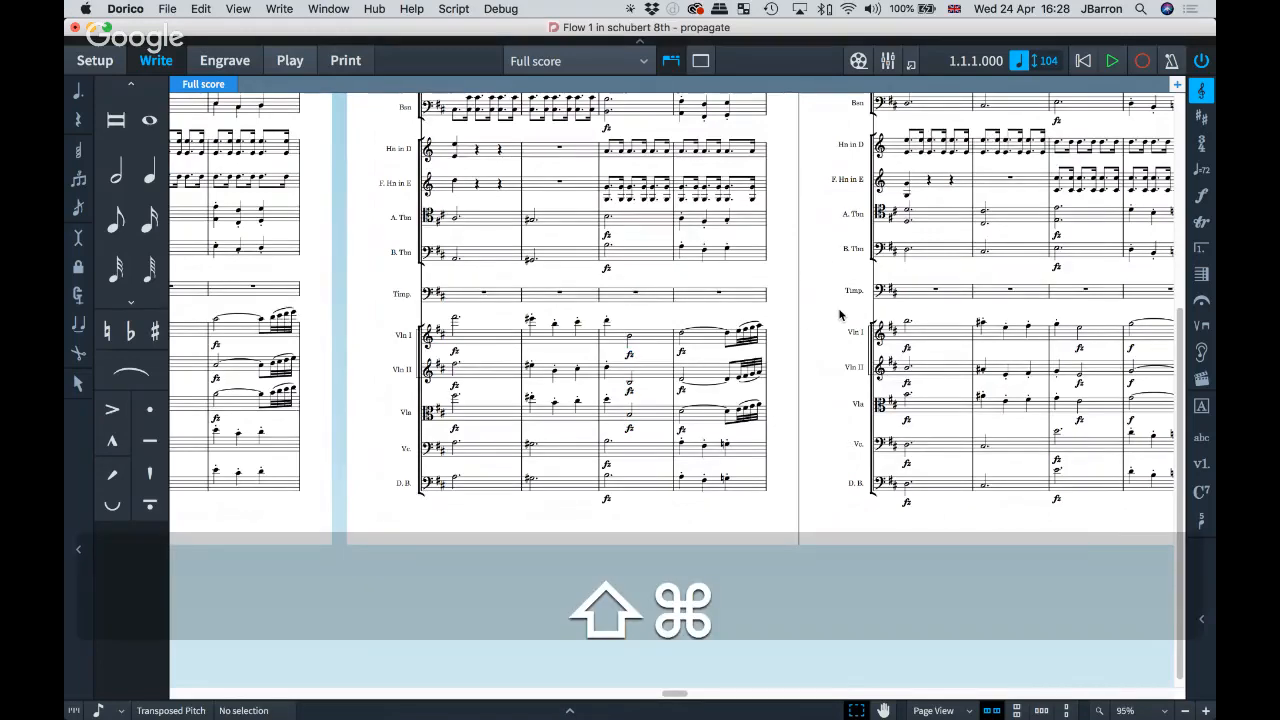
Step: Review the New flows page setting for the full score, Flute and all part layouts
key(shift+super+l)
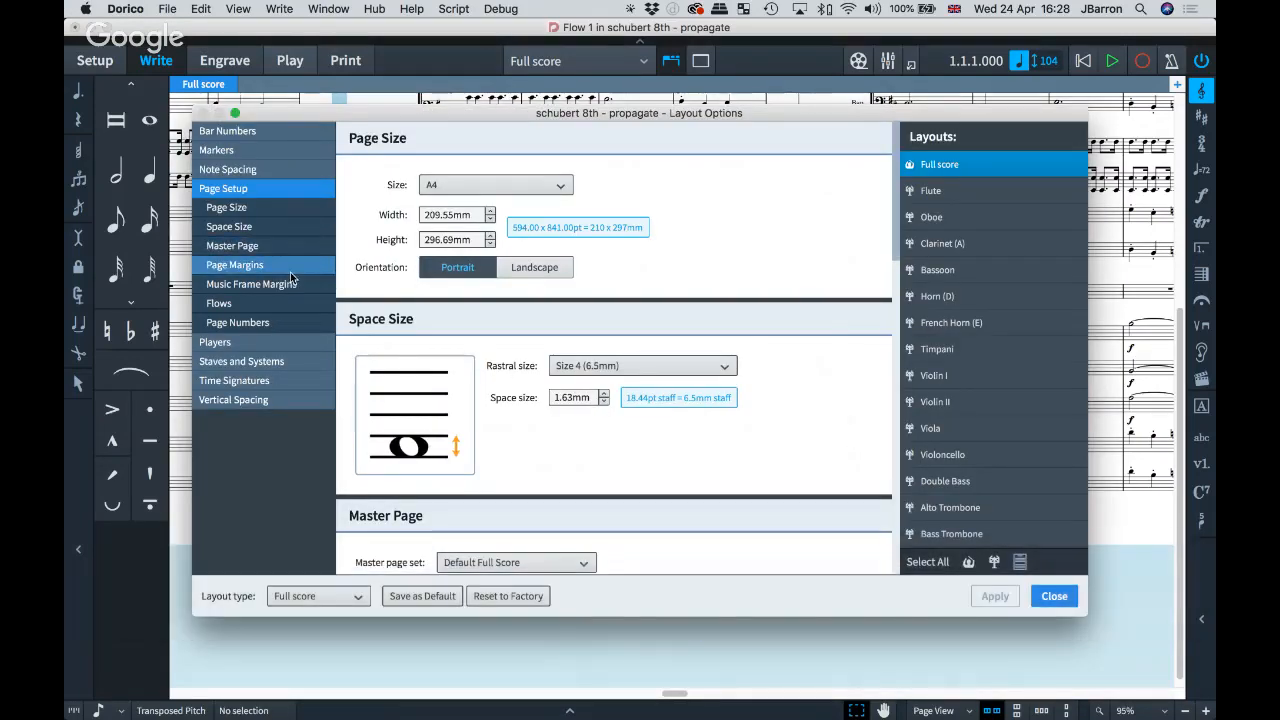
click(279, 306)
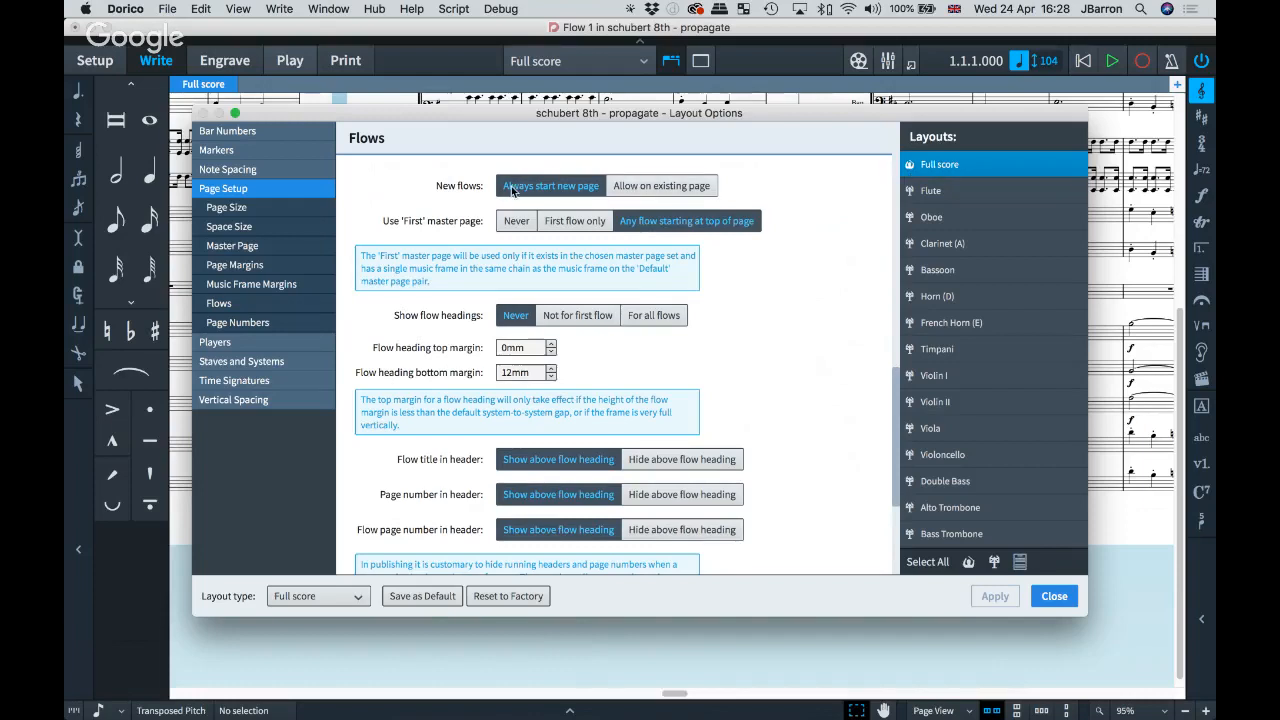
click(948, 196)
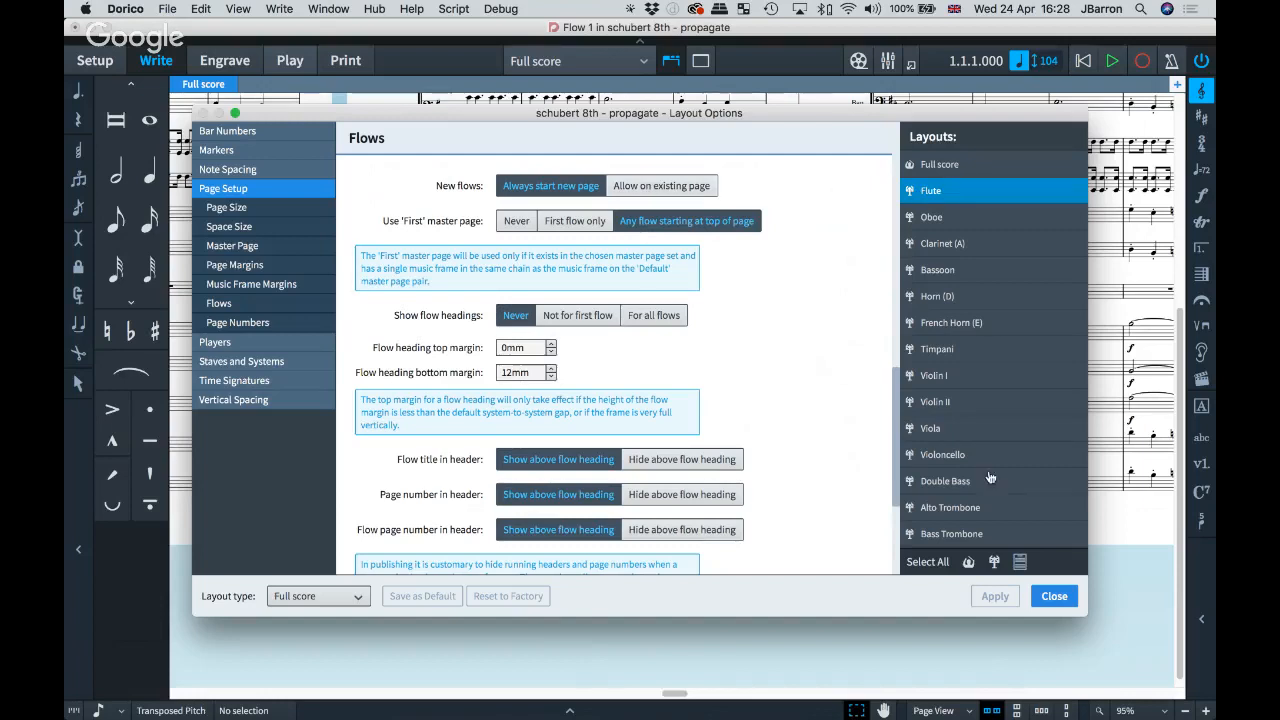
click(995, 565)
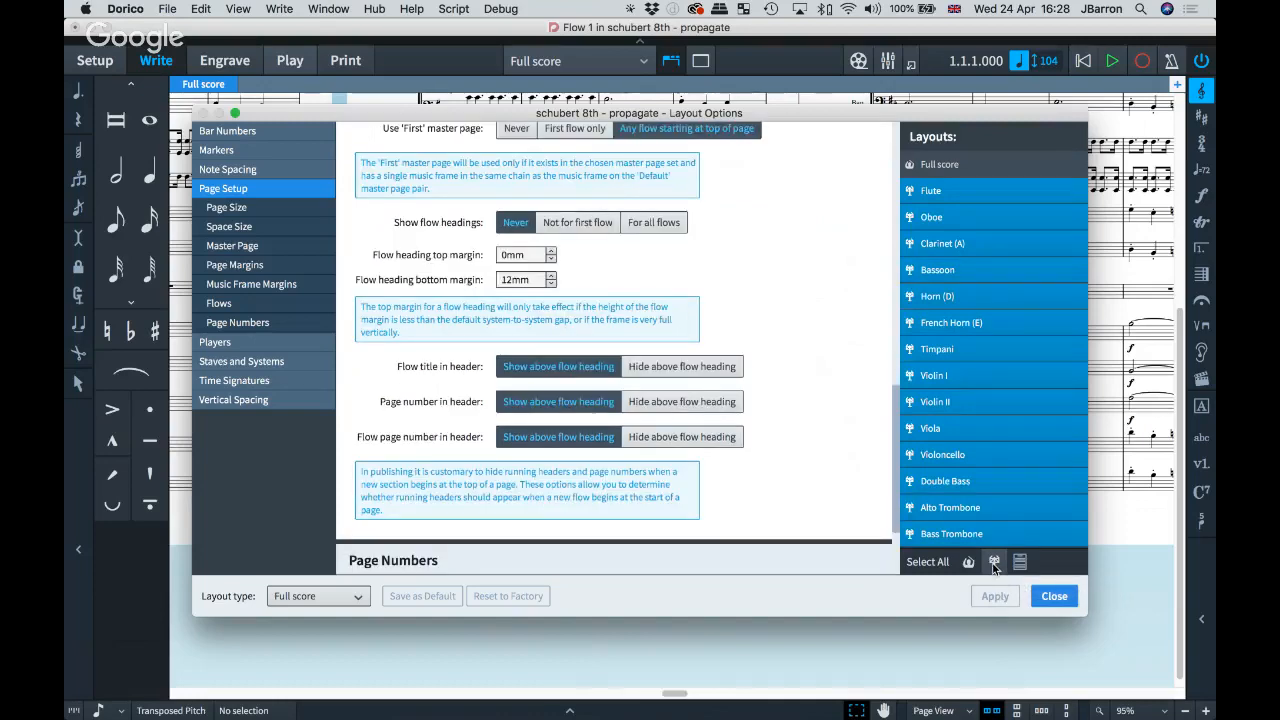
scroll(850, 250, up, 5)
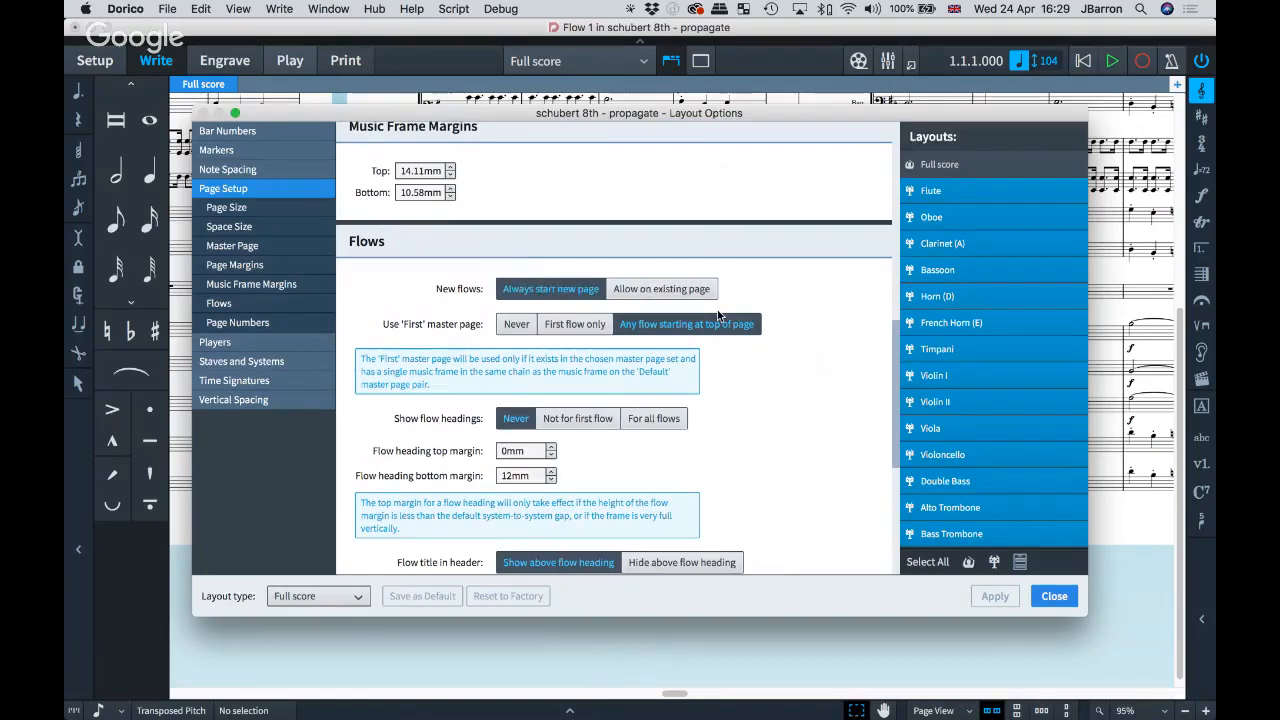
click(1054, 596)
click(166, 9)
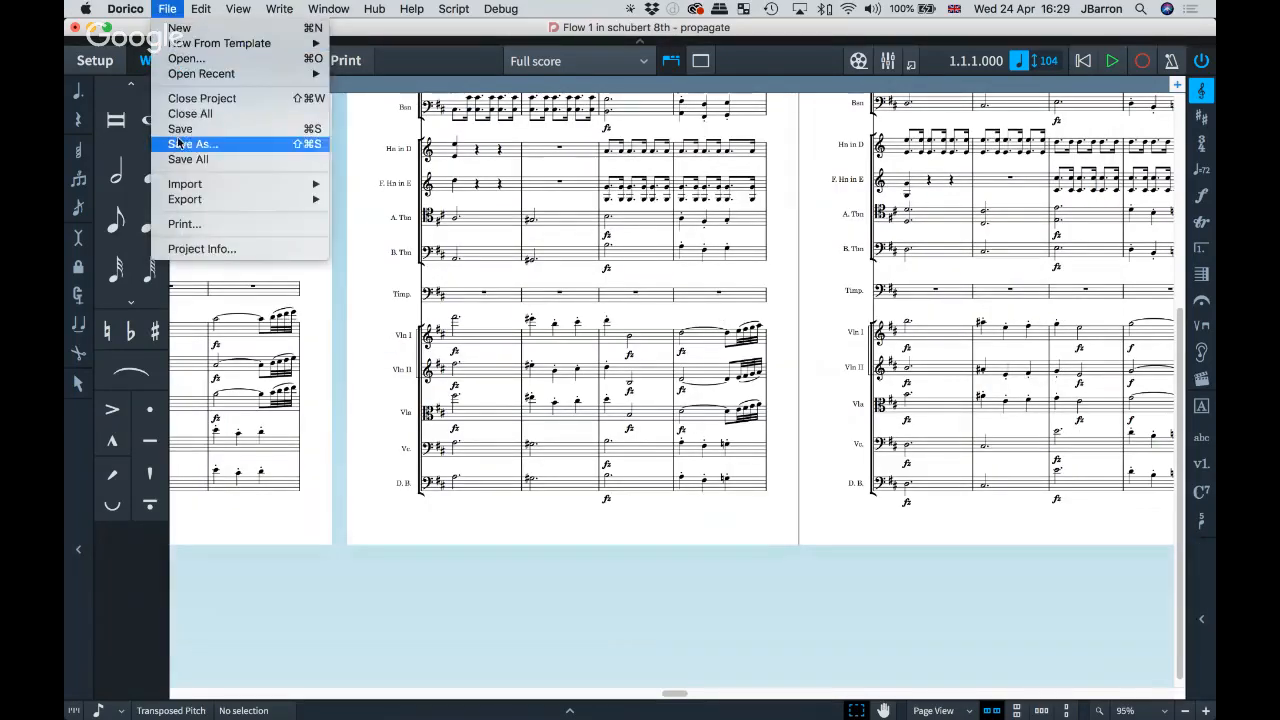
click(196, 251)
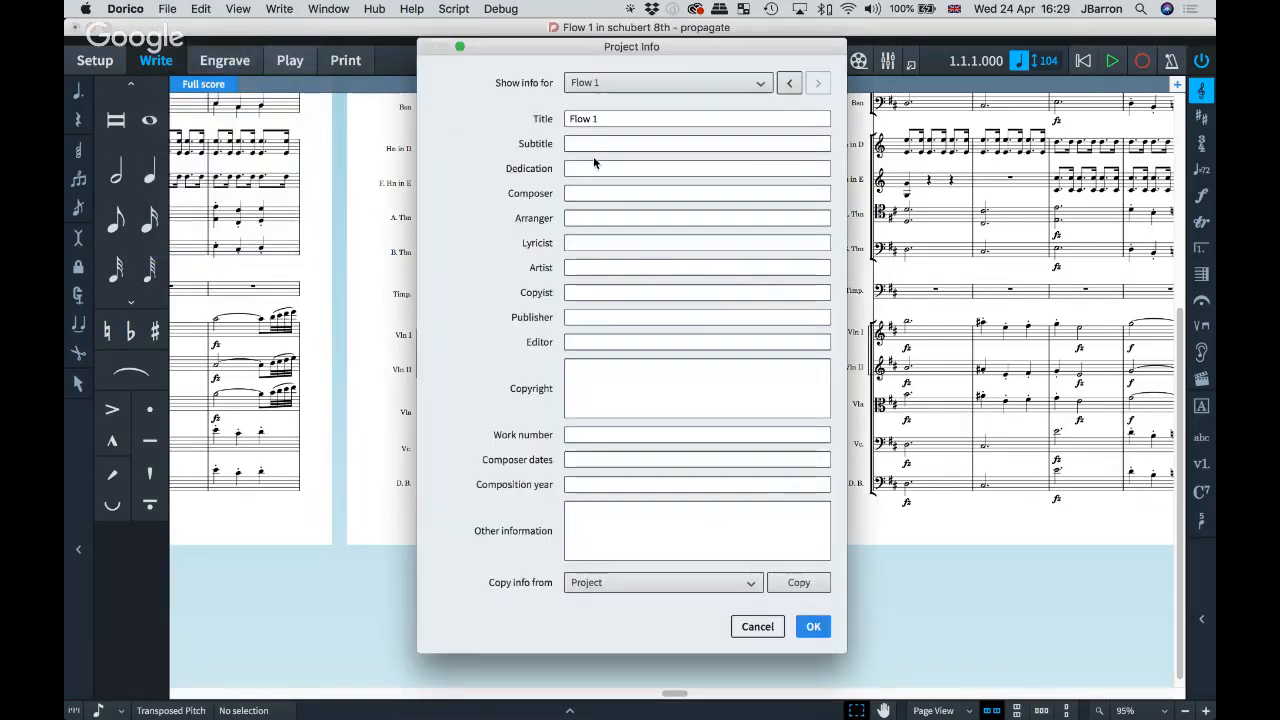
click(586, 84)
click(585, 103)
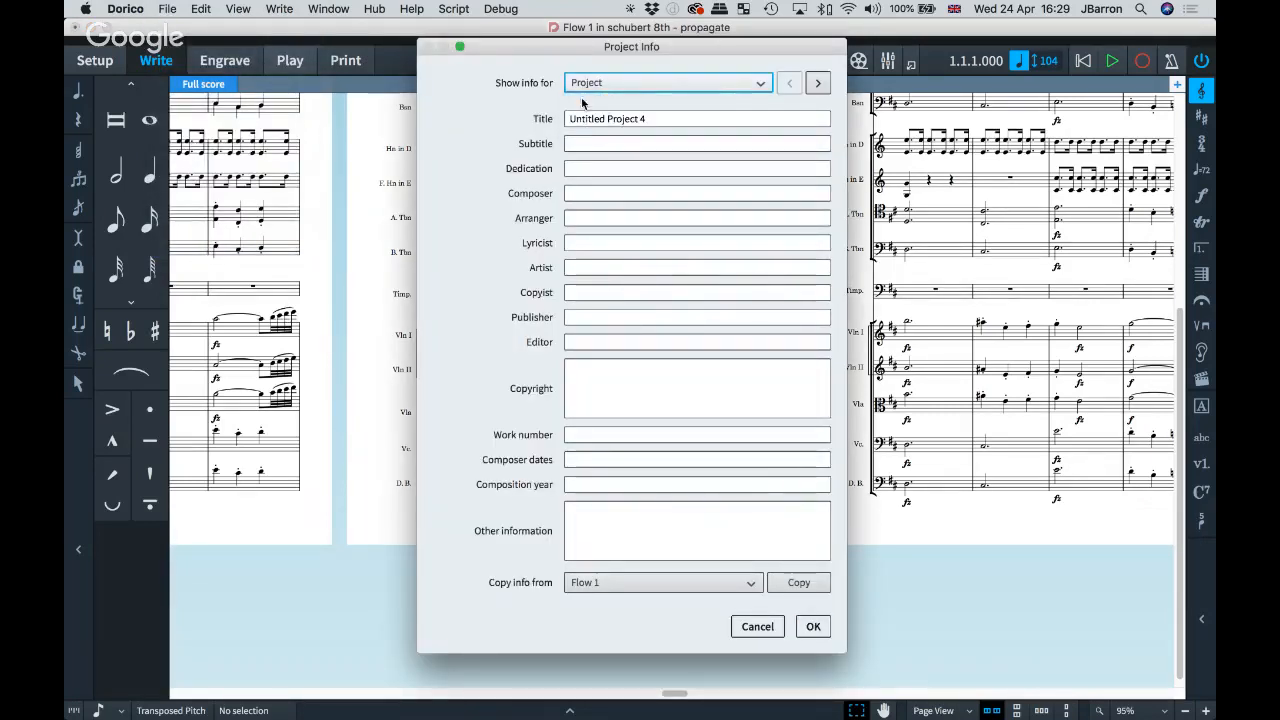
click(591, 84)
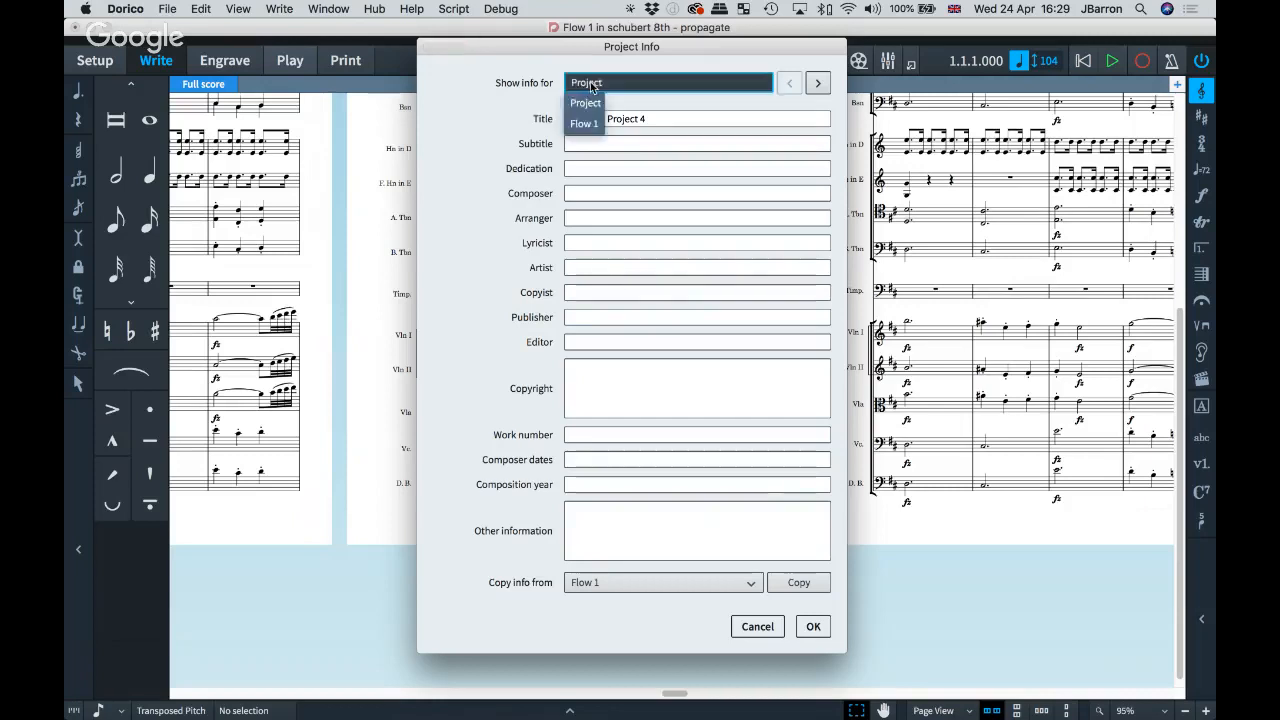
click(591, 85)
click(591, 84)
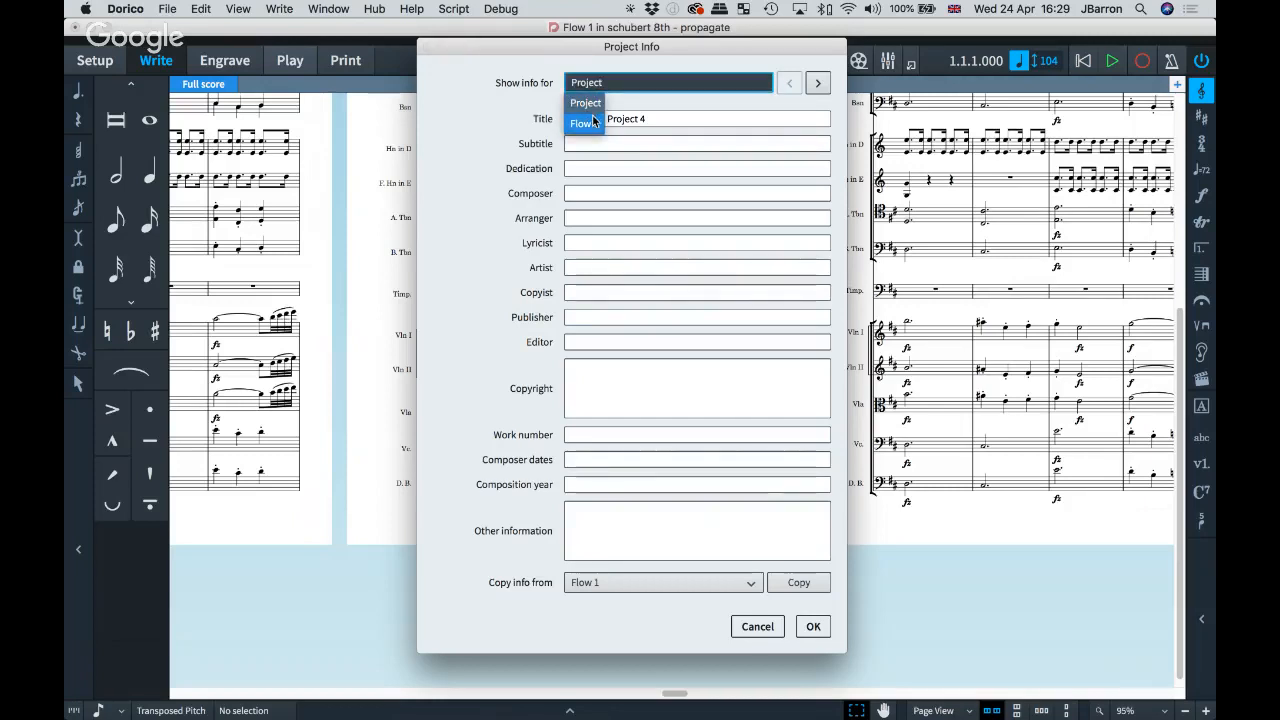
click(593, 85)
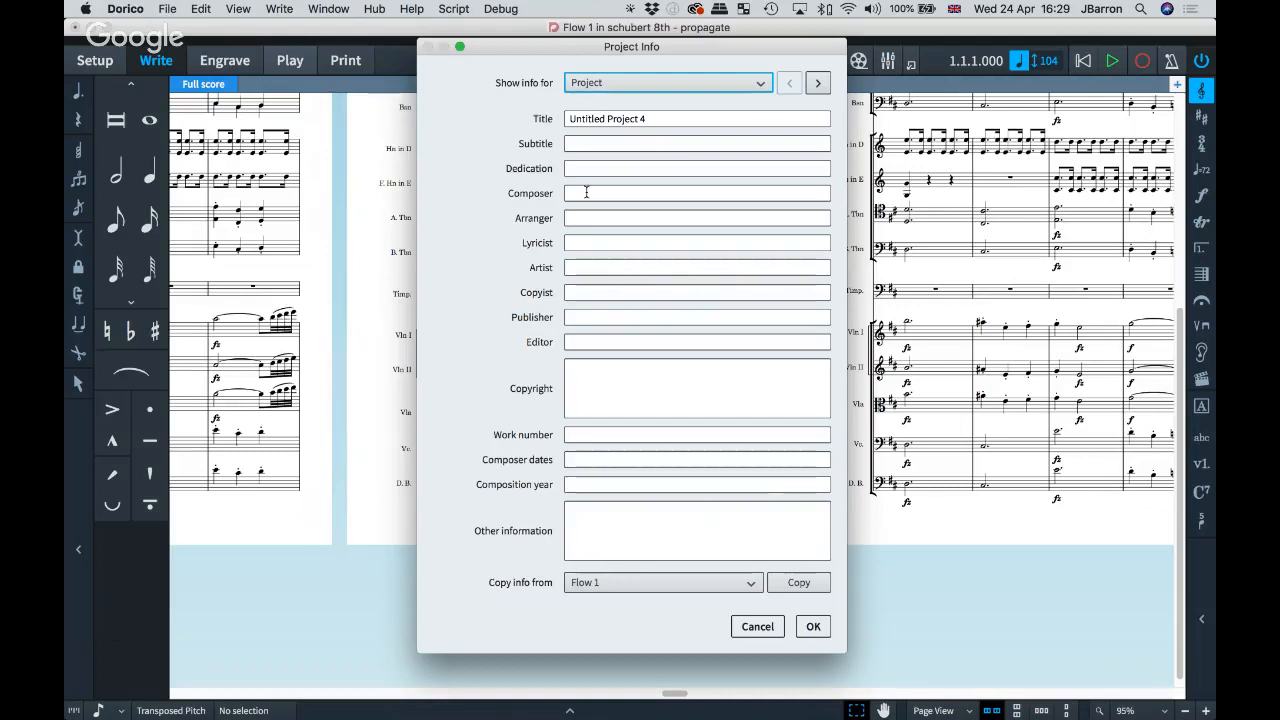
key(Escape)
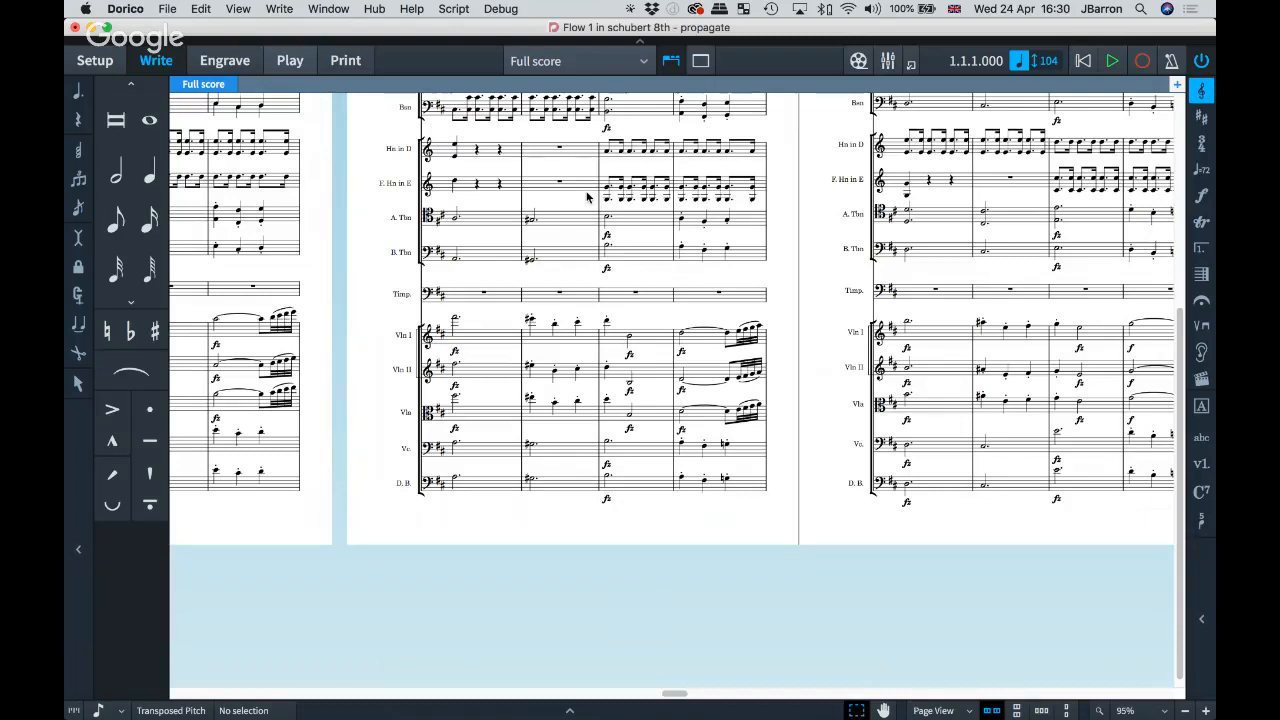
Step: Glance at the full score's Layout Options, then switch to Setup mode
key(shift+super+l)
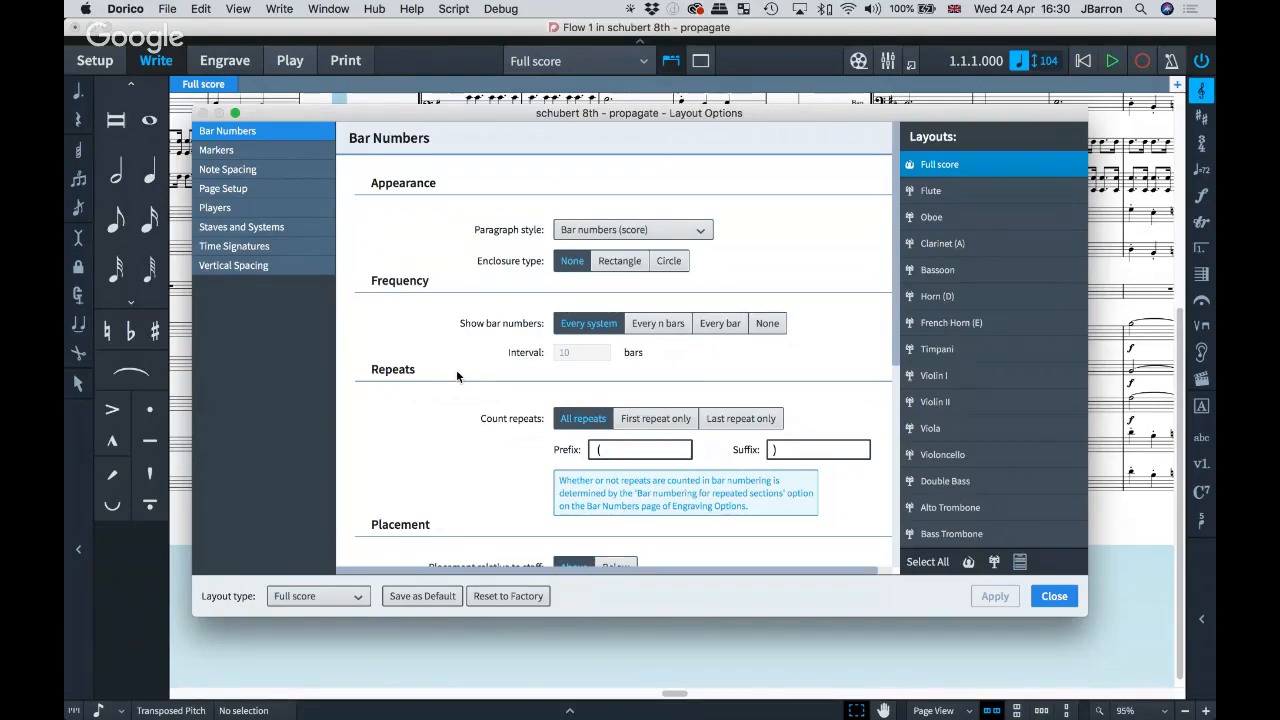
key(Escape)
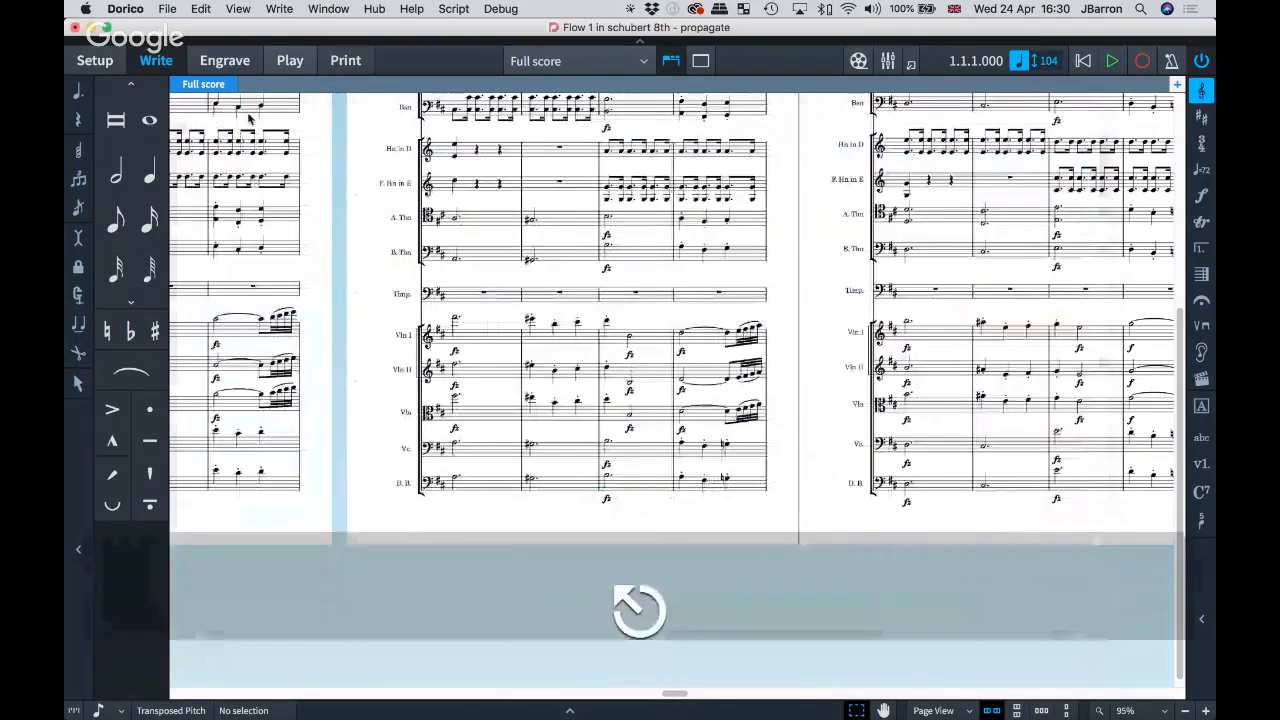
key(super+1)
Step: Propagate the Violin I layout's part formatting to the Violin II part
right_click(1061, 349)
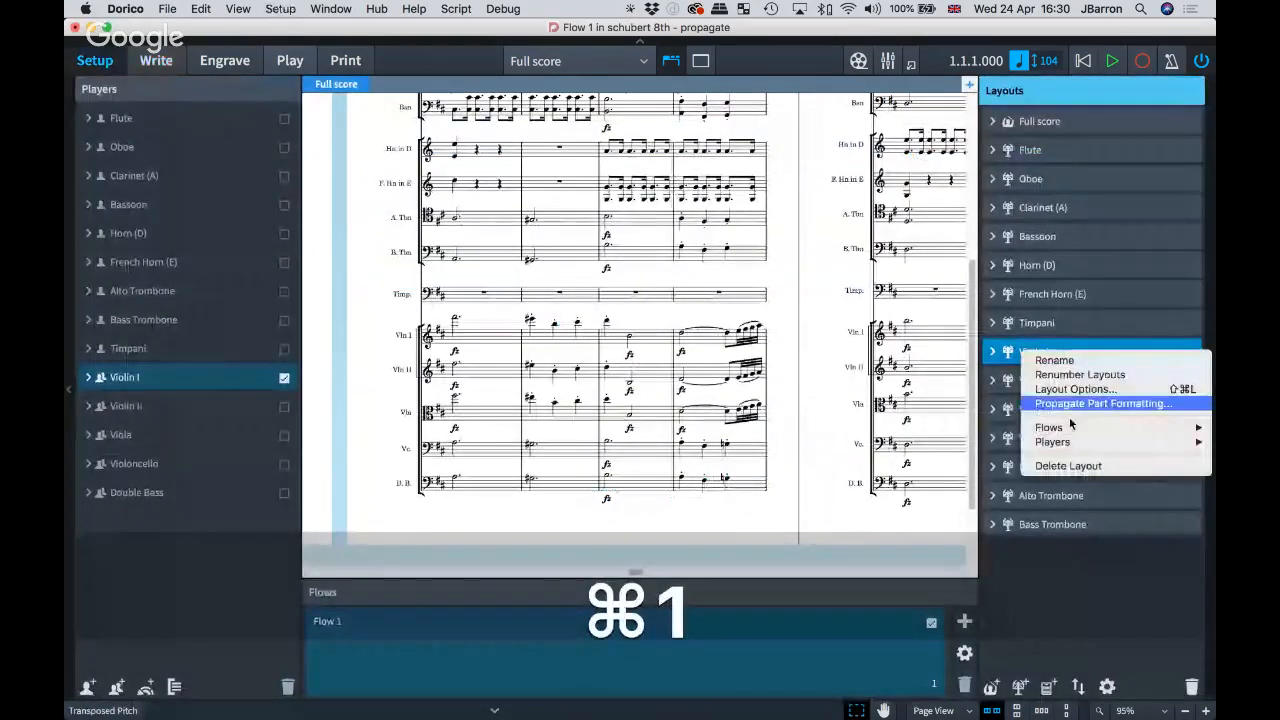
click(1072, 405)
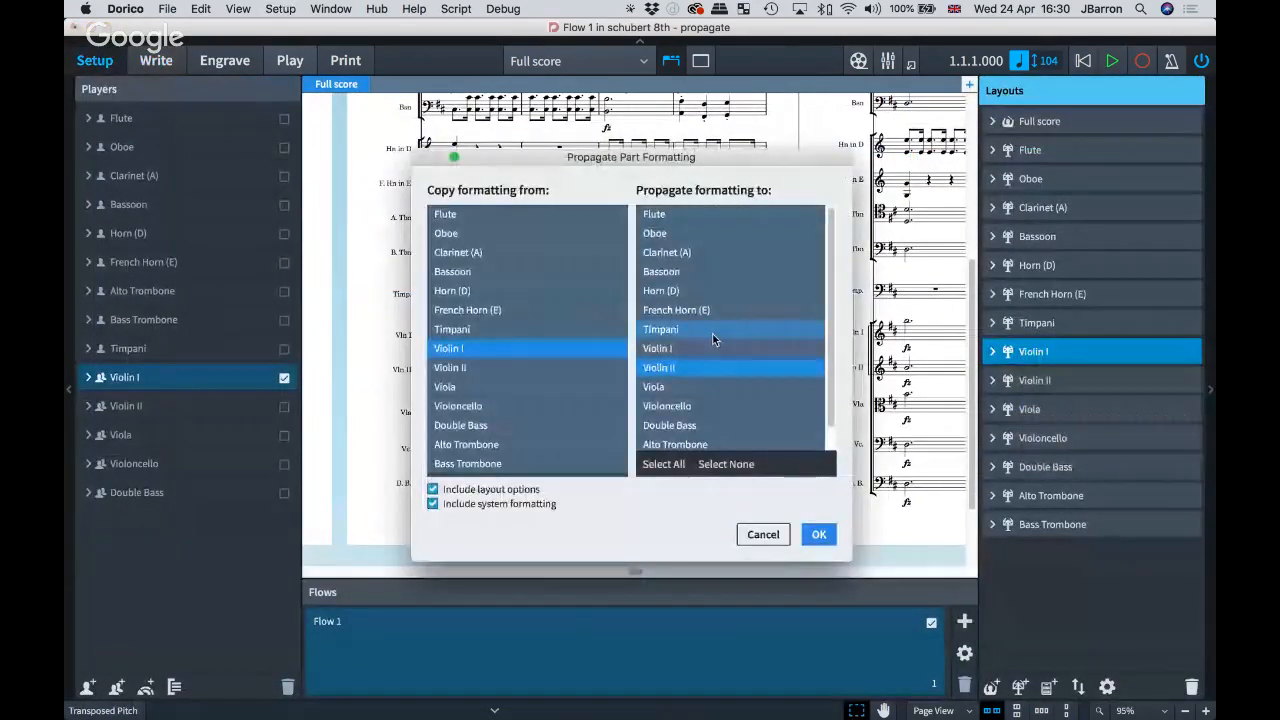
scroll(740, 338, down, 1)
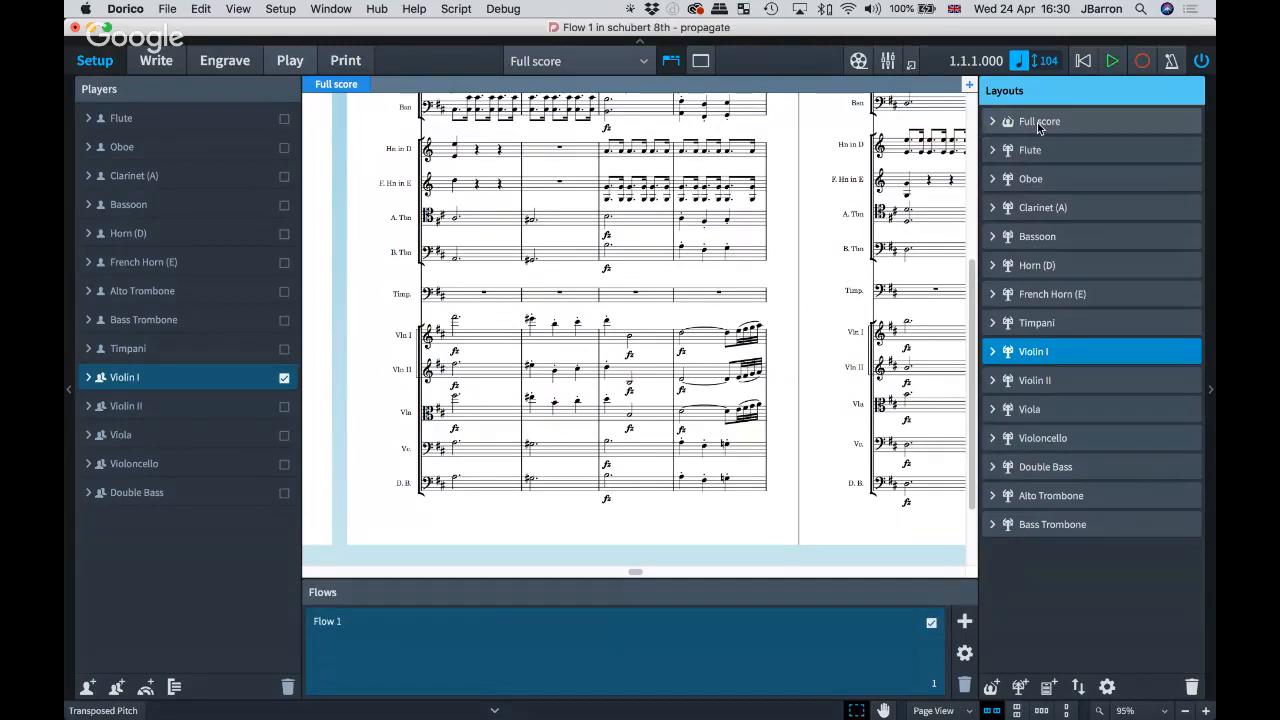
Step: Toggle Flow 1 out of and back into the Full score layout
click(1038, 122)
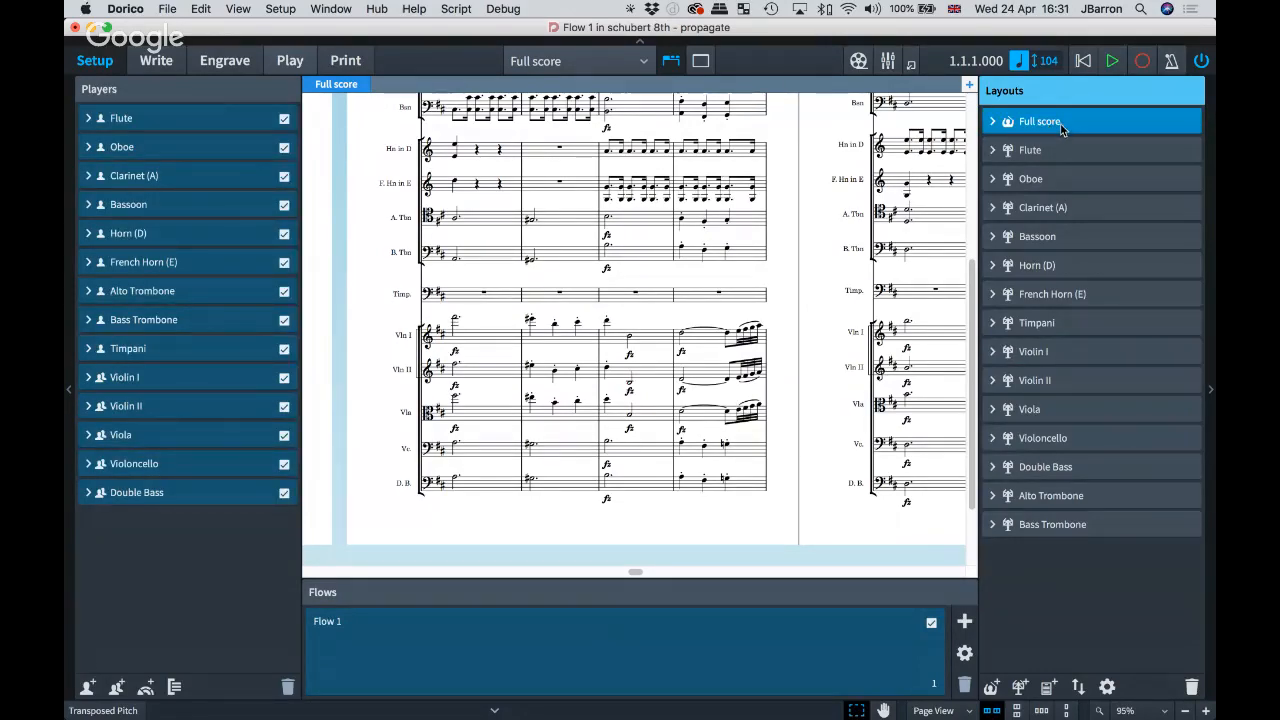
click(931, 625)
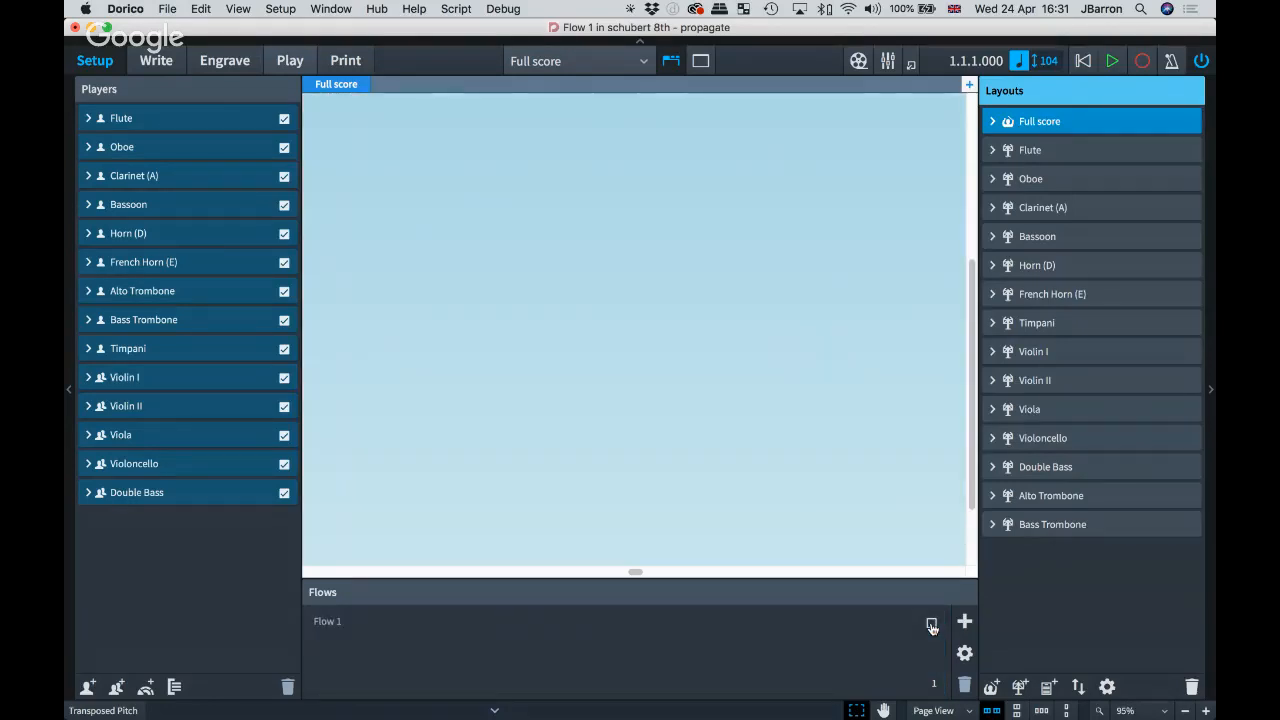
scroll(833, 287, up, 5)
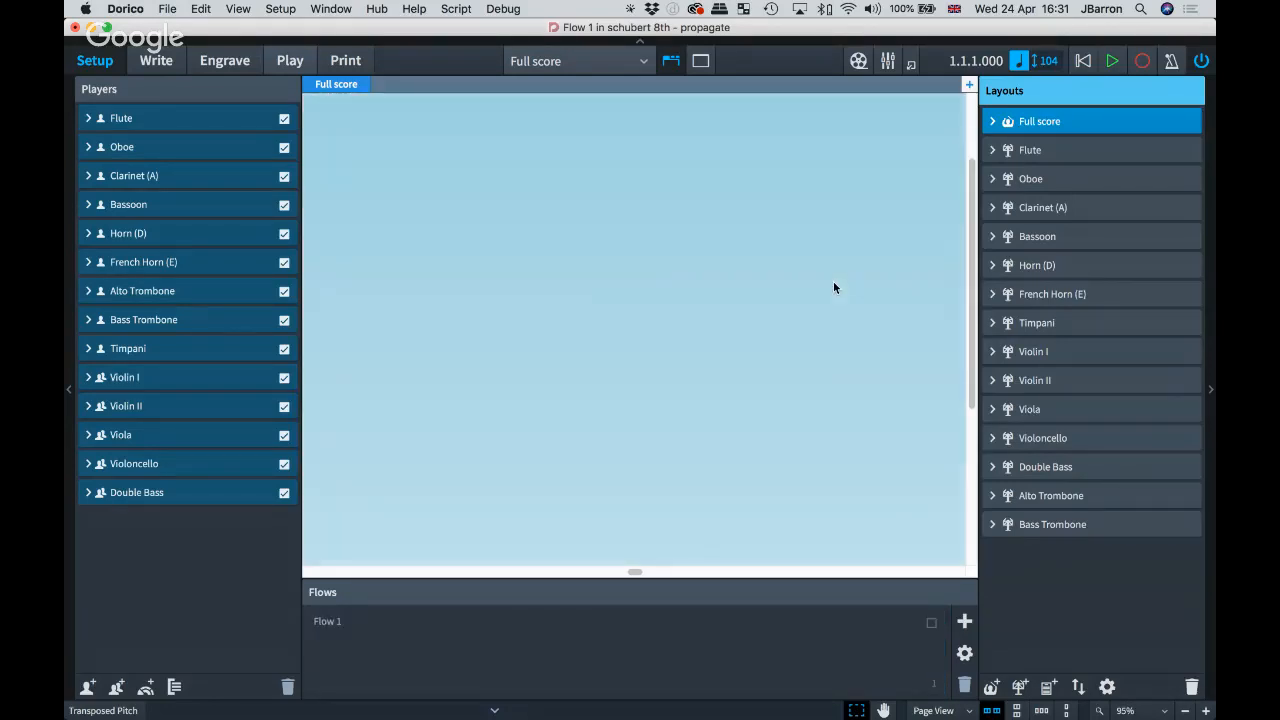
scroll(833, 287, down, 3)
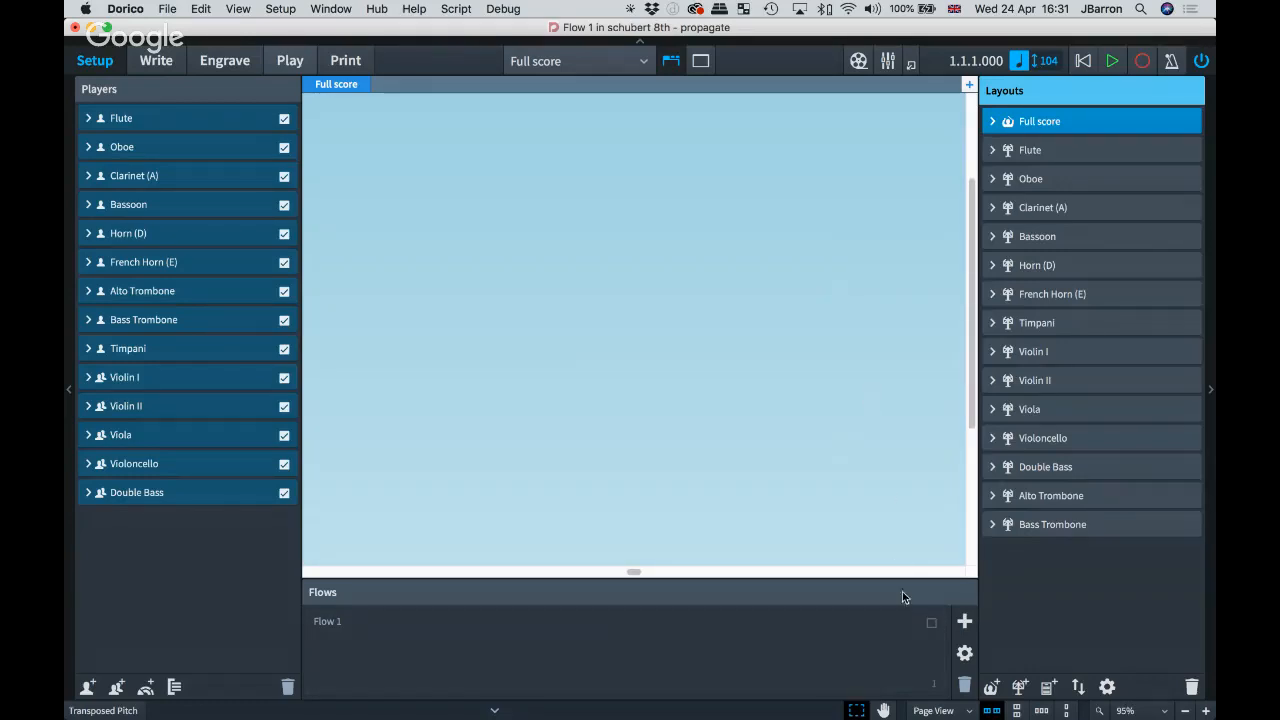
click(930, 622)
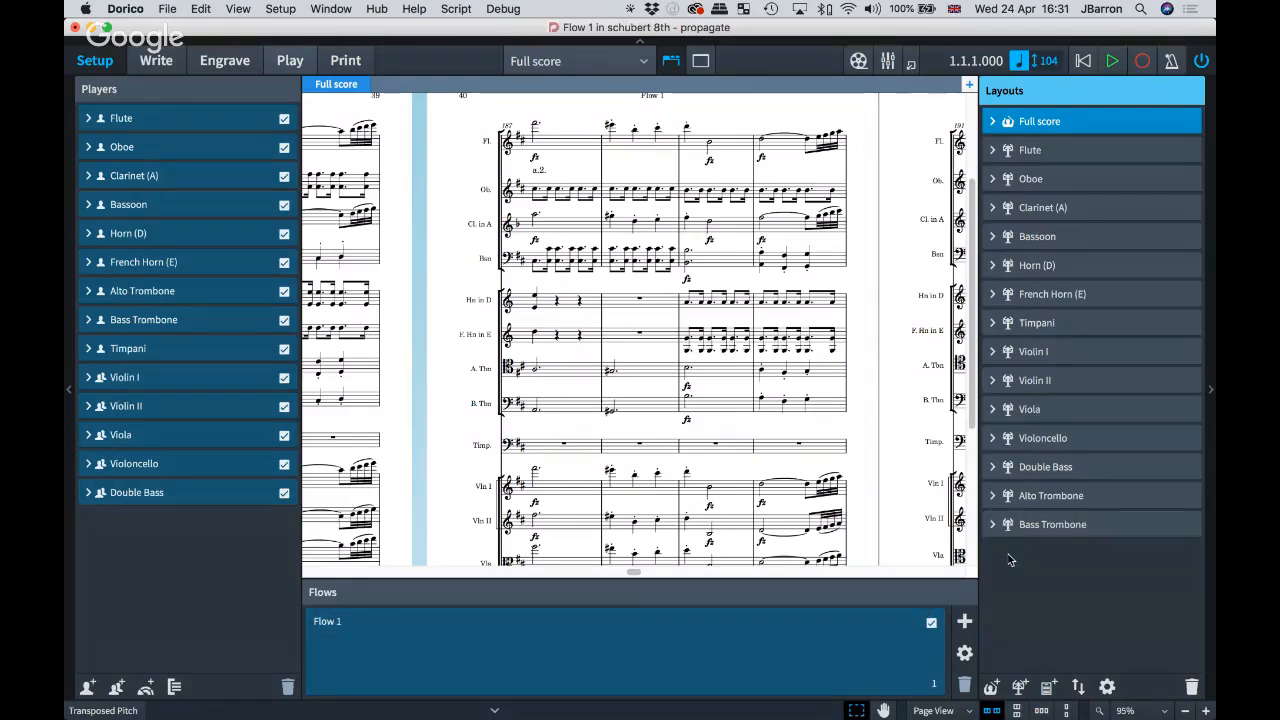
Step: Add a new full-score layout and rename it 'Full score only movt 2'
click(991, 687)
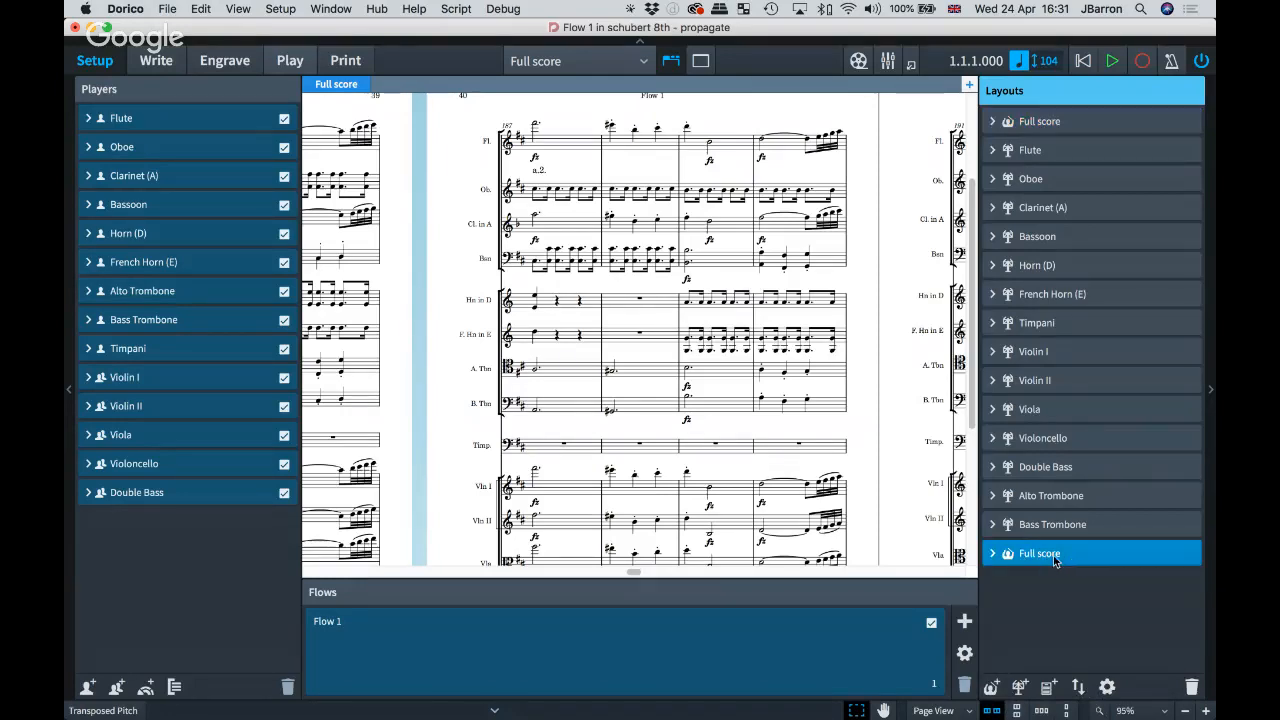
double_click(1072, 555)
text(only movt 2)
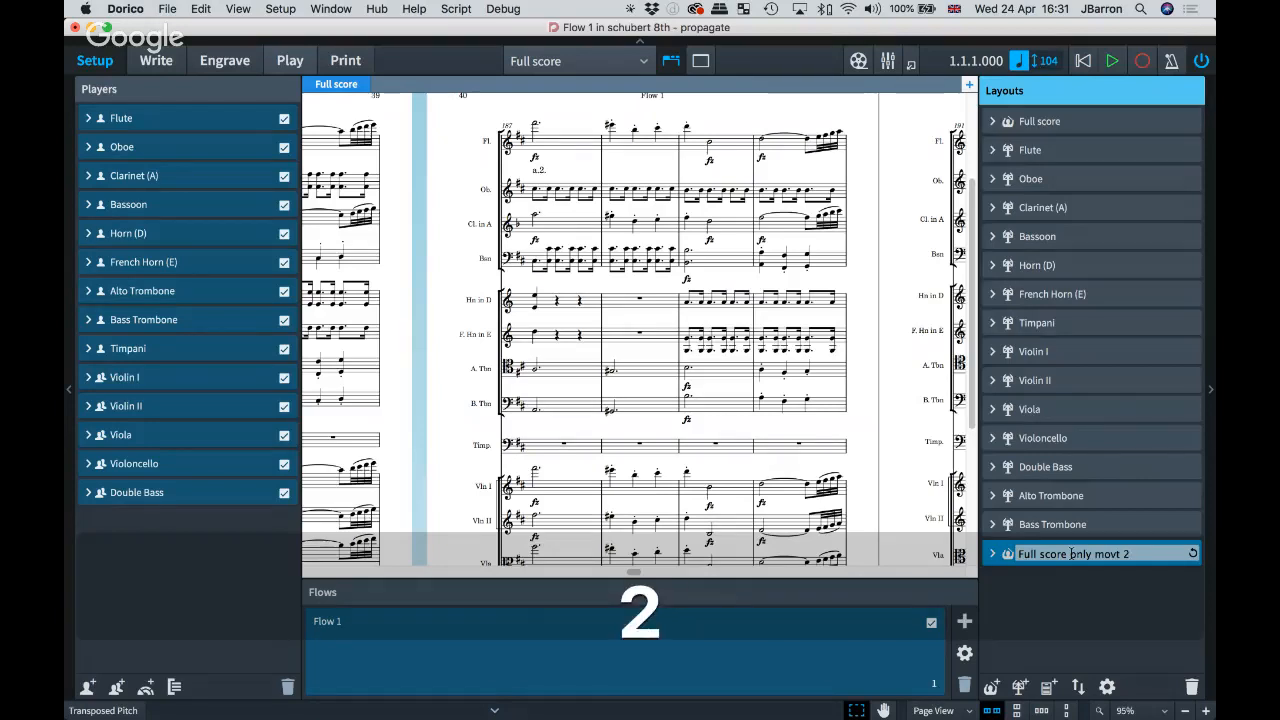
key(Return)
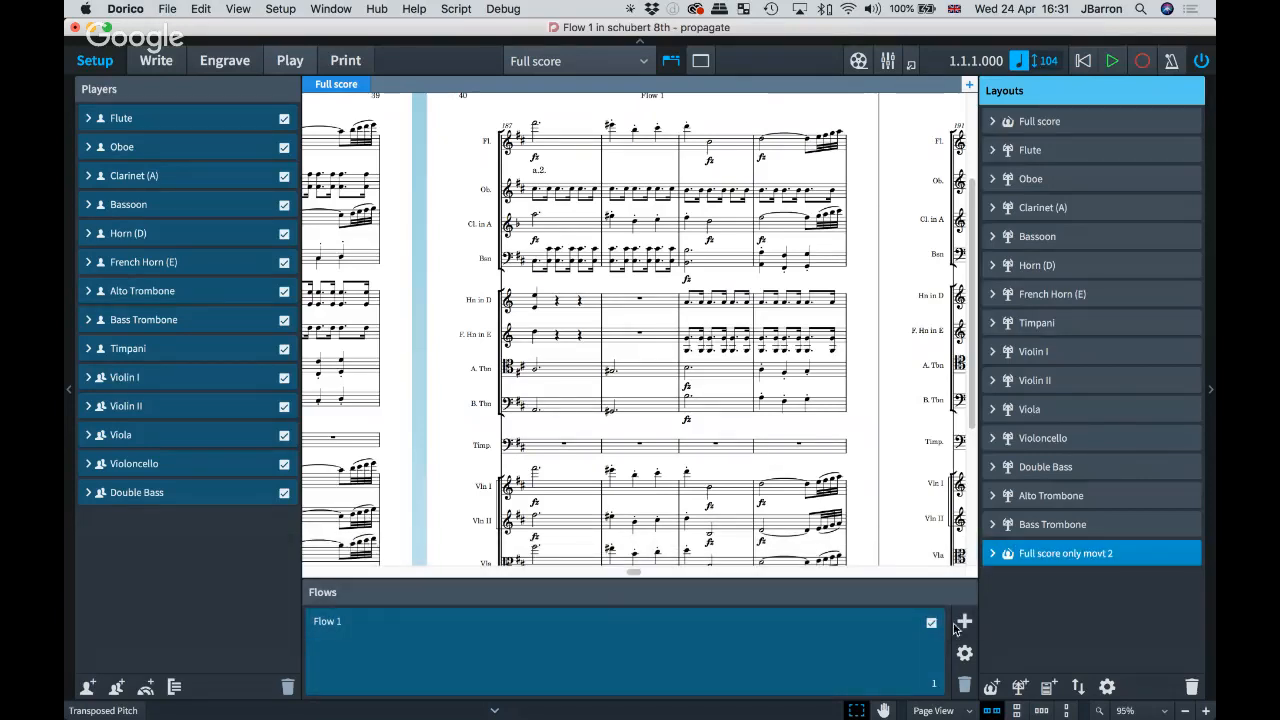
click(964, 623)
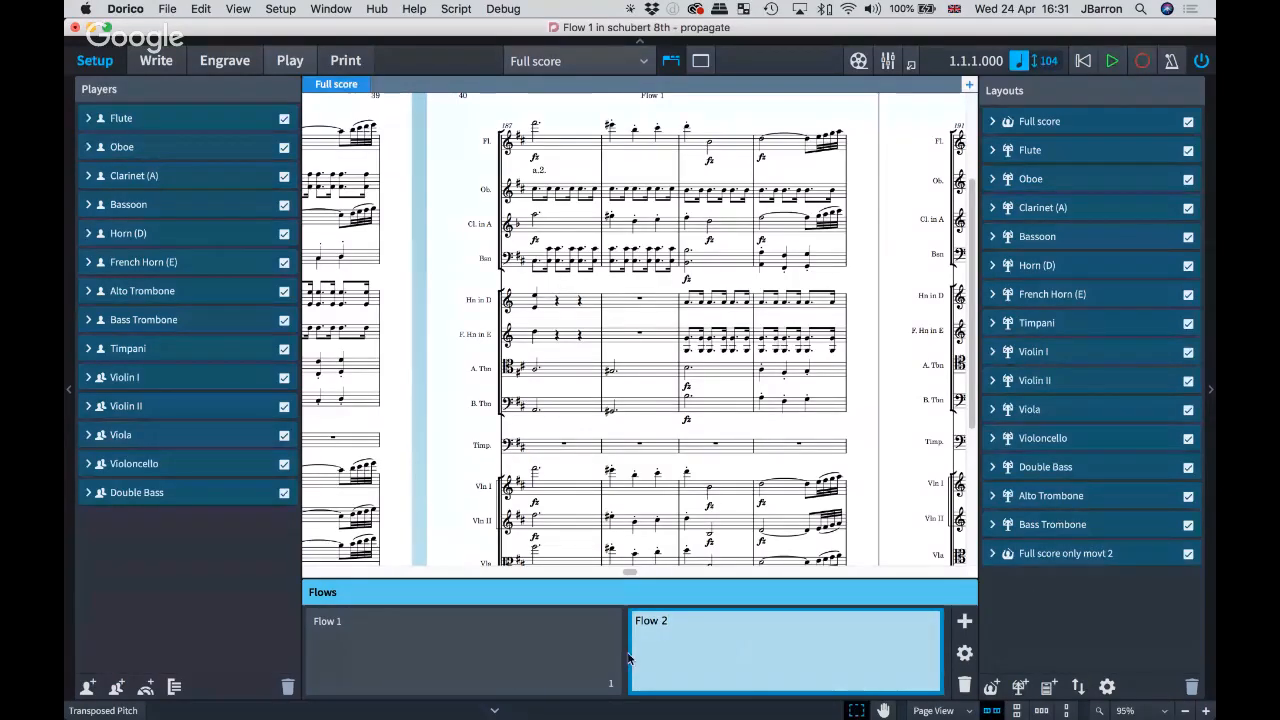
Step: Uncheck Flow 1 for the 'Full score only movt 2' layout, leaving only Flow 2
click(700, 655)
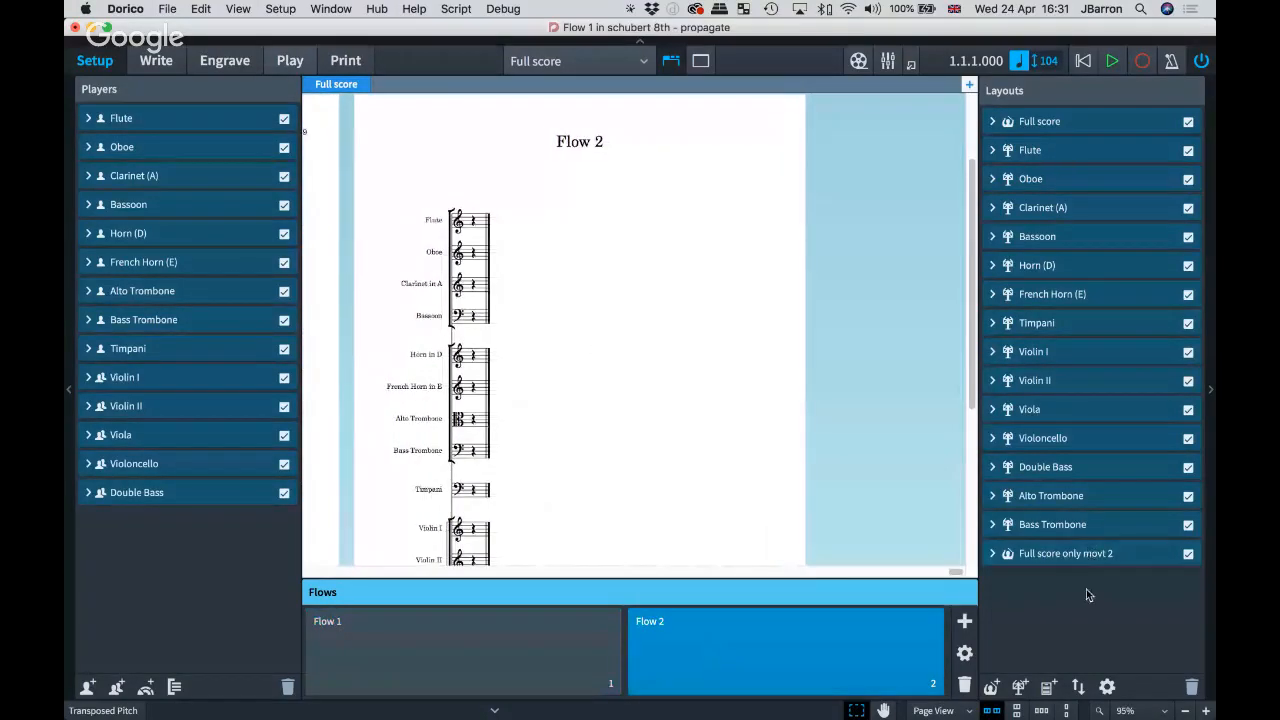
click(1053, 556)
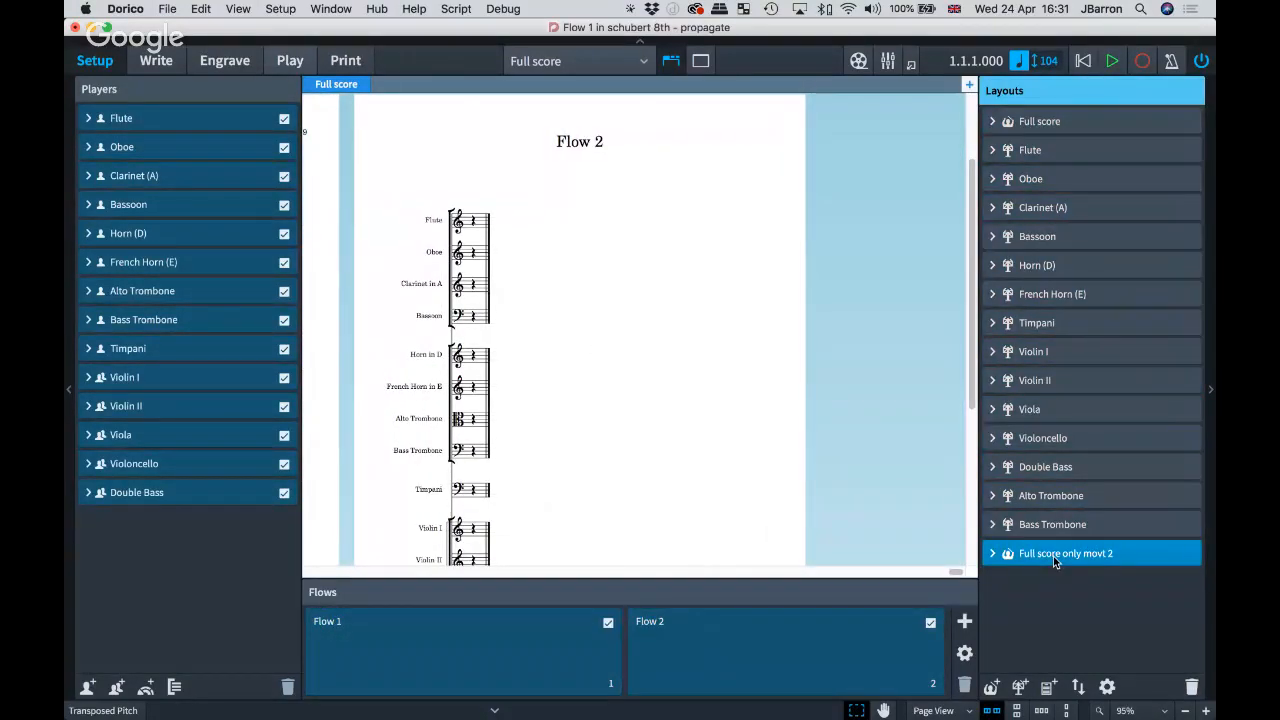
click(608, 622)
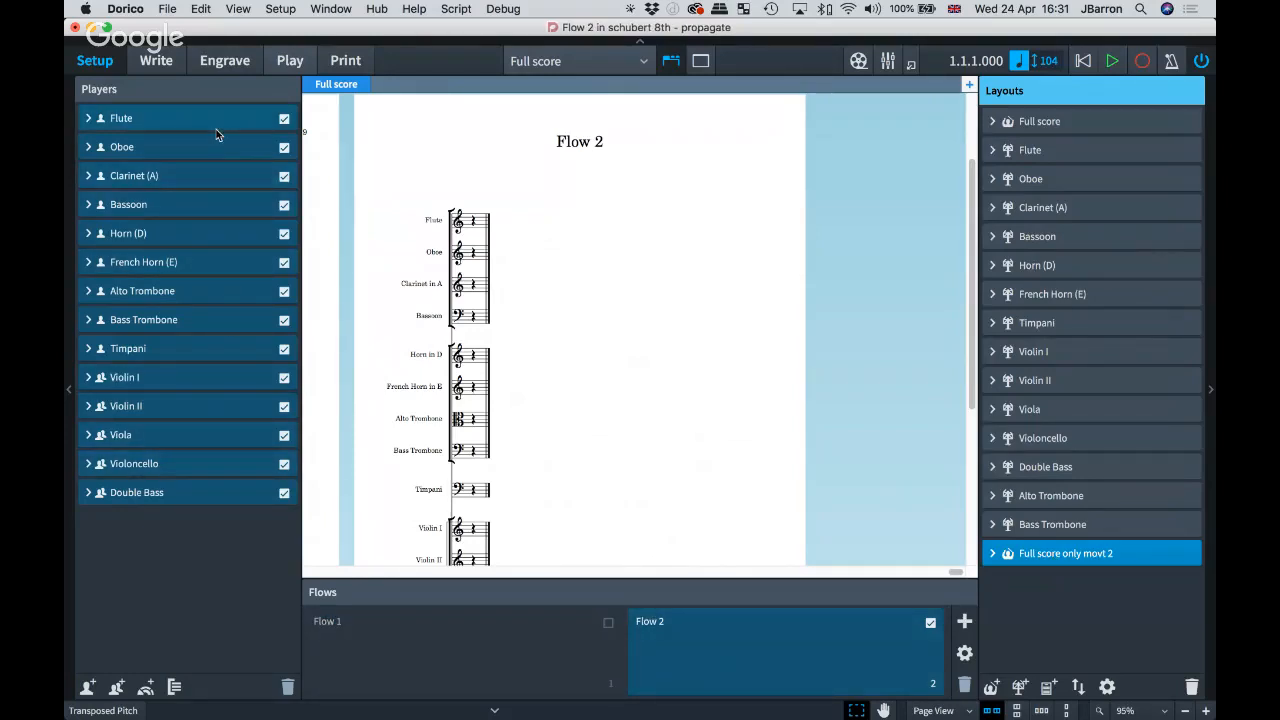
click(558, 65)
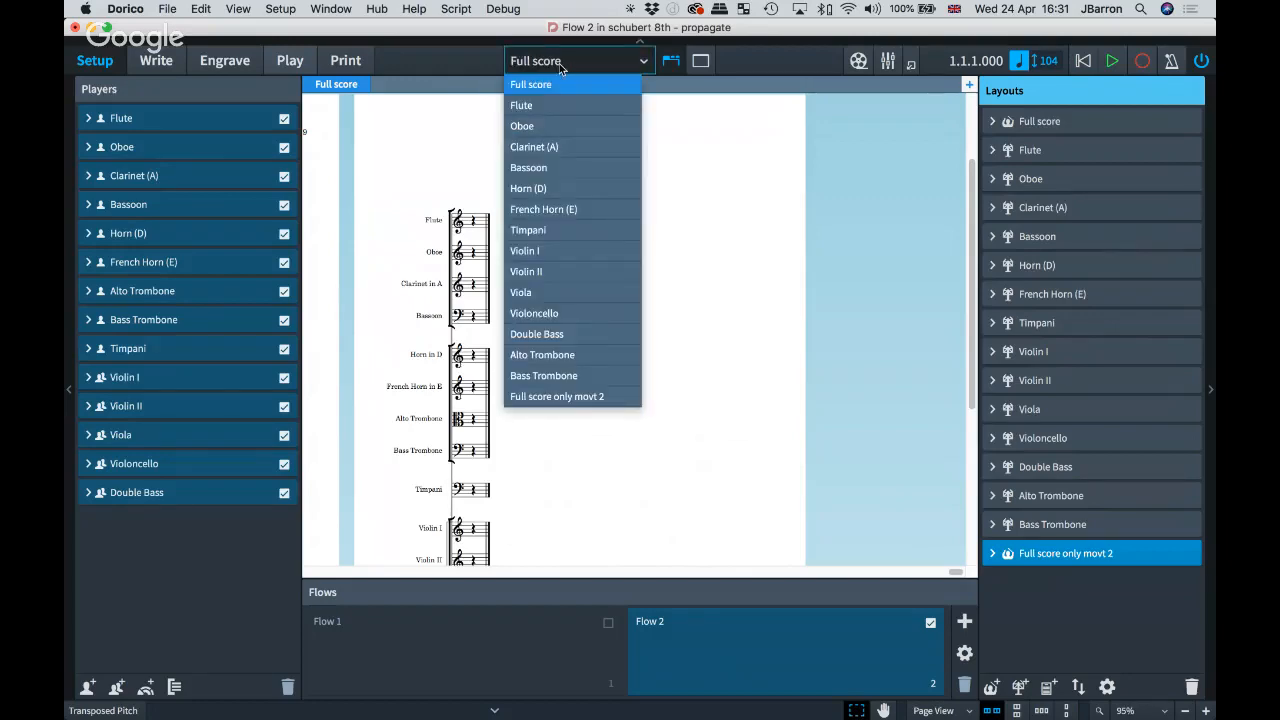
click(575, 400)
scroll(631, 276, down, 10)
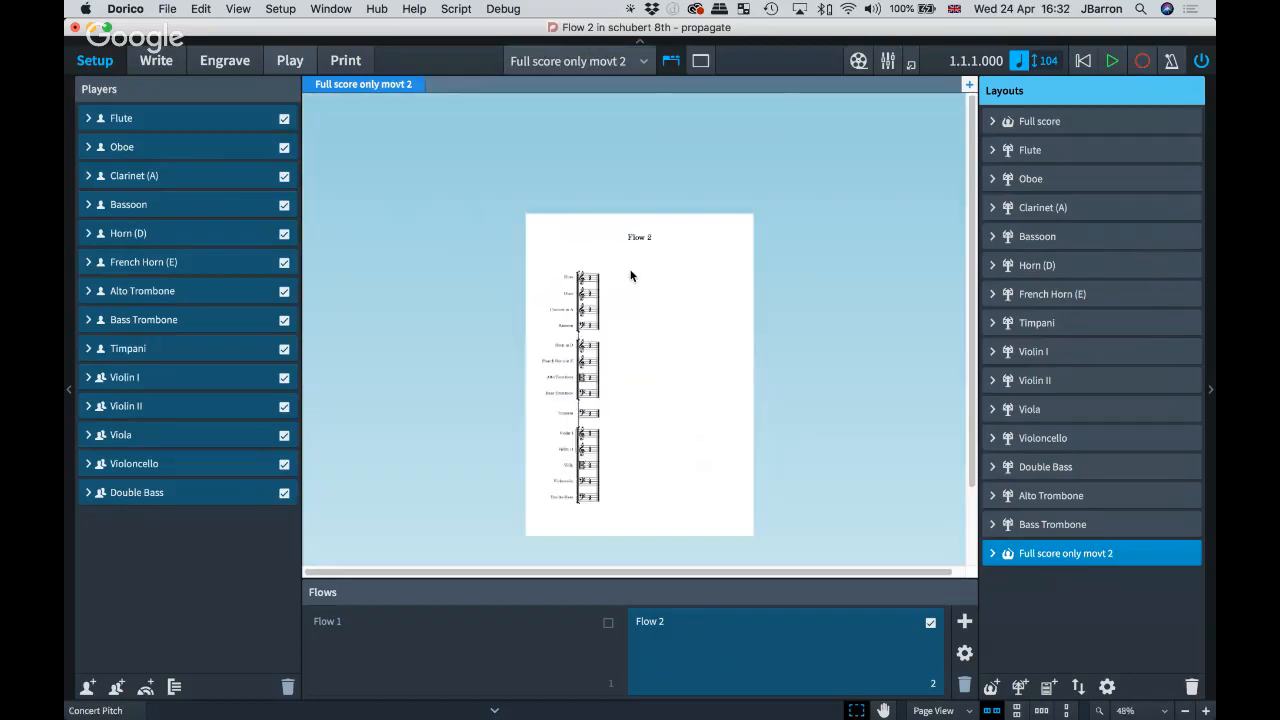
scroll(645, 288, down, 2)
scroll(630, 272, up, 2)
scroll(623, 263, up, 2)
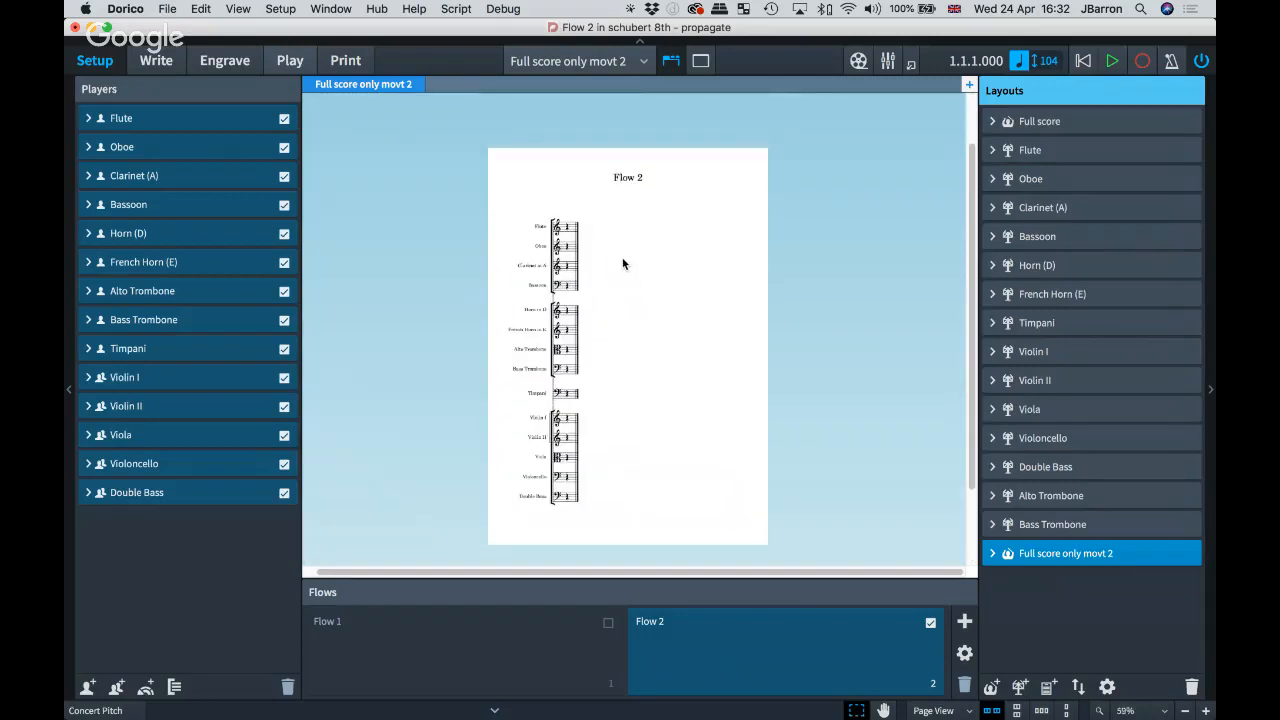
click(563, 52)
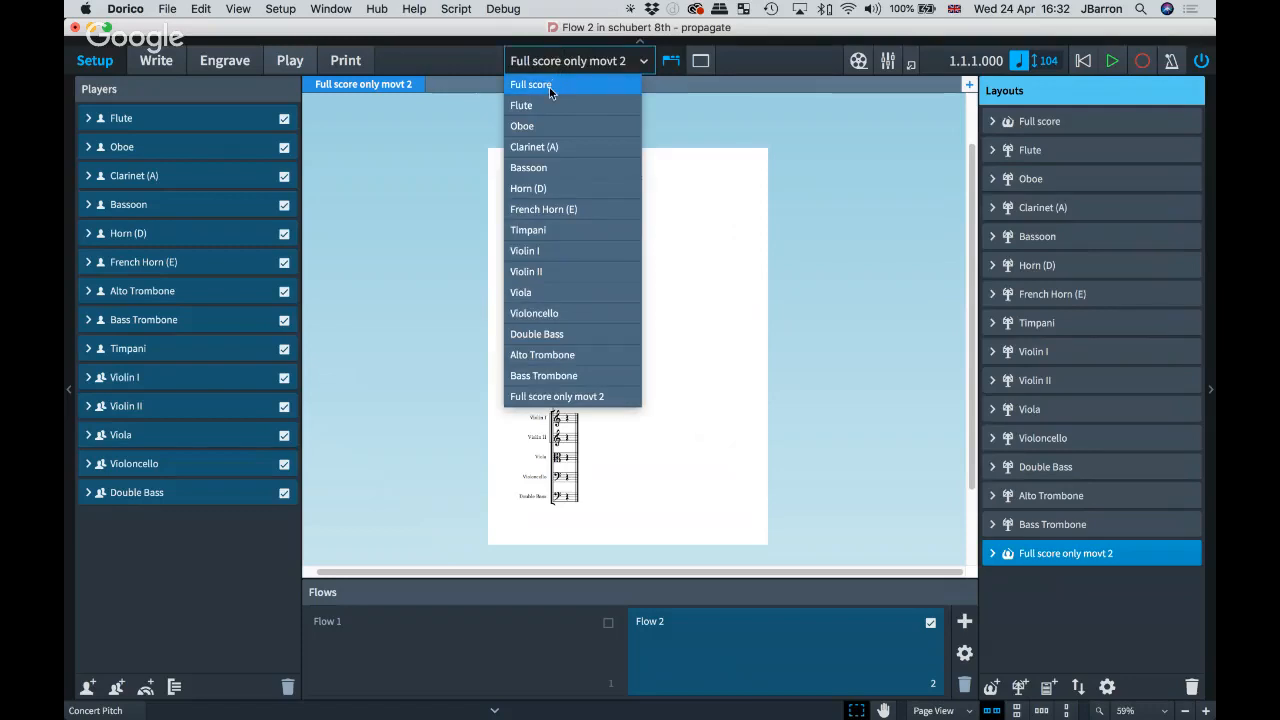
click(549, 87)
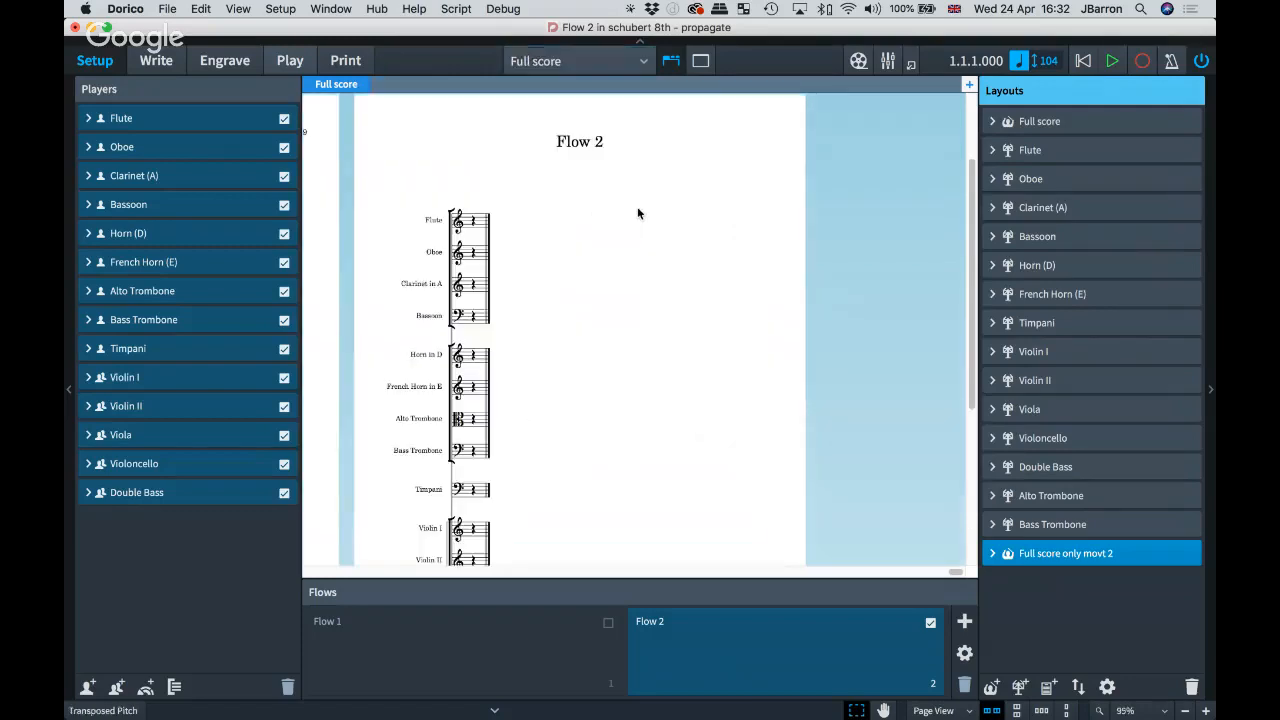
scroll(638, 208, down, 6)
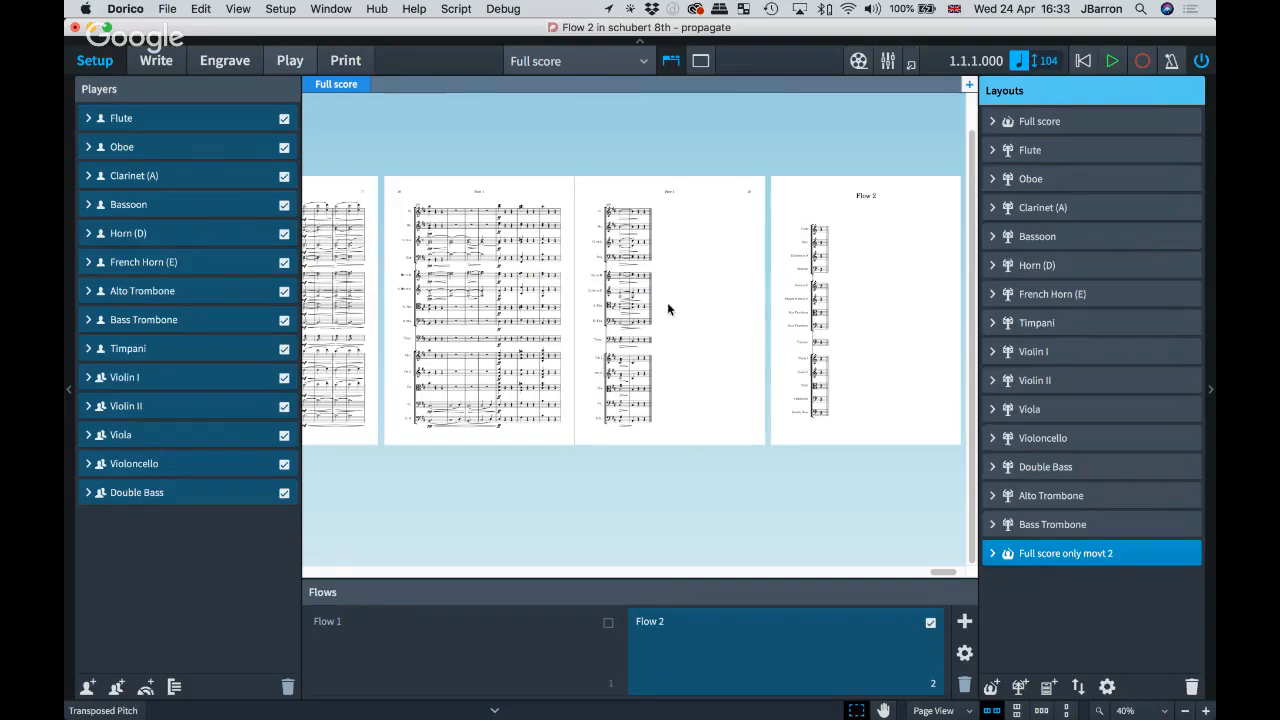
scroll(667, 302, up, 5)
scroll(669, 307, up, 1)
scroll(715, 299, left, 6)
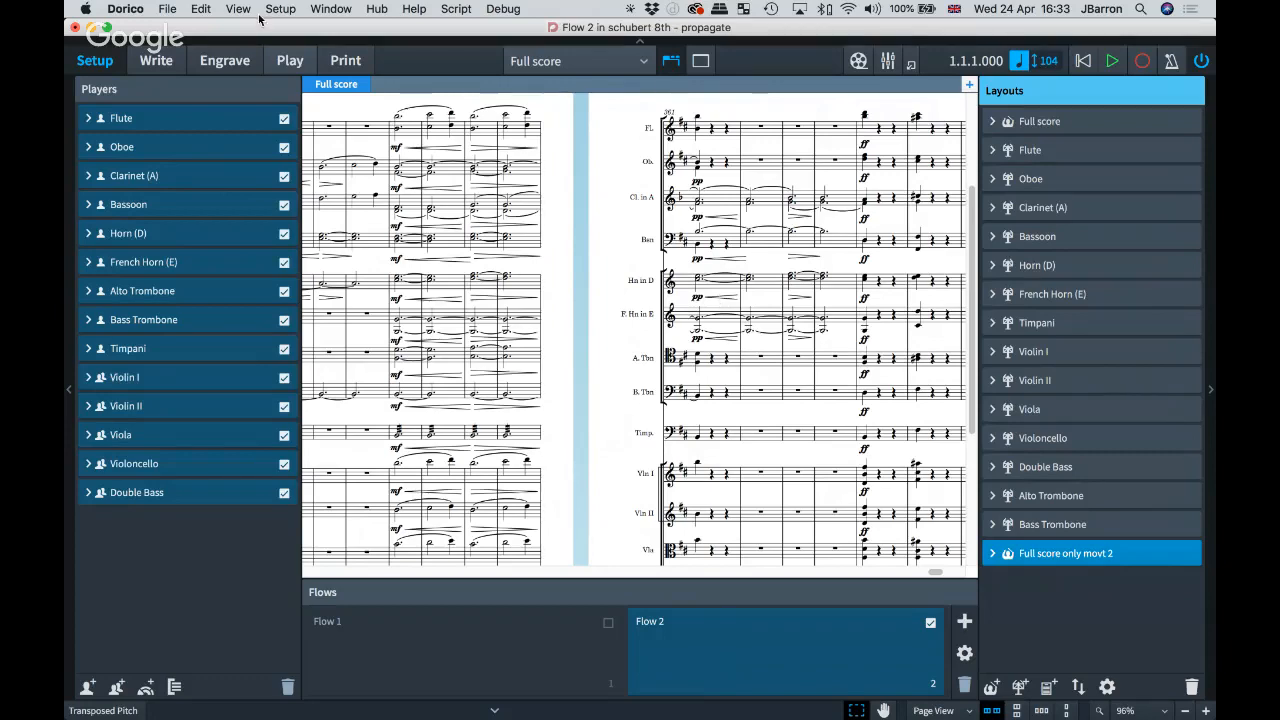
Step: In Engrave frame editing, drag page 78's music frame top edge down
click(219, 70)
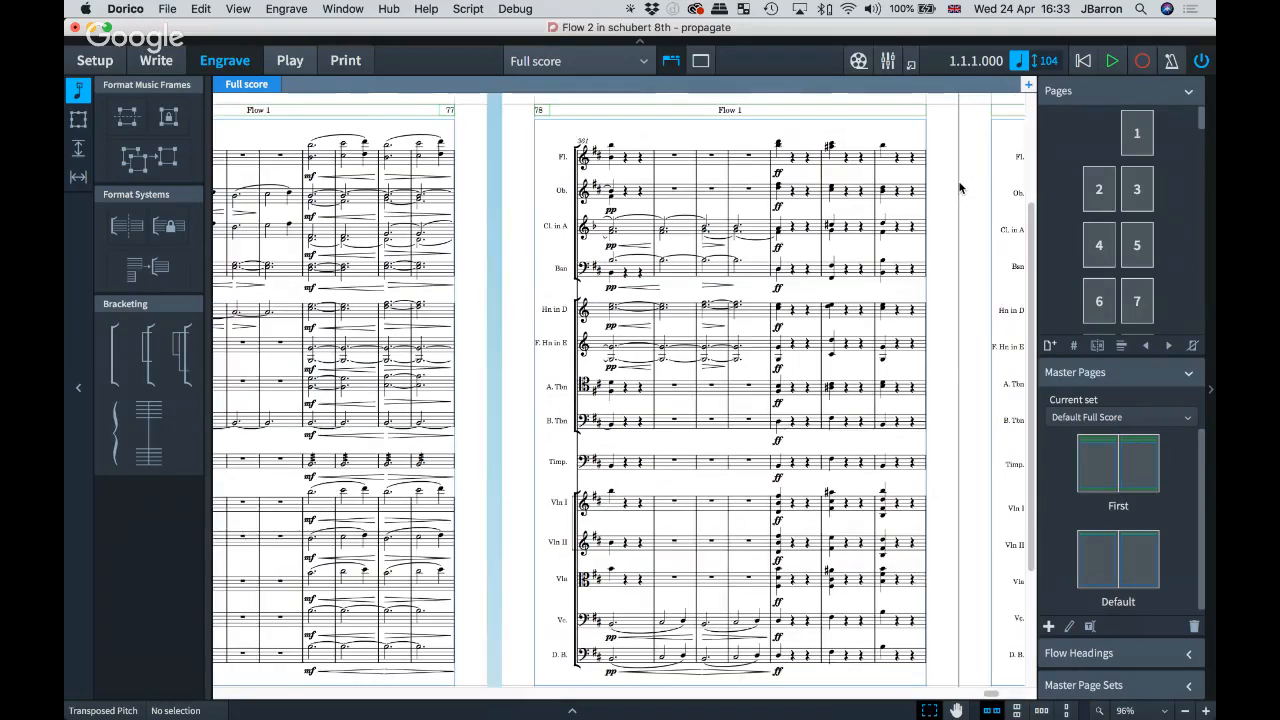
click(84, 123)
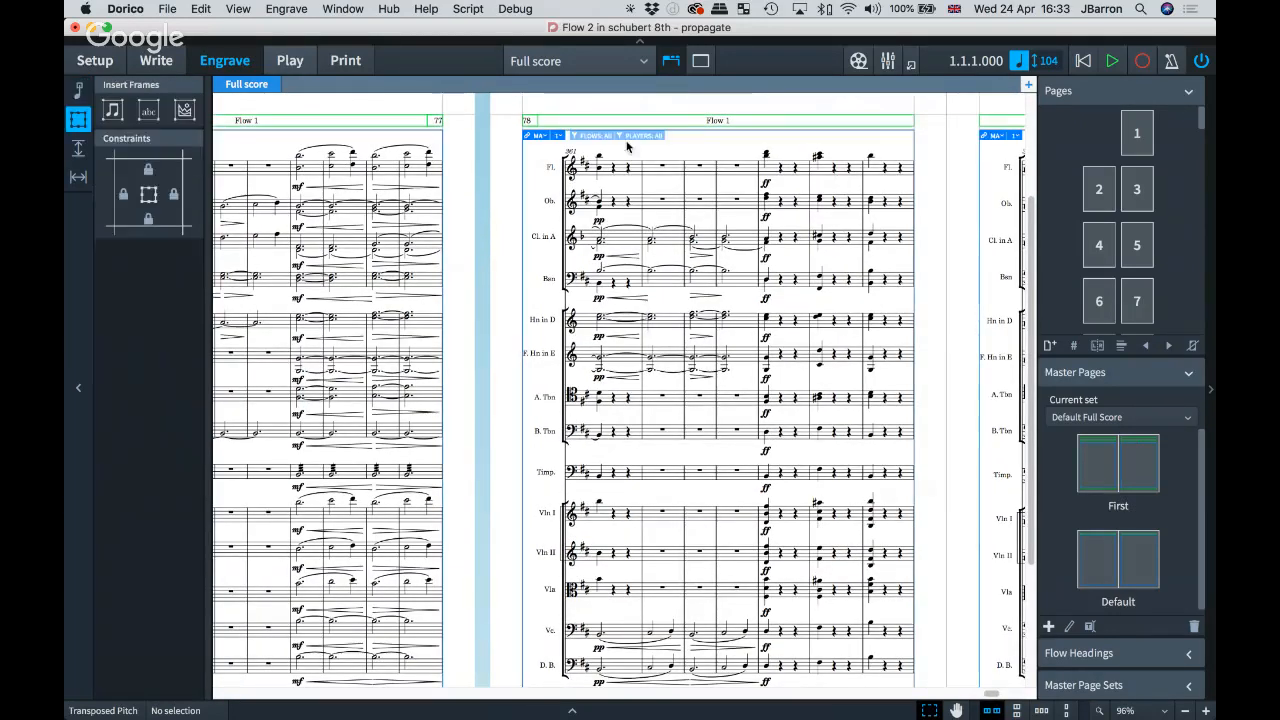
click(720, 134)
drag(720, 134, 719, 272)
Step: Draw an empty text frame in the freed space above the music on page 78
click(148, 110)
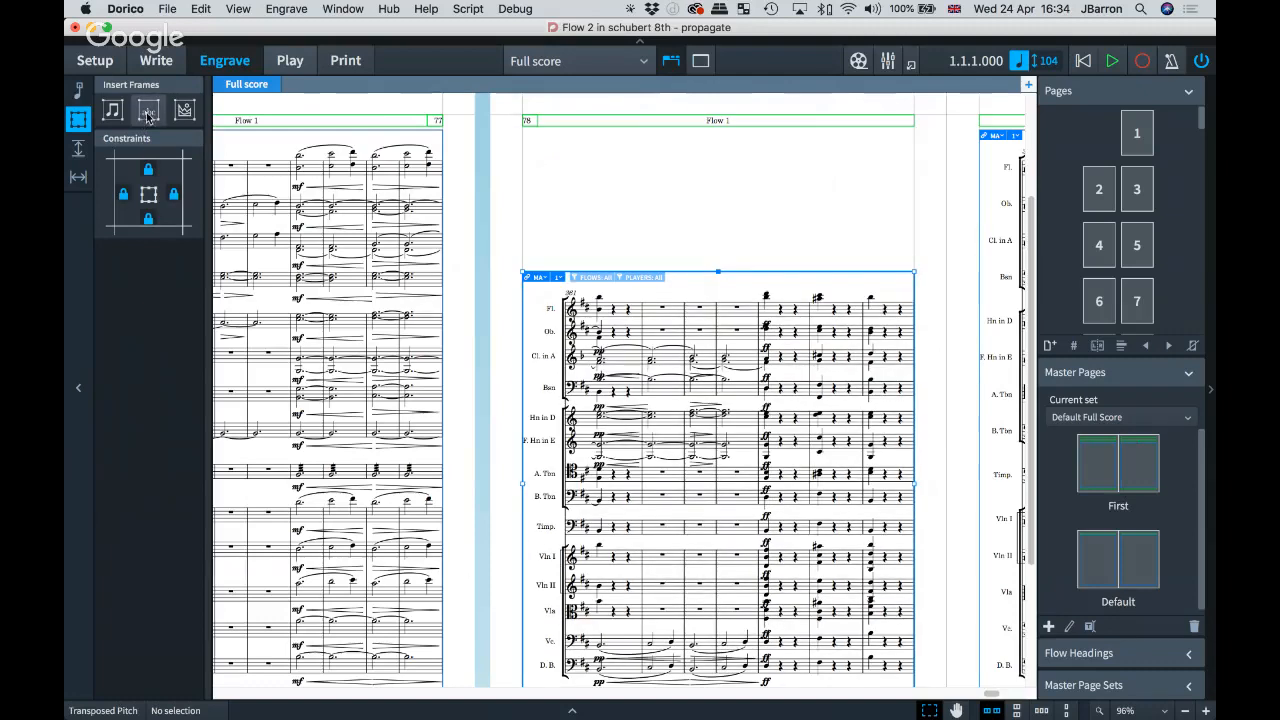
drag(556, 175, 855, 239)
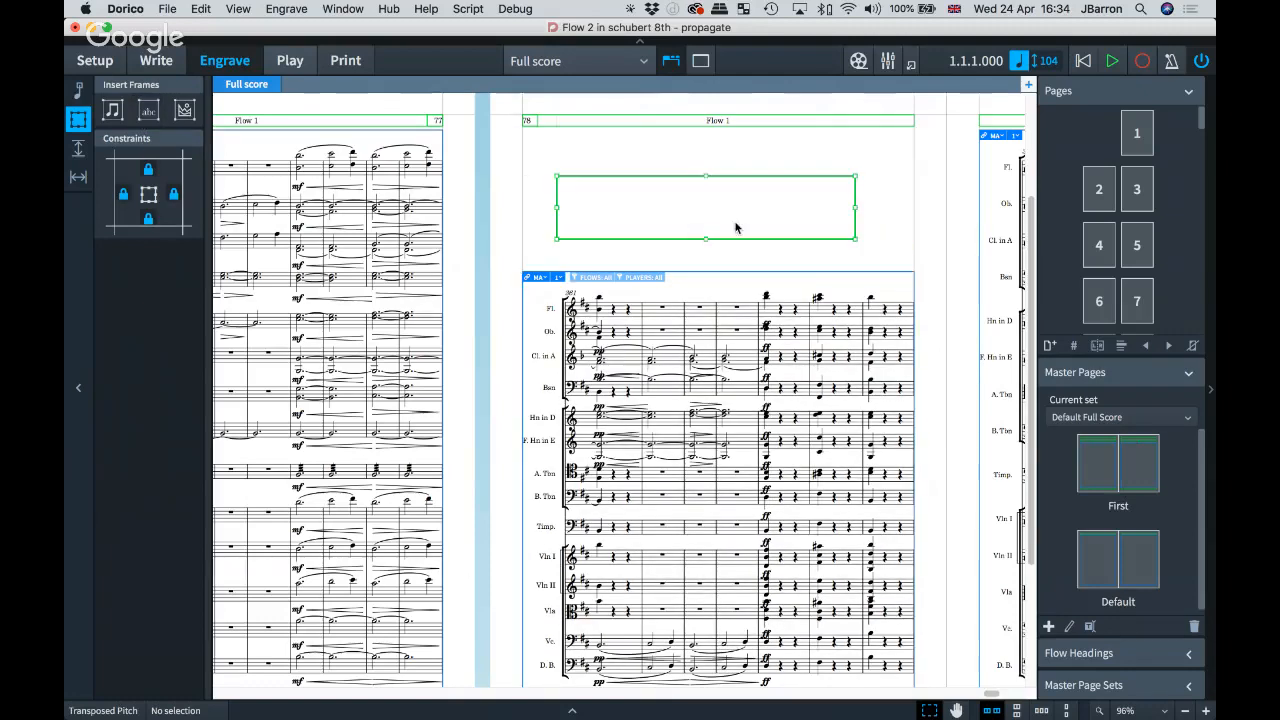
key(Escape)
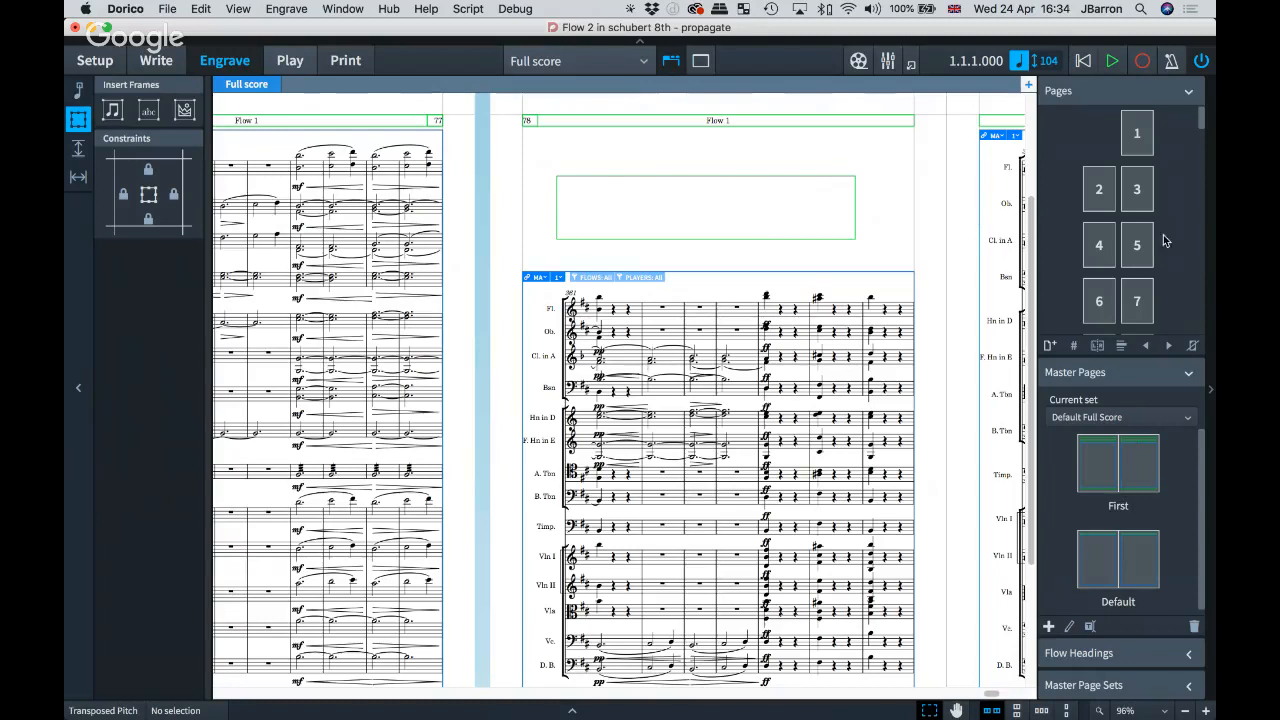
click(857, 189)
scroll(1167, 220, down, 1)
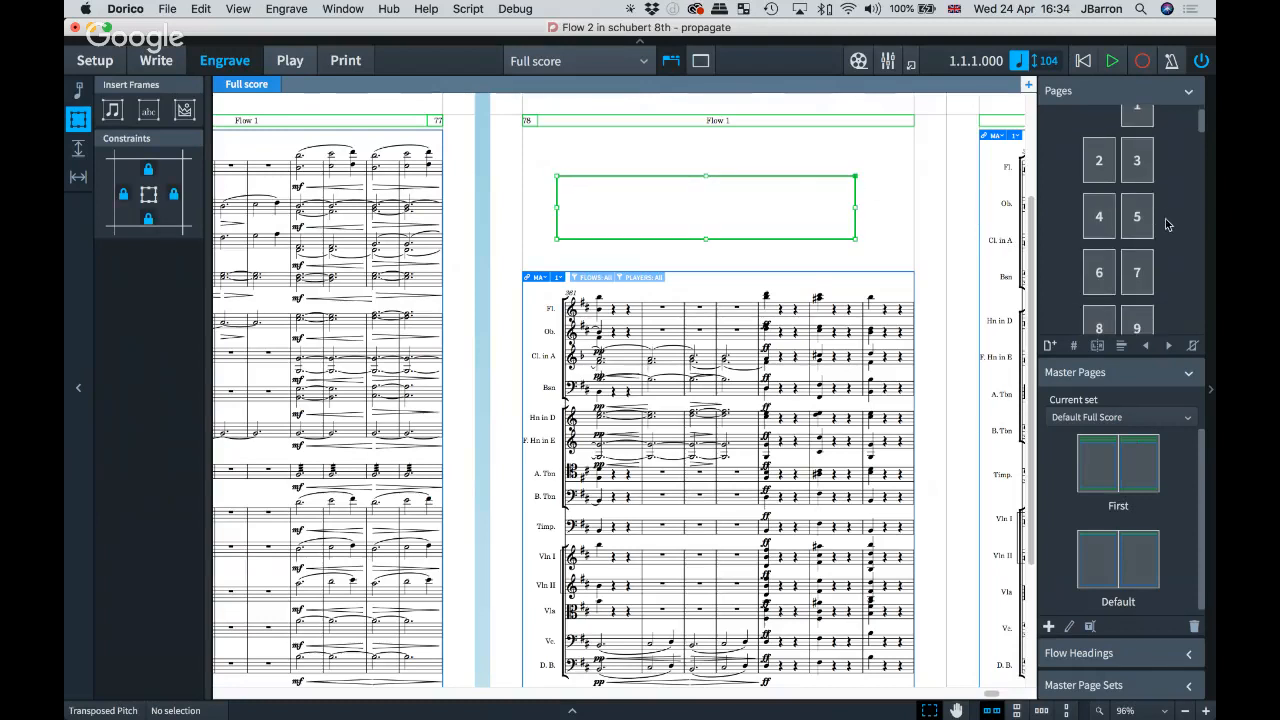
drag(1201, 128, 1203, 318)
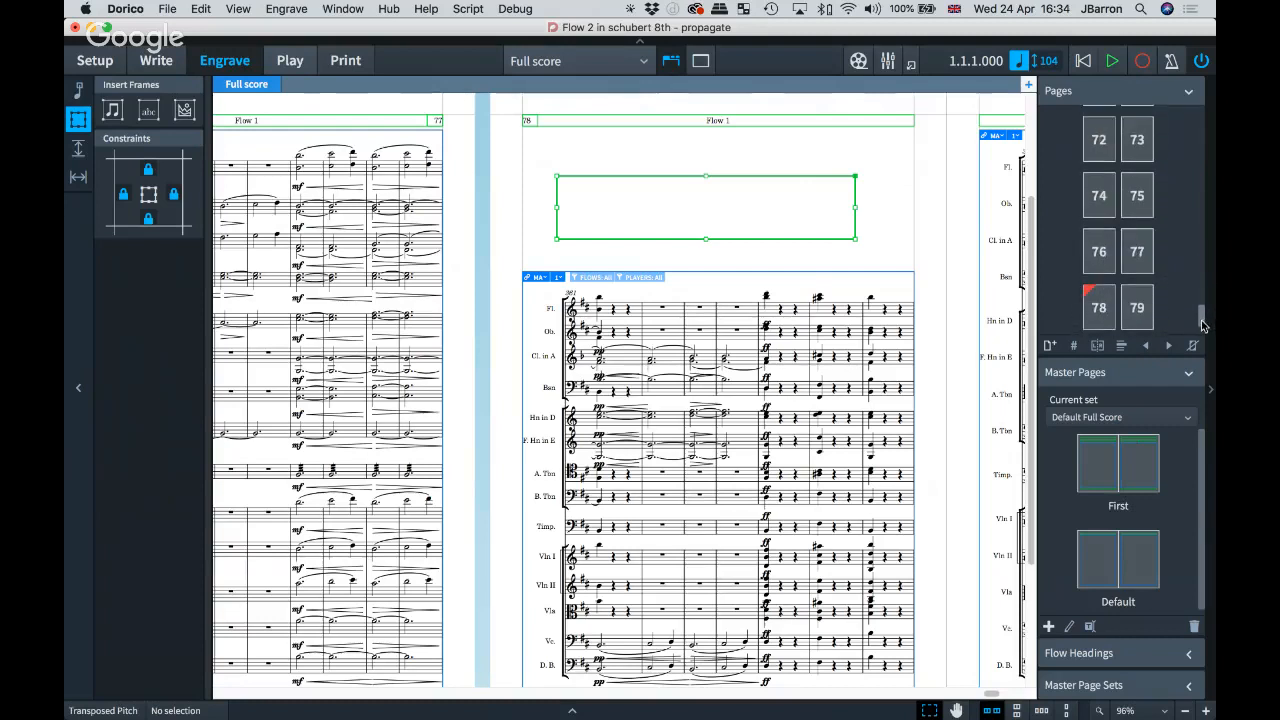
Step: Copy page 78's frames to the selected pages, then remove page 78's page overrides
click(1106, 304)
right_click(1106, 304)
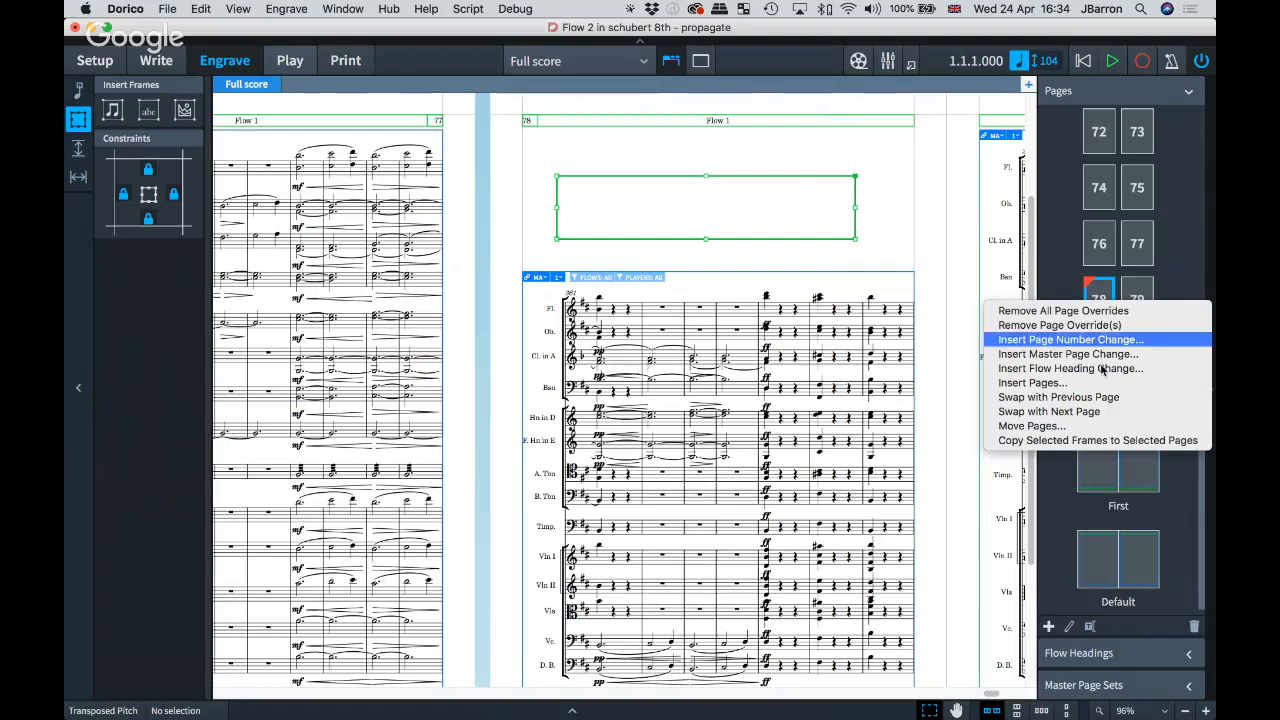
click(1063, 440)
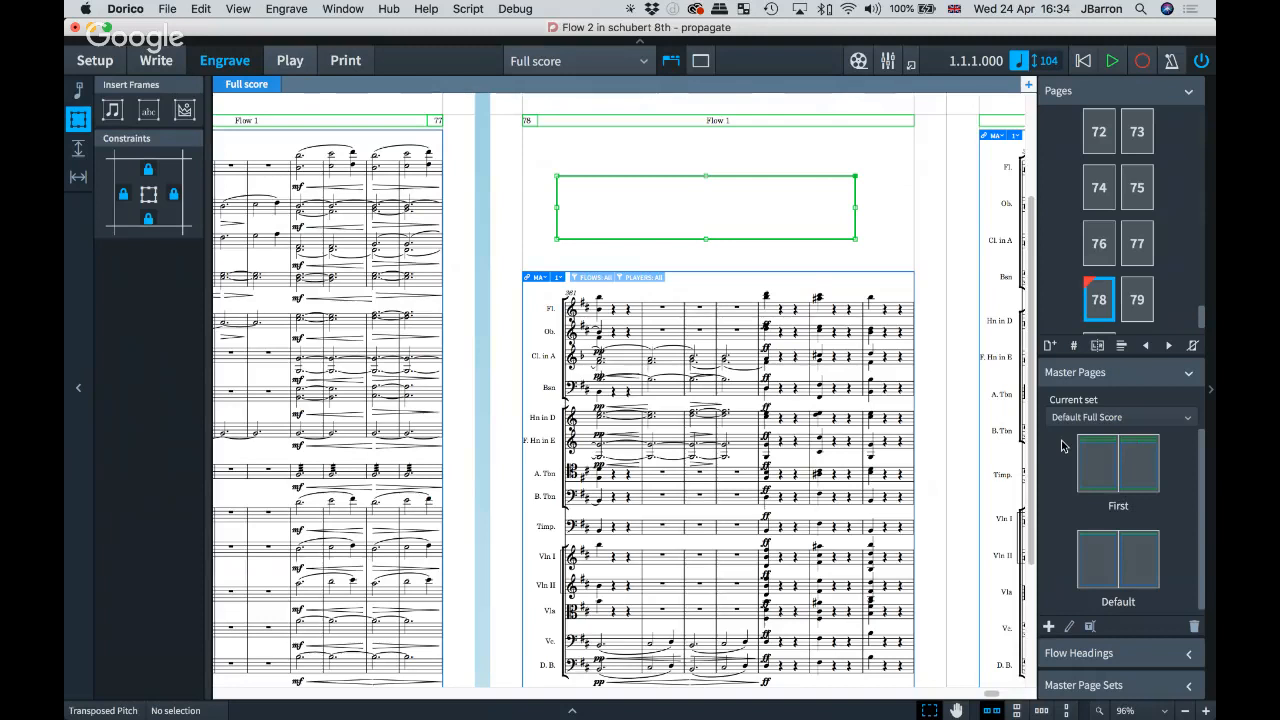
right_click(1096, 304)
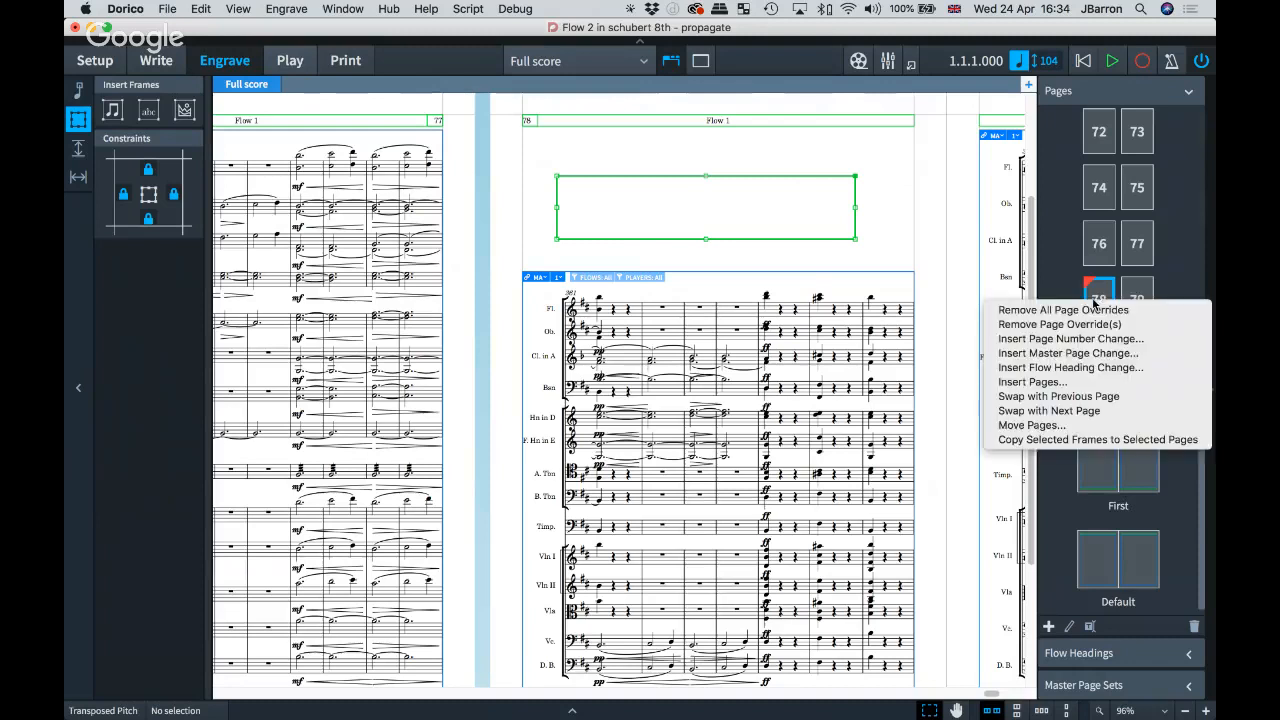
click(1047, 330)
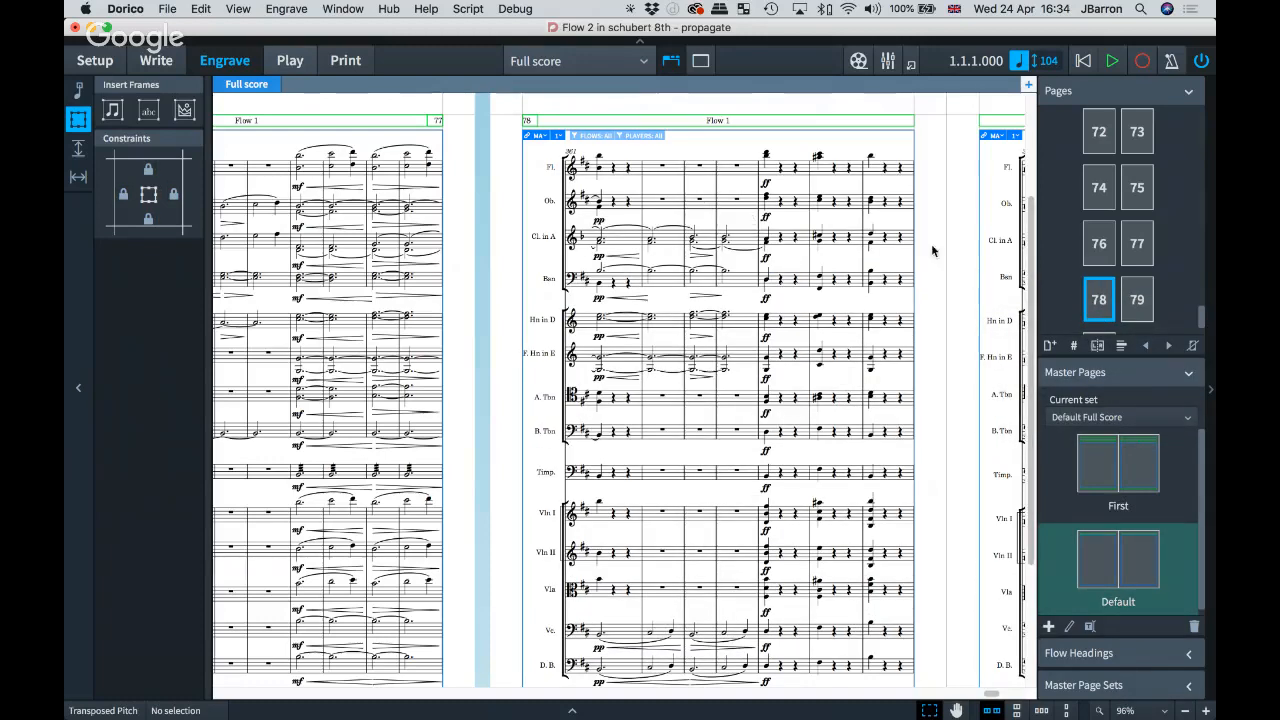
drag(1205, 318, 1208, 84)
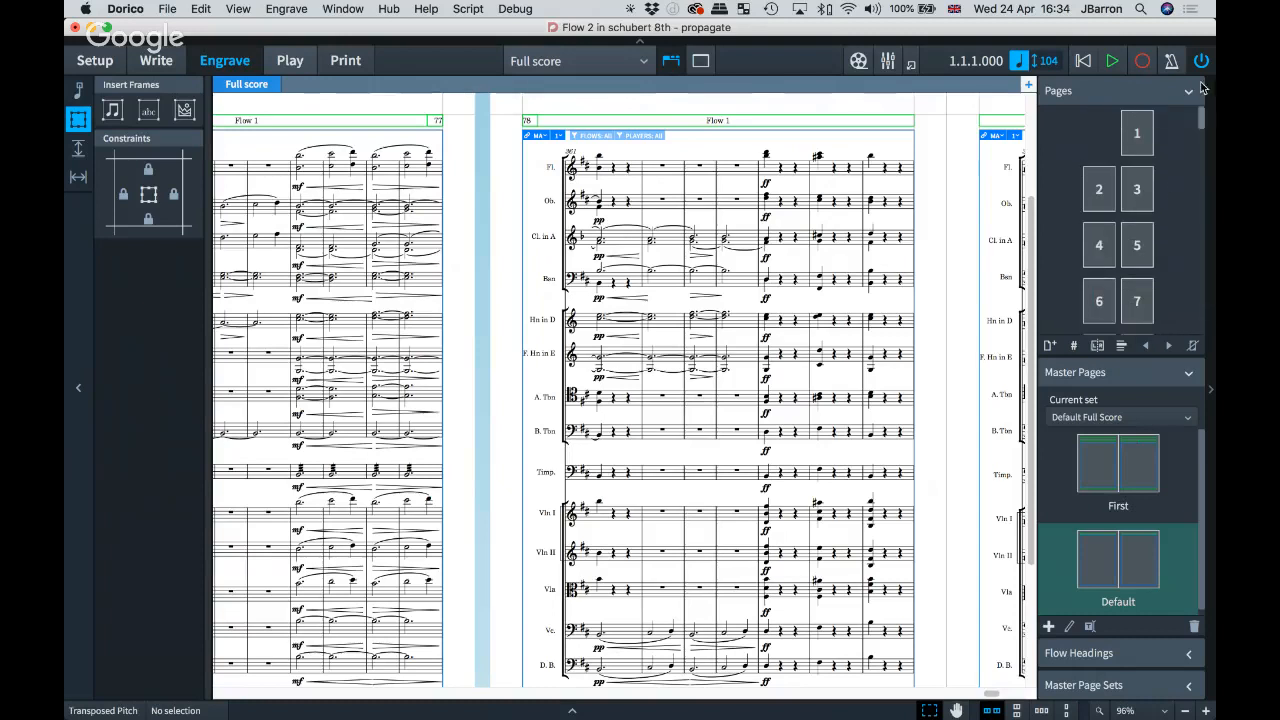
click(1049, 345)
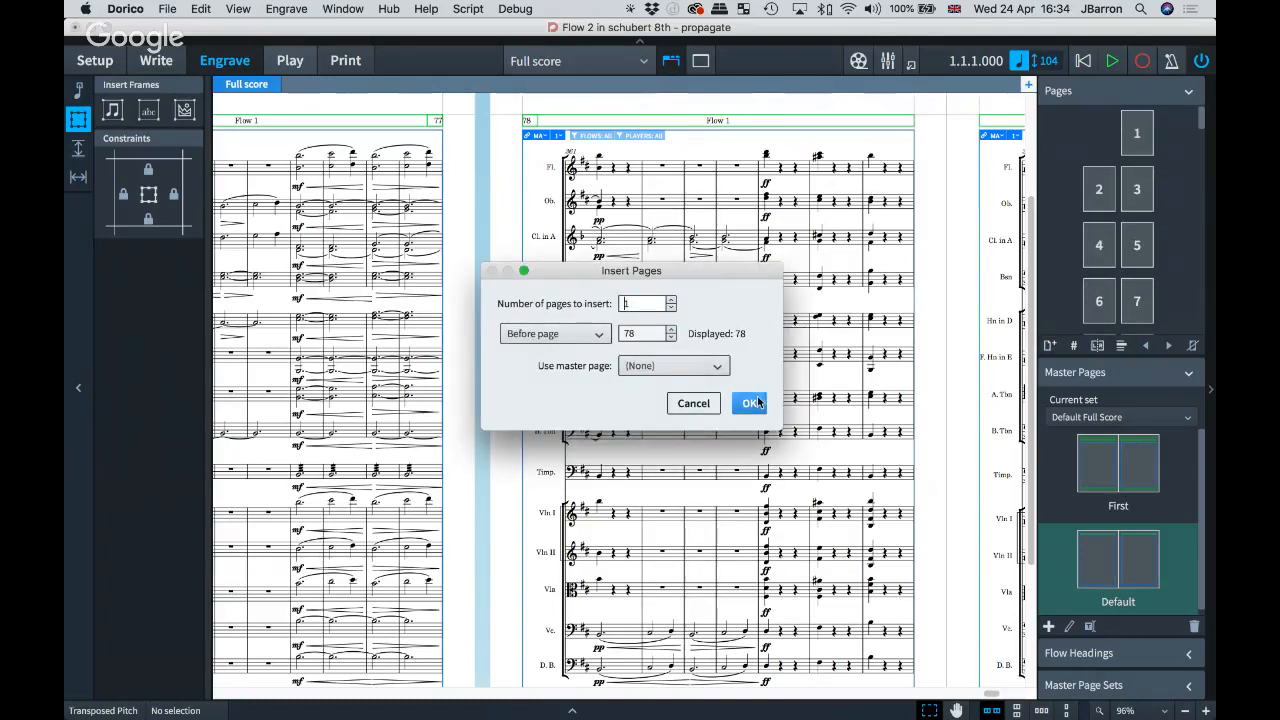
key(Return)
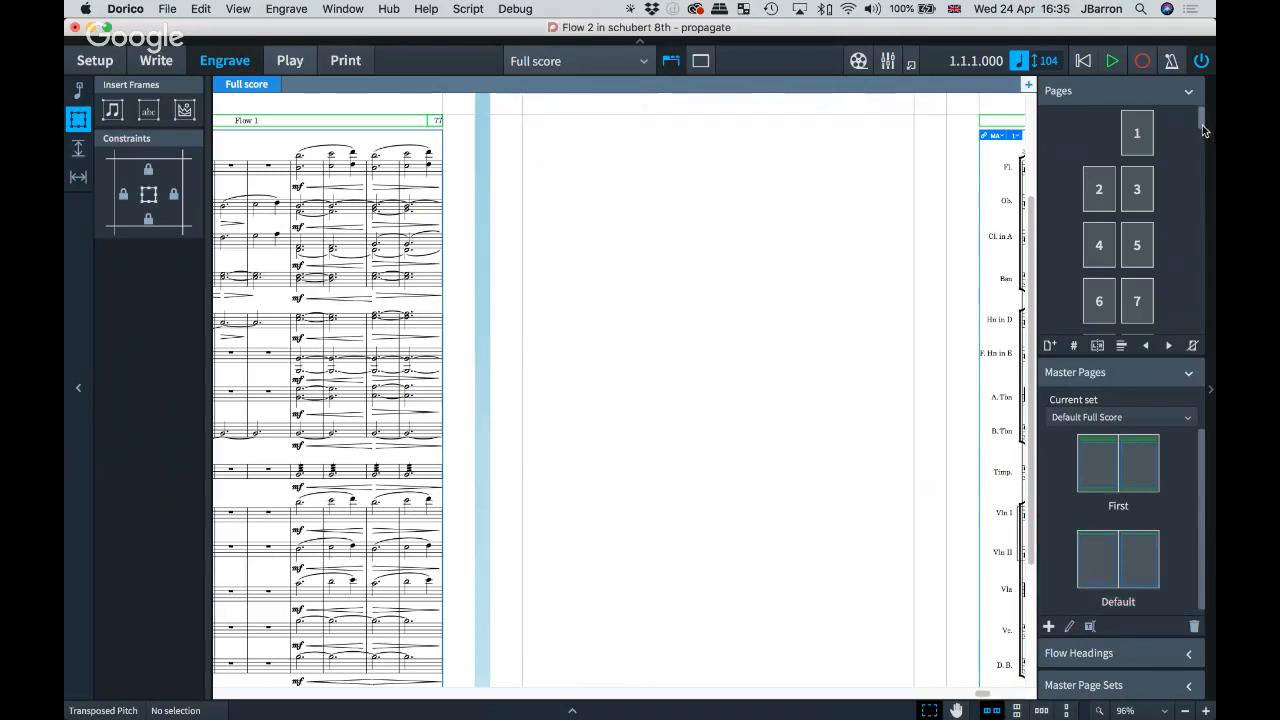
drag(1202, 125, 1211, 331)
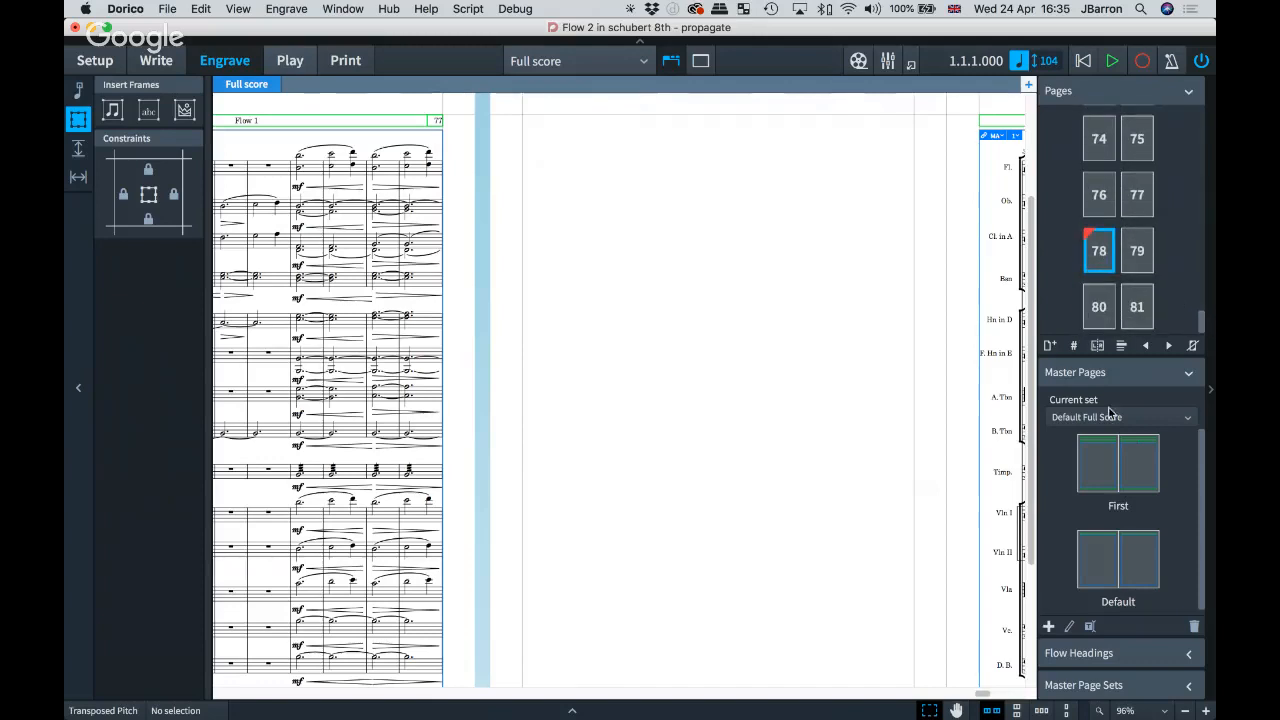
right_click(1092, 255)
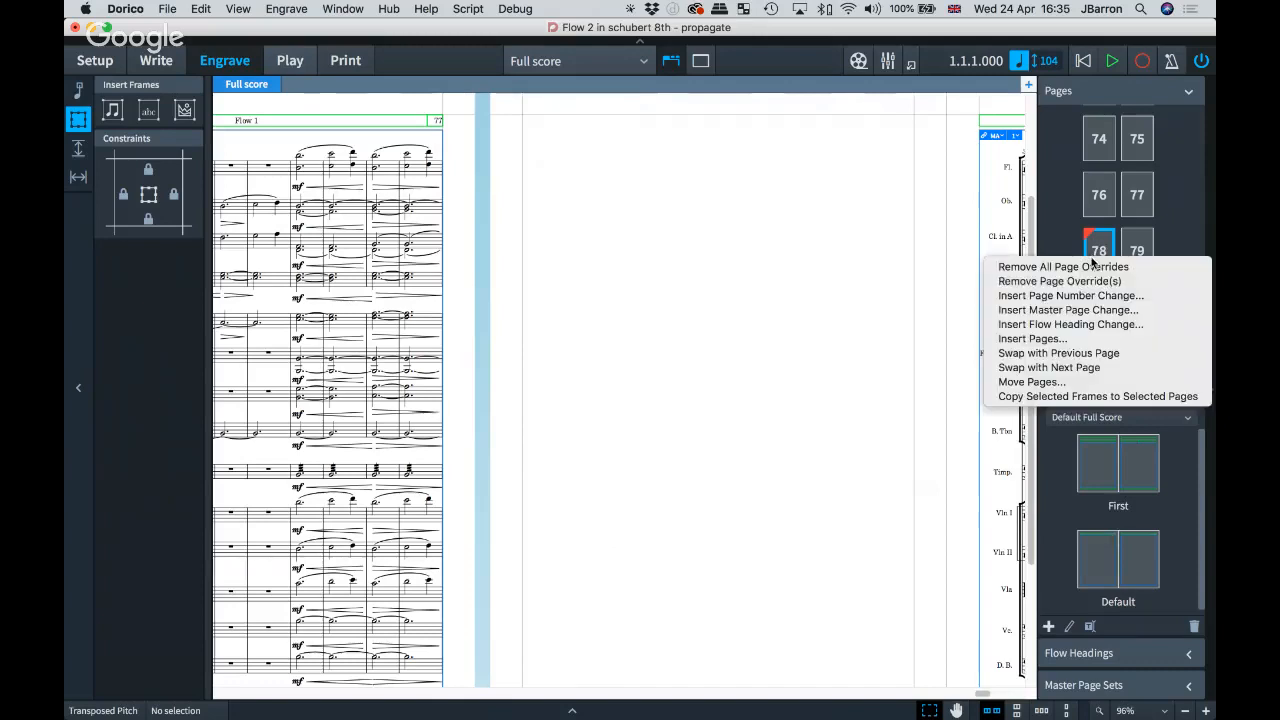
click(1073, 283)
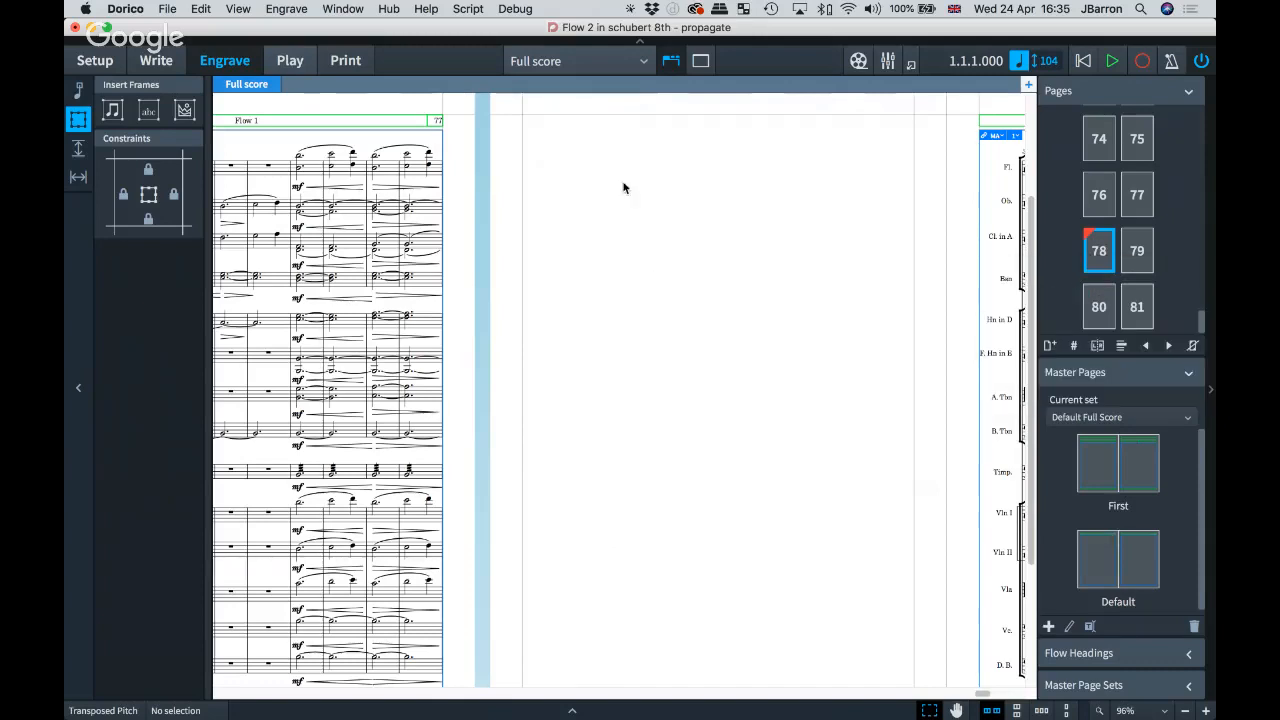